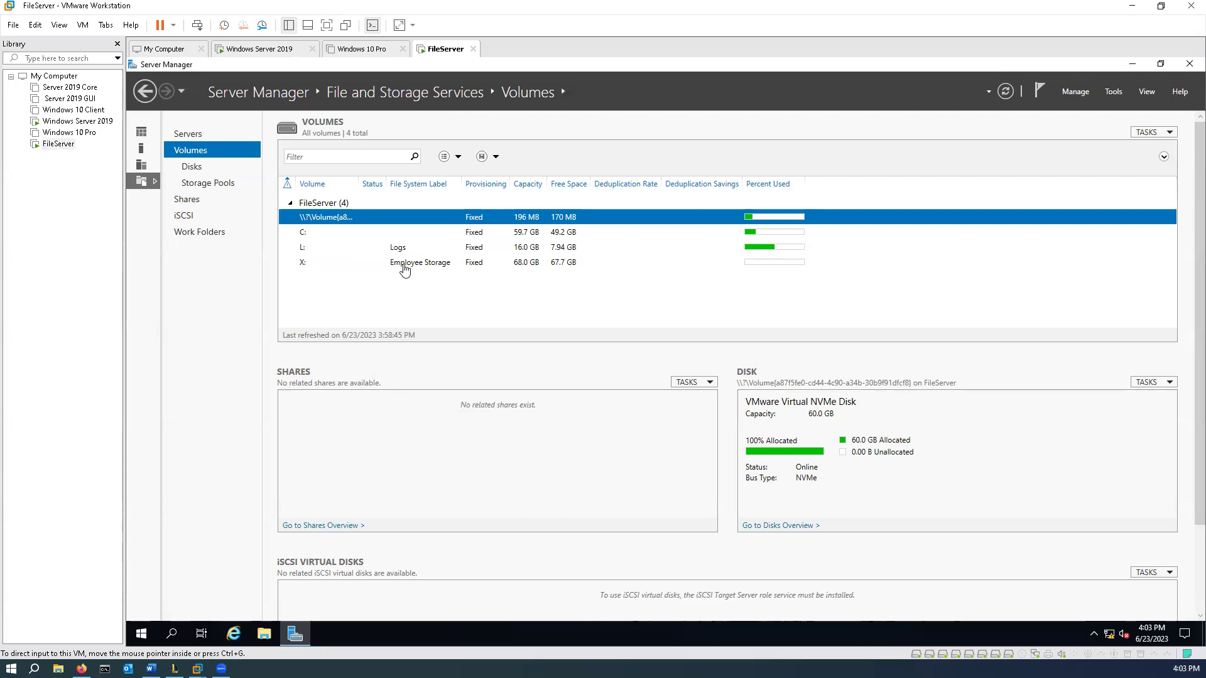
Delete the Logs volume on drive L: from the file server's volumes
{"action": "left_click", "coordinate": [405, 263]}
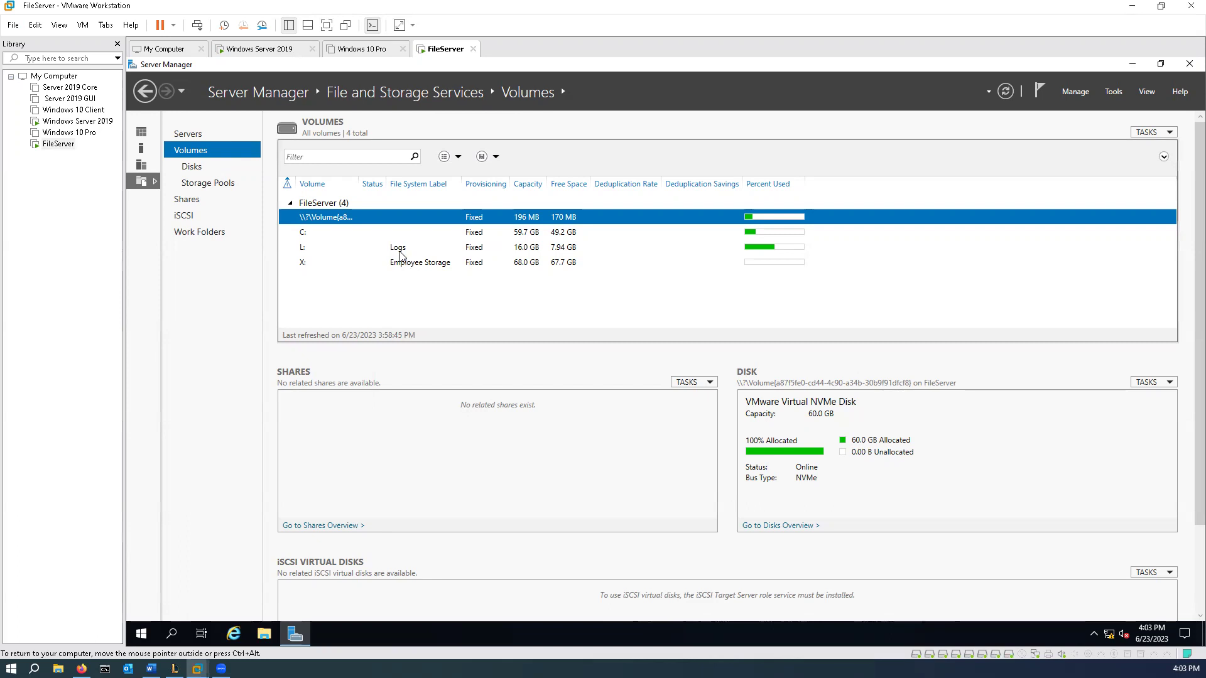
{"action": "right_click", "coordinate": [400, 251]}
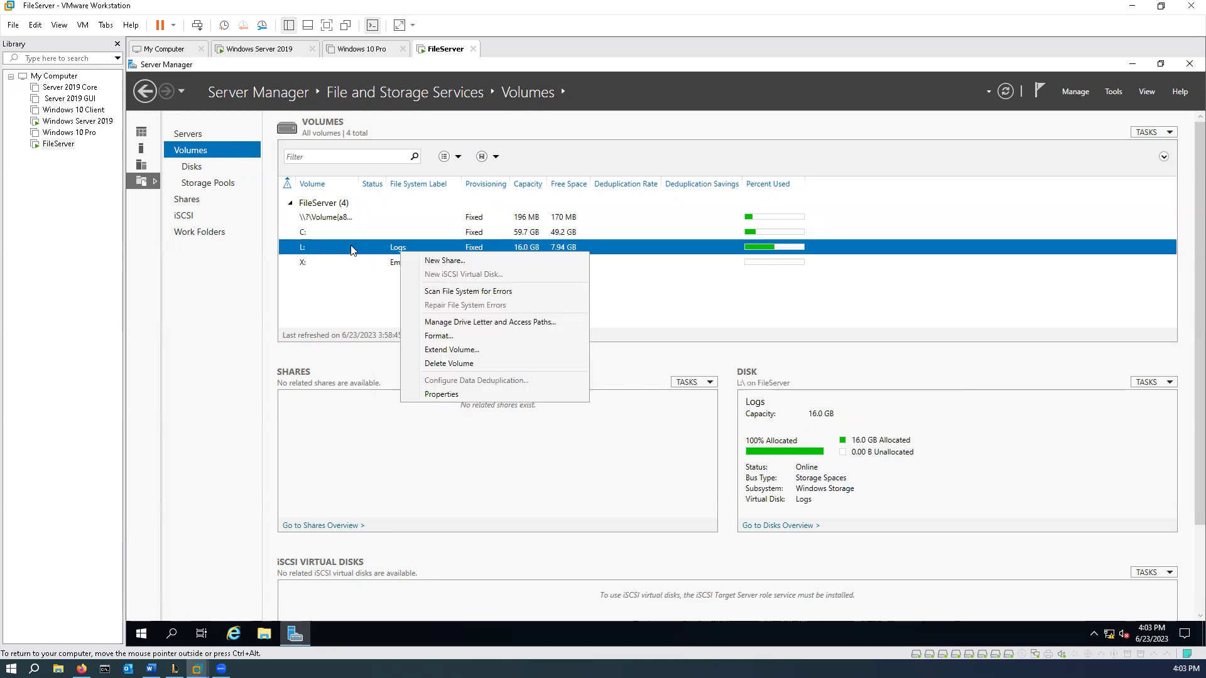
{"action": "left_click", "coordinate": [476, 363]}
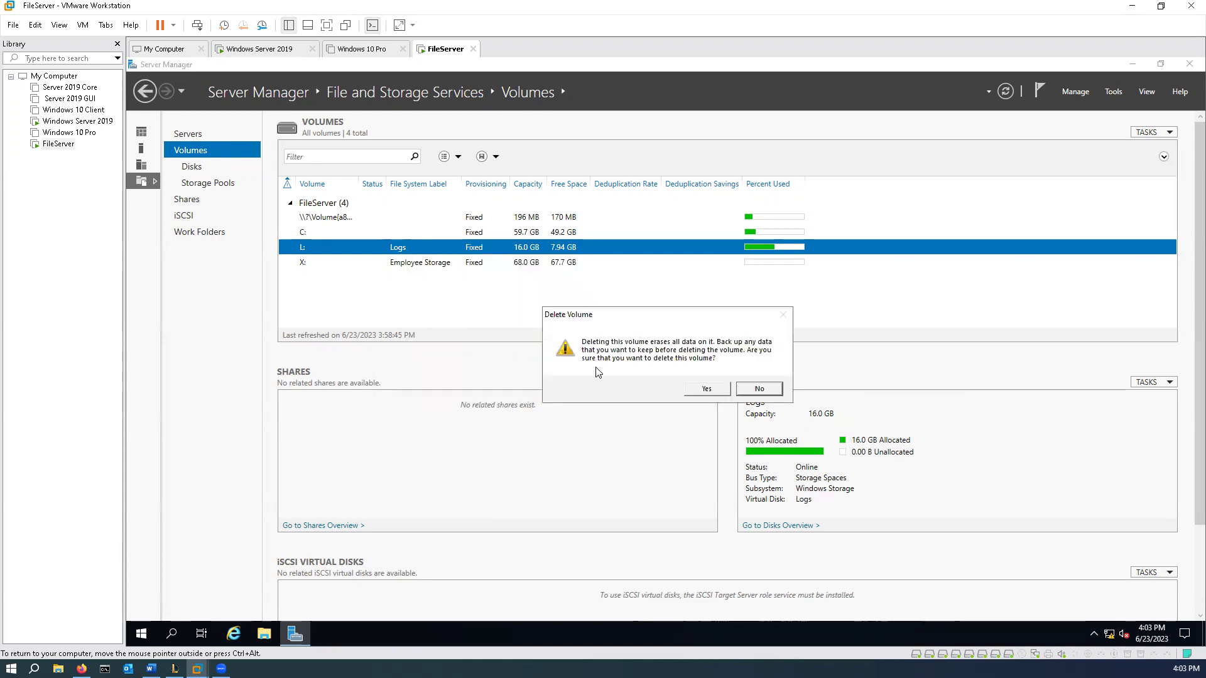
{"action": "left_click", "coordinate": [714, 389]}
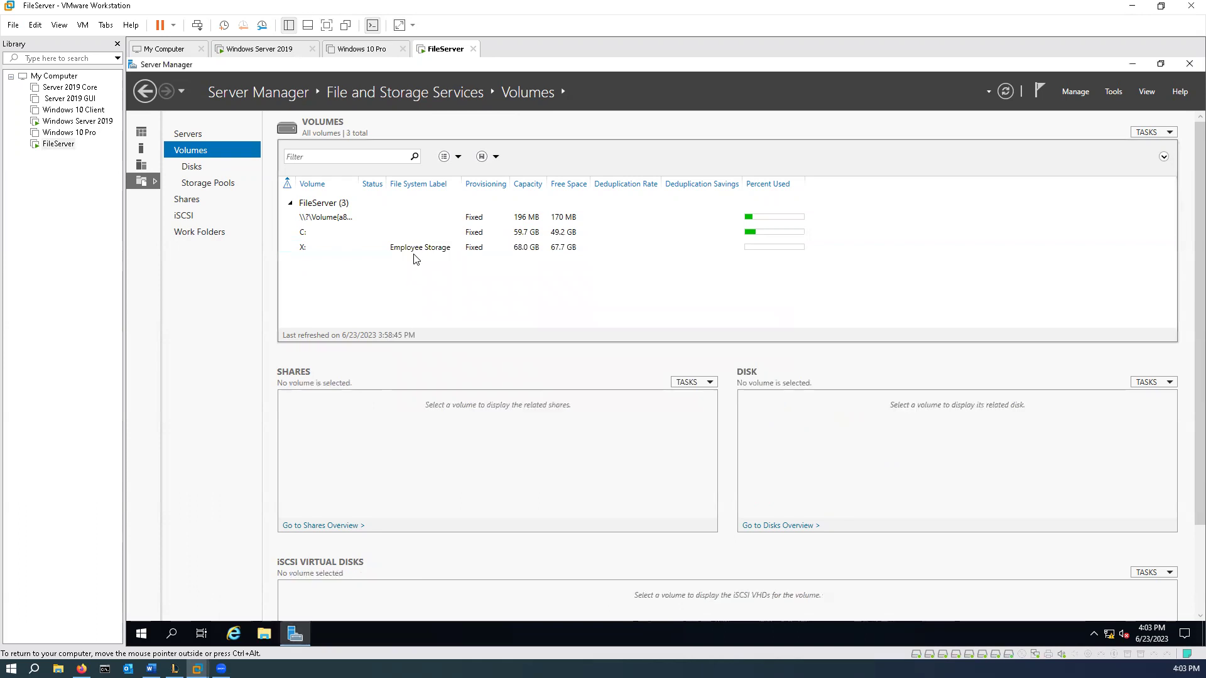
Try twice to delete the Employee Storage volume on drive X:, dismissing the task report each time
{"action": "right_click", "coordinate": [414, 253]}
{"action": "left_click", "coordinate": [496, 360]}
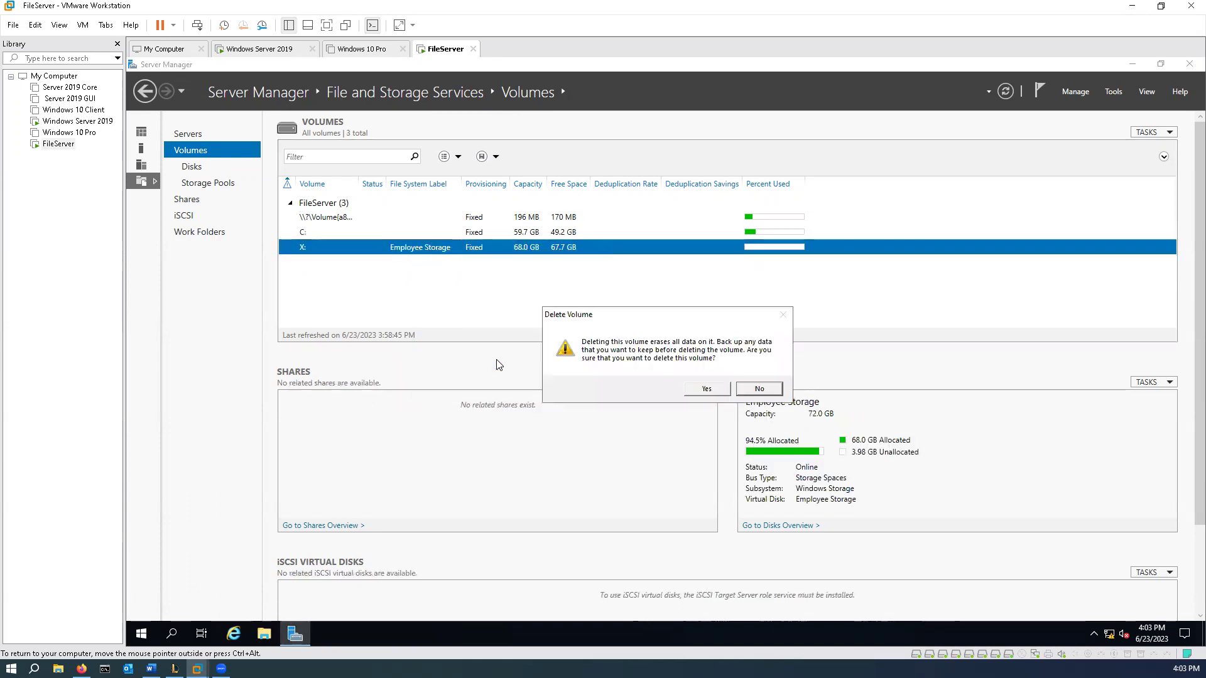
{"action": "left_click", "coordinate": [713, 390]}
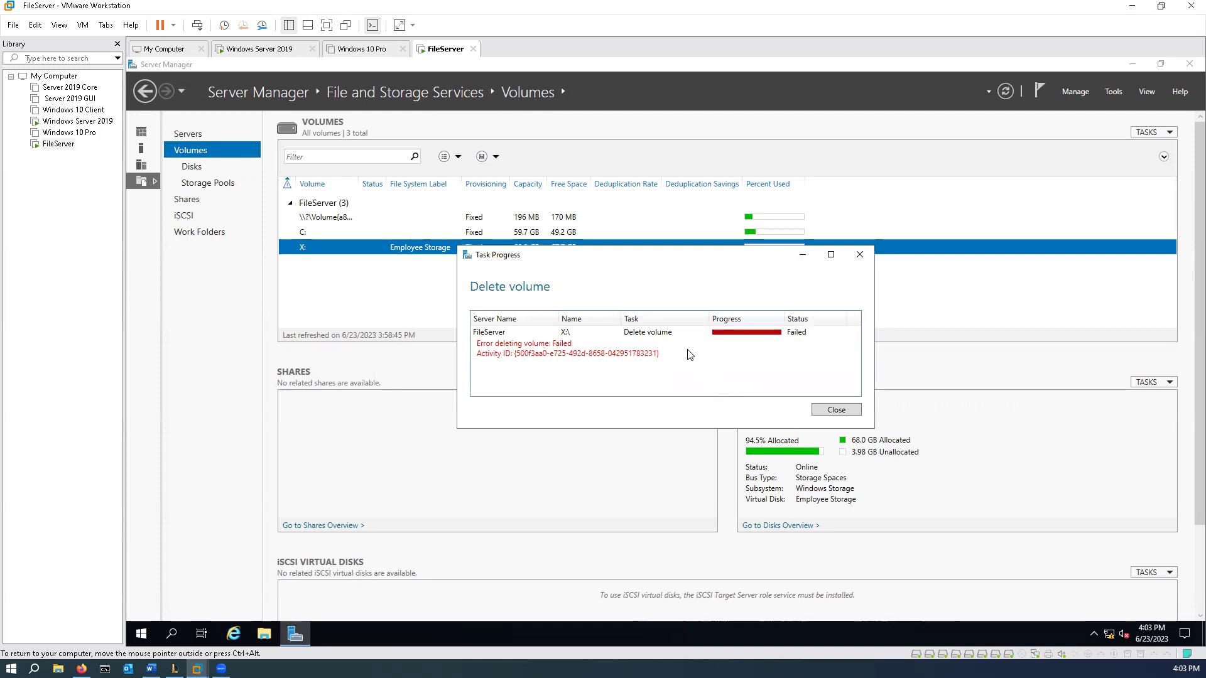
{"action": "left_click", "coordinate": [842, 411]}
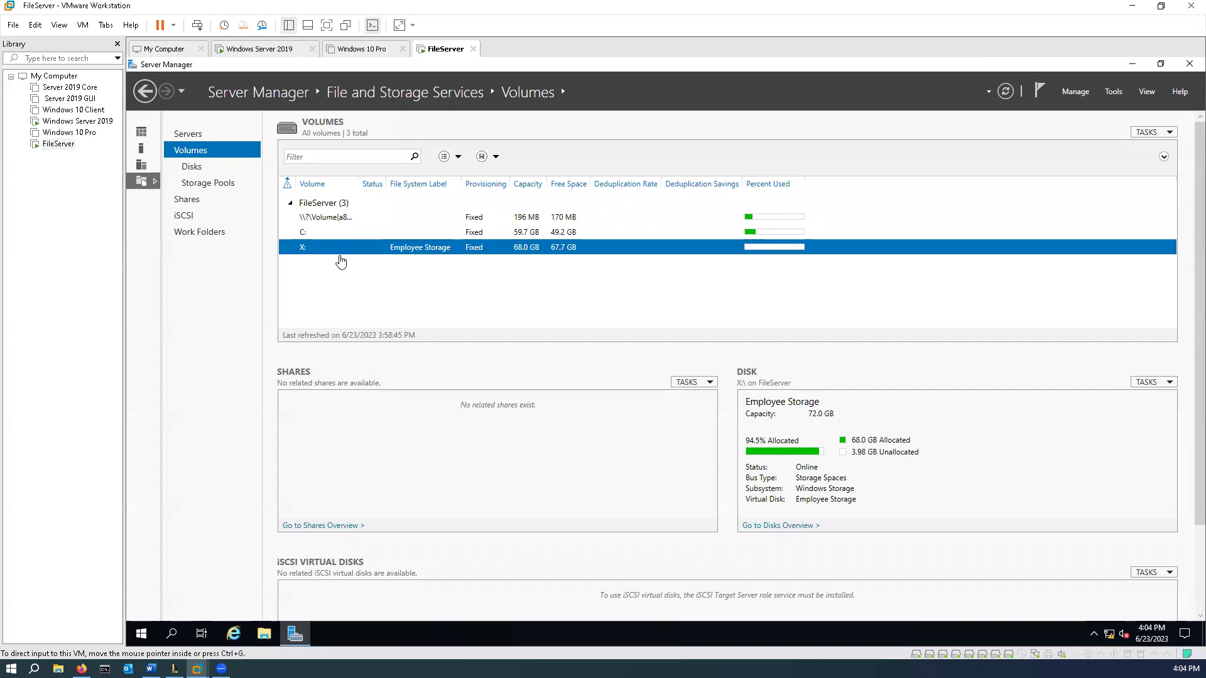
{"action": "right_click", "coordinate": [345, 252]}
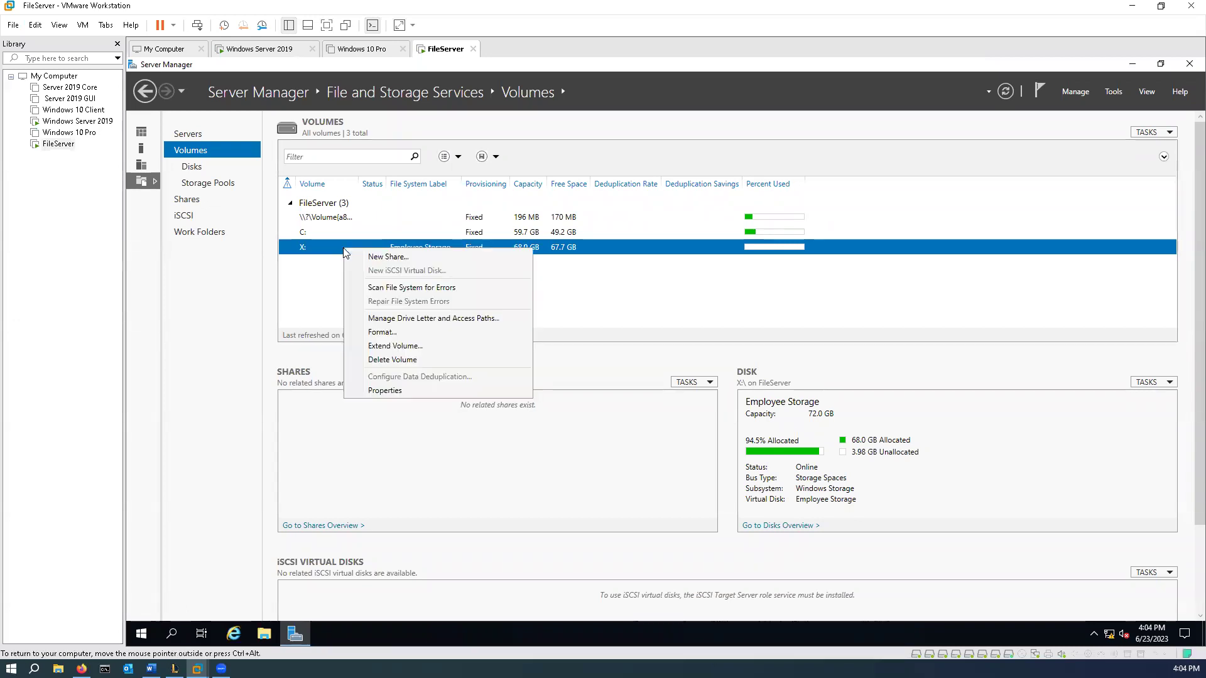
{"action": "left_click", "coordinate": [401, 366]}
{"action": "left_click", "coordinate": [714, 395]}
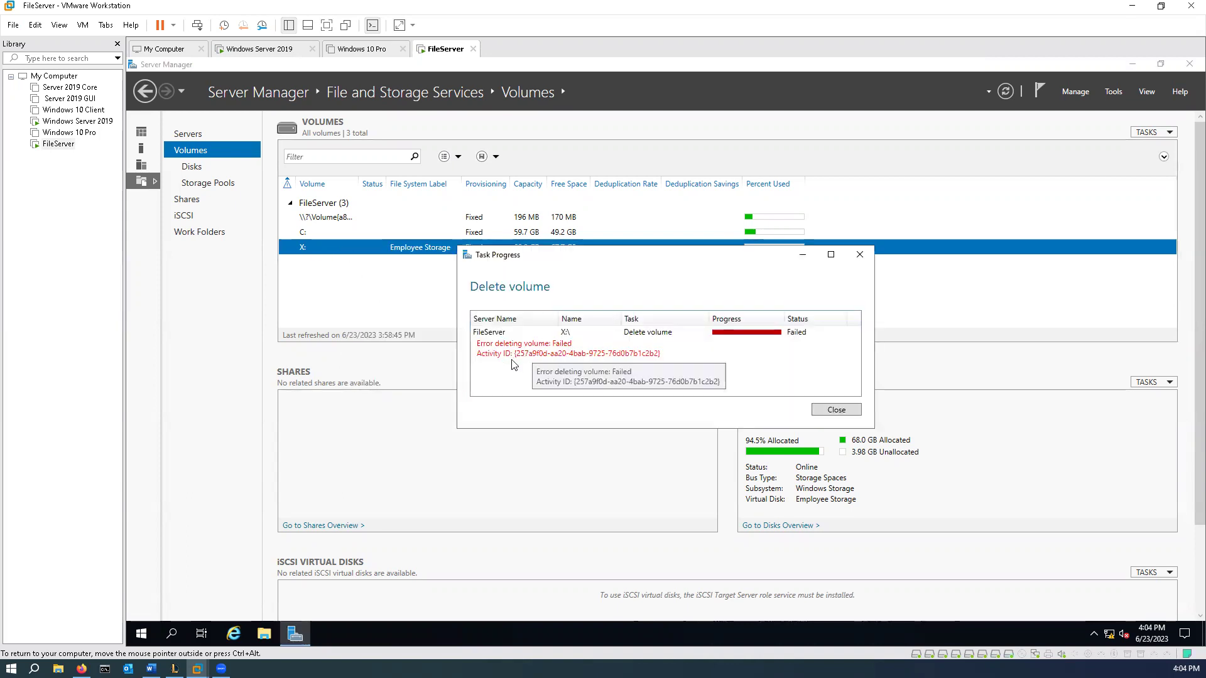
{"action": "left_click", "coordinate": [839, 412]}
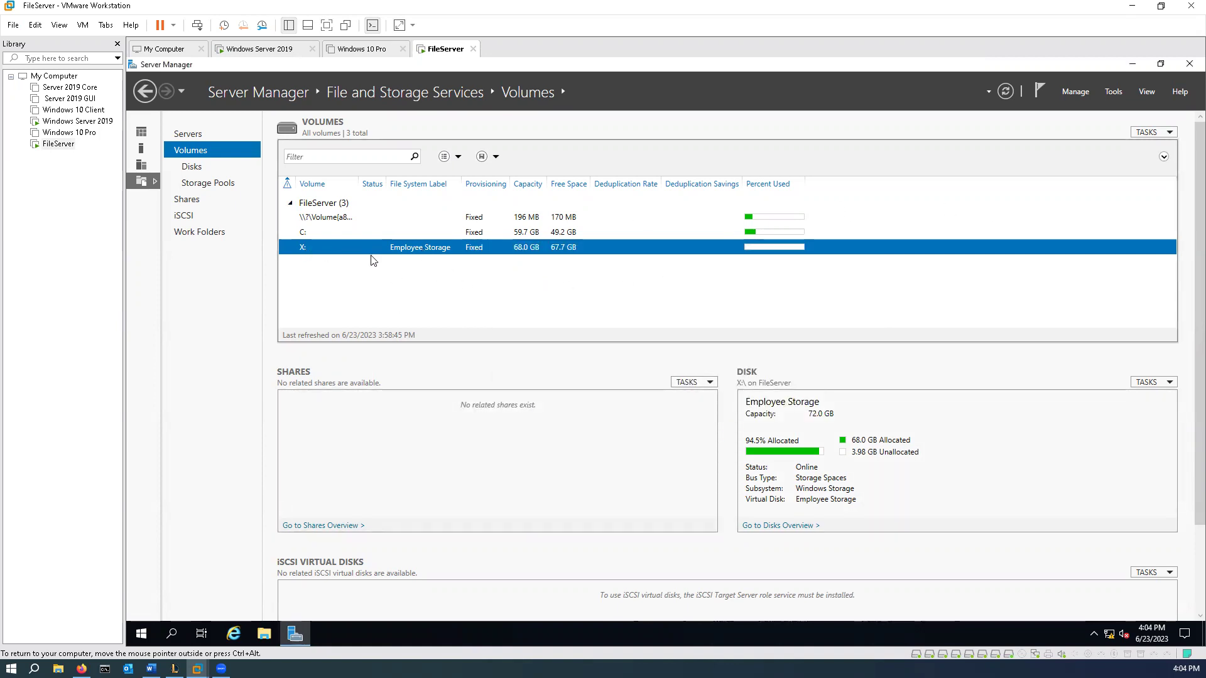
In the Remove Roles and Features Wizard, mark the Storage Replica feature and its management tools for removal, keeping all server roles
{"action": "left_click", "coordinate": [1082, 92]}
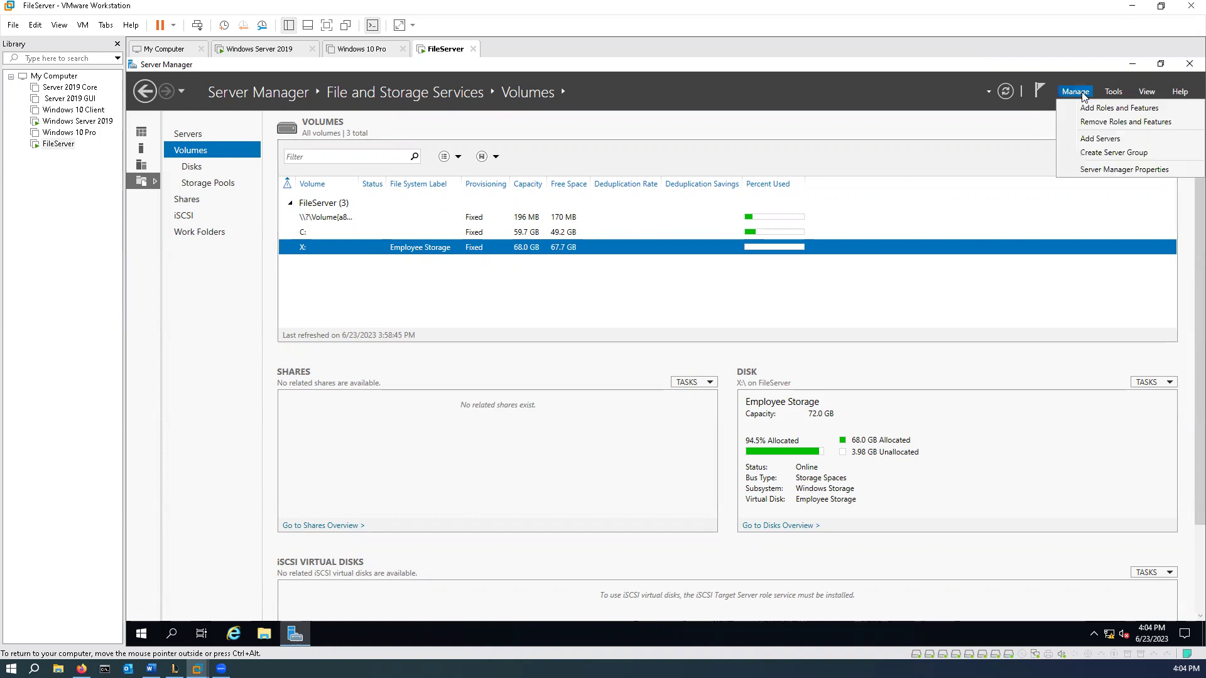
{"action": "left_click", "coordinate": [1099, 123]}
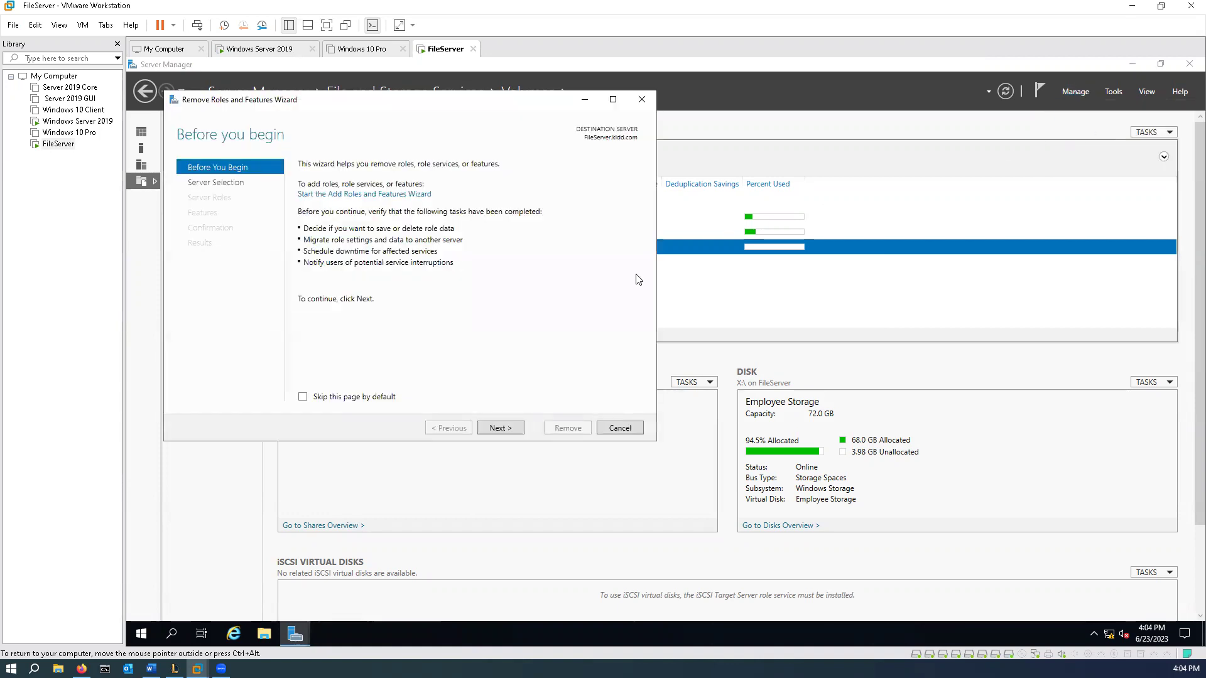
{"action": "left_click", "coordinate": [520, 431]}
{"action": "left_click", "coordinate": [520, 431]}
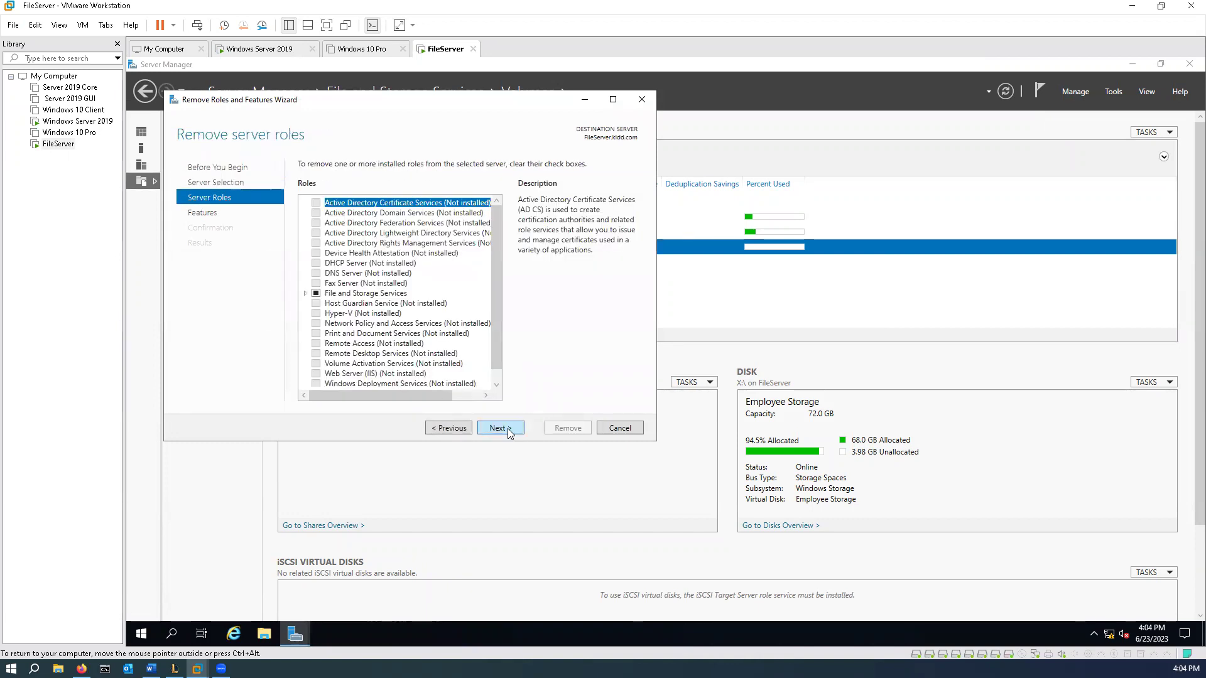
{"action": "left_click", "coordinate": [508, 433]}
{"action": "scroll", "coordinate": [447, 305], "scroll_direction": "down", "scroll_amount": 2}
{"action": "scroll", "coordinate": [448, 305], "scroll_direction": "down", "scroll_amount": 9}
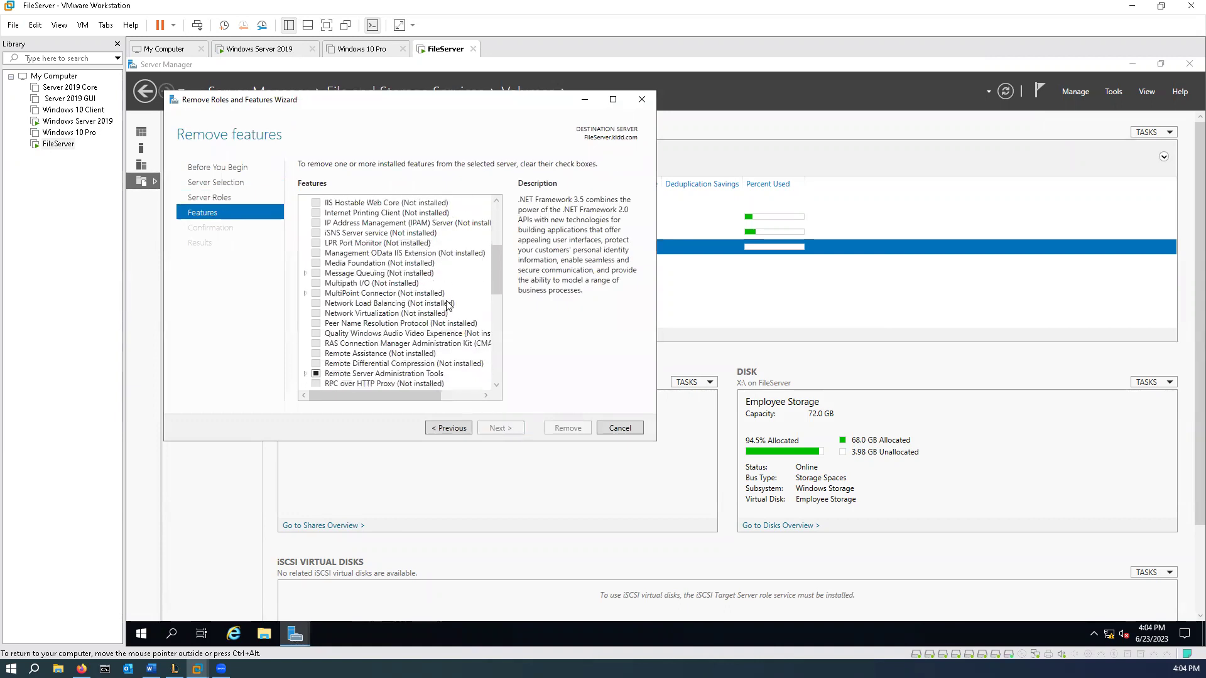
{"action": "scroll", "coordinate": [446, 303], "scroll_direction": "down", "scroll_amount": 1}
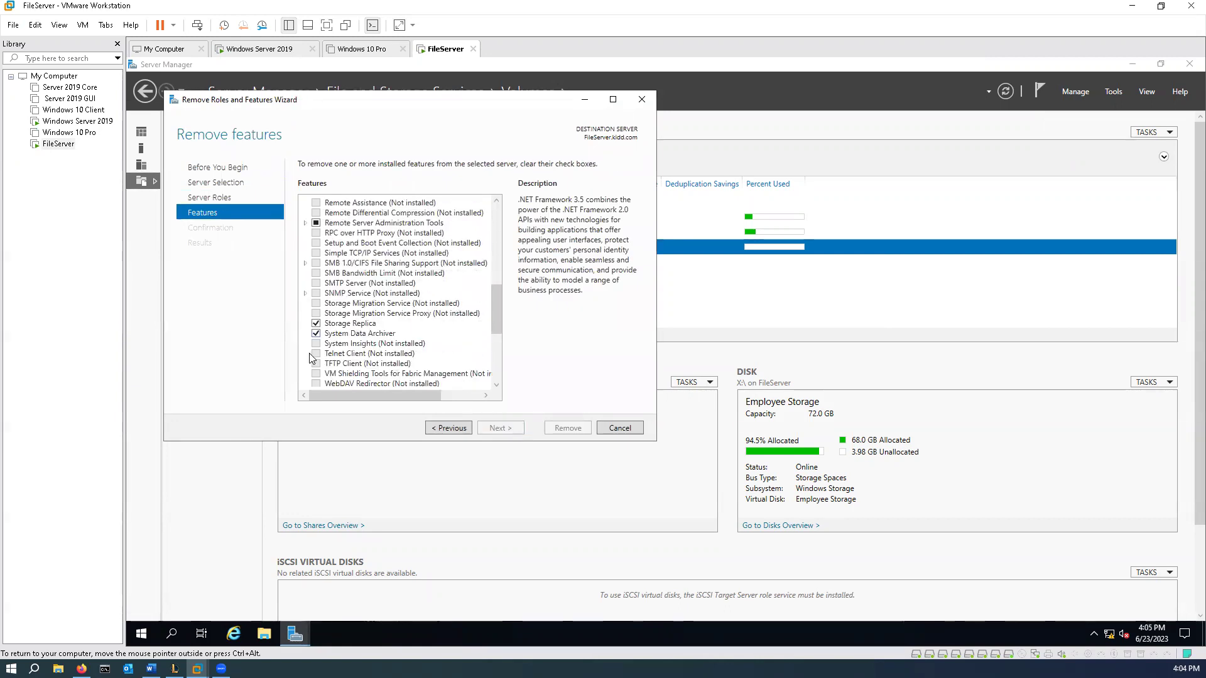
{"action": "left_click", "coordinate": [316, 324]}
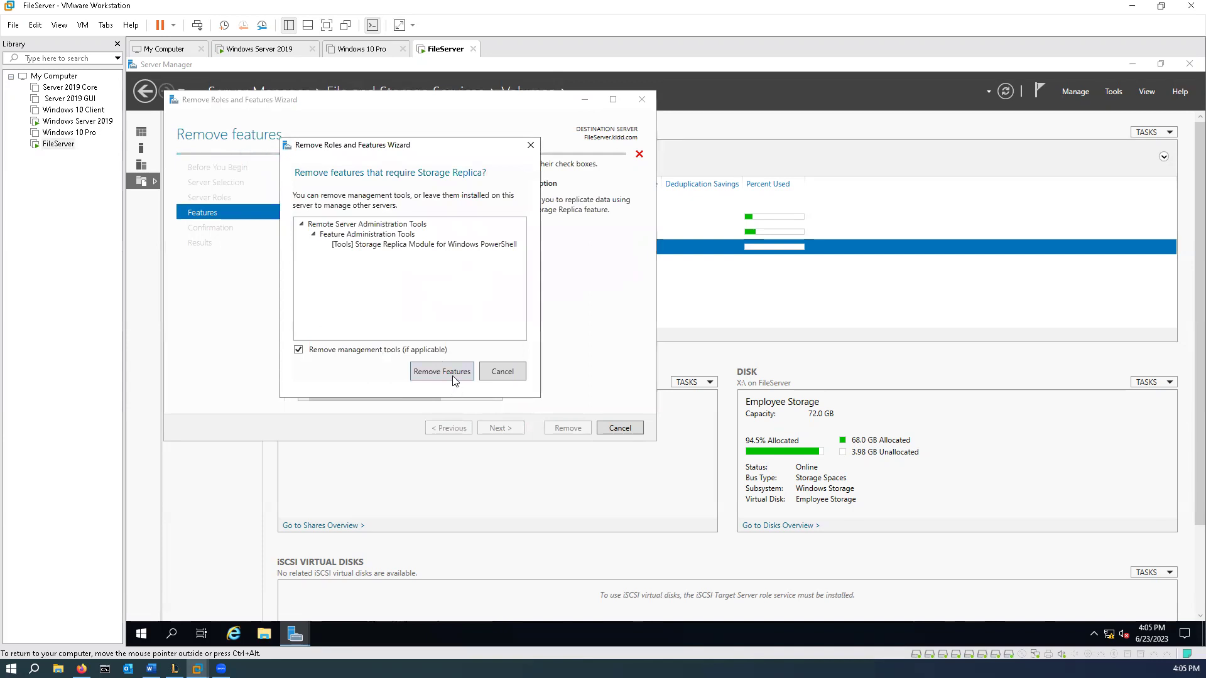
{"action": "left_click", "coordinate": [452, 376]}
Run the removal of Storage Replica and its PowerShell module without automatic restart, and close the wizard
{"action": "left_click", "coordinate": [501, 429]}
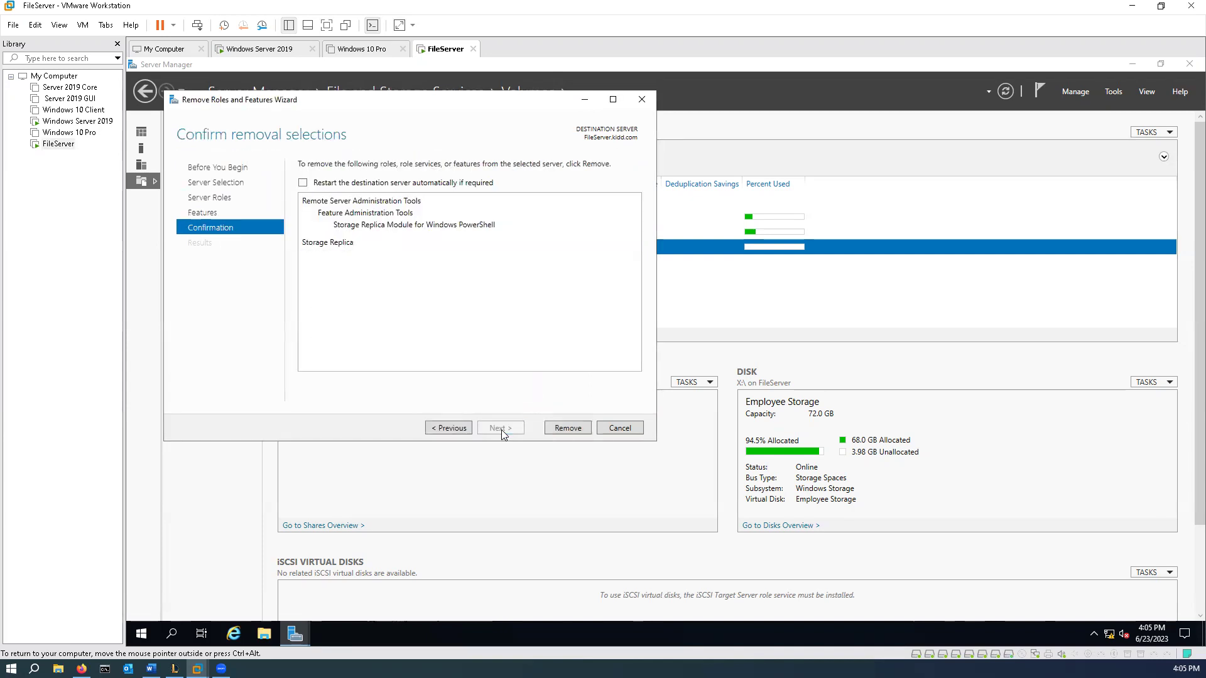
{"action": "left_click", "coordinate": [578, 429]}
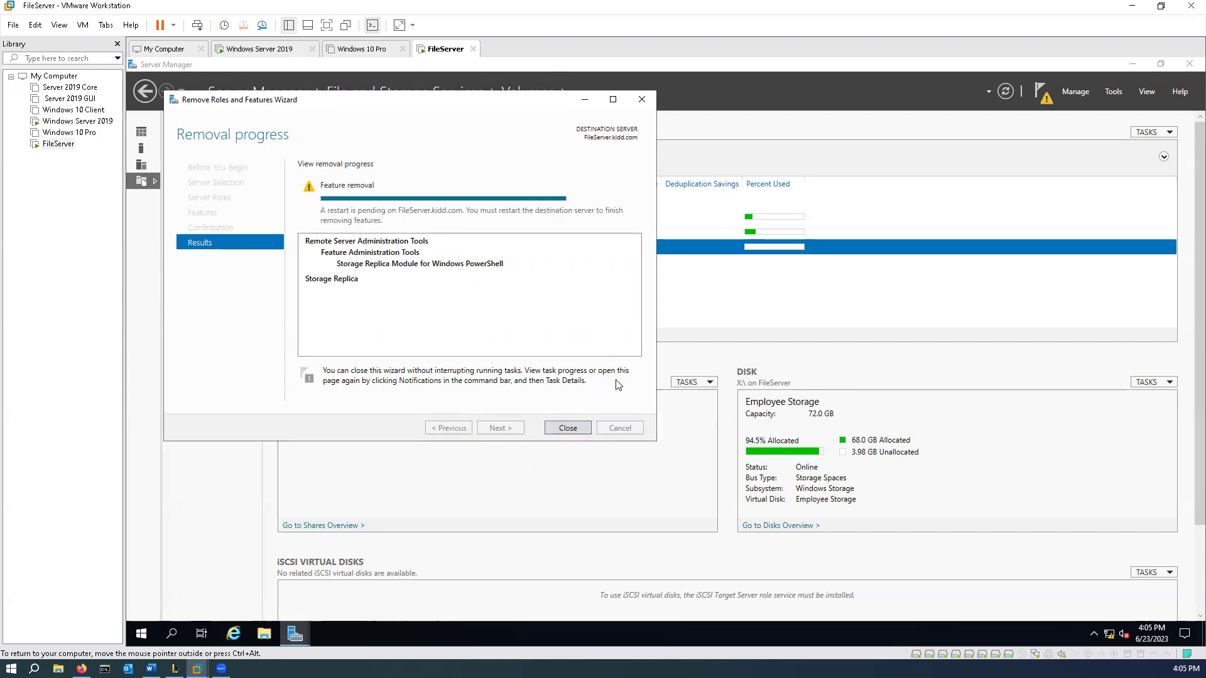
{"action": "left_click", "coordinate": [578, 427]}
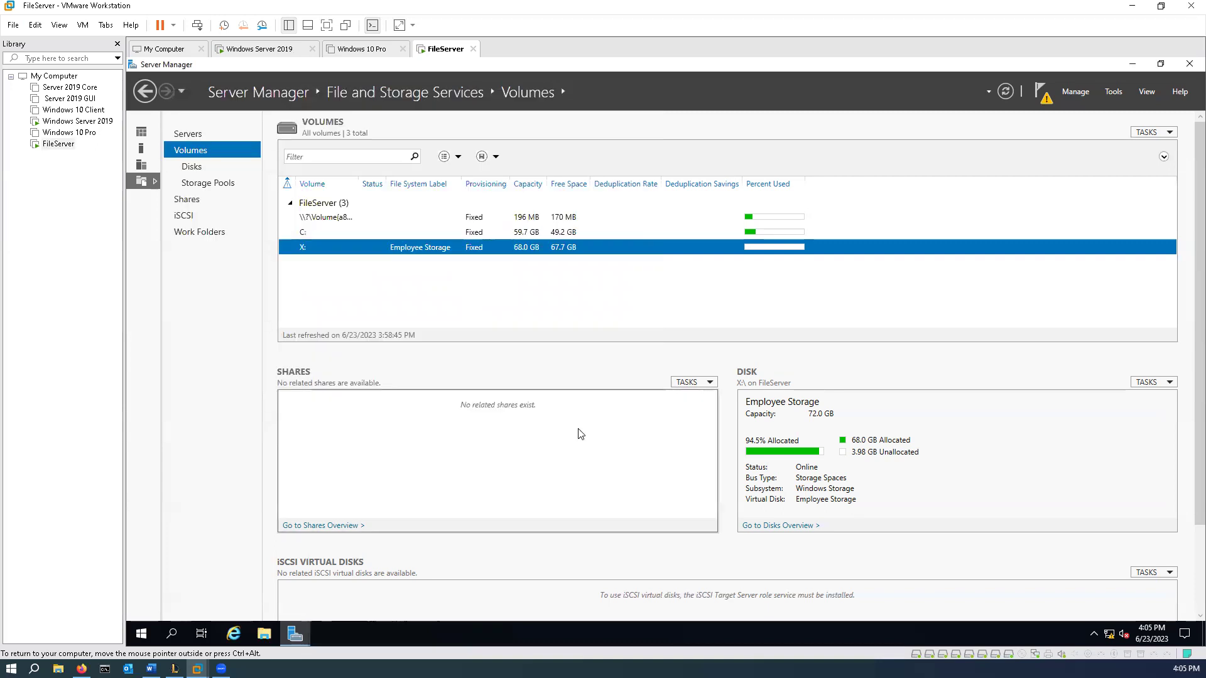
Restart the FileServer virtual machine's Windows with the reason Other (Unplanned)
{"action": "left_click", "coordinate": [142, 634]}
{"action": "left_click", "coordinate": [151, 601]}
{"action": "left_click", "coordinate": [166, 570]}
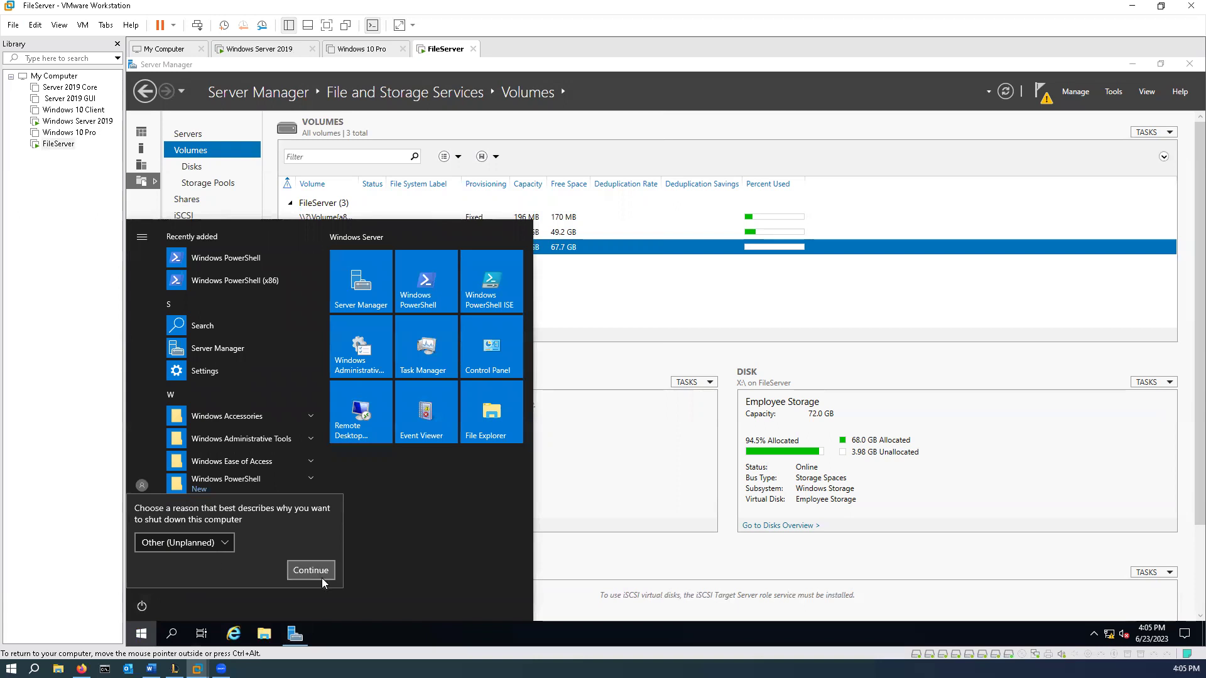
{"action": "left_click", "coordinate": [311, 571]}
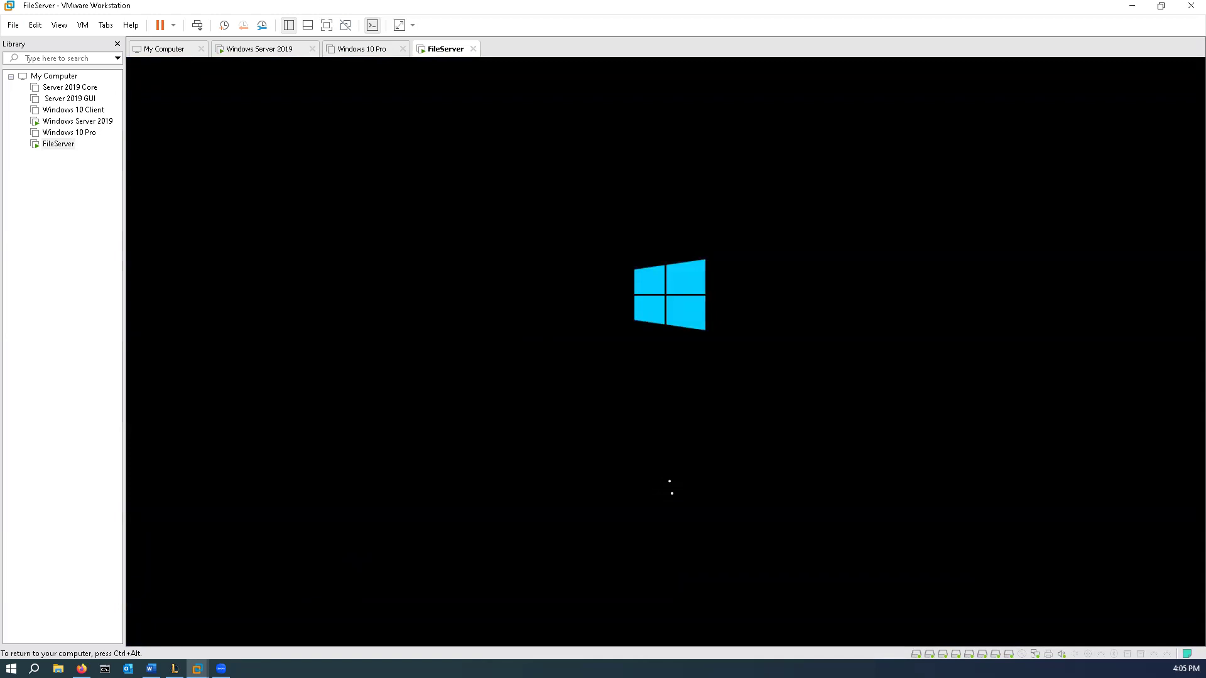
{"action": "key", "text": "ctrl+alt"}
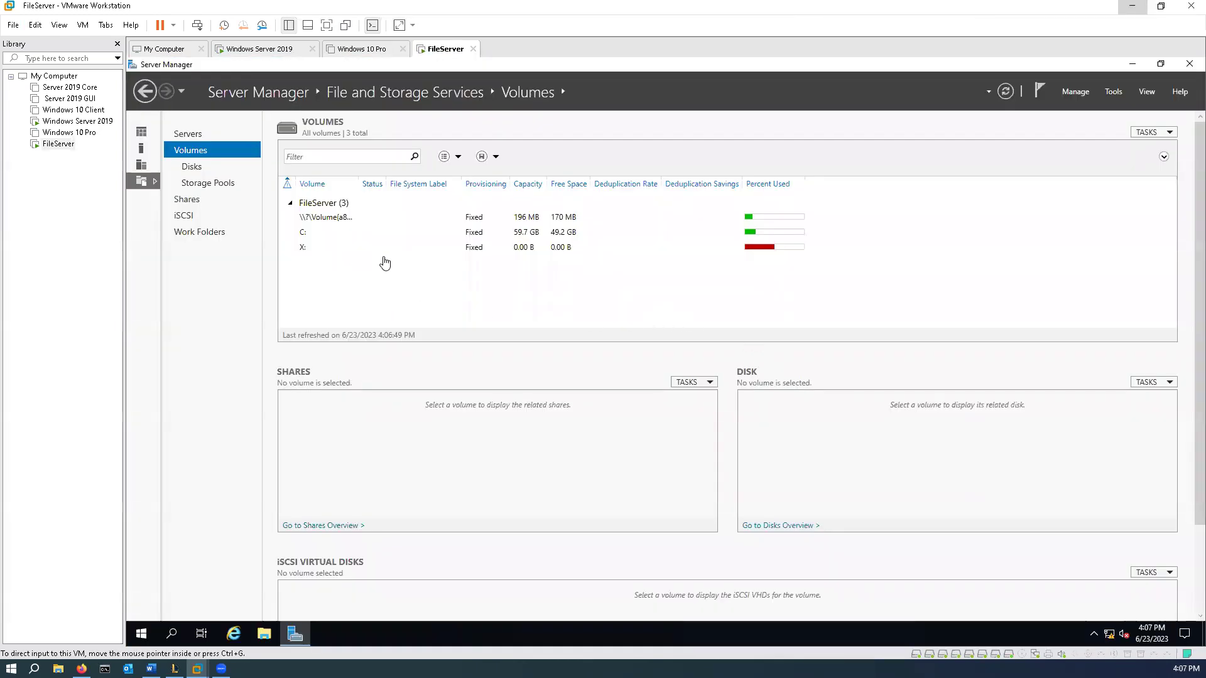
Delete the X: volume on the Employee Storage disk
{"action": "right_click", "coordinate": [313, 252]}
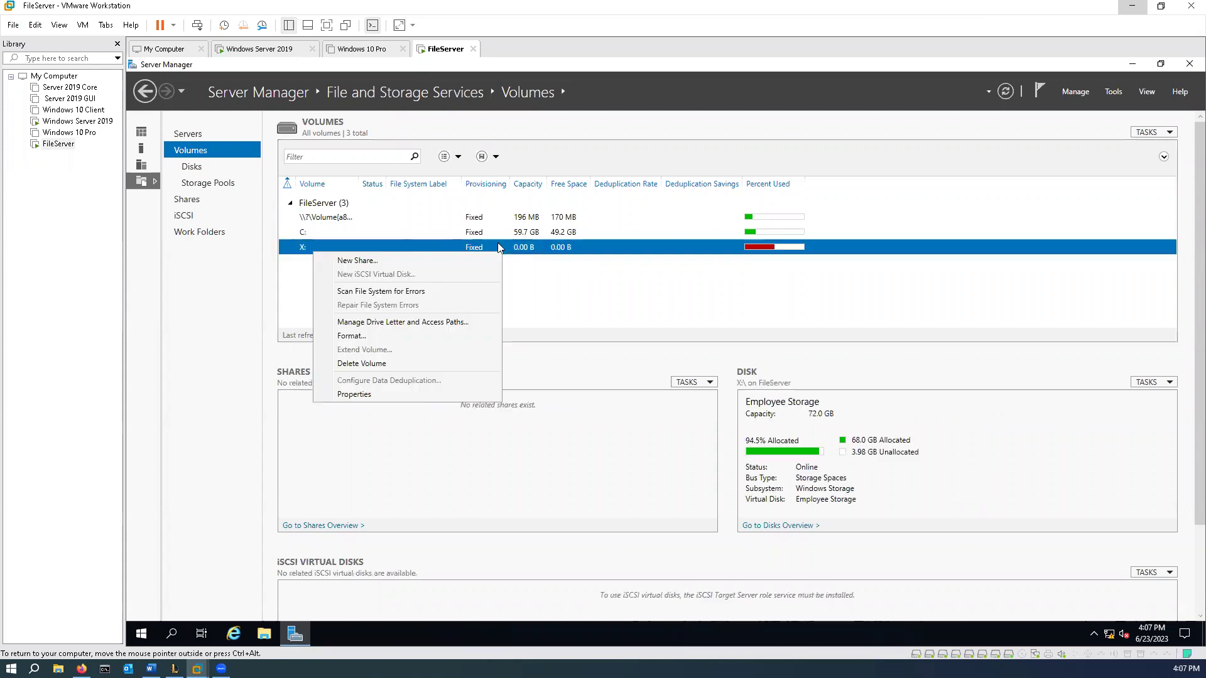
{"action": "left_click", "coordinate": [399, 363]}
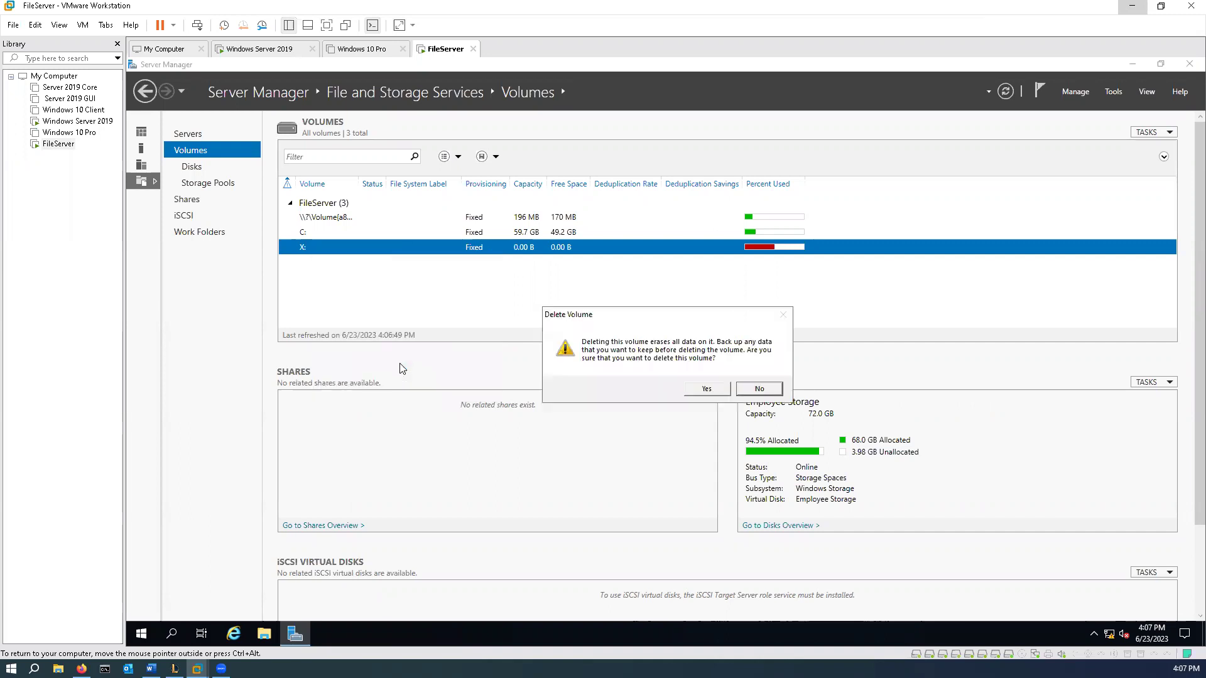
{"action": "left_click", "coordinate": [708, 389]}
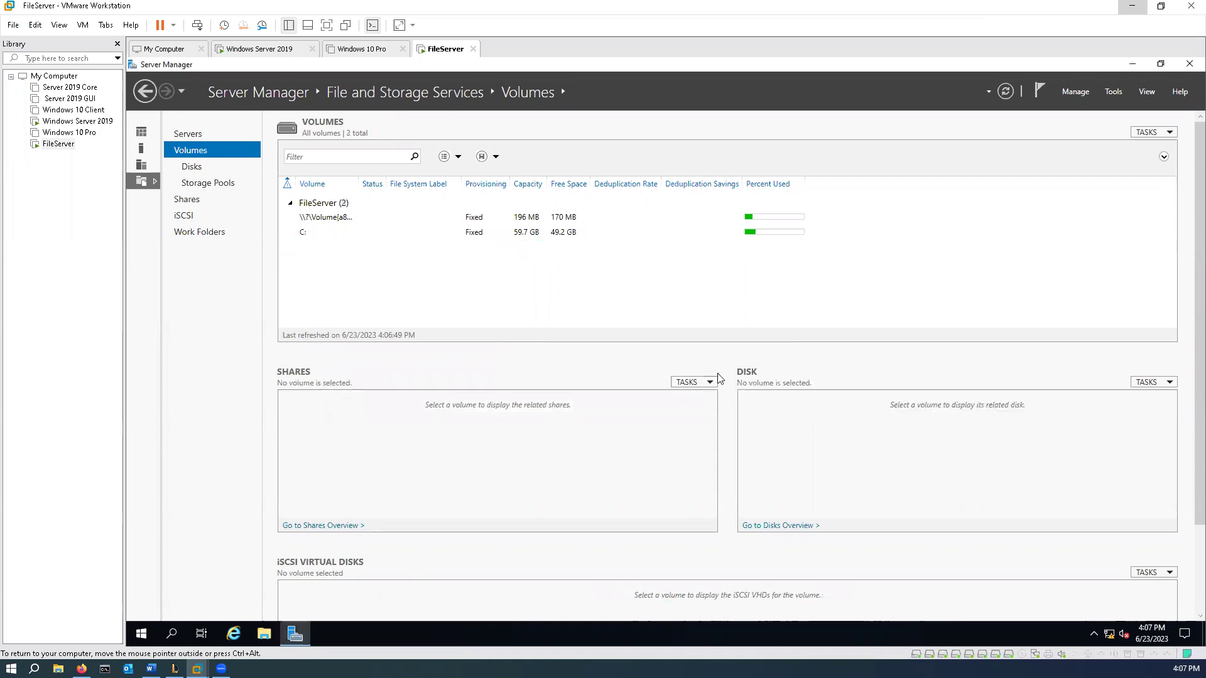
Delete the Employee Storage virtual disk from its storage pool
{"action": "left_click", "coordinate": [199, 186]}
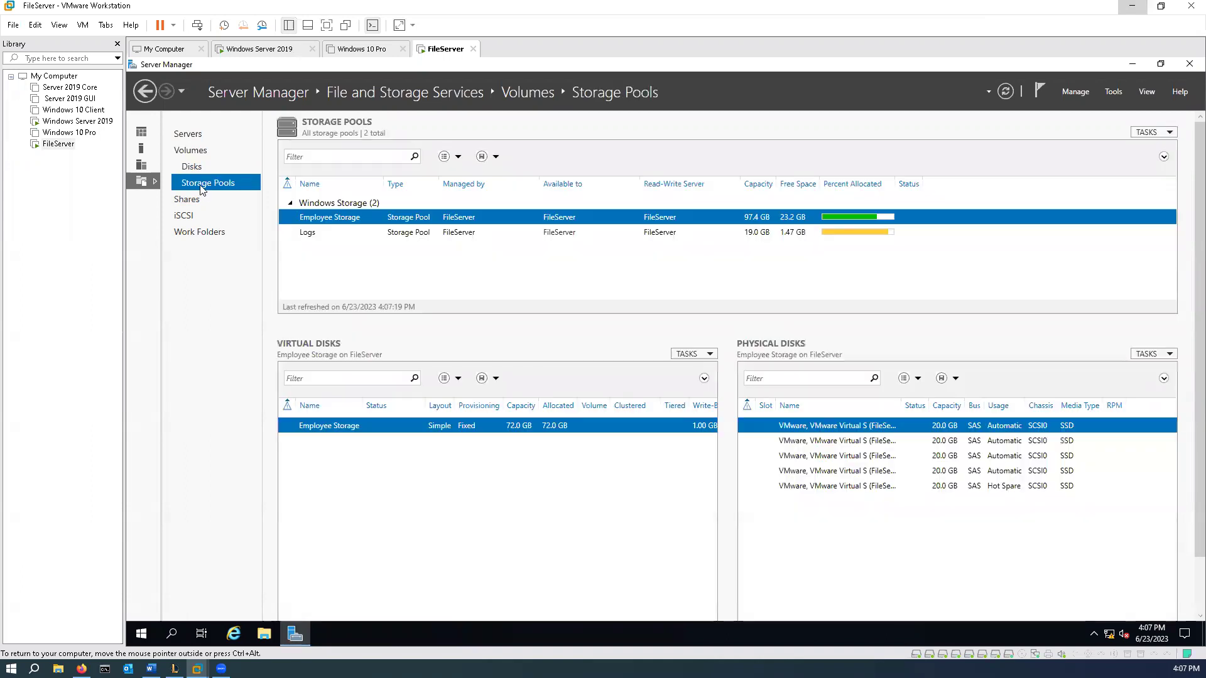
{"action": "right_click", "coordinate": [341, 434]}
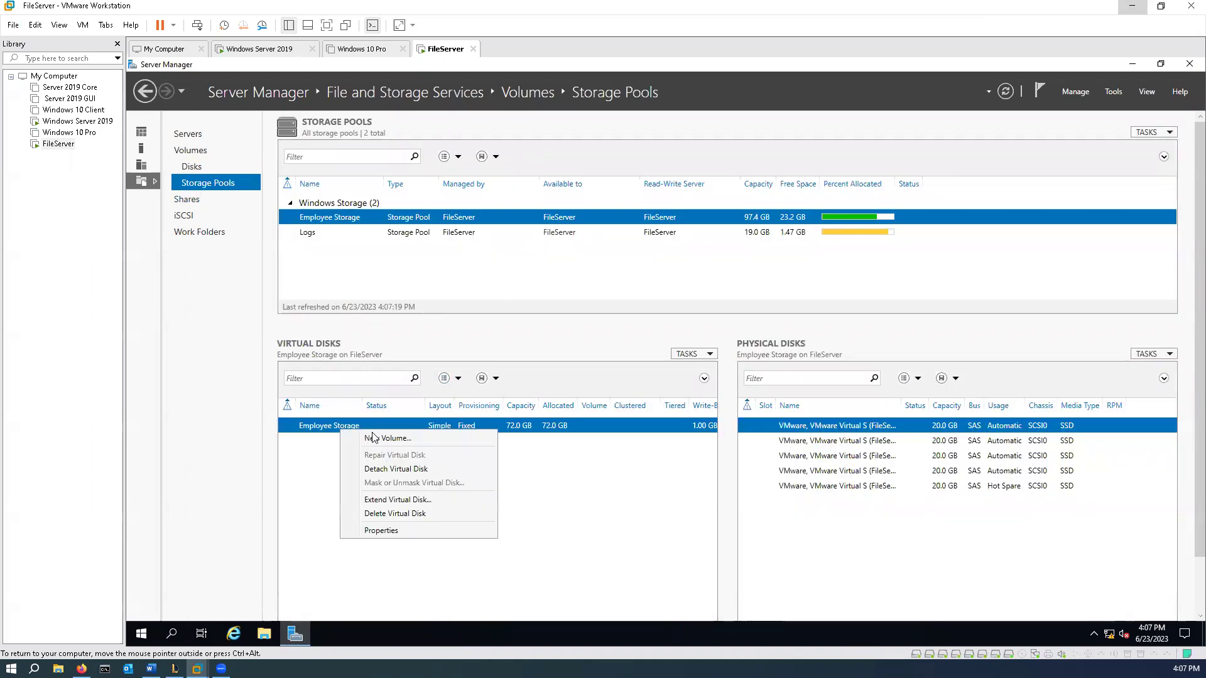
{"action": "left_click", "coordinate": [420, 515]}
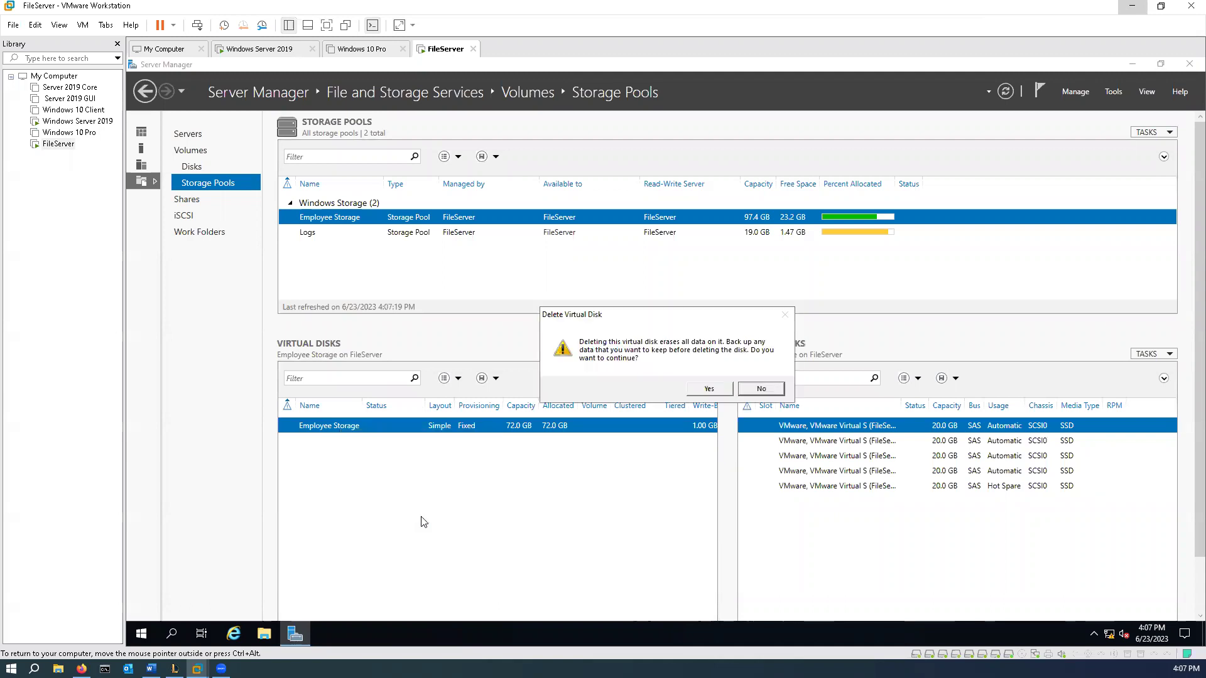
{"action": "left_click", "coordinate": [709, 390]}
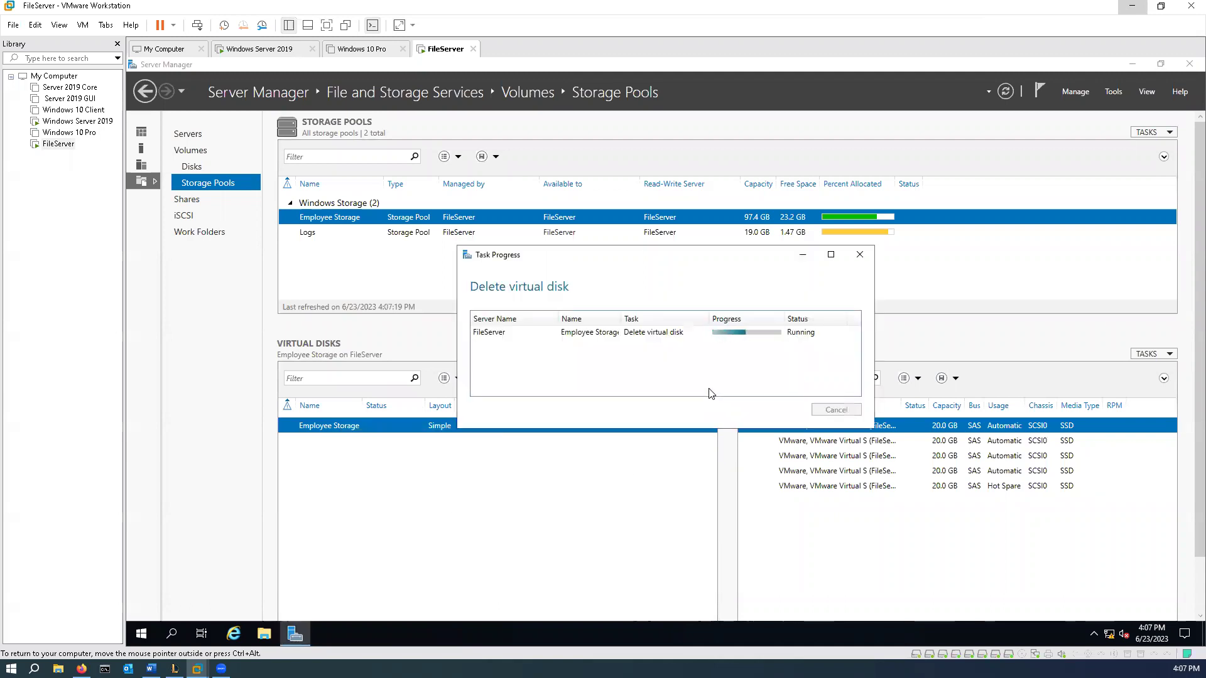
Delete the Logs virtual disk from the Logs storage pool
{"action": "left_click", "coordinate": [319, 232]}
{"action": "right_click", "coordinate": [359, 432]}
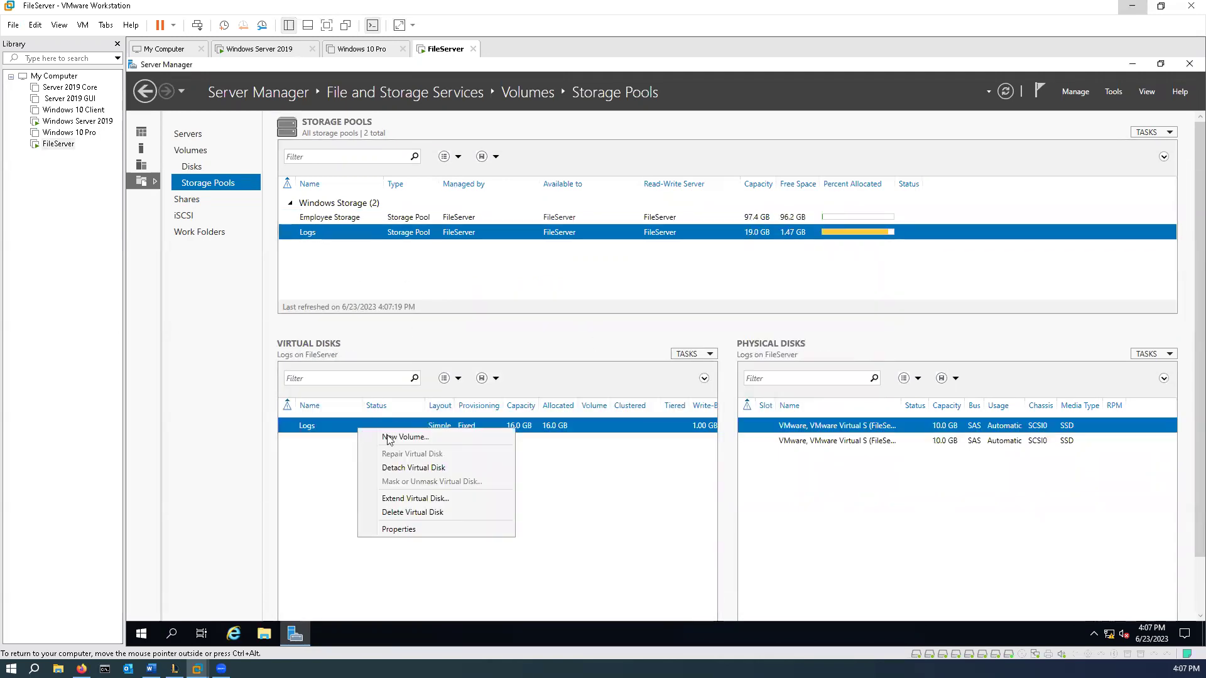
{"action": "left_click", "coordinate": [426, 512]}
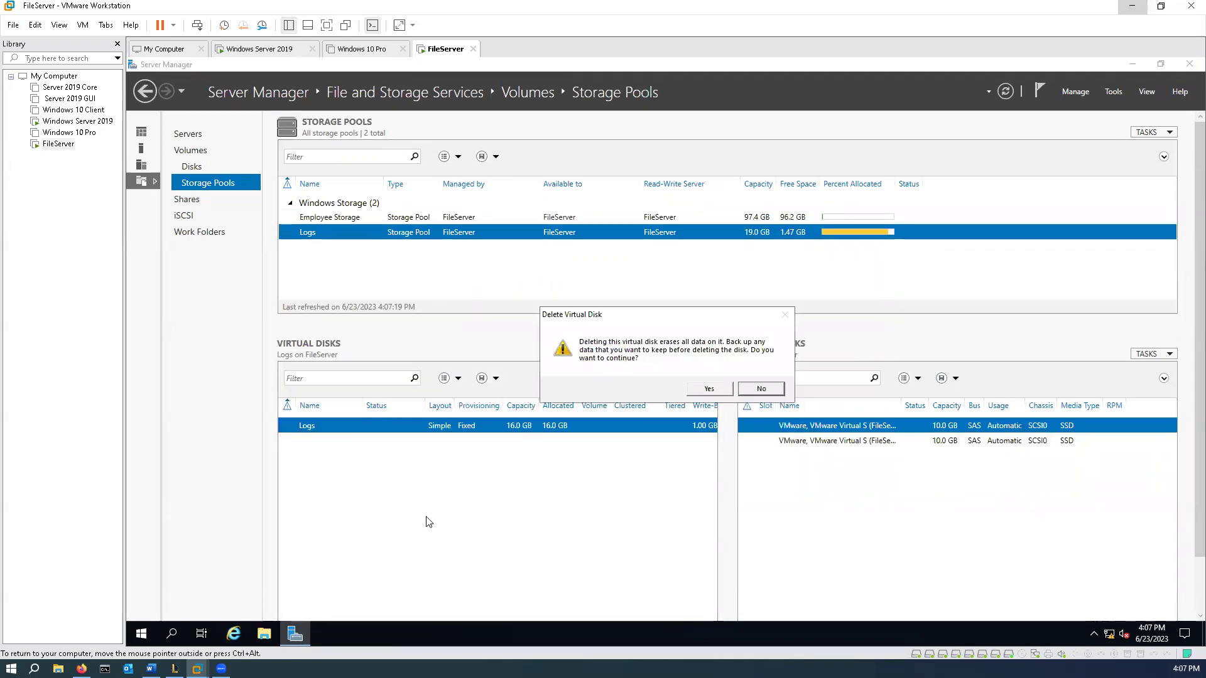
{"action": "left_click", "coordinate": [707, 389]}
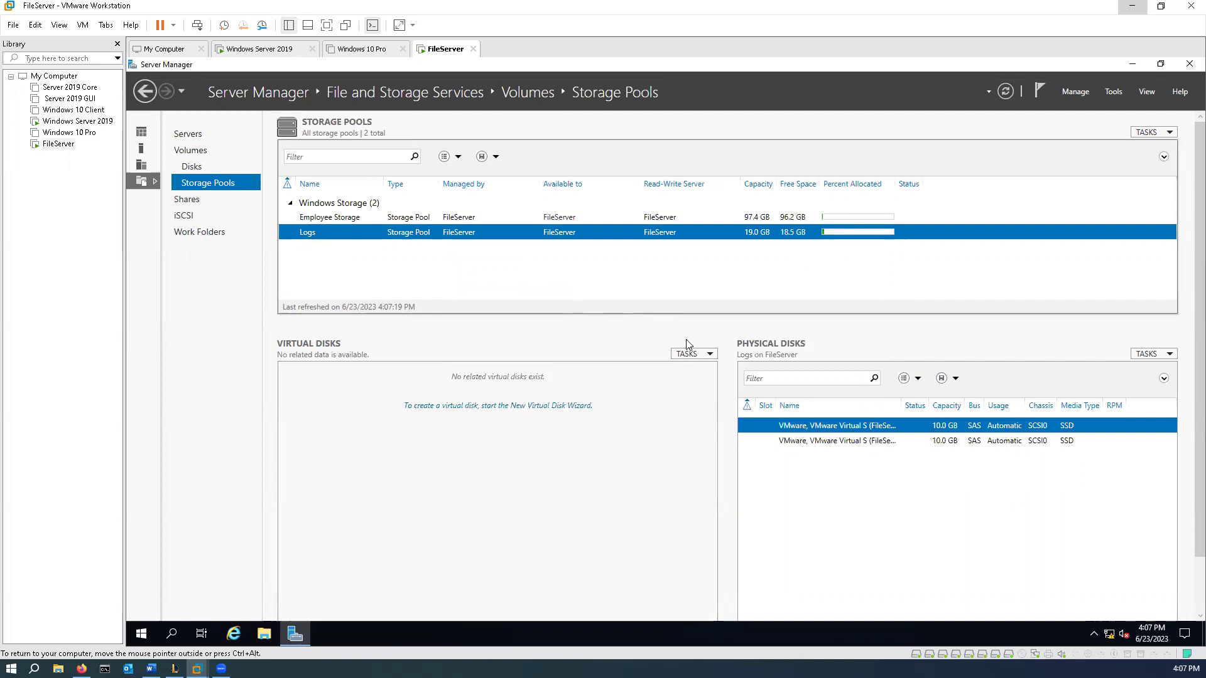
Delete the Logs storage pool and close Server Manager
{"action": "right_click", "coordinate": [349, 237]}
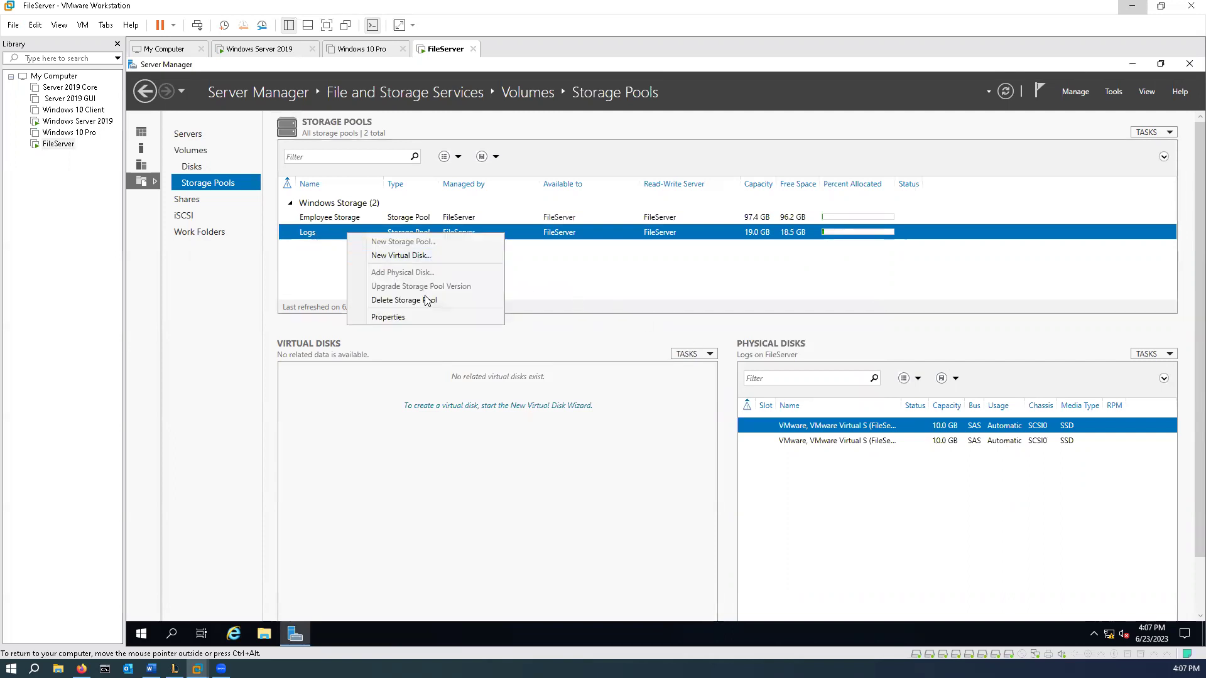
{"action": "left_click", "coordinate": [404, 301]}
{"action": "left_click", "coordinate": [691, 388]}
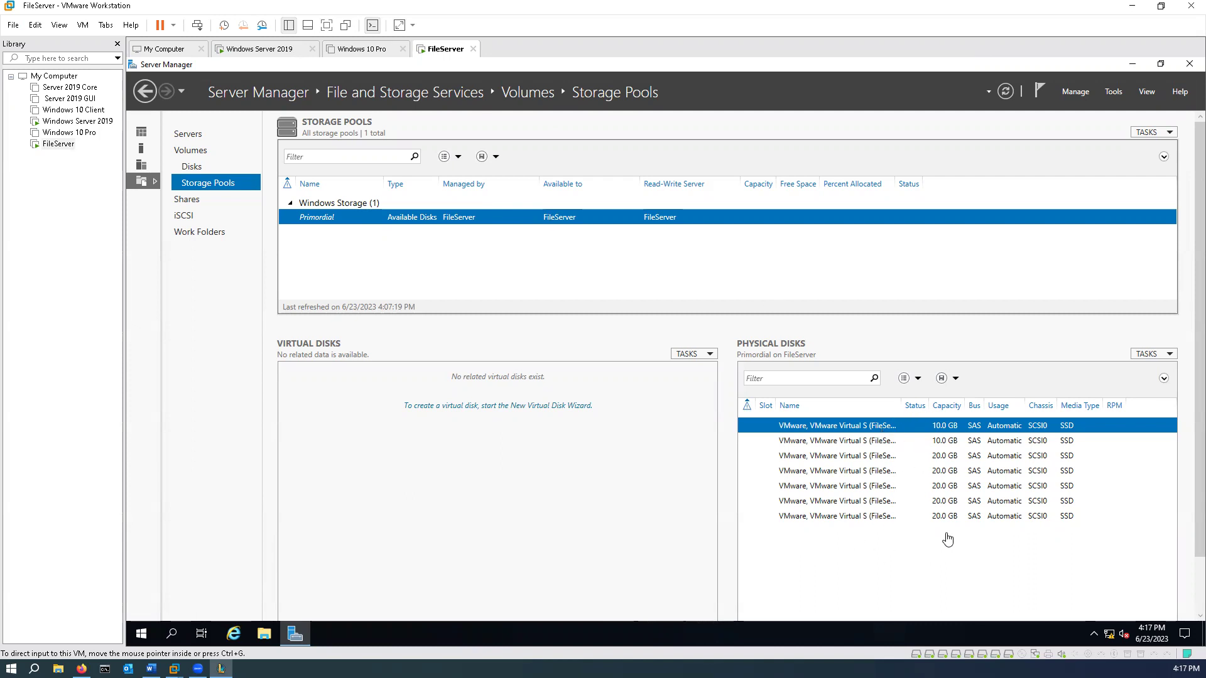
{"action": "left_click", "coordinate": [1189, 64]}
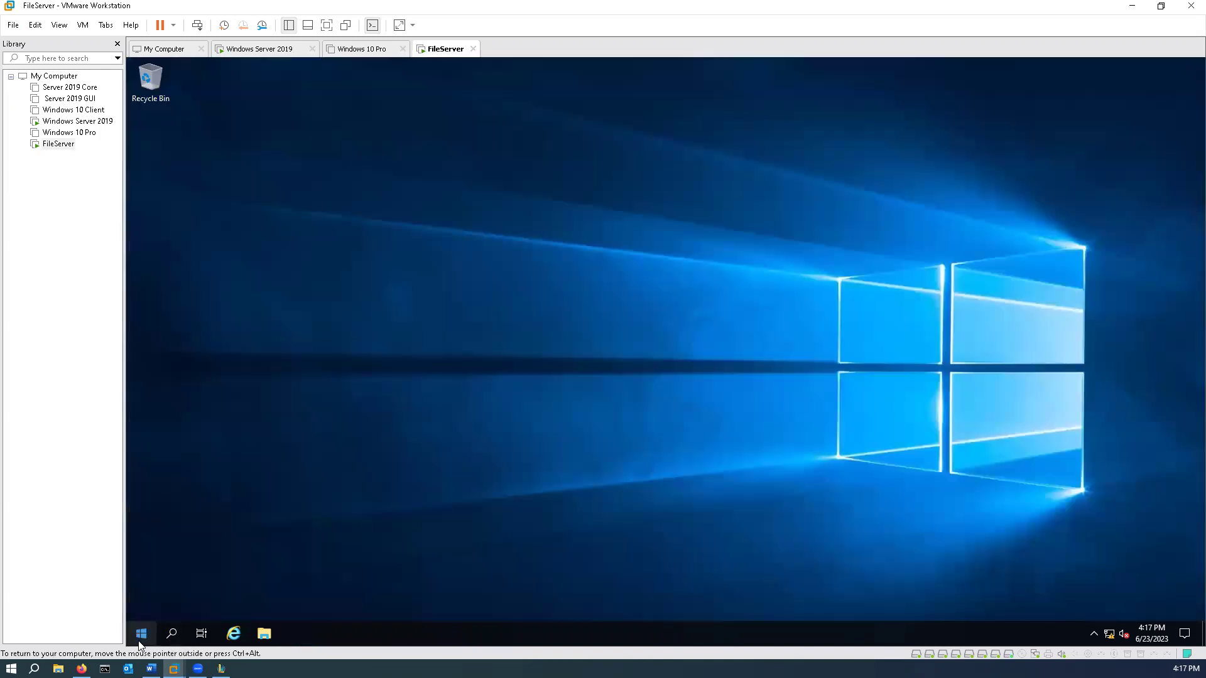
Try to open the tool for creating and formatting hard disk partitions through a search for "disk"
{"action": "left_click", "coordinate": [169, 635]}
{"action": "type", "text": "disk"}
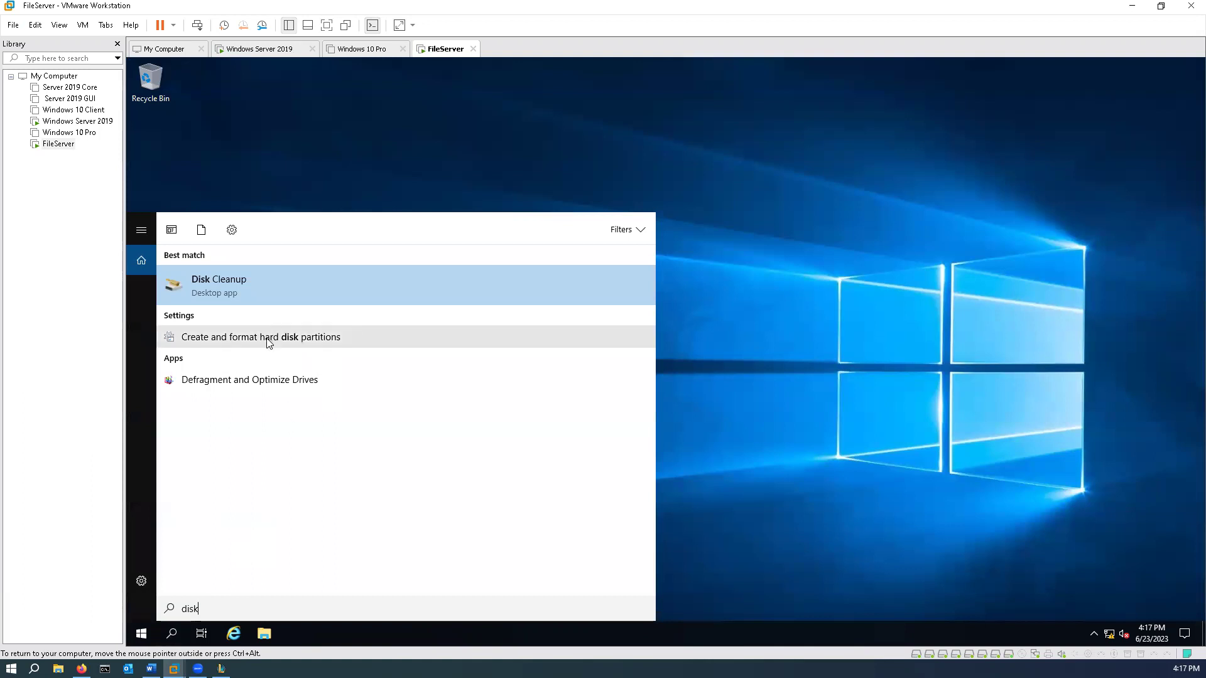
{"action": "left_click", "coordinate": [269, 339]}
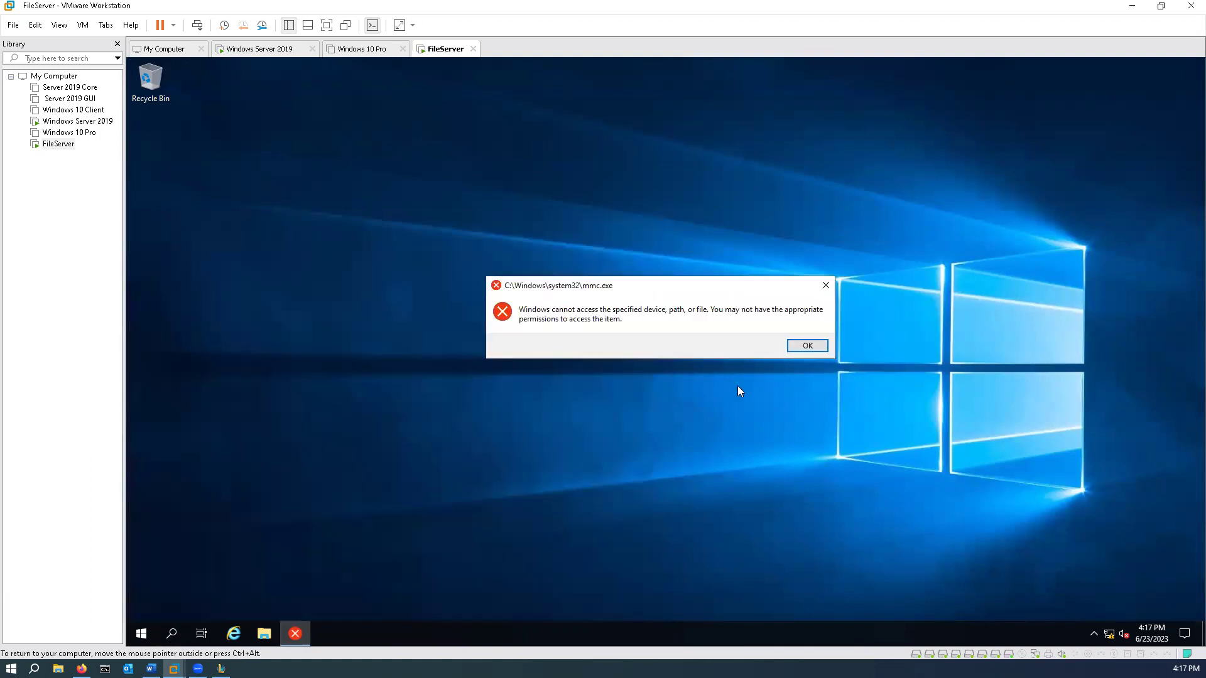
{"action": "left_click", "coordinate": [797, 345]}
Open Disk Management within Computer Management and maximize the window
{"action": "left_click", "coordinate": [140, 634]}
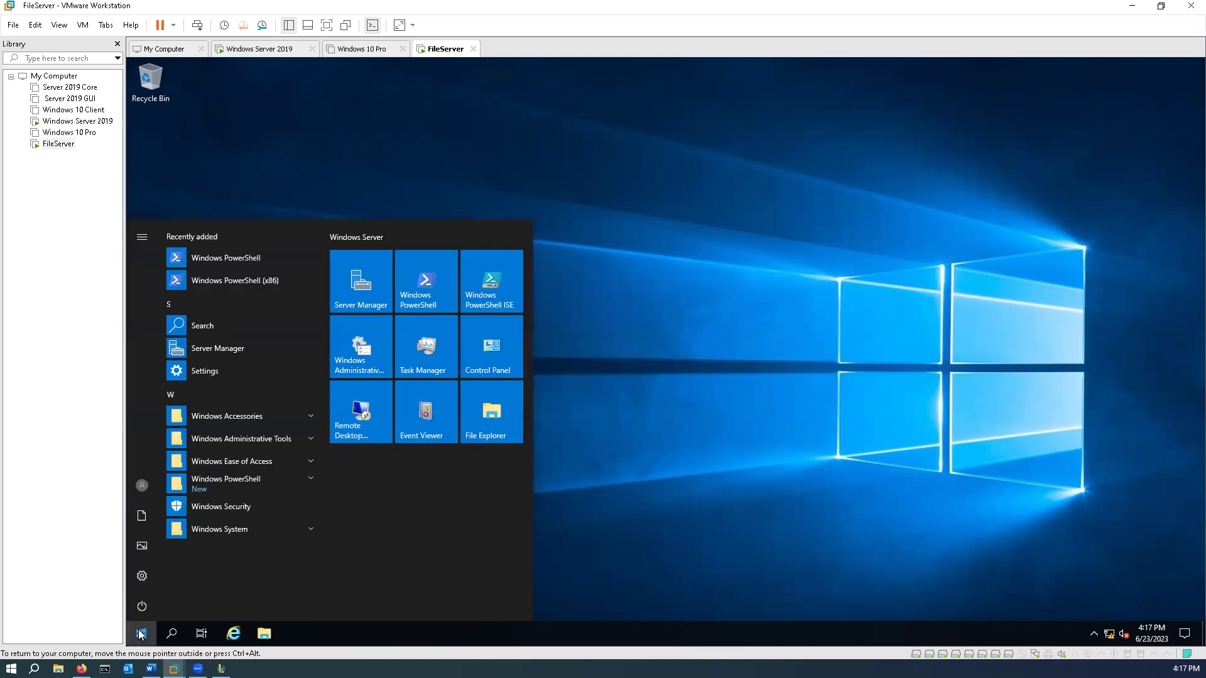
{"action": "left_click", "coordinate": [275, 438]}
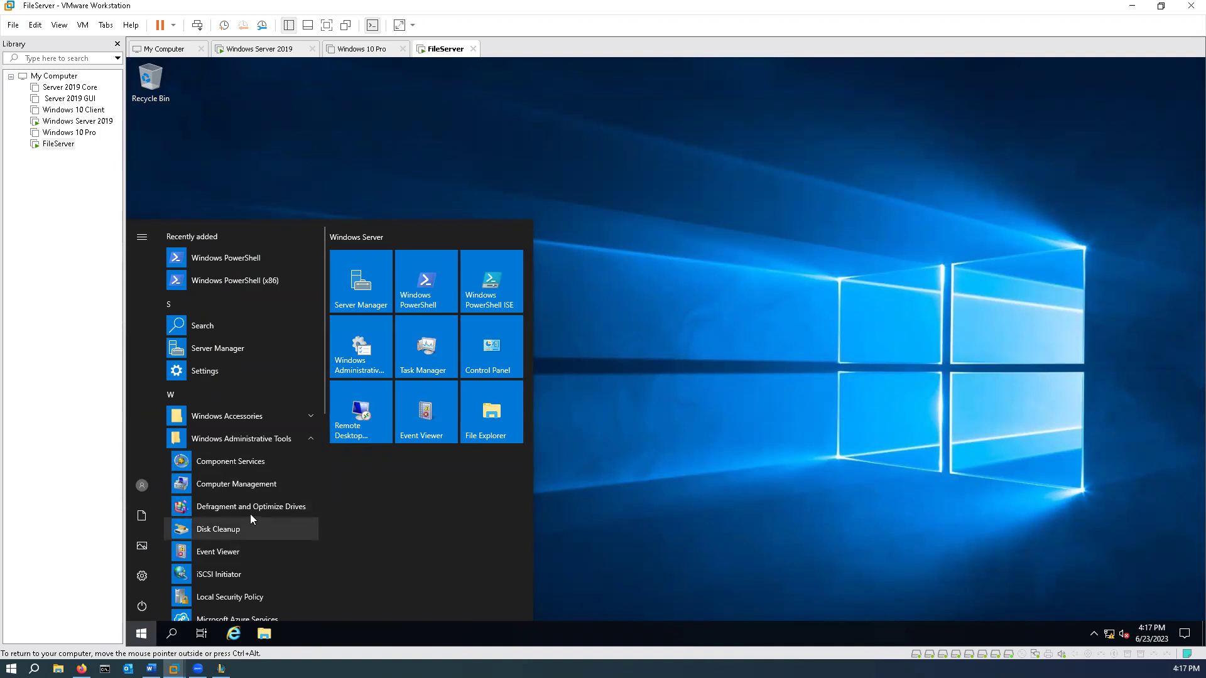
{"action": "left_click", "coordinate": [253, 485]}
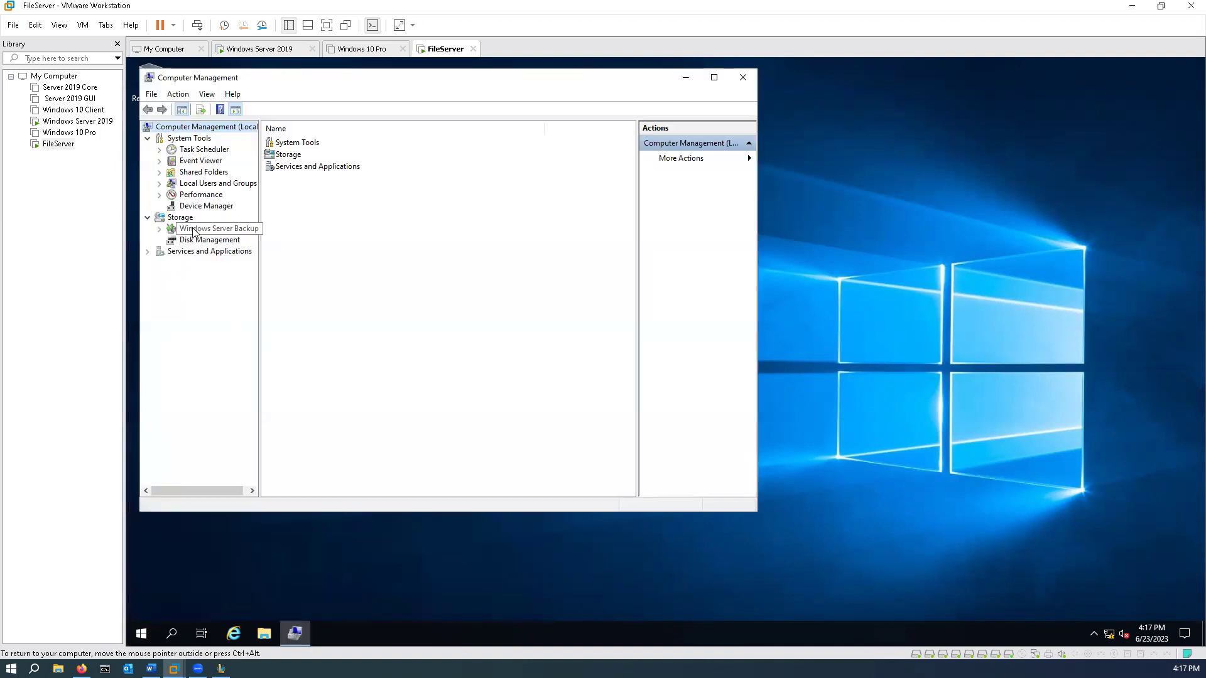
{"action": "left_click", "coordinate": [201, 244]}
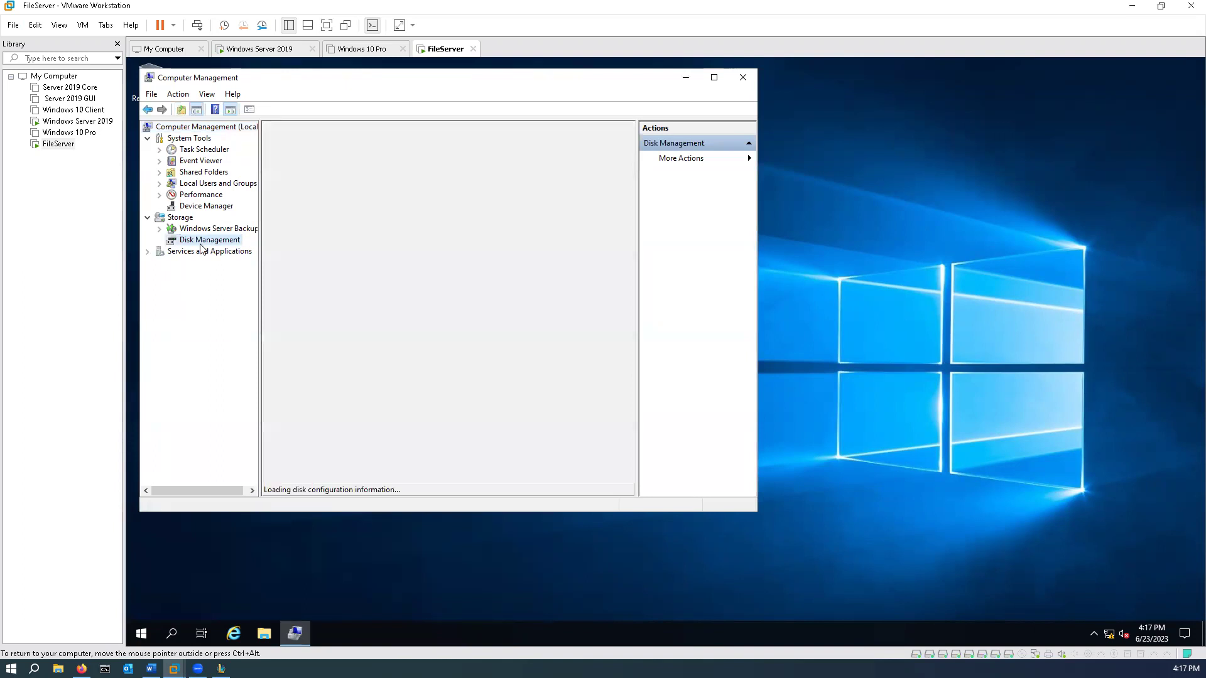
{"action": "left_click", "coordinate": [714, 76]}
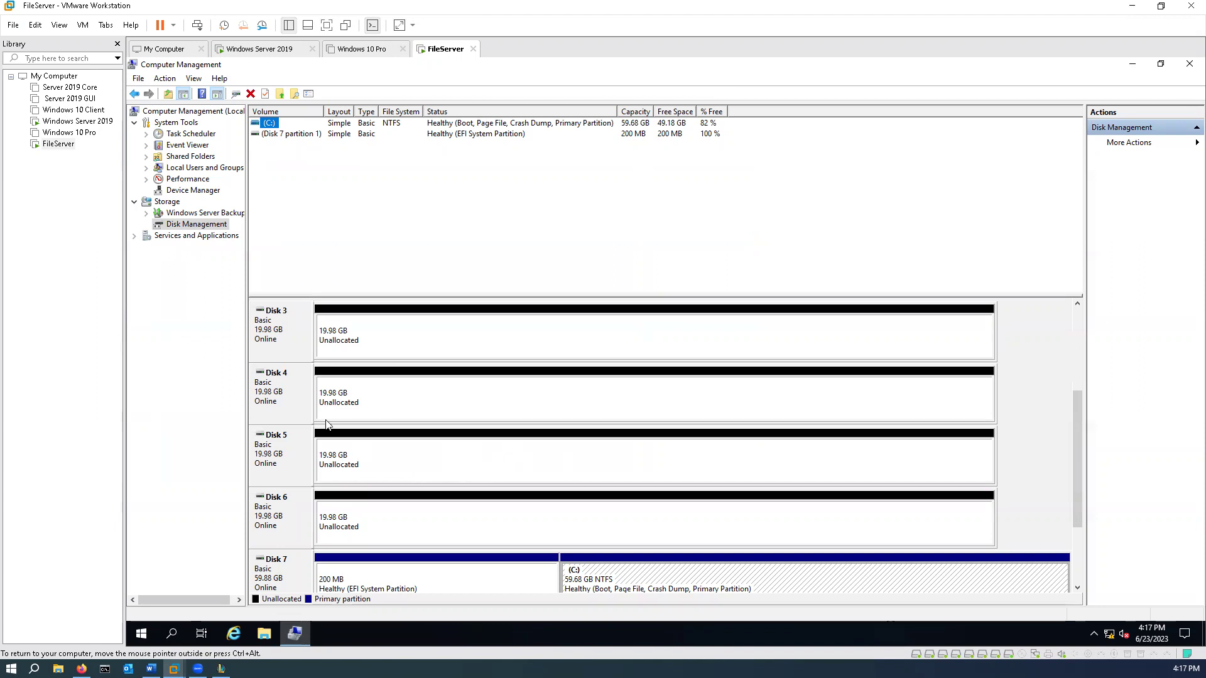
Start a new spanned volume on Disk 3 and add Disks 0, 1, 2, 4, 5 and 6 at their full size
{"action": "right_click", "coordinate": [363, 338]}
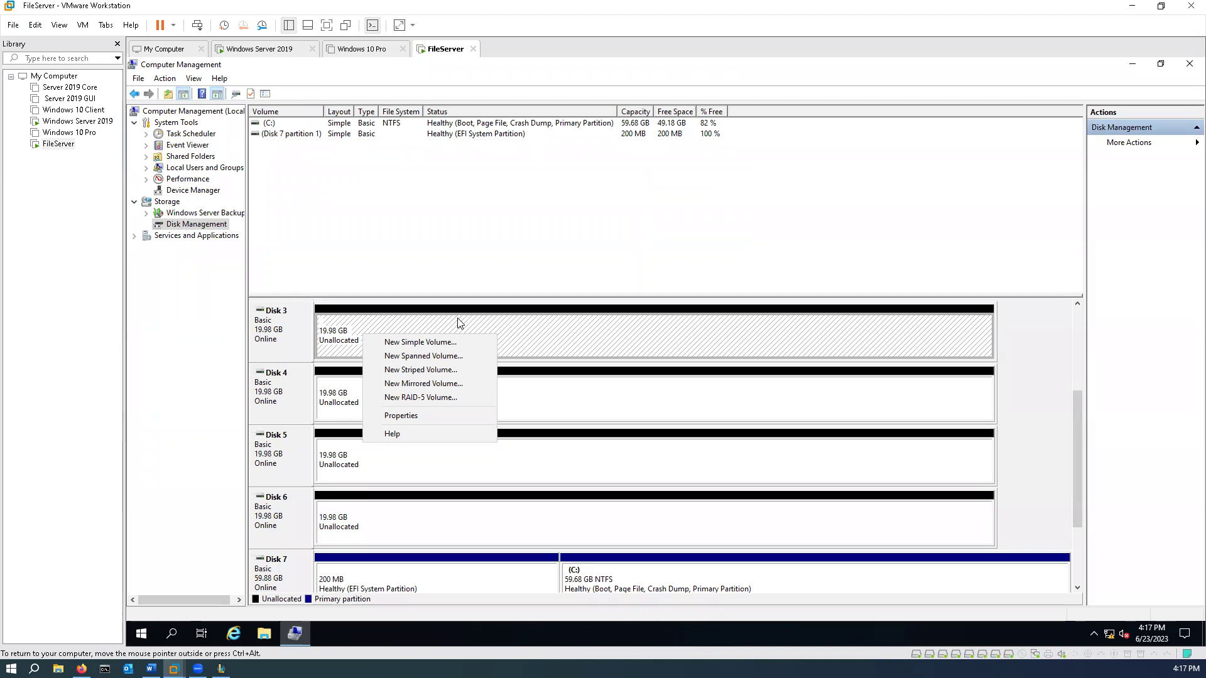
{"action": "left_click", "coordinate": [436, 359]}
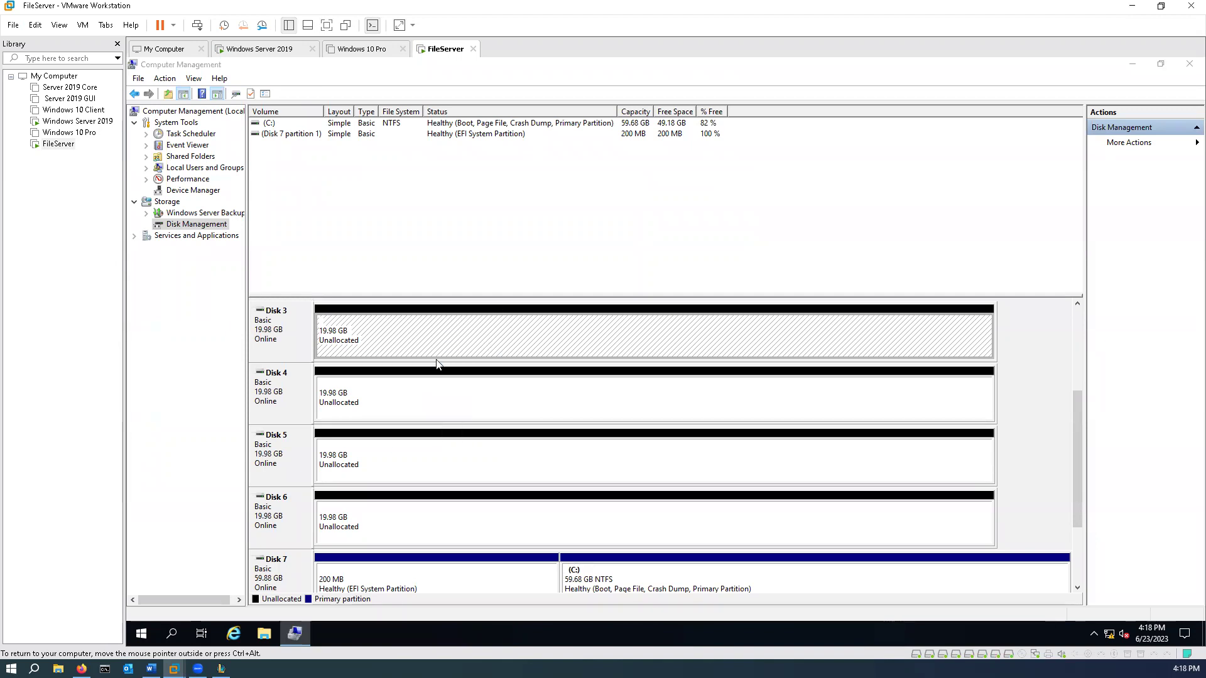
{"action": "left_click", "coordinate": [499, 359]}
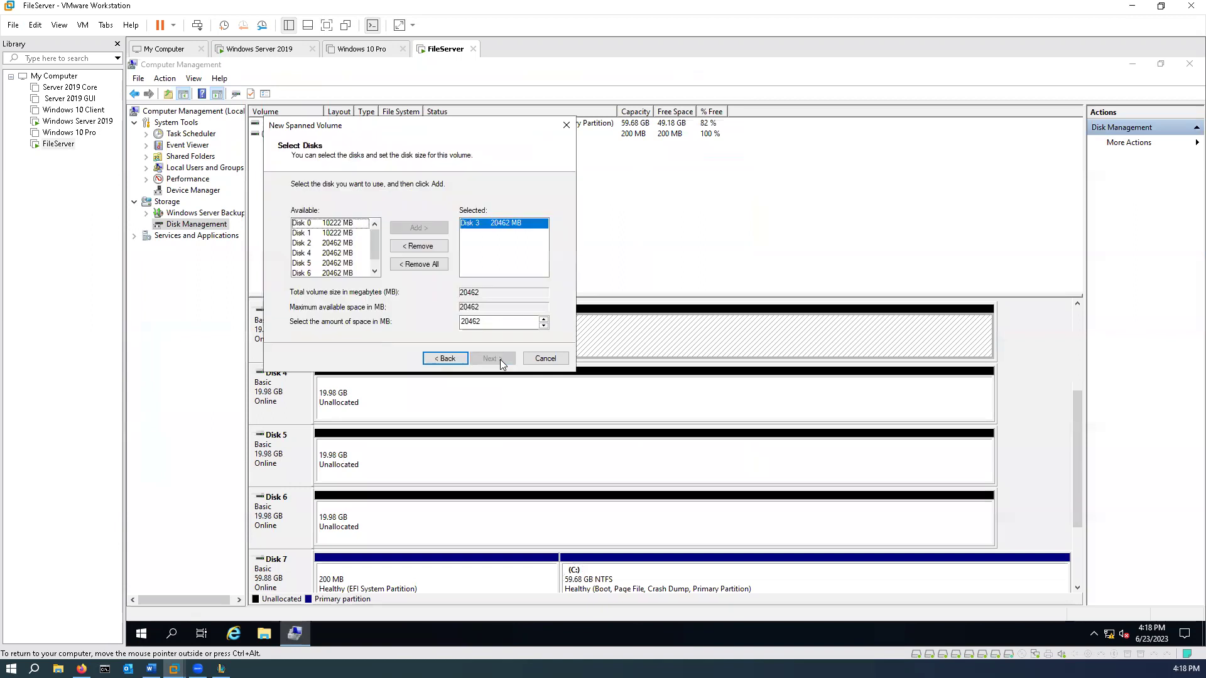
{"action": "left_click", "coordinate": [327, 225]}
{"action": "left_click", "coordinate": [433, 231]}
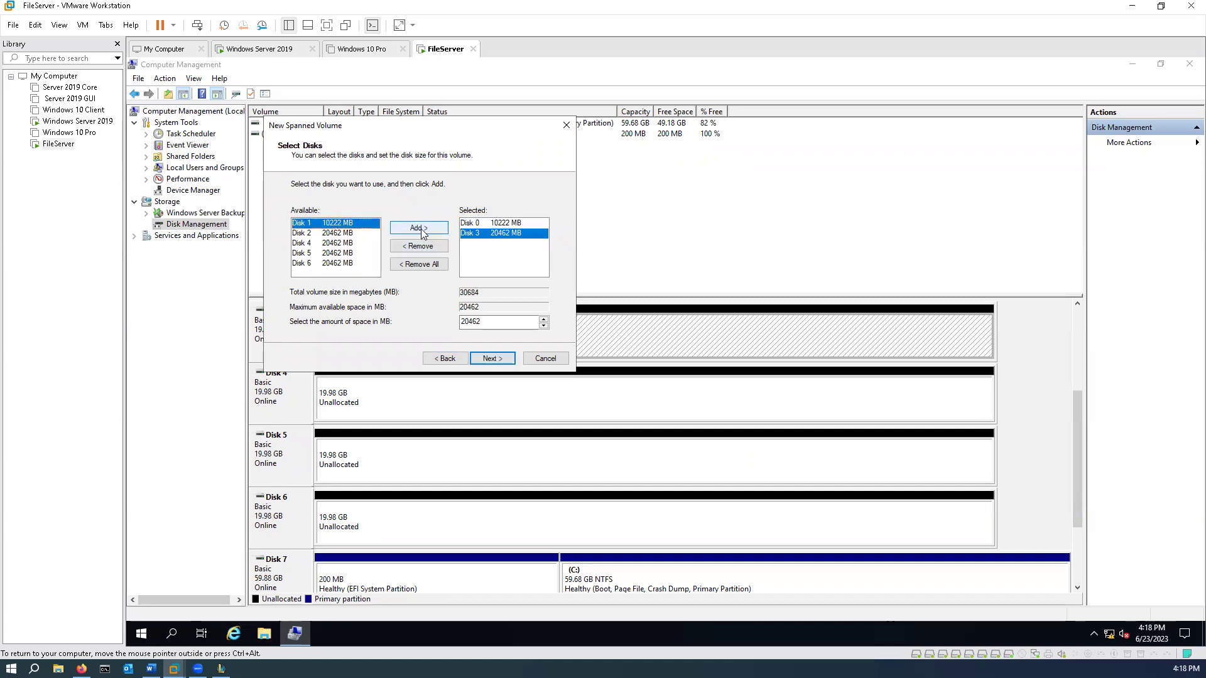
{"action": "left_click", "coordinate": [431, 229]}
{"action": "left_click", "coordinate": [419, 228]}
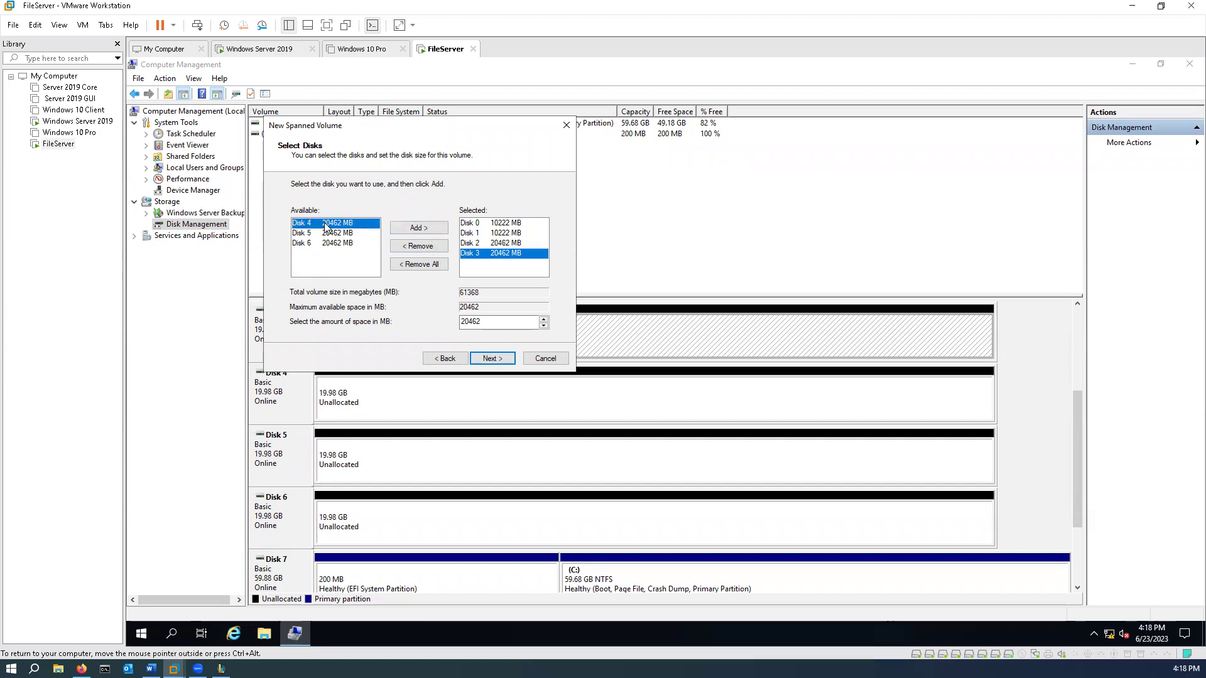
{"action": "left_click", "coordinate": [418, 230]}
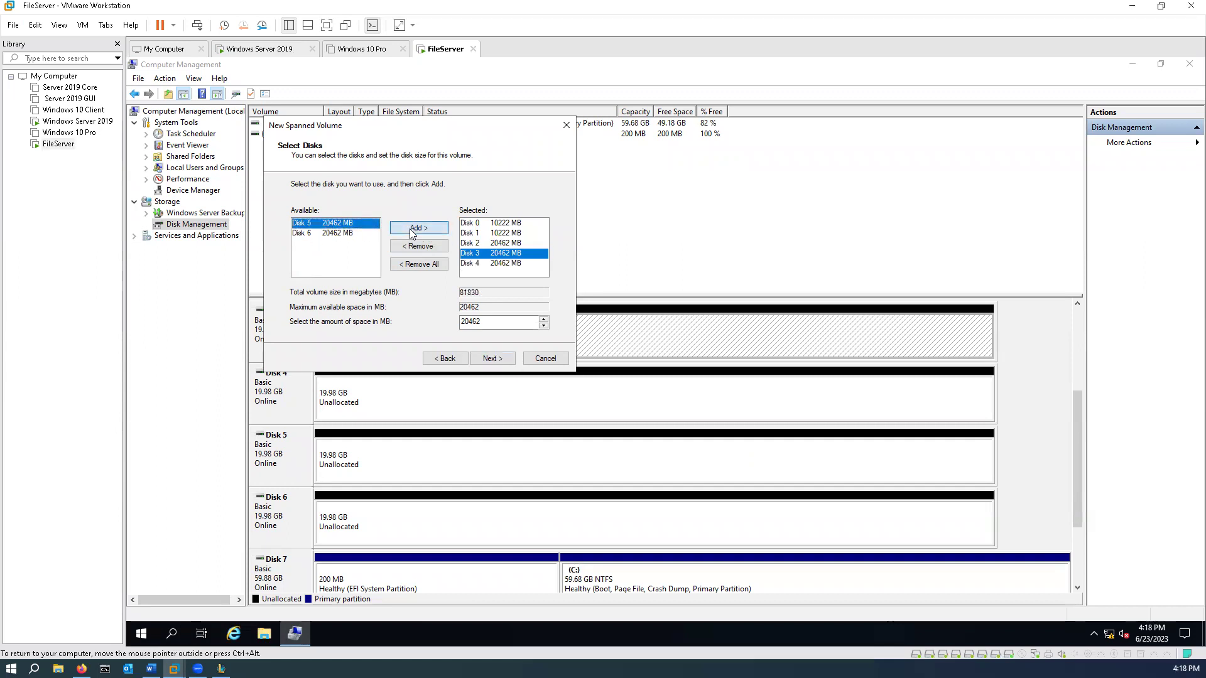
{"action": "left_click", "coordinate": [418, 229]}
{"action": "left_click", "coordinate": [418, 230]}
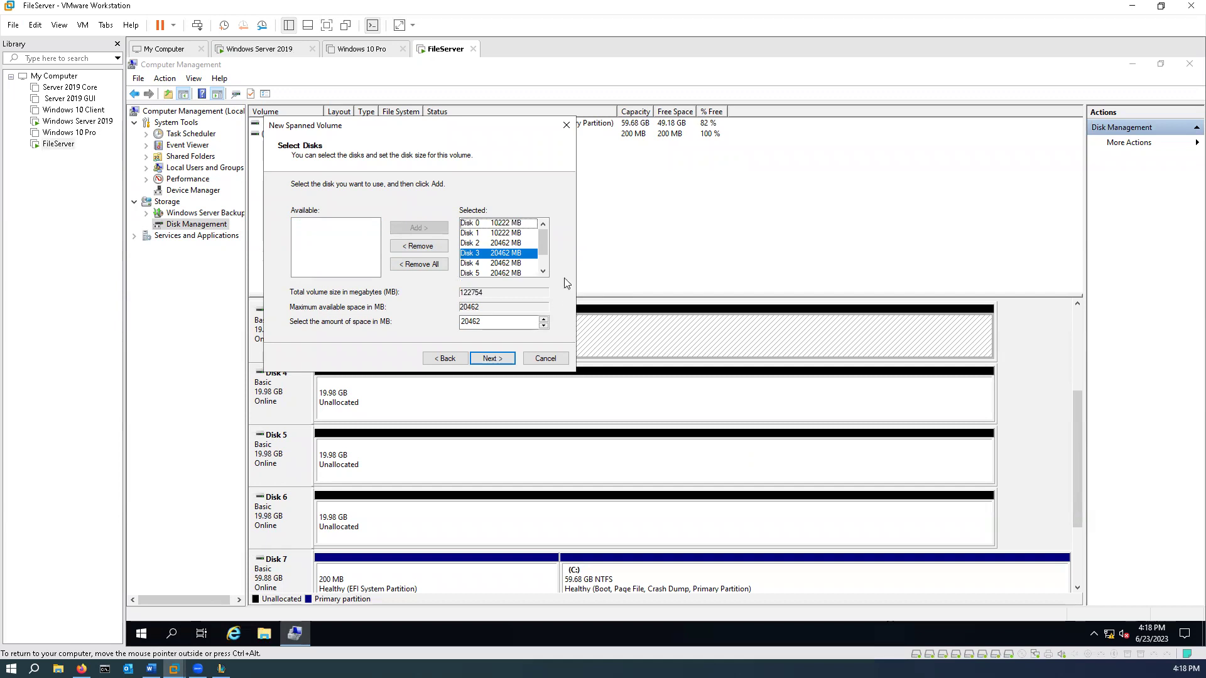
Create the spanned volume with drive letter E, NTFS format and the label Storage, accepting the conversion to dynamic disks
{"action": "left_click", "coordinate": [489, 359]}
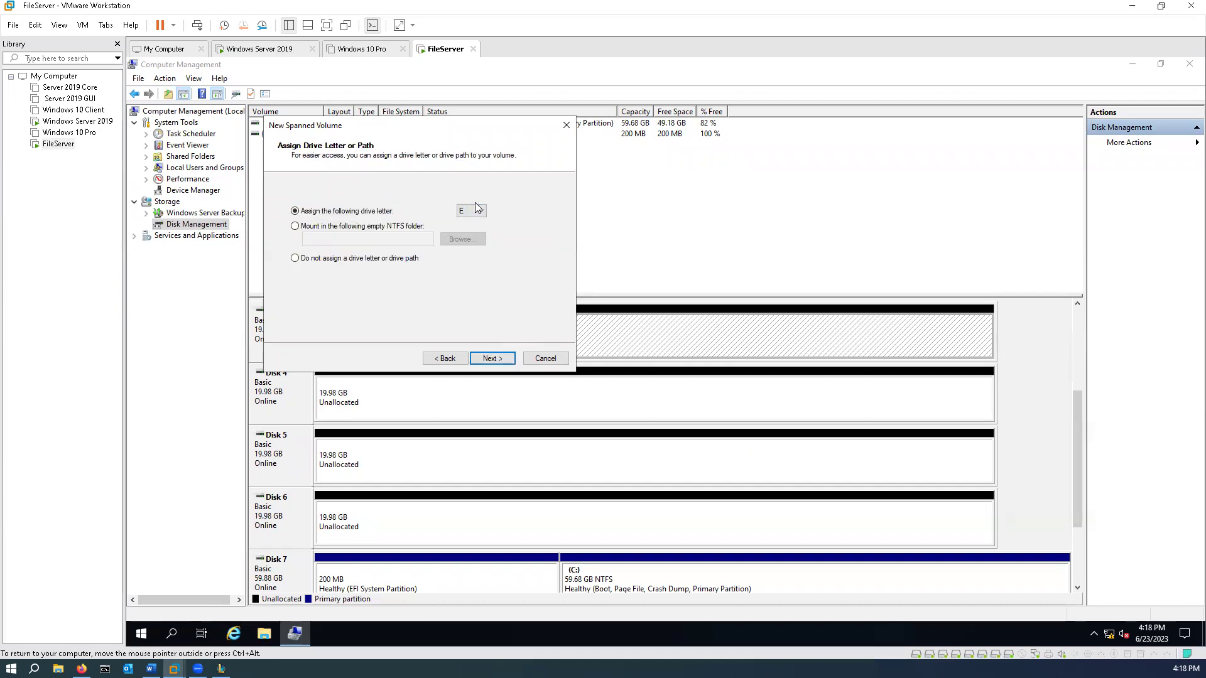
{"action": "left_click", "coordinate": [501, 359]}
{"action": "left_click_drag", "start_coordinate": [450, 275], "coordinate": [333, 286]}
{"action": "type", "text": "Storage"}
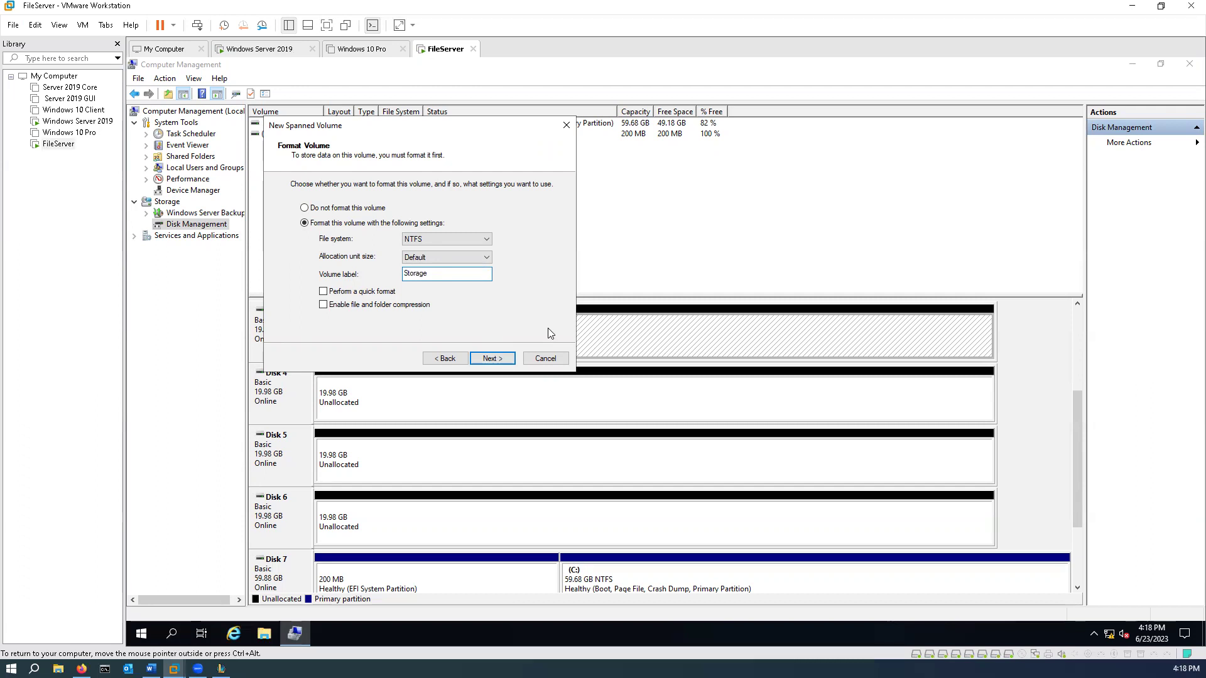
{"action": "left_click", "coordinate": [509, 360]}
{"action": "left_click", "coordinate": [509, 362]}
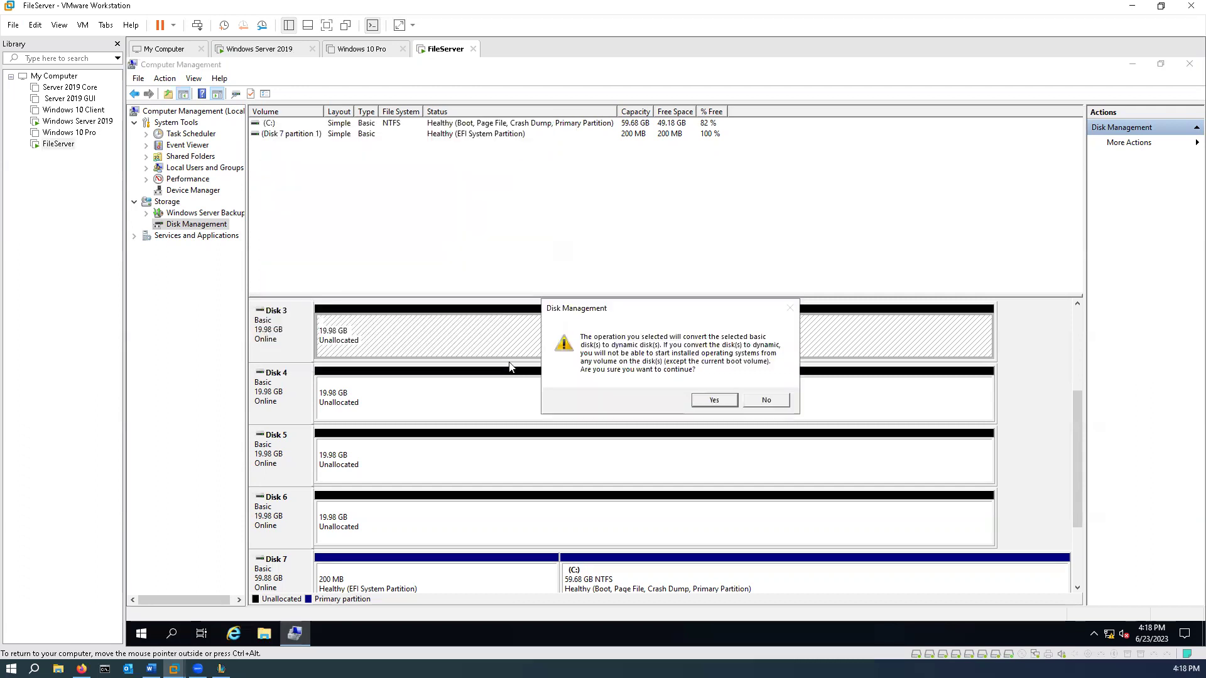
{"action": "left_click", "coordinate": [713, 401]}
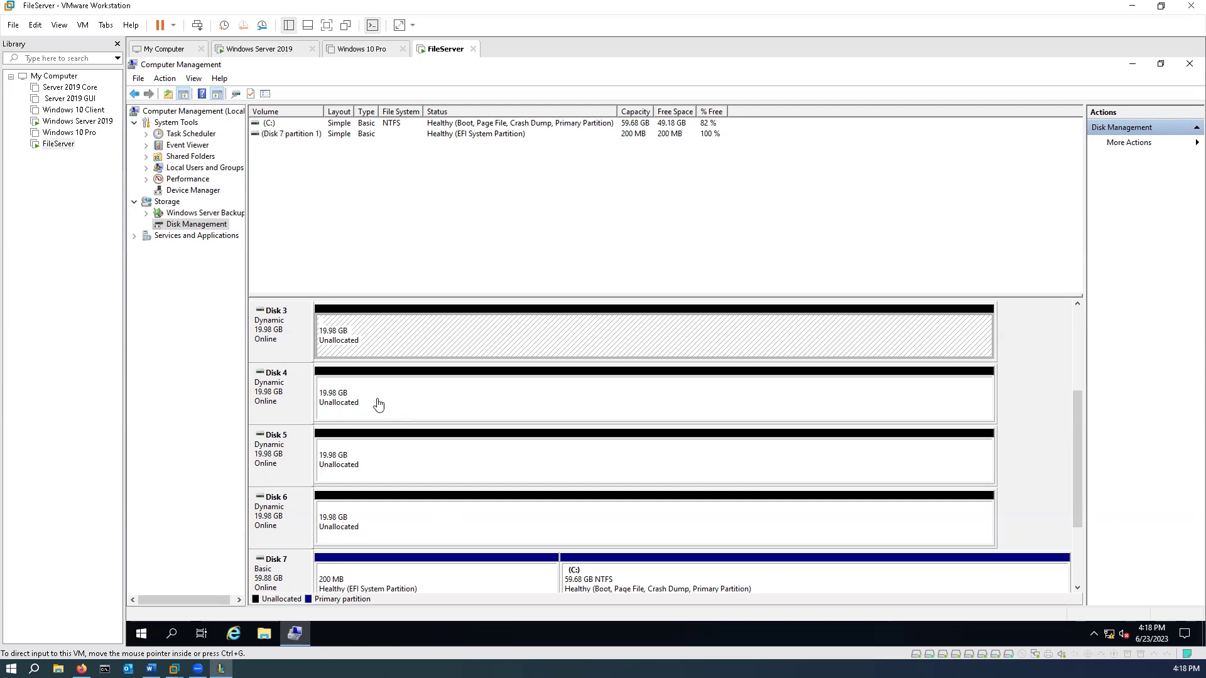
Check the drives listed under This PC in File Explorer for the new volume, and close the window
{"action": "left_click", "coordinate": [264, 635]}
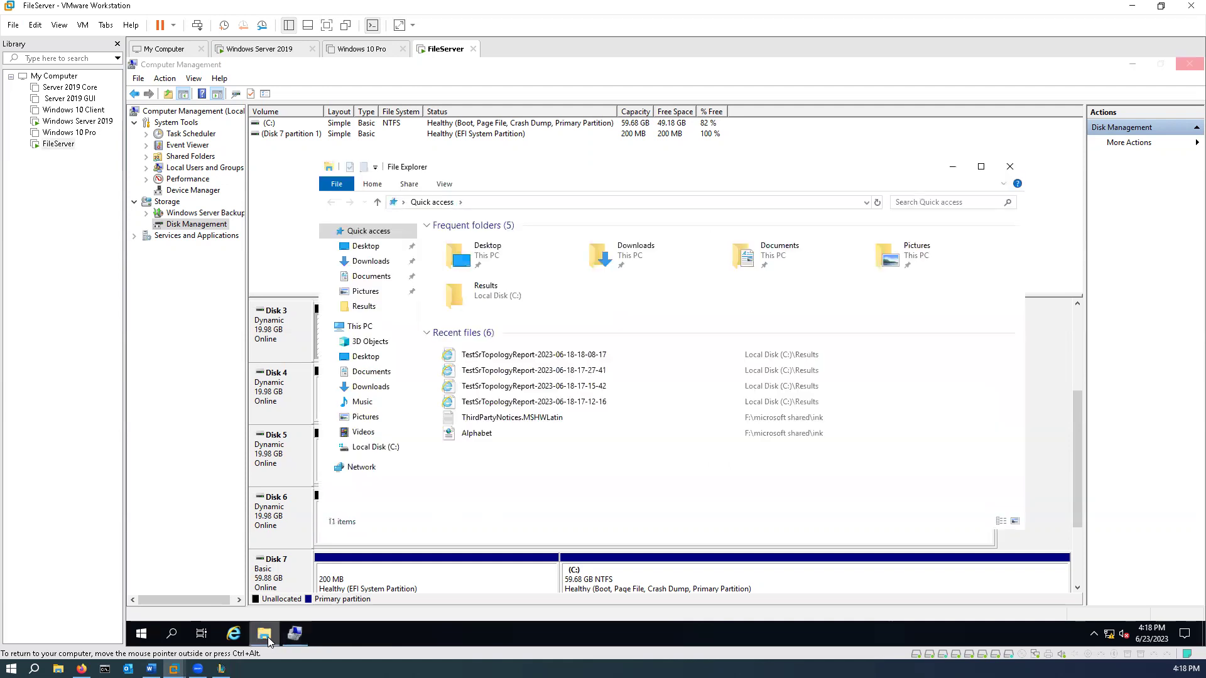
{"action": "left_click", "coordinate": [361, 329]}
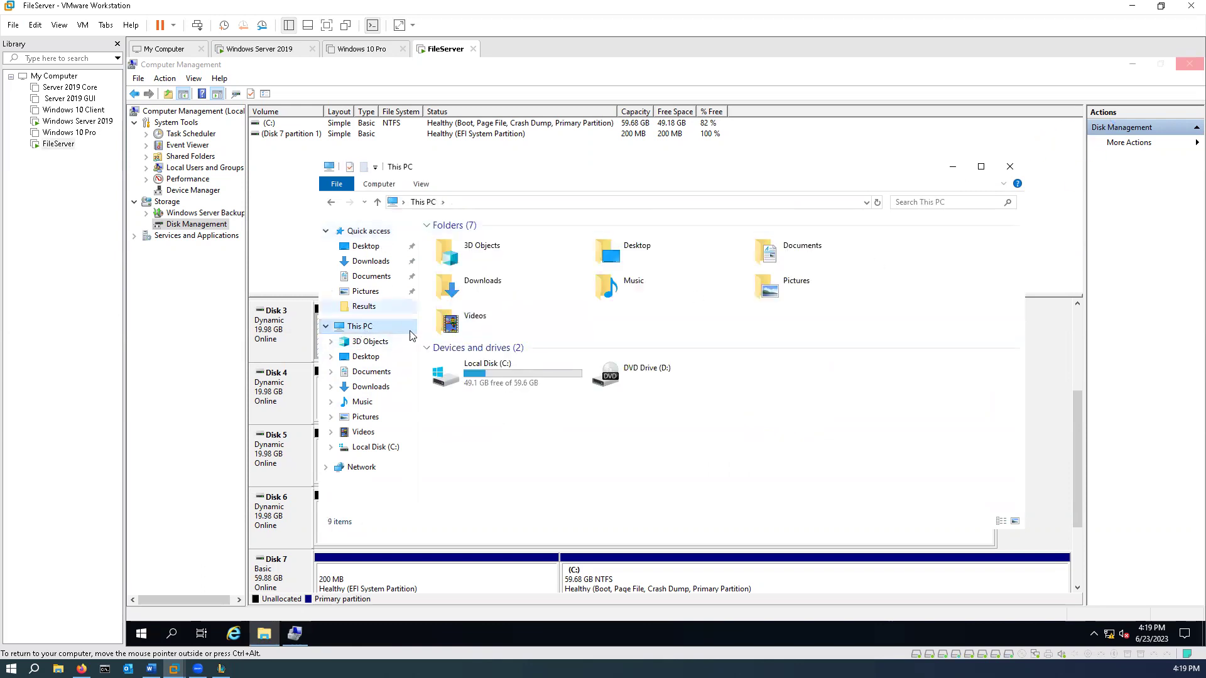
{"action": "left_click", "coordinate": [1010, 167]}
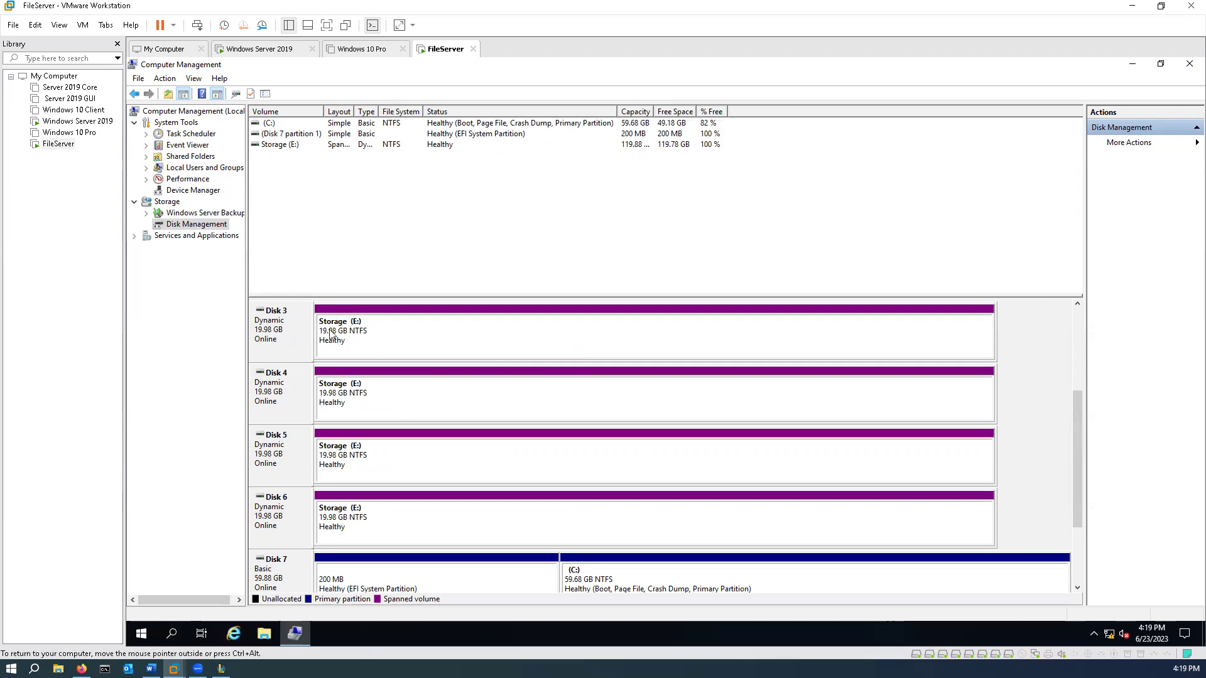
Create a folder named Data_Set_1 on the Storage (E:) volume in File Explorer
{"action": "left_click", "coordinate": [263, 636]}
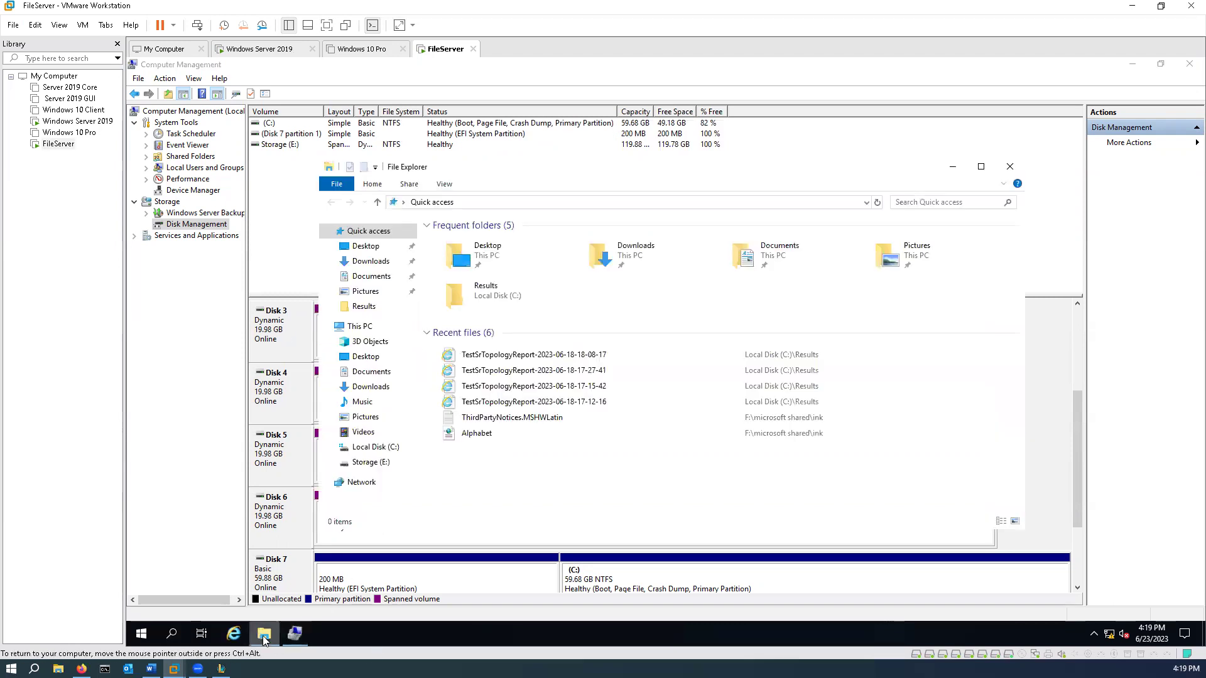
{"action": "left_click", "coordinate": [363, 464]}
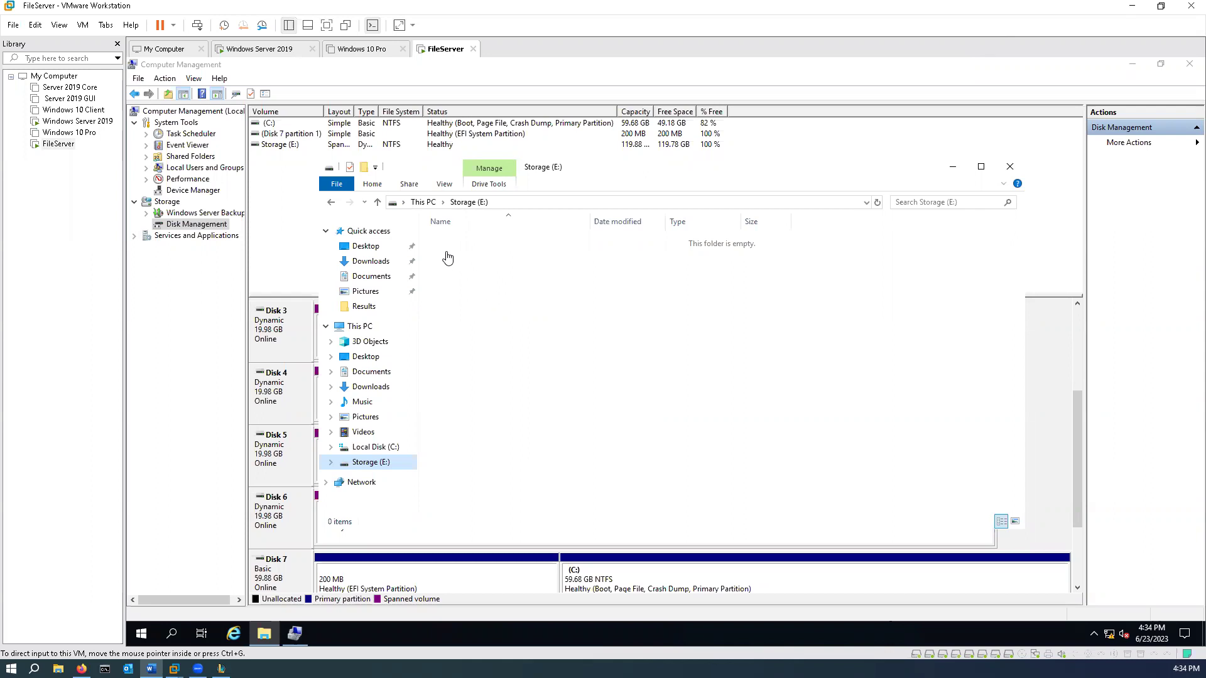
{"action": "left_click", "coordinate": [491, 289]}
{"action": "right_click", "coordinate": [503, 278]}
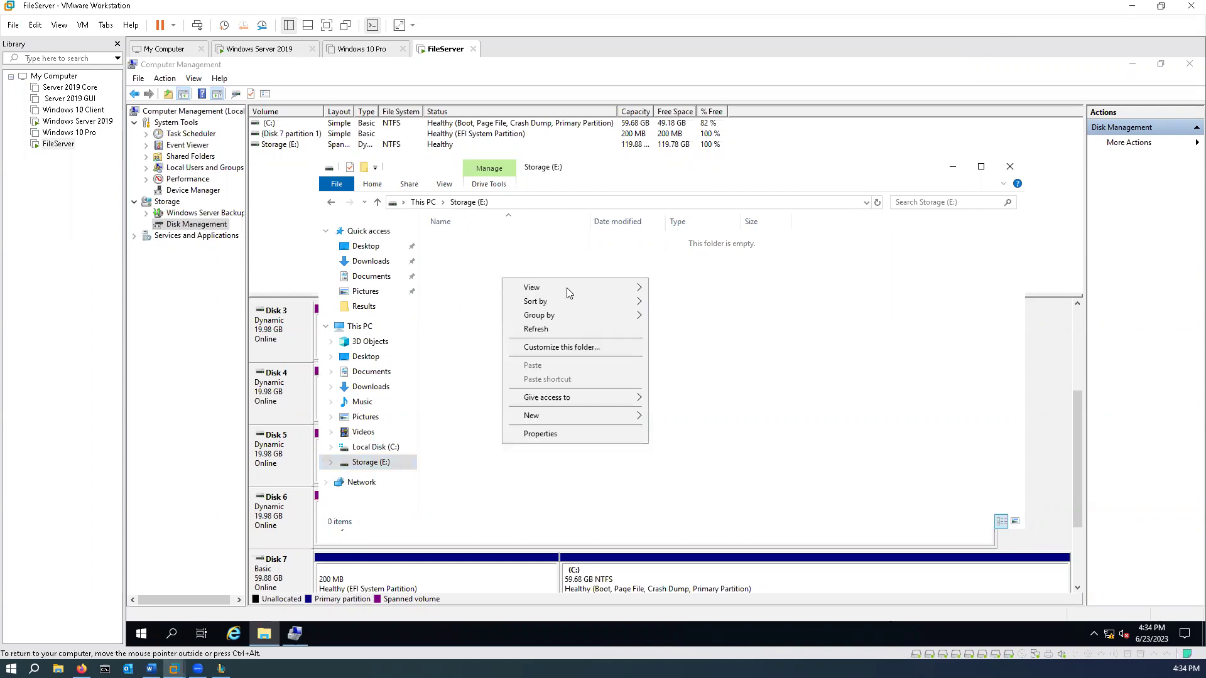
{"action": "mouse_move", "coordinate": [564, 412]}
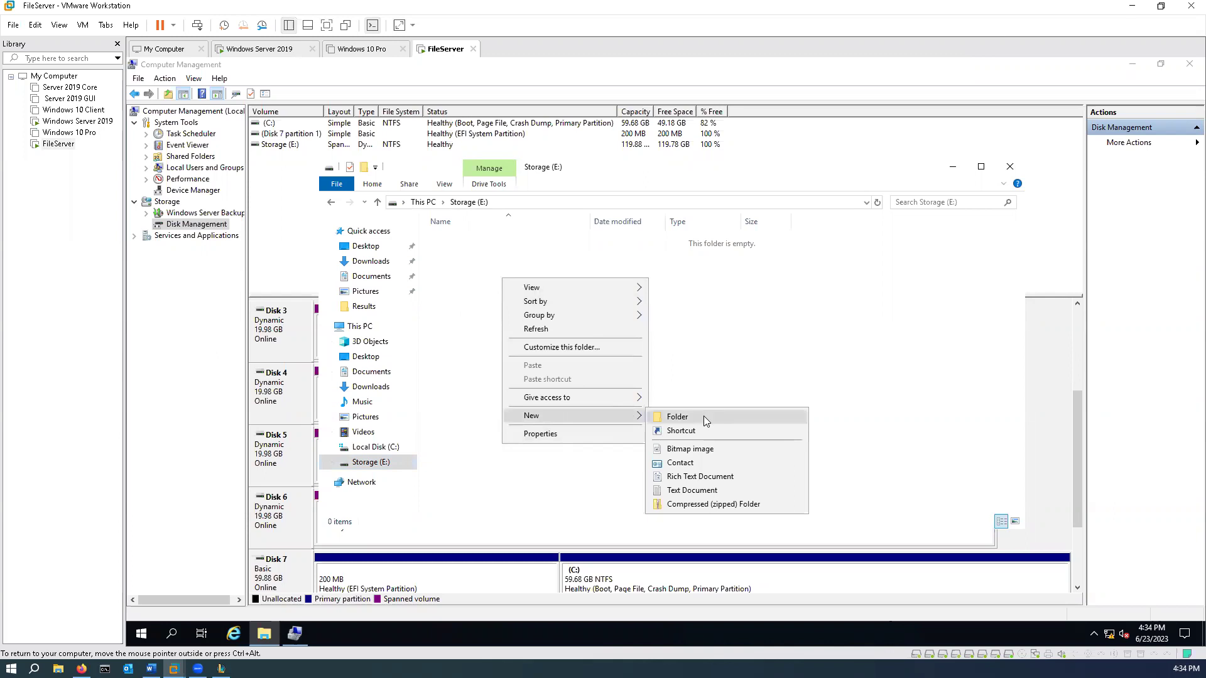
{"action": "left_click", "coordinate": [703, 416]}
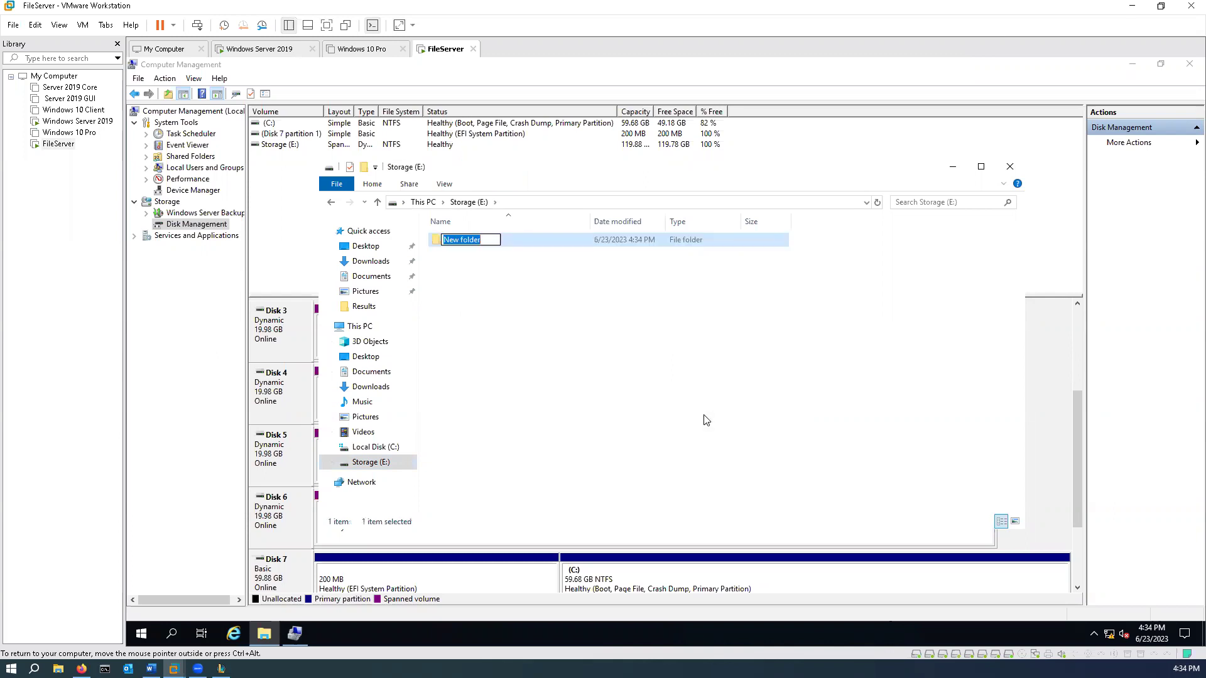
{"action": "type", "text": "Data_Set_1"}
{"action": "left_click", "coordinate": [611, 403]}
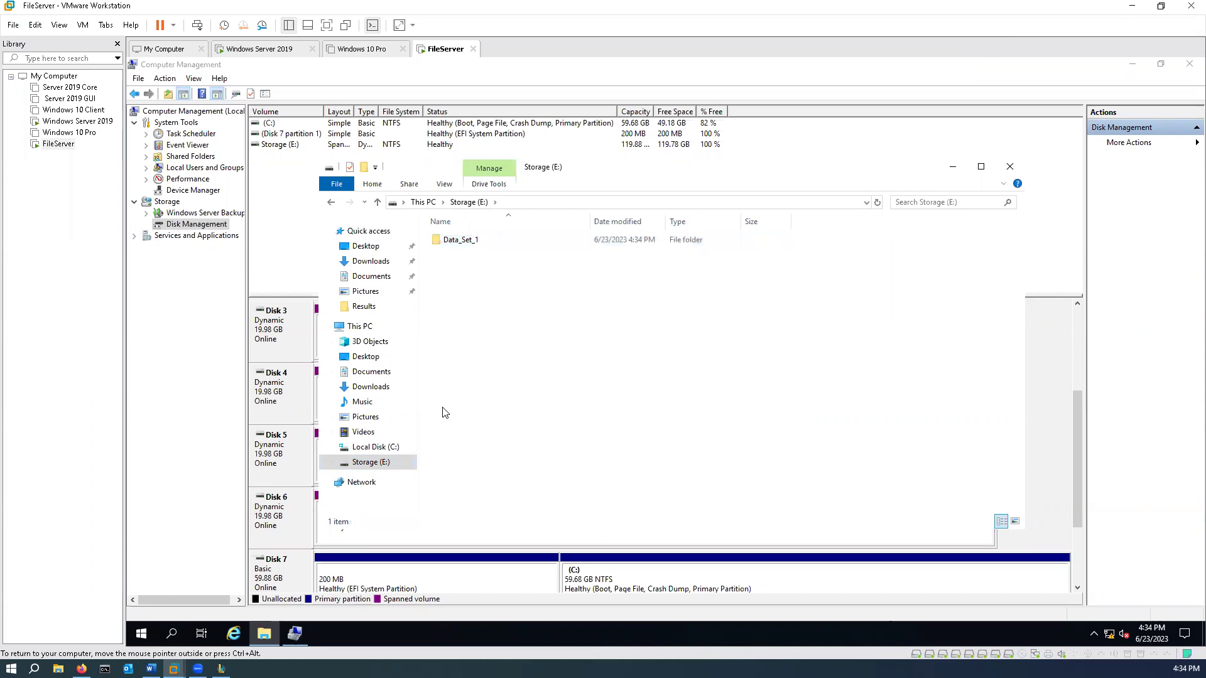
Copy the Program Files folder from Local Disk (C:) into the Data_Set_1 folder on Storage (E:)
{"action": "left_click", "coordinate": [377, 448]}
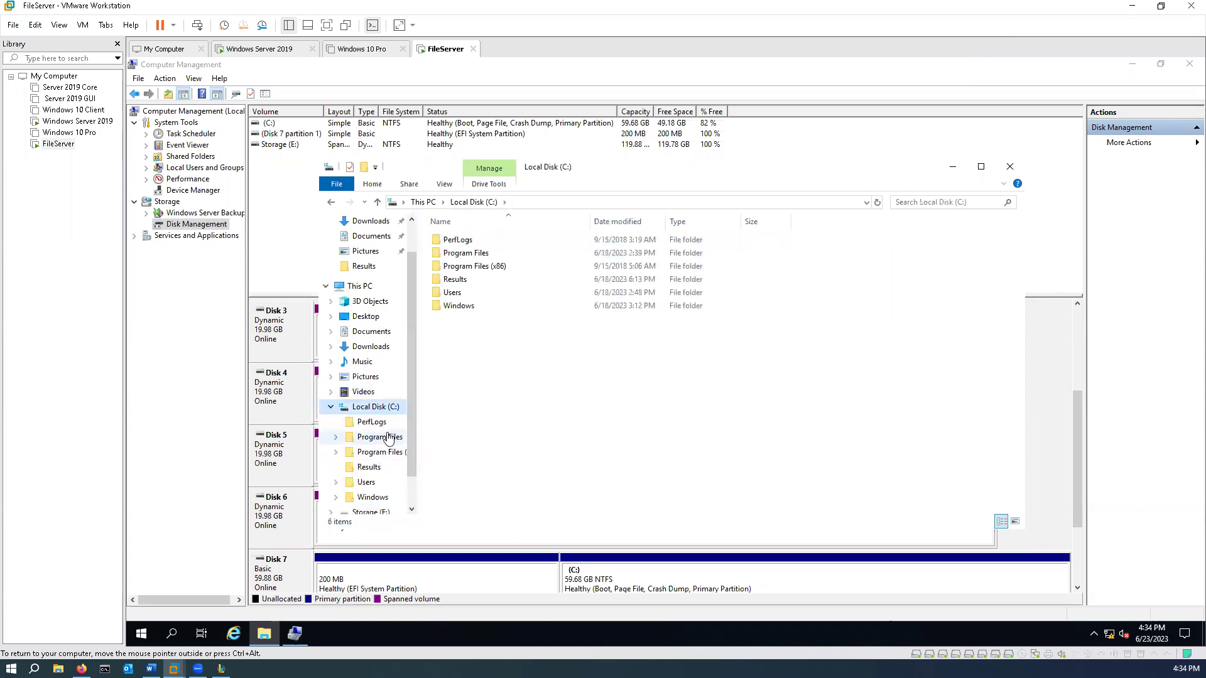
{"action": "right_click", "coordinate": [390, 438]}
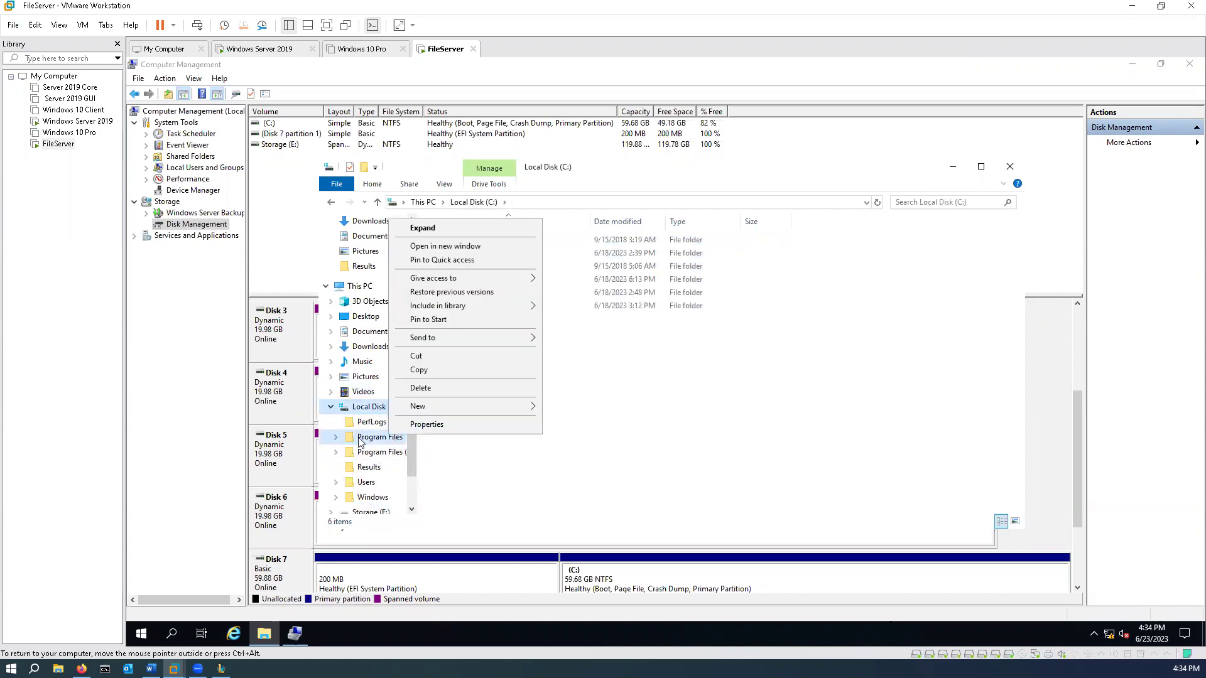
{"action": "left_click", "coordinate": [445, 365]}
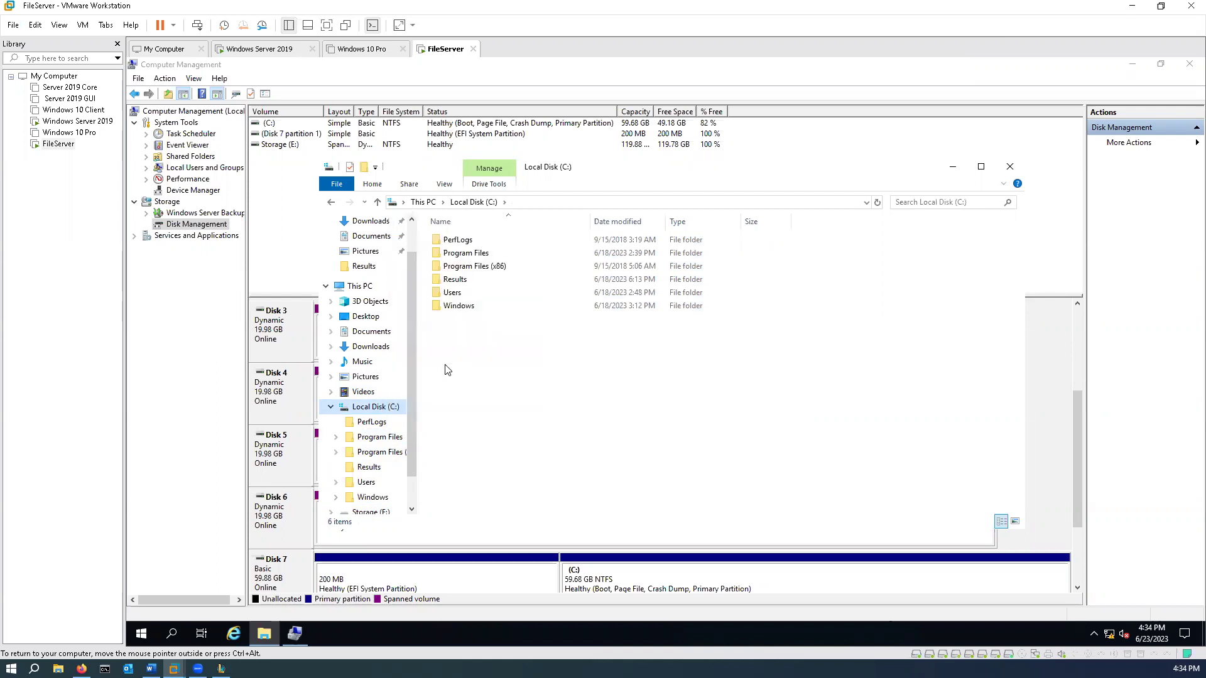
{"action": "scroll", "coordinate": [377, 441], "scroll_direction": "down", "scroll_amount": 1}
{"action": "left_click", "coordinate": [385, 468]}
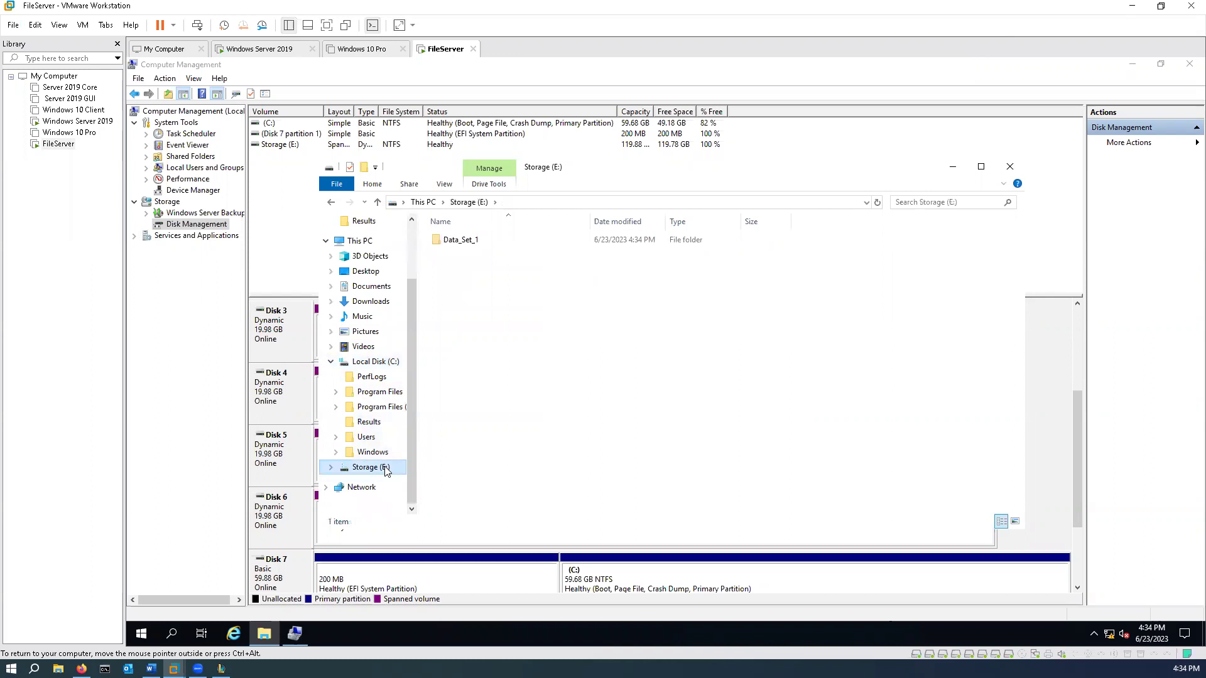
{"action": "left_click", "coordinate": [468, 240]}
{"action": "double_click", "coordinate": [467, 240]}
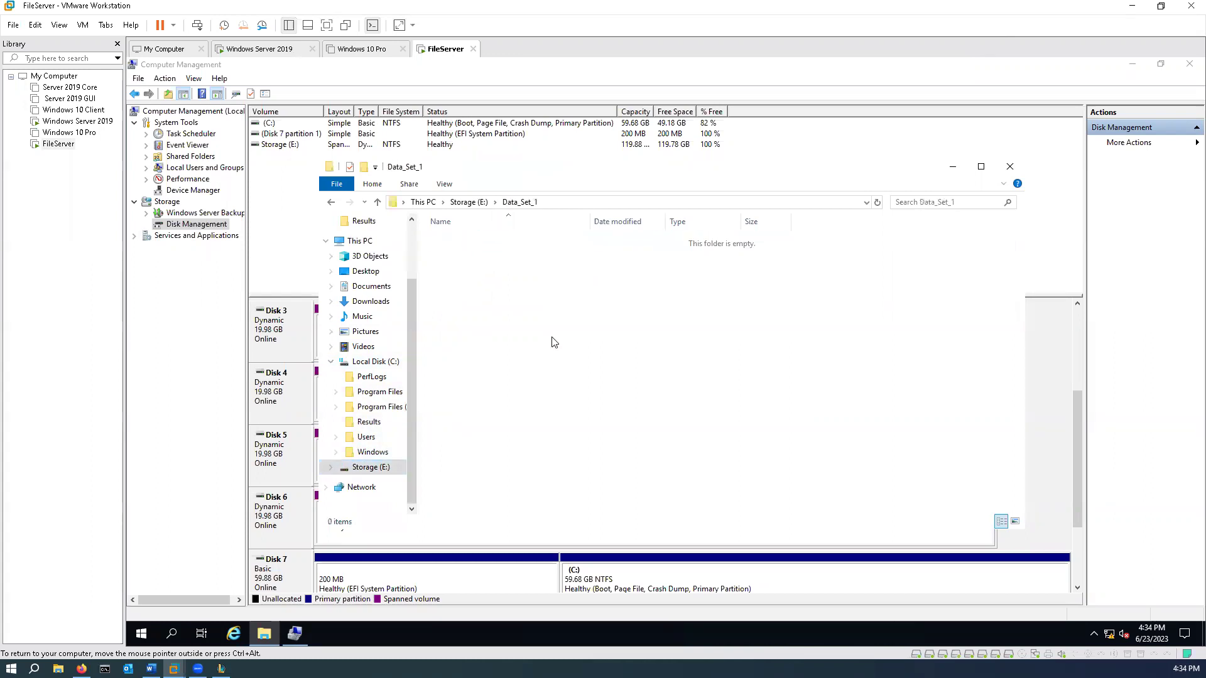
{"action": "right_click", "coordinate": [551, 337]}
{"action": "left_click", "coordinate": [595, 425]}
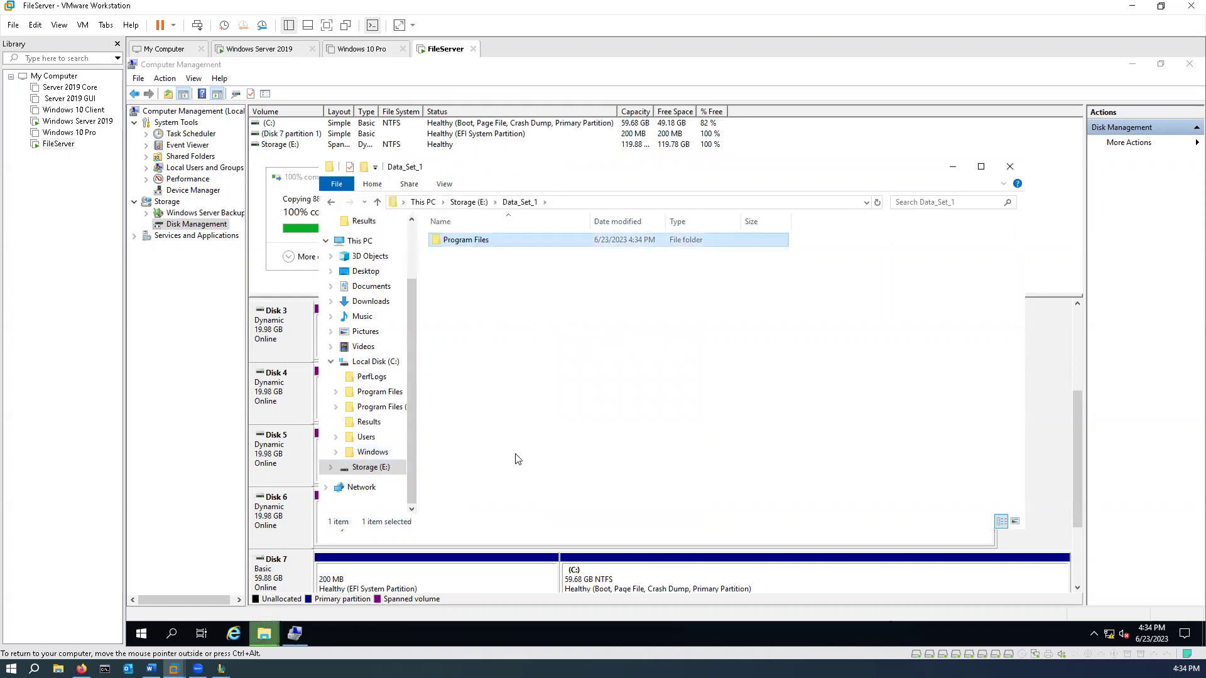
Duplicate the Data_Set_1 folder in the root of Storage (E:)
{"action": "left_click", "coordinate": [468, 201]}
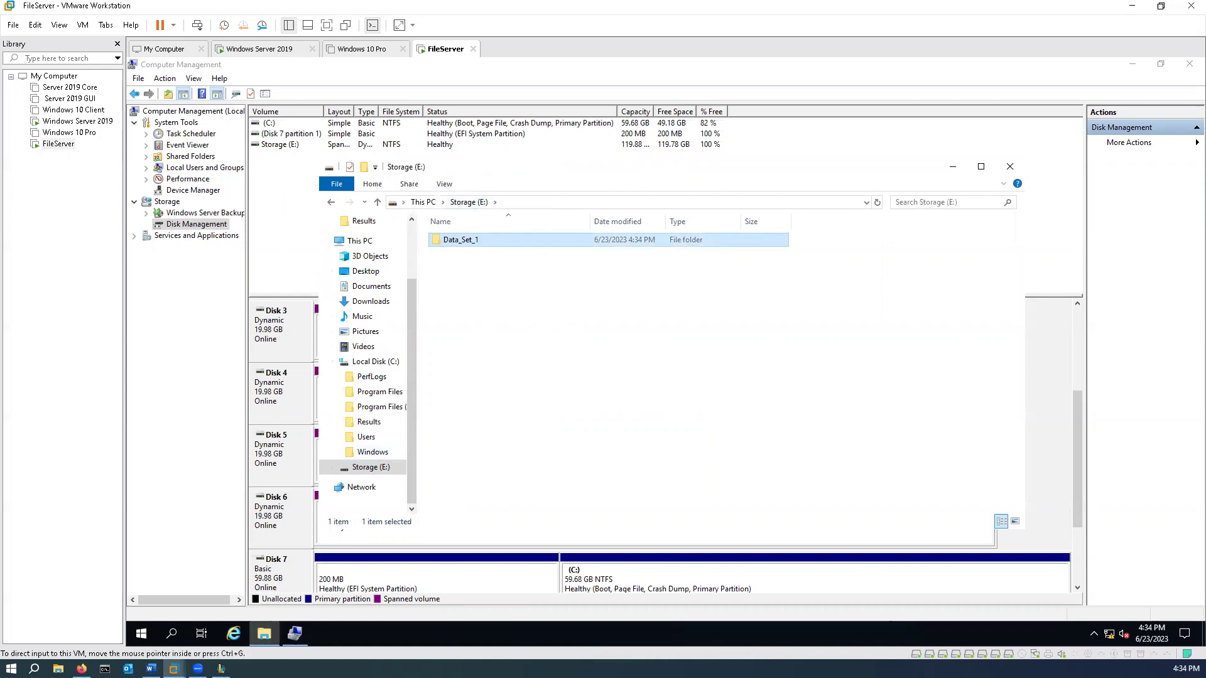
{"action": "right_click", "coordinate": [466, 245]}
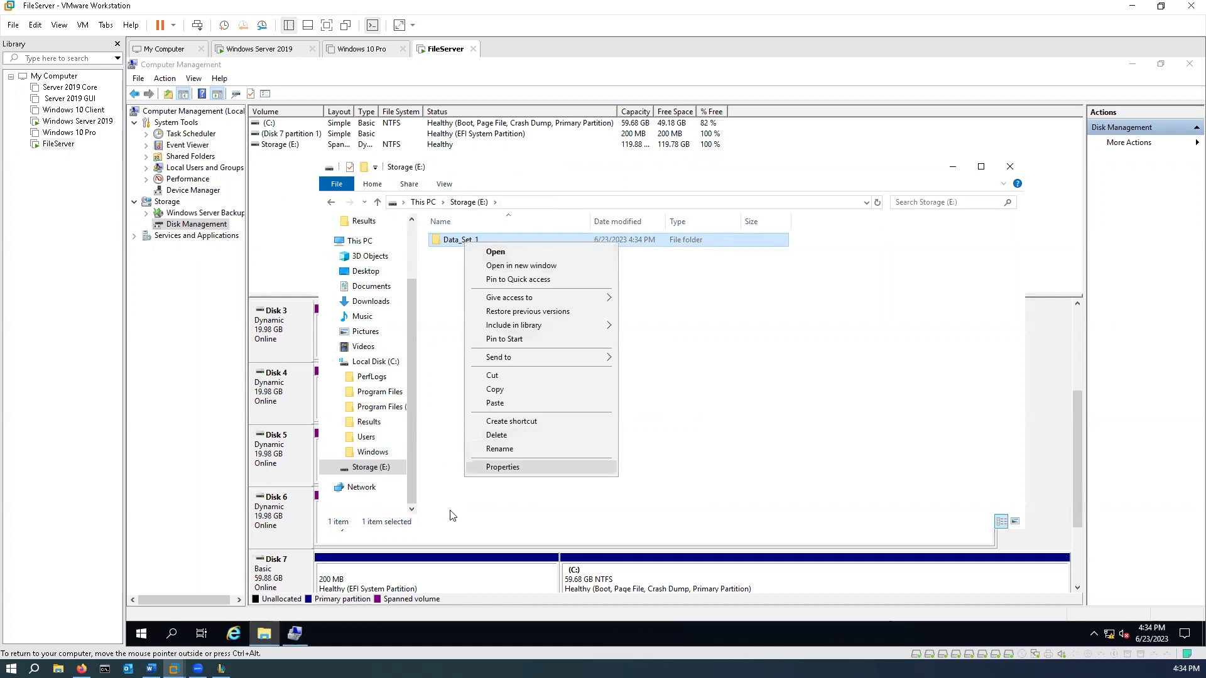
{"action": "left_click", "coordinate": [518, 390]}
{"action": "right_click", "coordinate": [502, 356]}
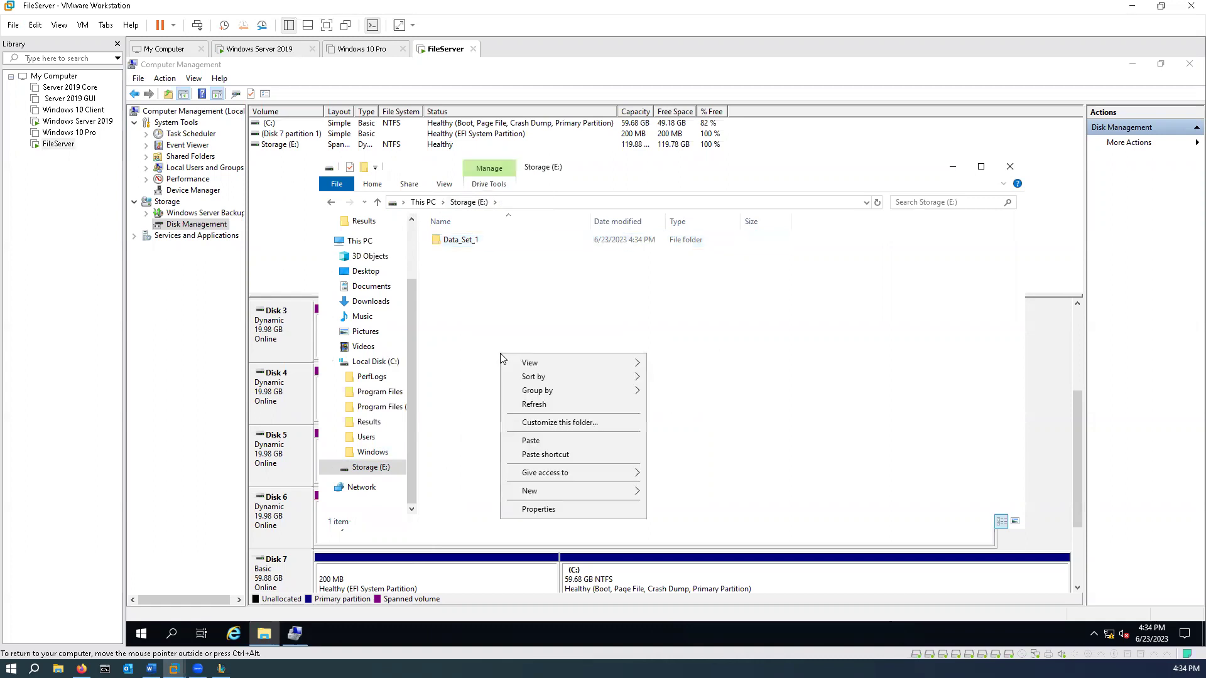
{"action": "left_click", "coordinate": [547, 441]}
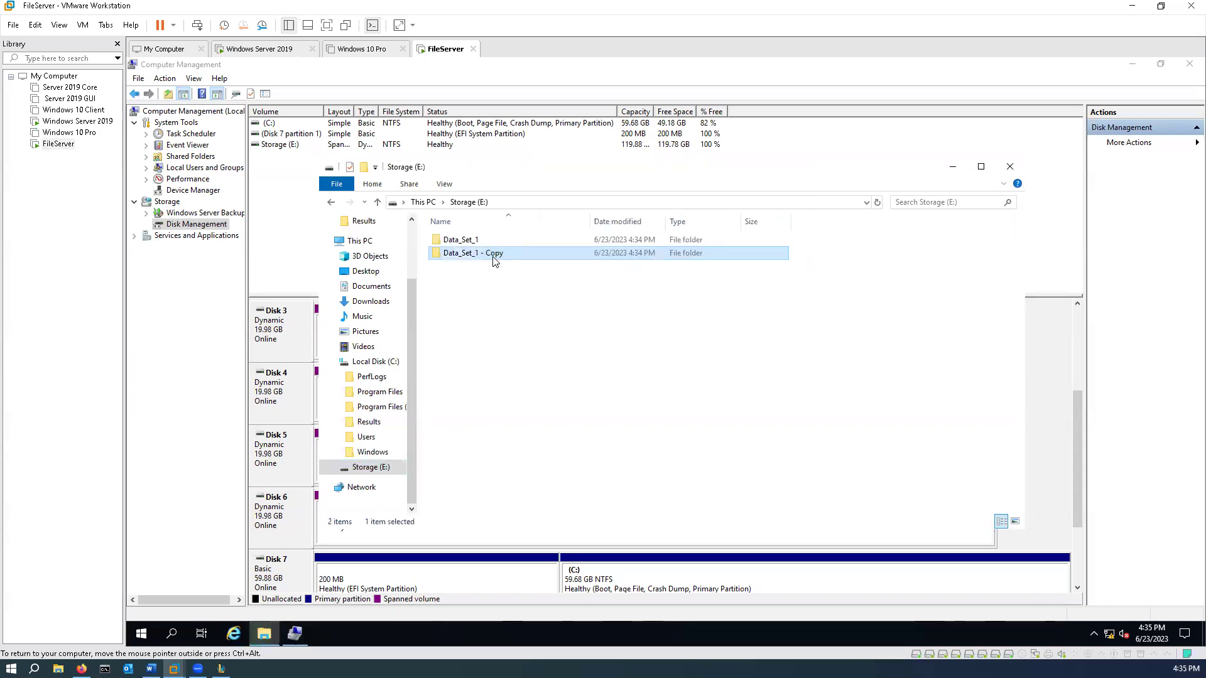
Rename the copied folder on Storage (E:) to Data_Set_2
{"action": "left_click", "coordinate": [493, 255]}
{"action": "left_click", "coordinate": [506, 252]}
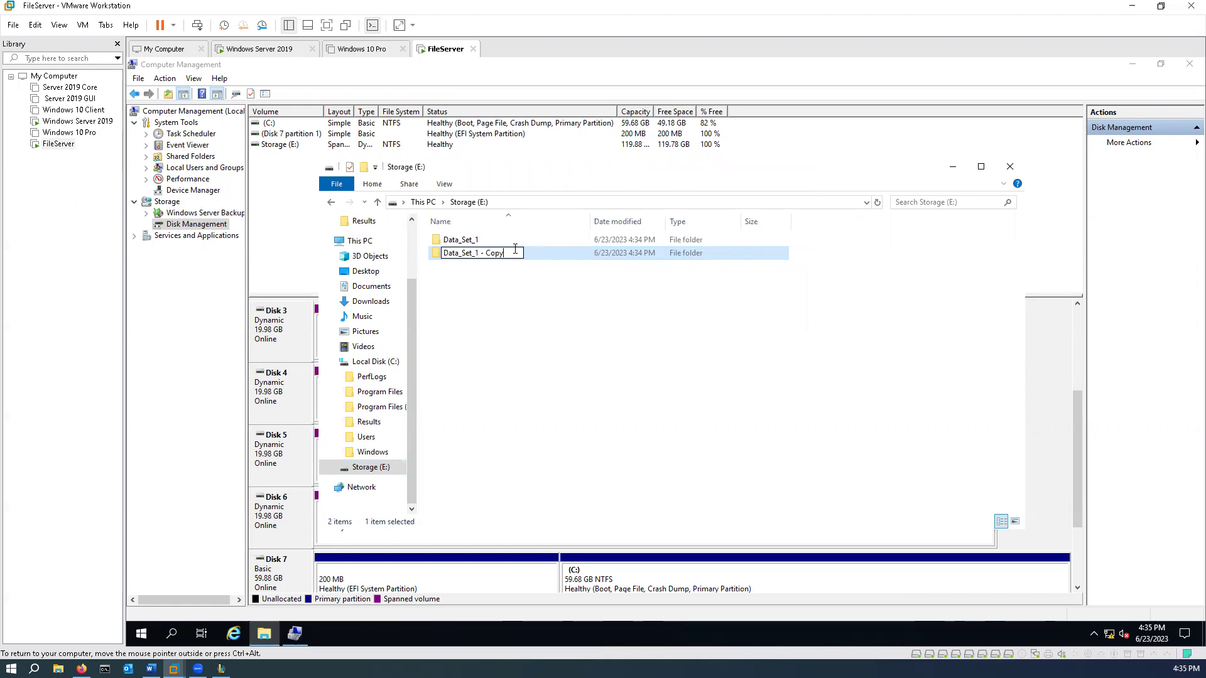
{"action": "key", "text": "BackSpace"}
{"action": "key", "text": "BackSpace"}
{"action": "type", "text": "2"}
{"action": "key", "text": "Return"}
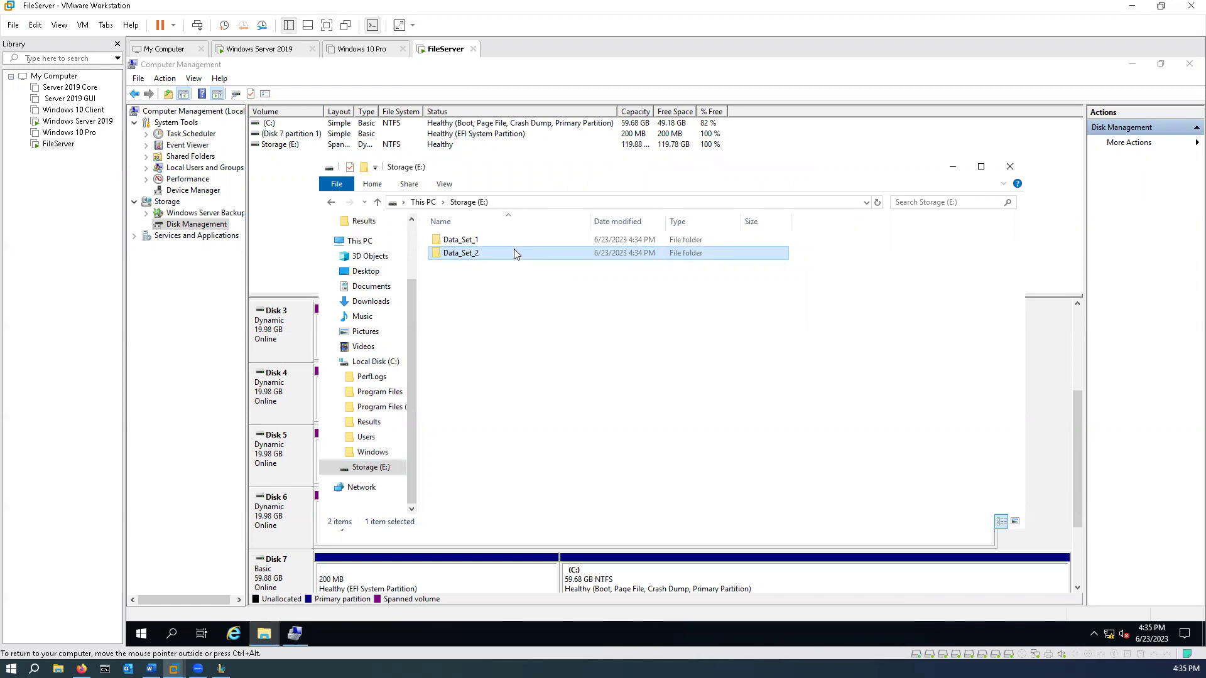
Paste another copy of Data_Set_1 on Storage (E:) and rename it Data_Set_3
{"action": "right_click", "coordinate": [468, 335]}
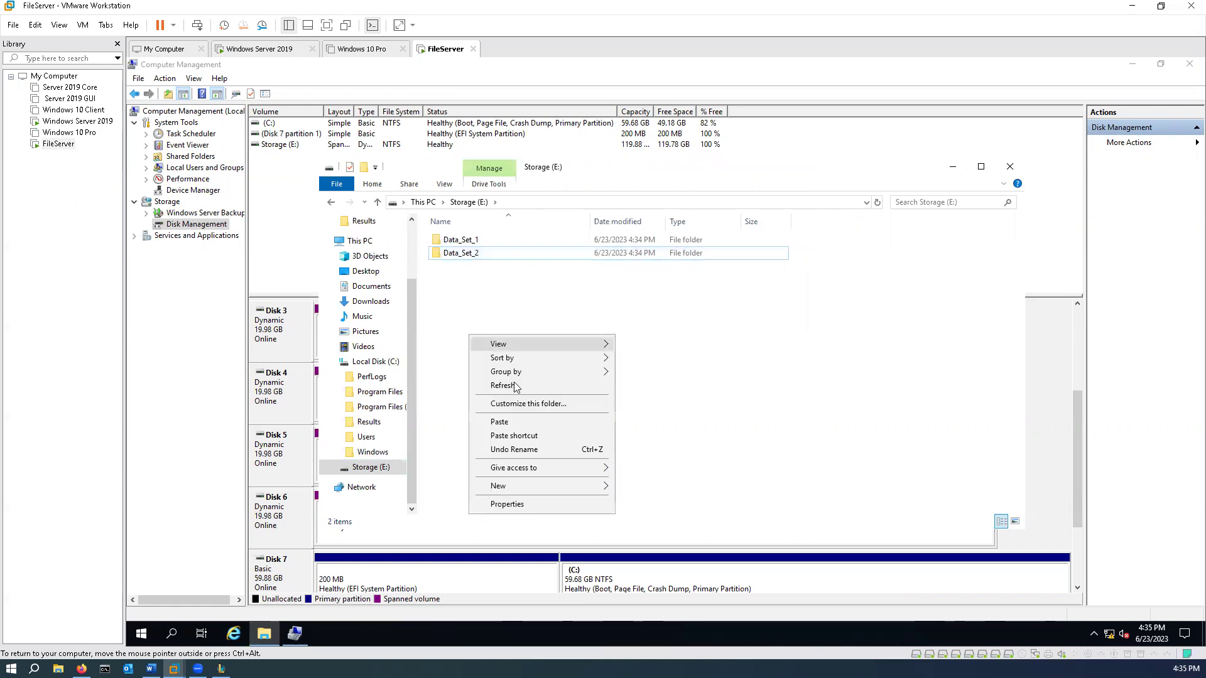
{"action": "left_click", "coordinate": [499, 422]}
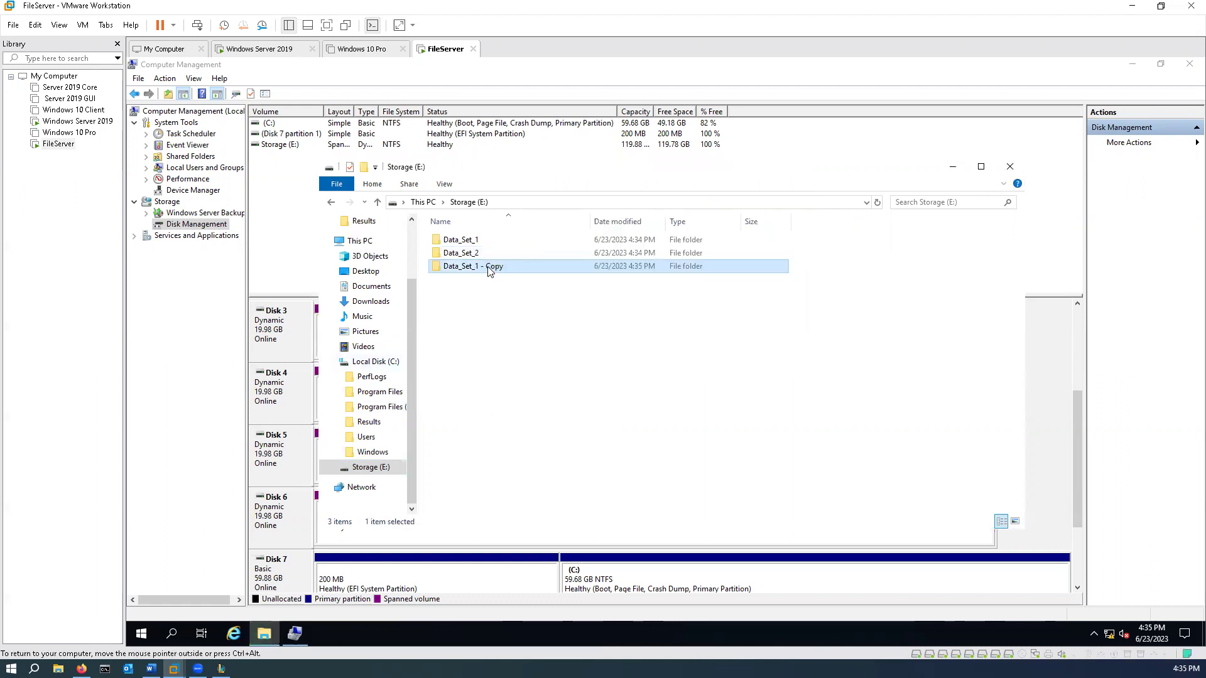
{"action": "left_click", "coordinate": [490, 266]}
{"action": "left_click", "coordinate": [507, 261]}
{"action": "key", "text": "BackSpace"}
{"action": "key", "text": "BackSpace"}
{"action": "key", "text": "BackSpace"}
{"action": "left_click", "coordinate": [503, 302]}
Paste one more copy of Data_Set_1 on Storage (E:) and rename it Data_Set_4
{"action": "right_click", "coordinate": [498, 333]}
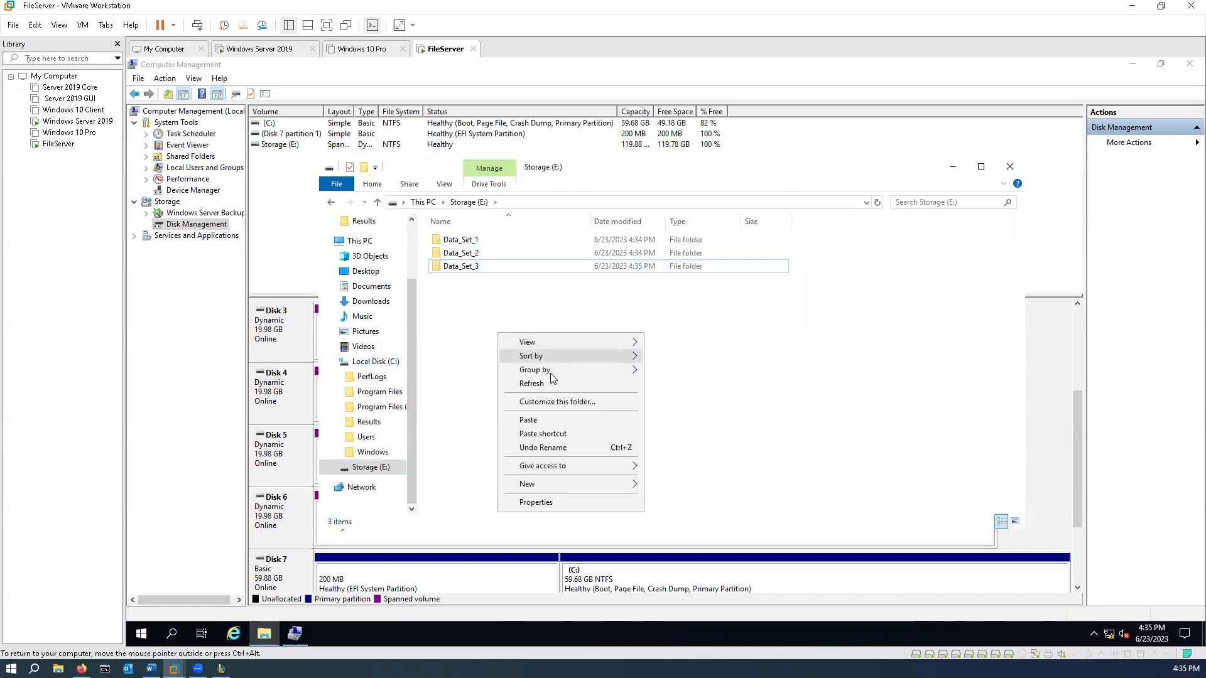
{"action": "left_click", "coordinate": [548, 421]}
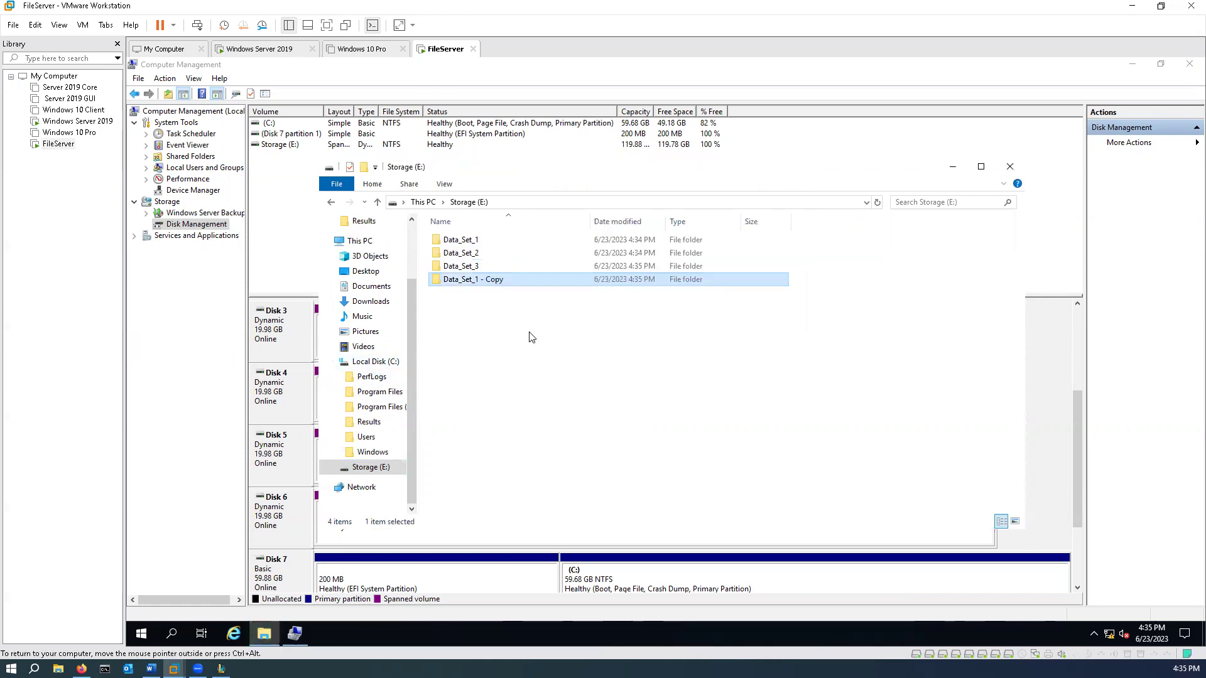
{"action": "left_click", "coordinate": [499, 282]}
{"action": "left_click", "coordinate": [506, 280]}
{"action": "key", "text": "BackSpace"}
{"action": "key", "text": "BackSpace"}
{"action": "key", "text": "BackSpace"}
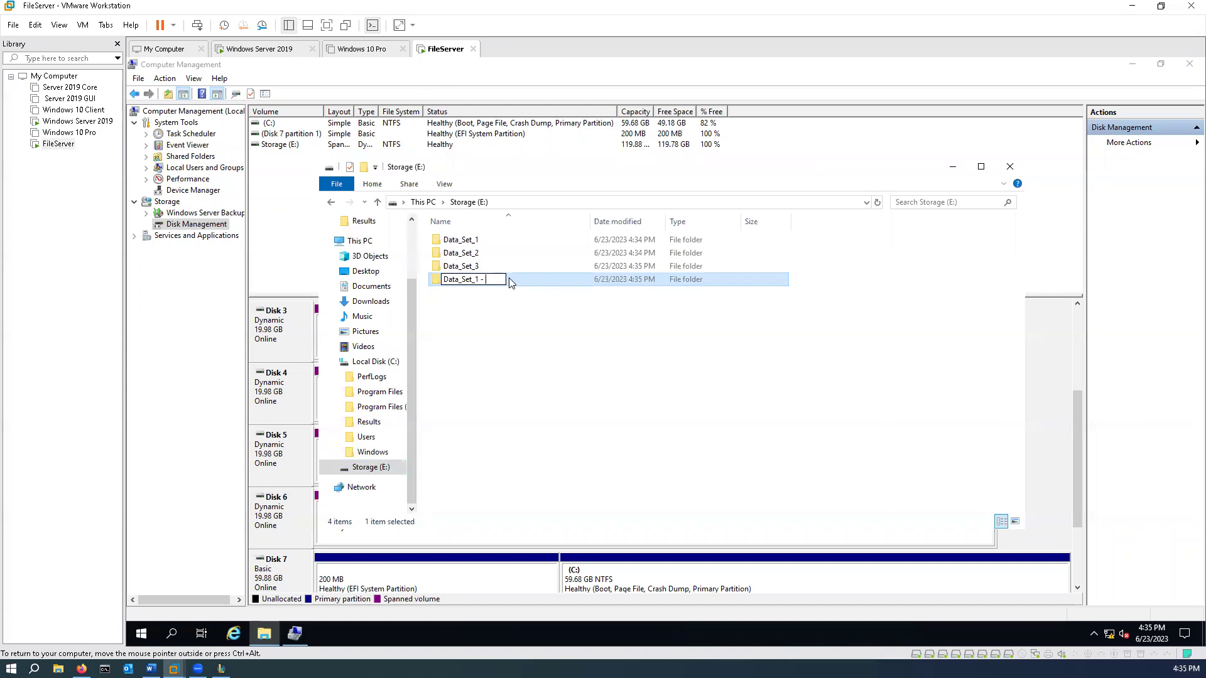
{"action": "type", "text": "4"}
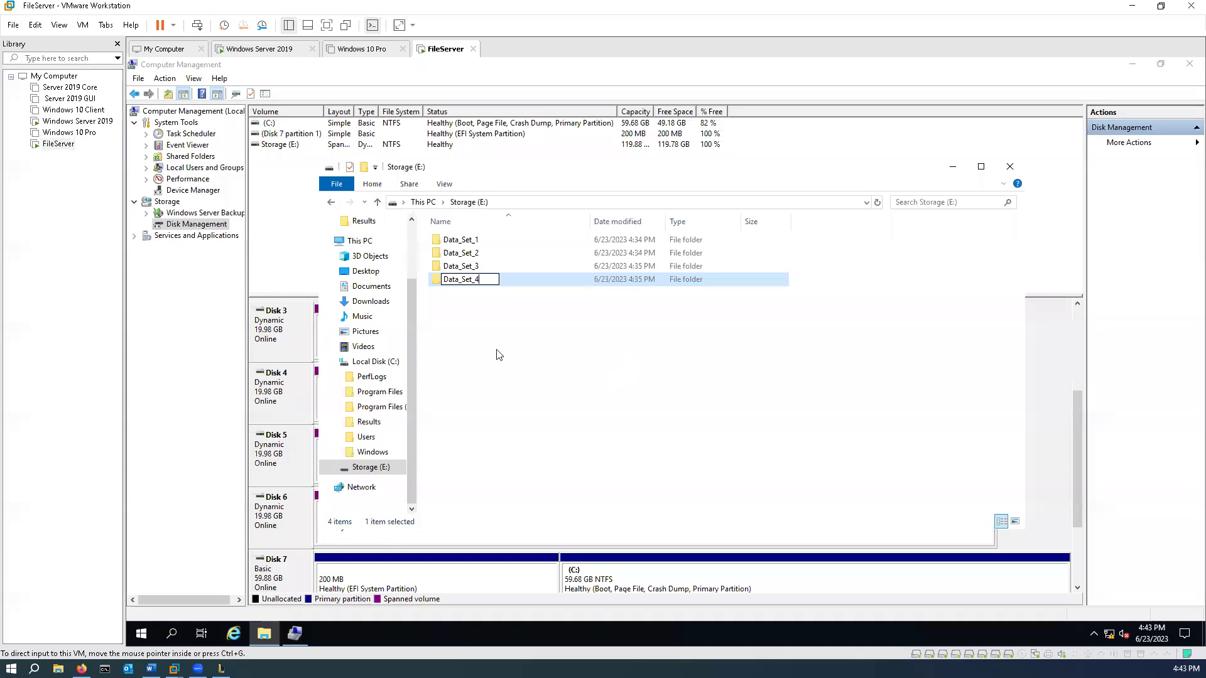
{"action": "left_click", "coordinate": [499, 355]}
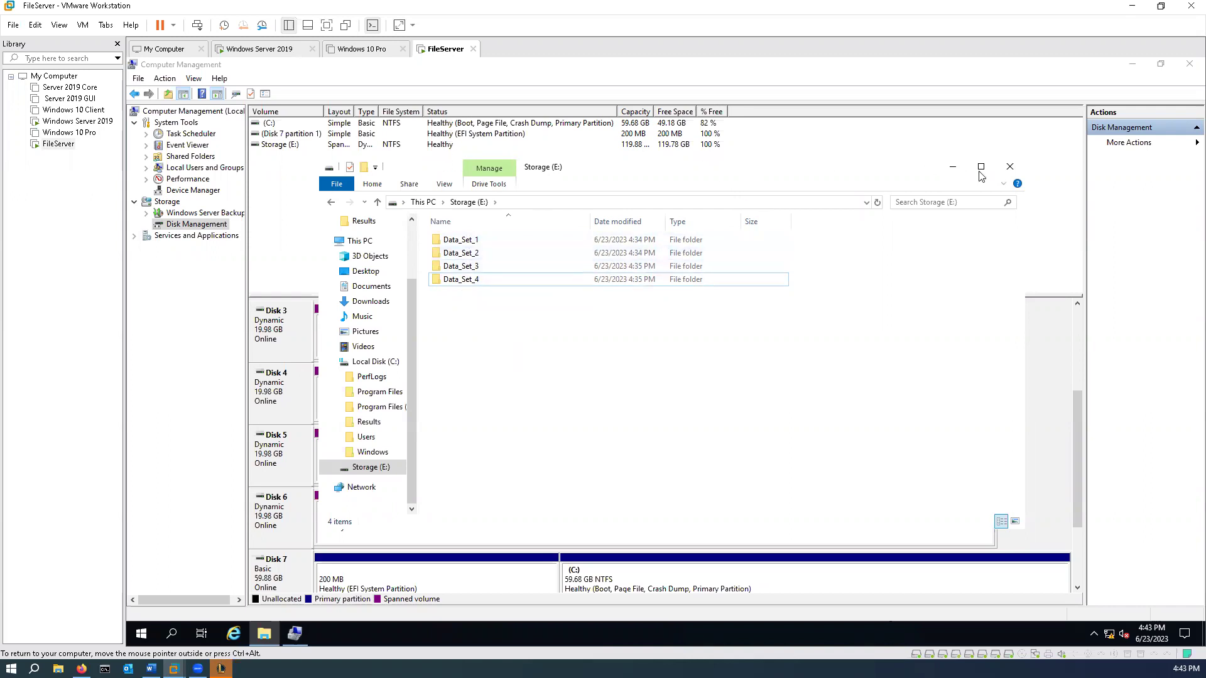
Close File Explorer and Computer Management, and open Server Manager on FileServer
{"action": "left_click", "coordinate": [1010, 167]}
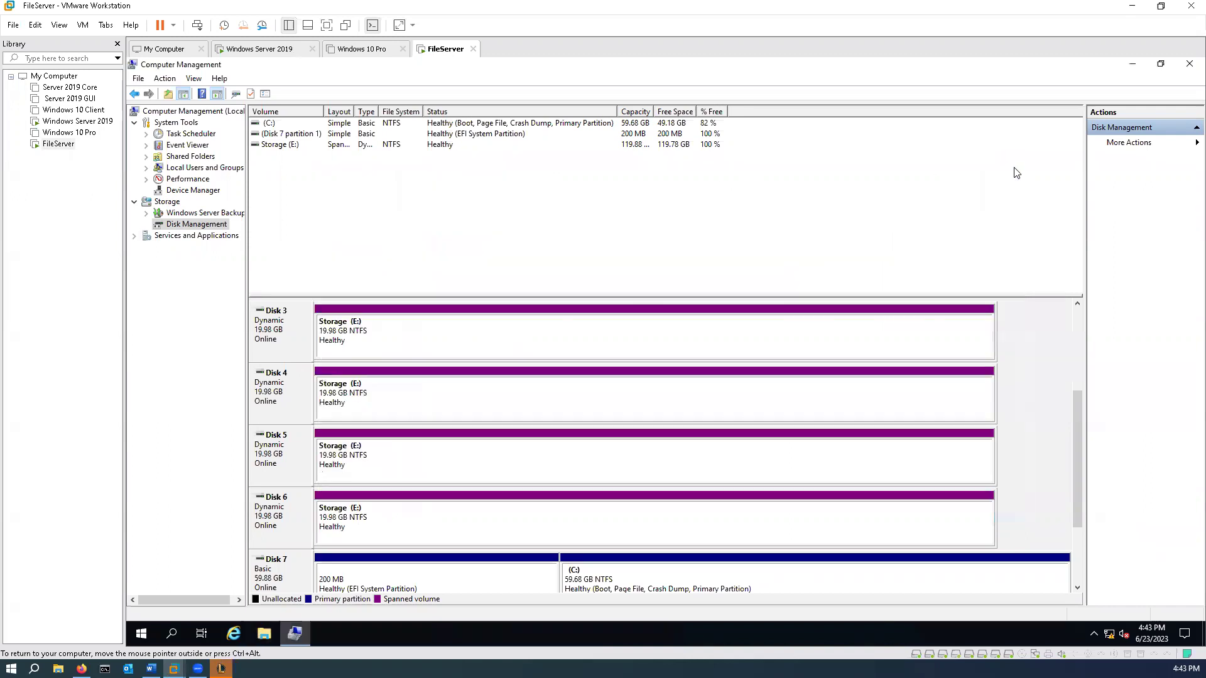
{"action": "left_click", "coordinate": [1187, 67]}
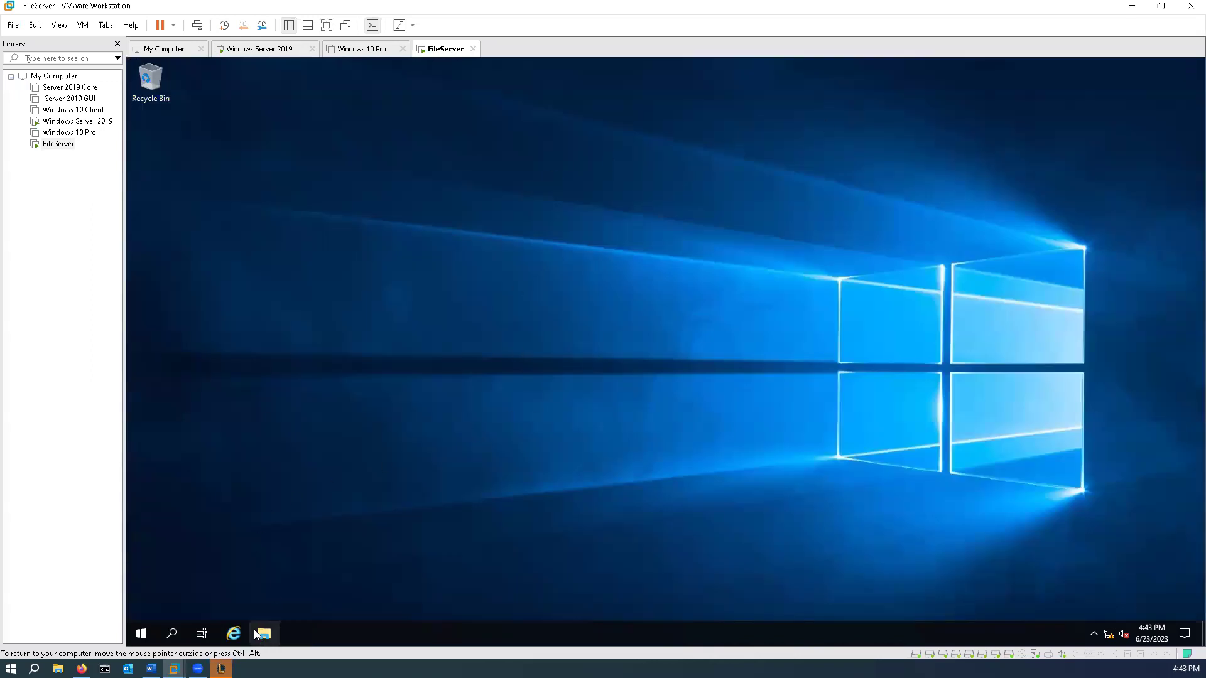
{"action": "left_click", "coordinate": [147, 638]}
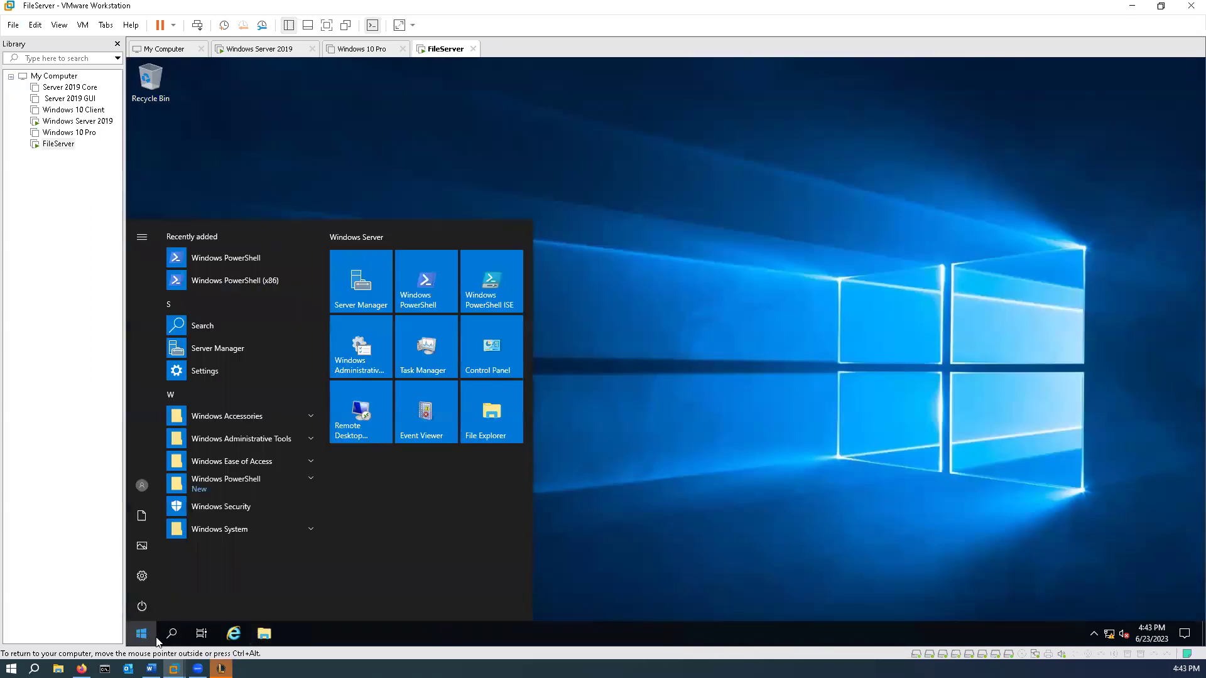
{"action": "left_click", "coordinate": [374, 276]}
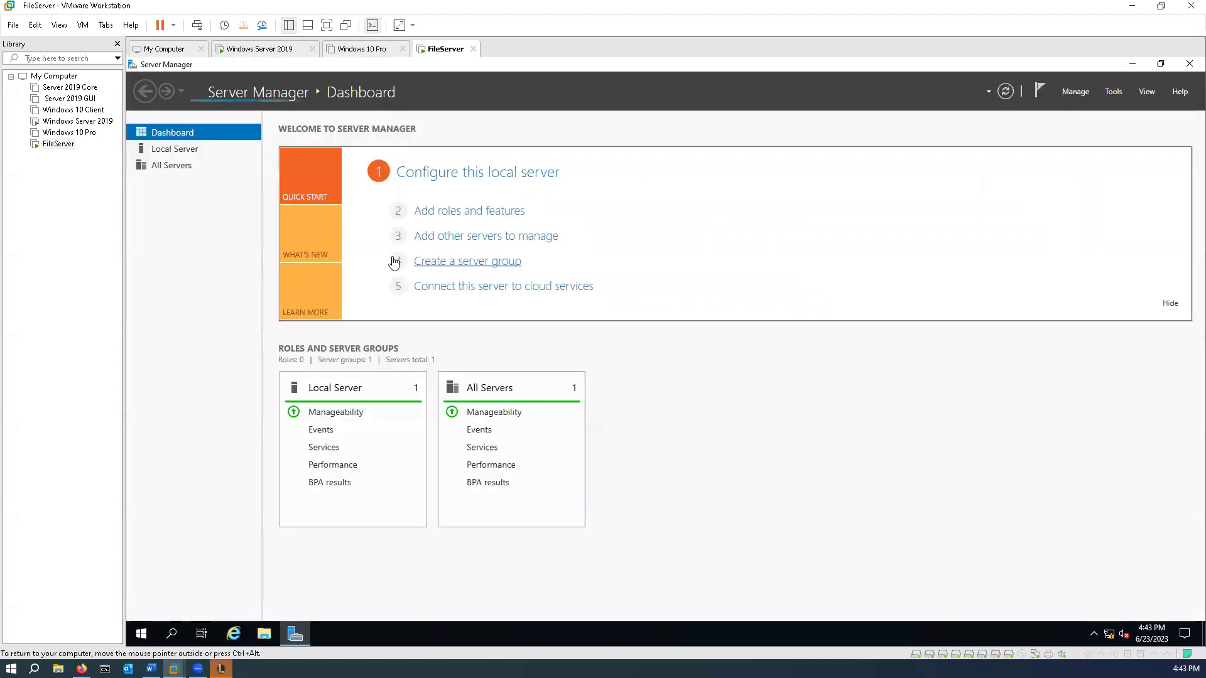
Start adding roles and features with a role-based or feature-based installation on FileServer, up to the server role selection
{"action": "left_click", "coordinate": [1075, 92]}
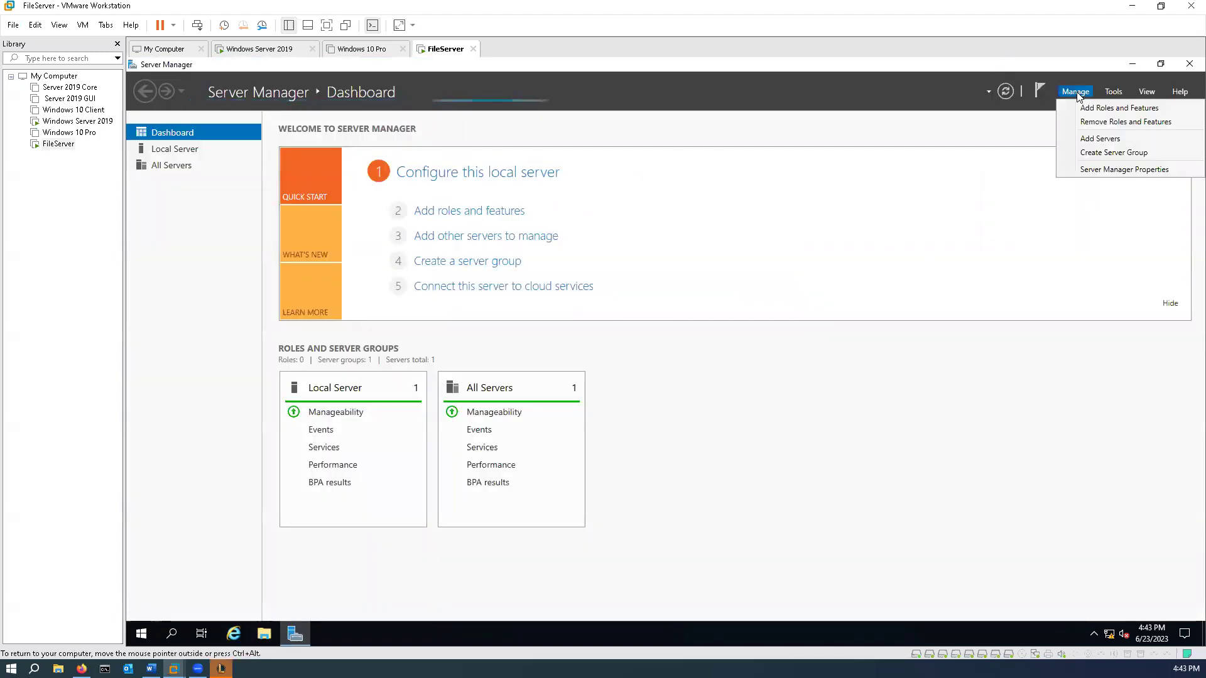
{"action": "left_click", "coordinate": [1119, 108]}
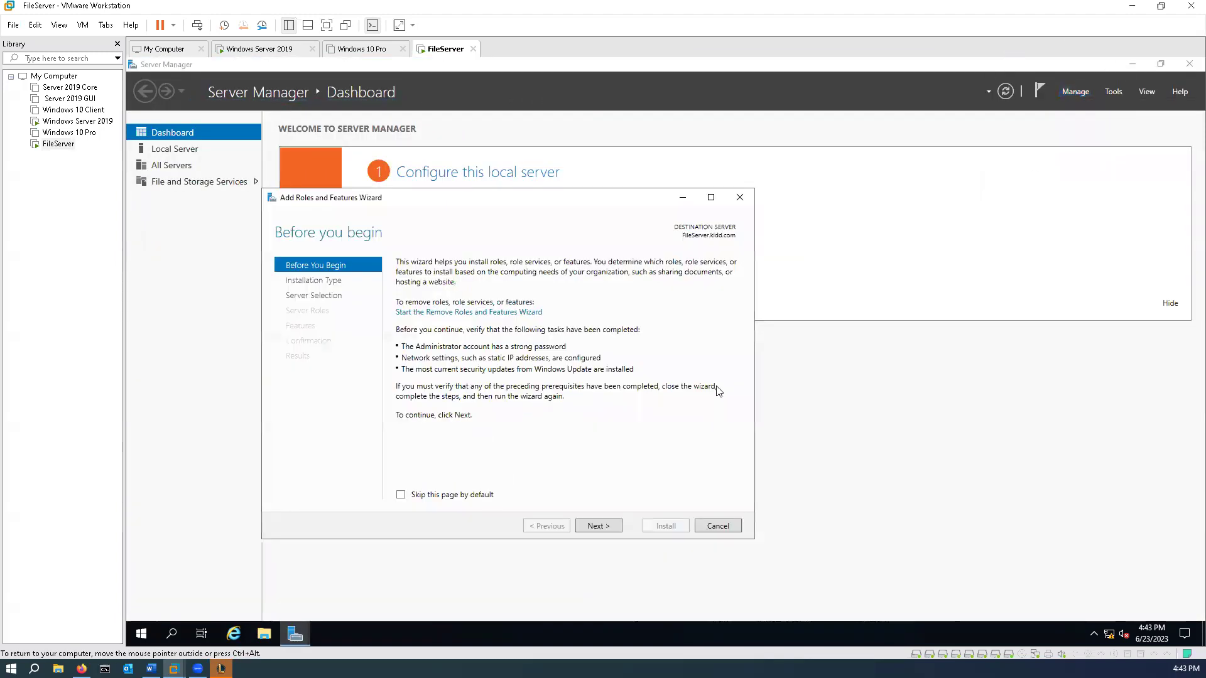
{"action": "left_click", "coordinate": [608, 528]}
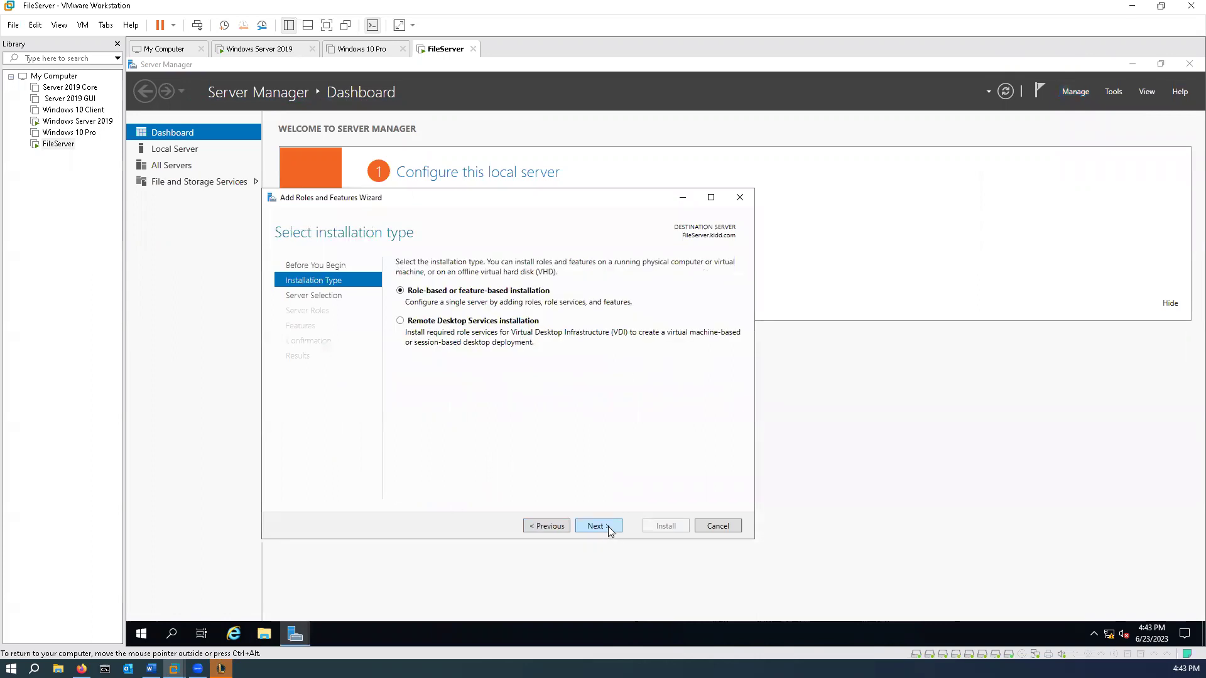
{"action": "left_click", "coordinate": [607, 528]}
{"action": "left_click", "coordinate": [608, 528]}
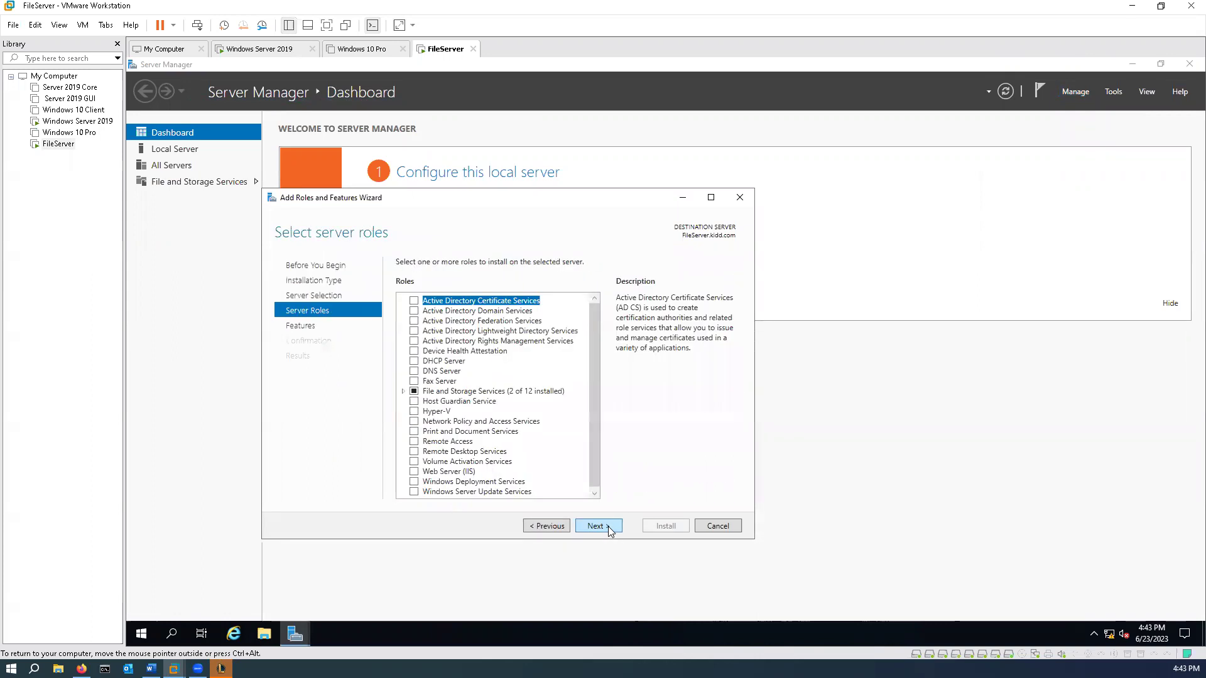
Select the Data Deduplication role service under File and iSCSI Services and proceed to the installation confirmation without extra features
{"action": "left_click", "coordinate": [402, 392]}
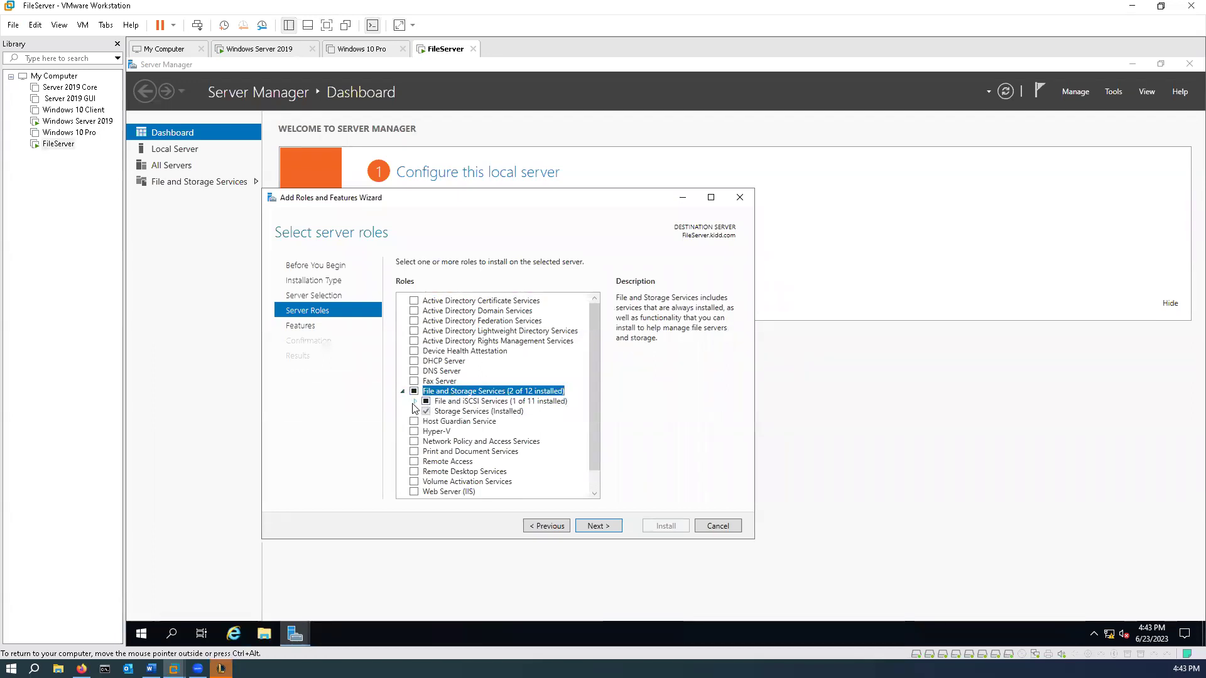
{"action": "left_click", "coordinate": [415, 402]}
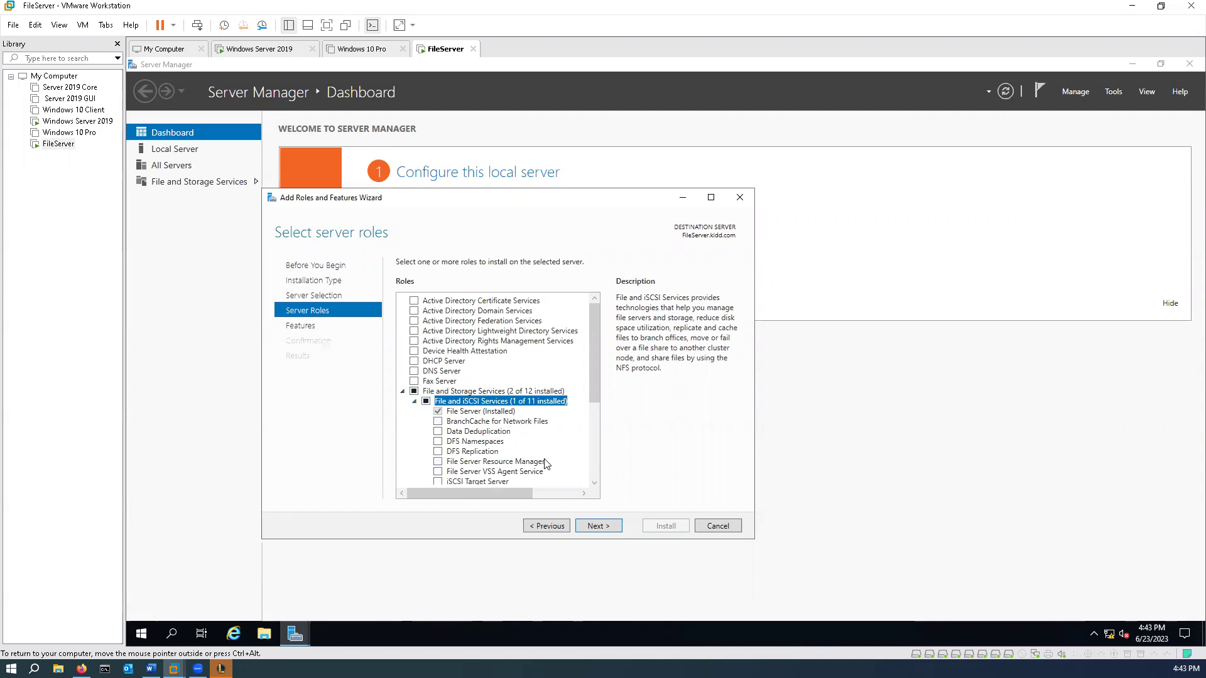
{"action": "left_click", "coordinate": [438, 432]}
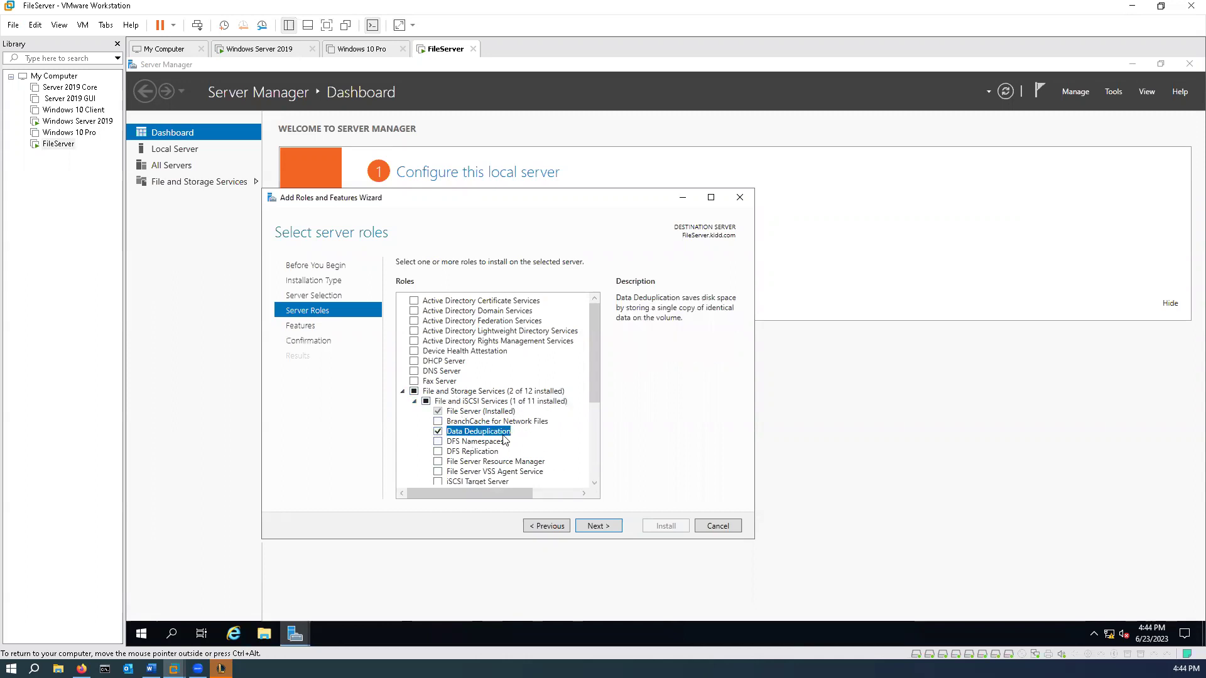
{"action": "left_click", "coordinate": [606, 528]}
{"action": "left_click", "coordinate": [607, 527]}
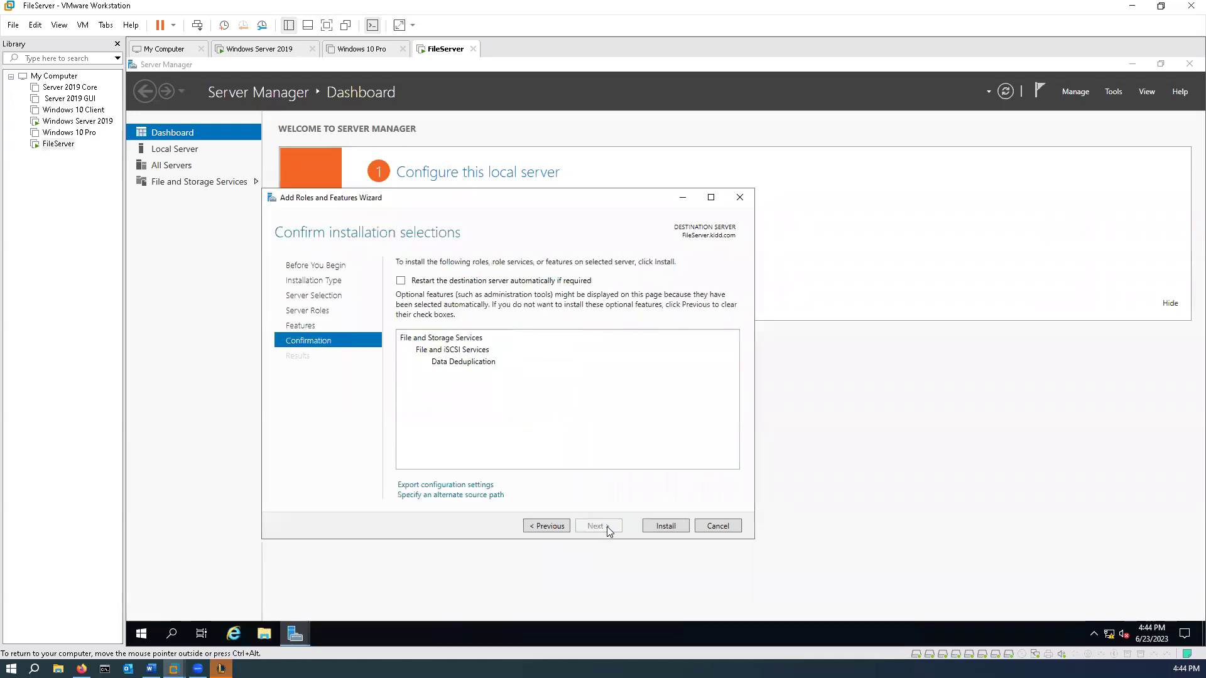
Install Data Deduplication on FileServer and close the wizard once the installation finishes
{"action": "left_click", "coordinate": [671, 524]}
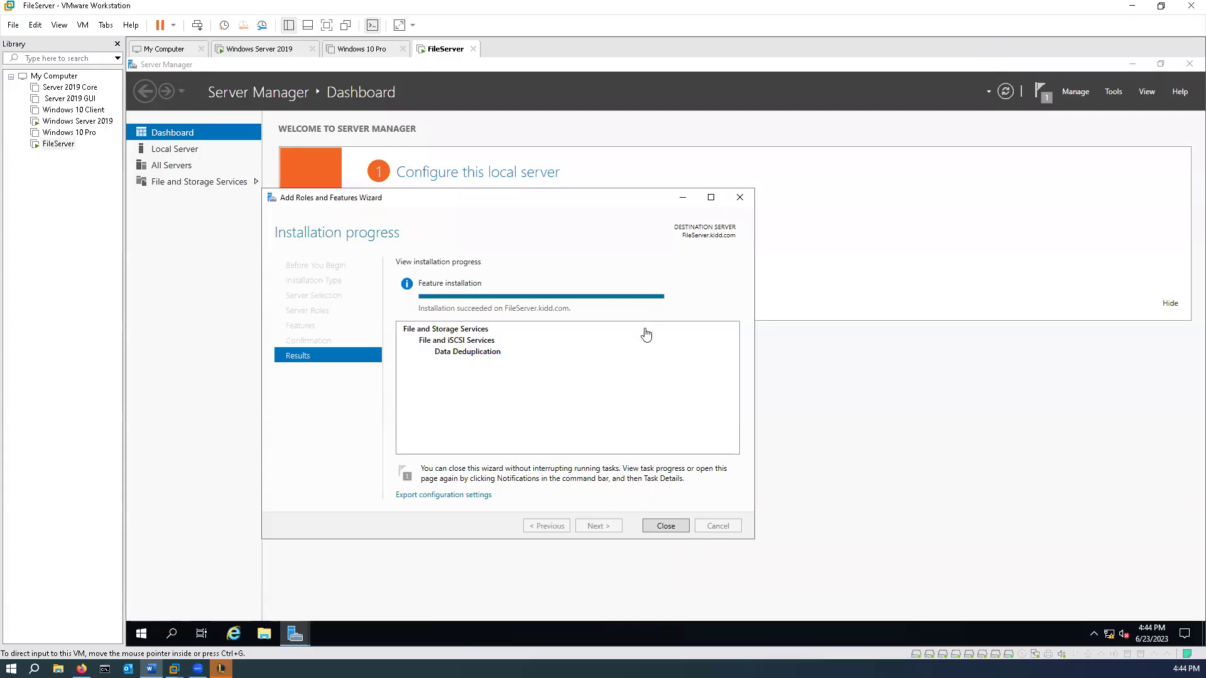
{"action": "left_click", "coordinate": [677, 528]}
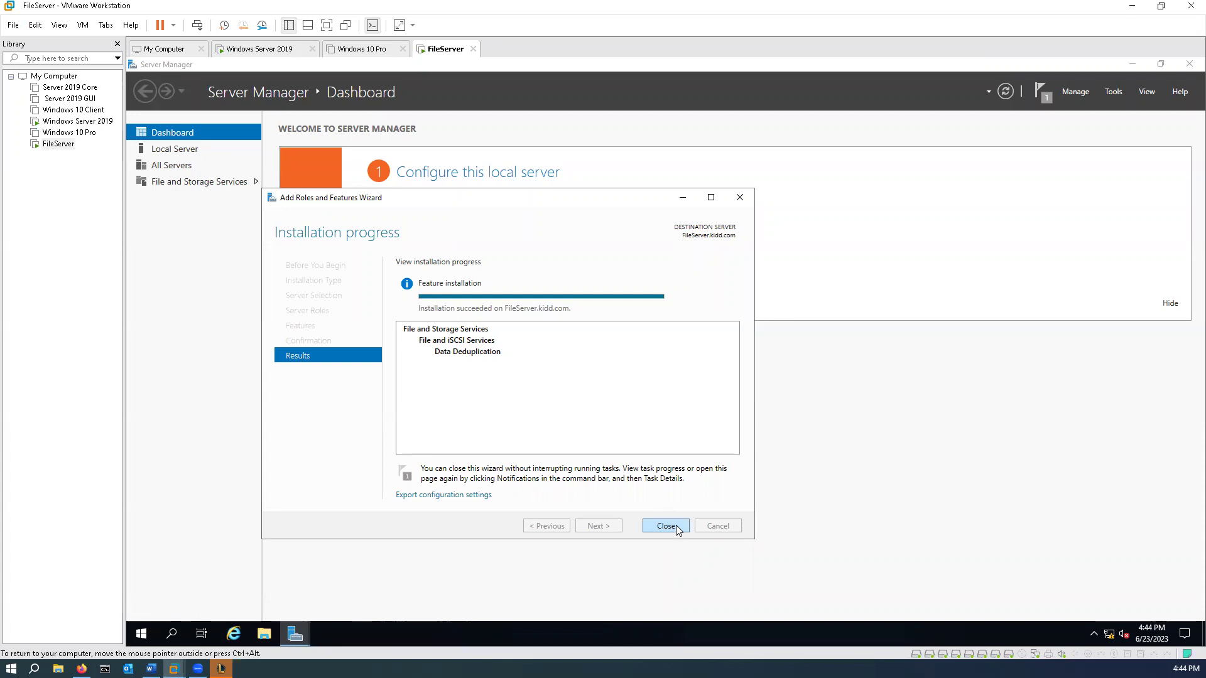
{"action": "left_click", "coordinate": [675, 525]}
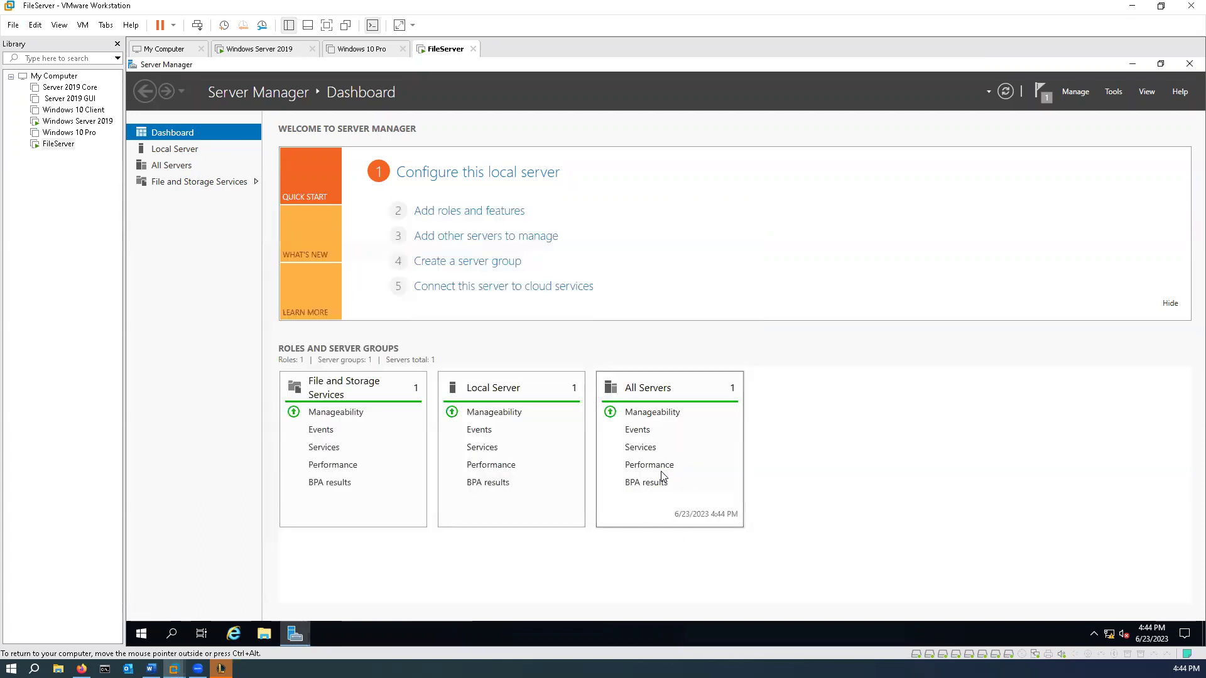
Check the size and size on disk of the Data_Set_1 folder on Storage (E:) in its properties
{"action": "left_click", "coordinate": [265, 636]}
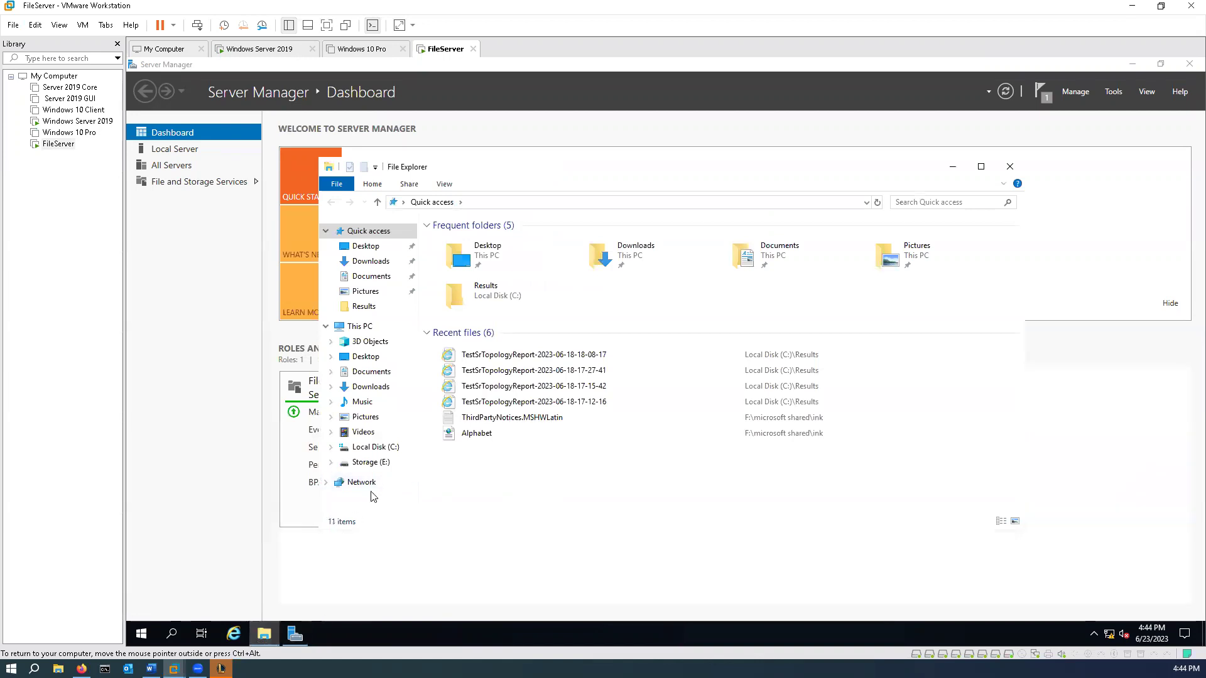
{"action": "left_click", "coordinate": [368, 463]}
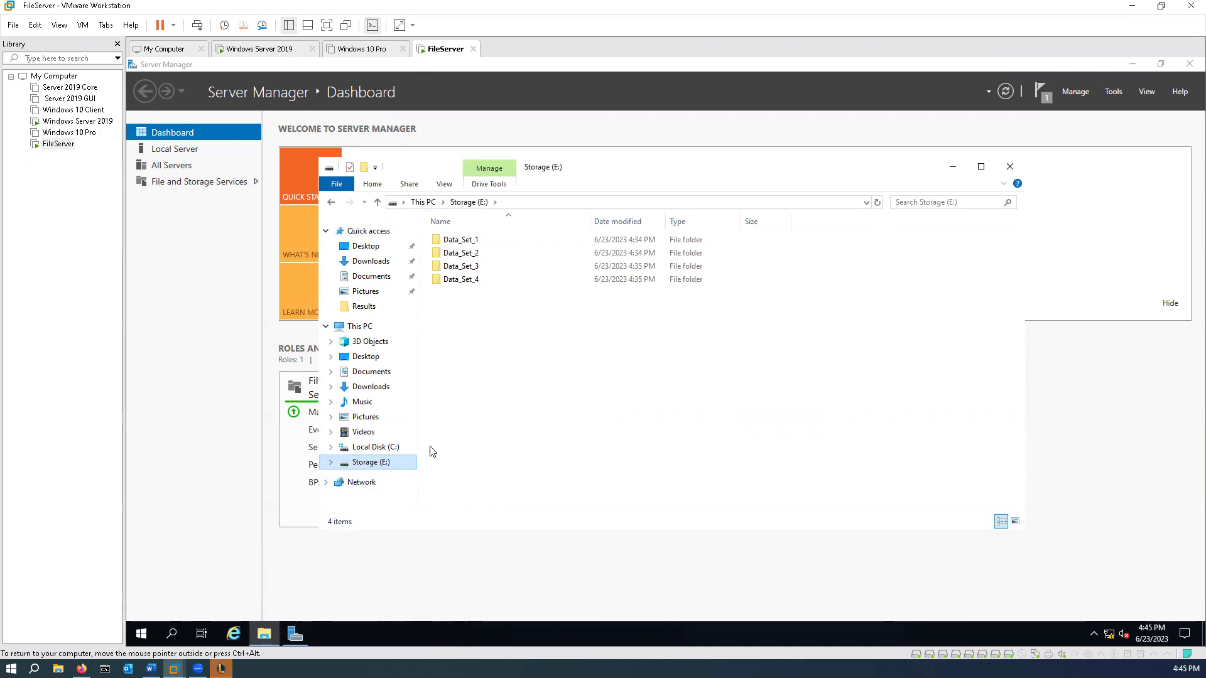
{"action": "right_click", "coordinate": [465, 243]}
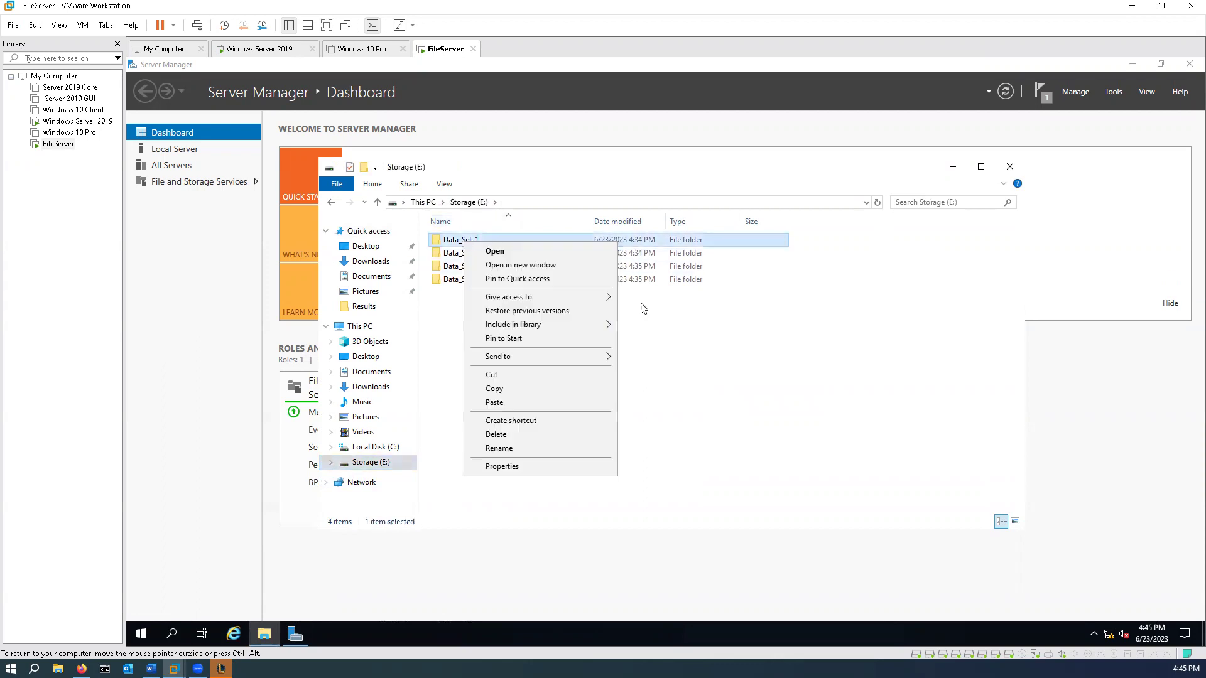
{"action": "left_click", "coordinate": [533, 467]}
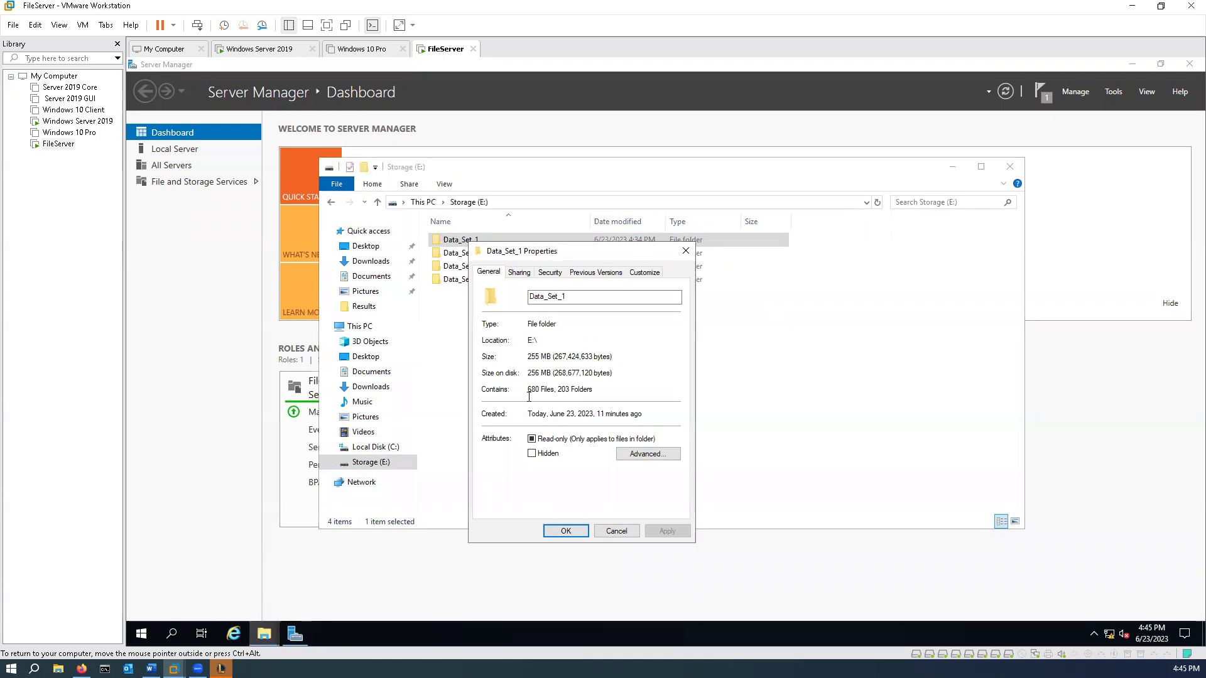
{"action": "left_click", "coordinate": [566, 531]}
Check the size and size on disk of the Data_Set_2 folder in its properties
{"action": "right_click", "coordinate": [454, 253]}
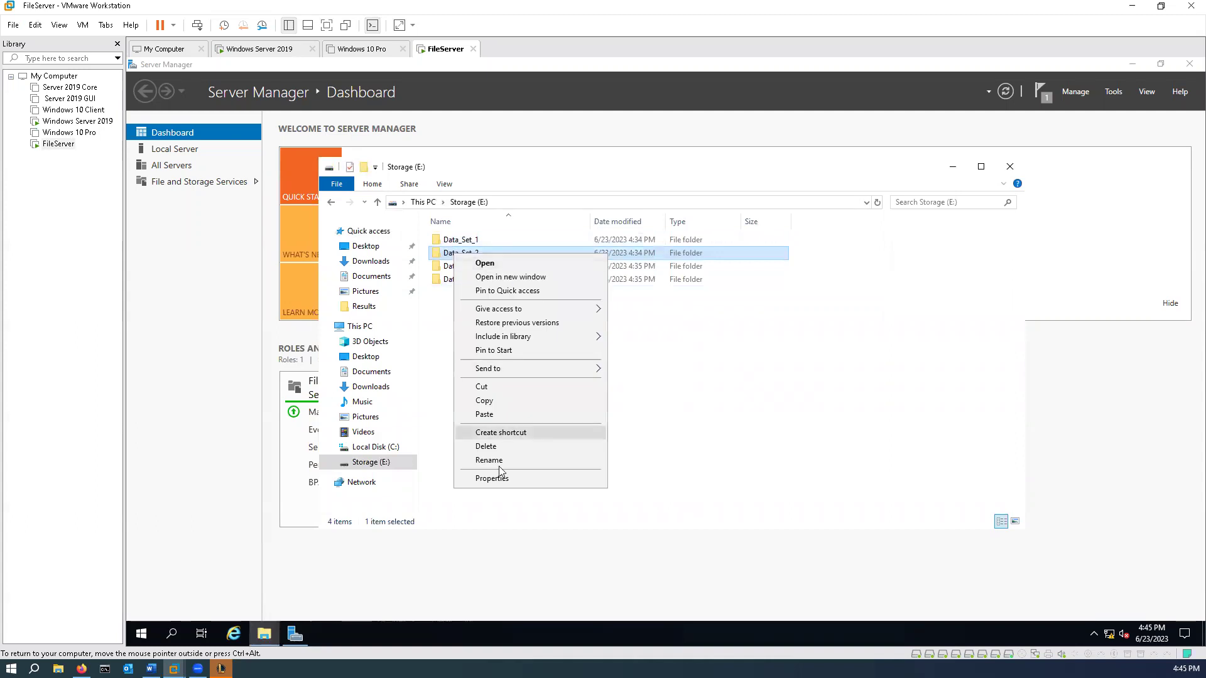
{"action": "left_click", "coordinate": [492, 478]}
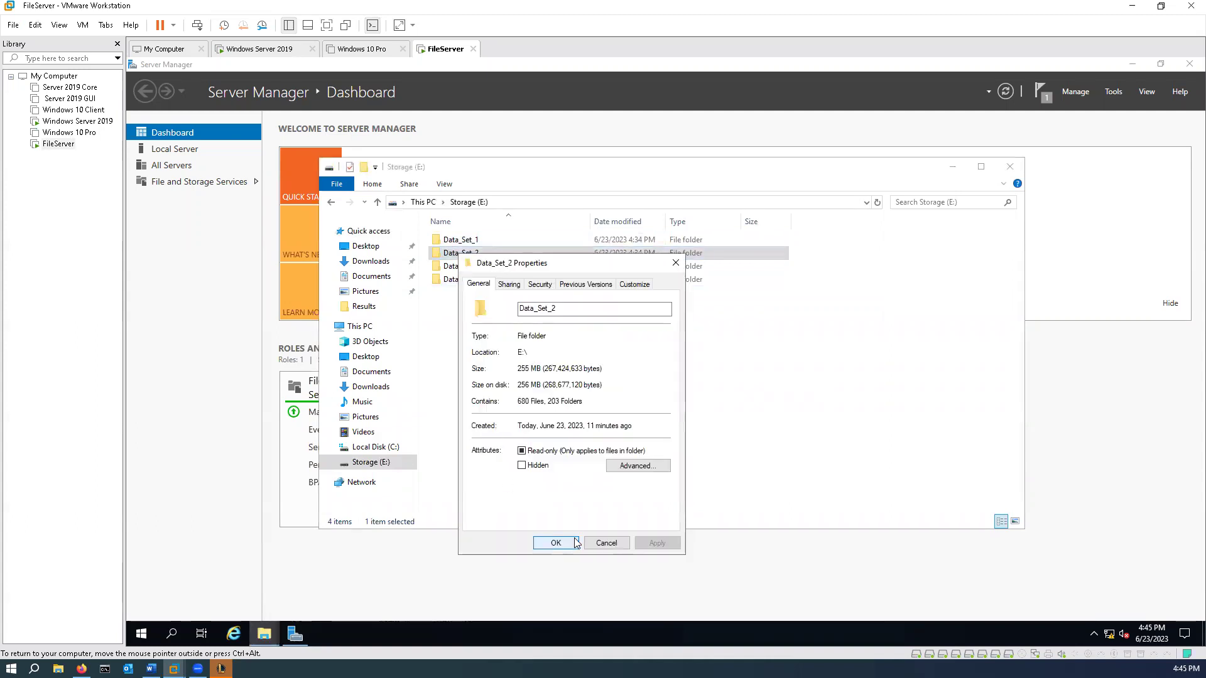
{"action": "left_click", "coordinate": [608, 544]}
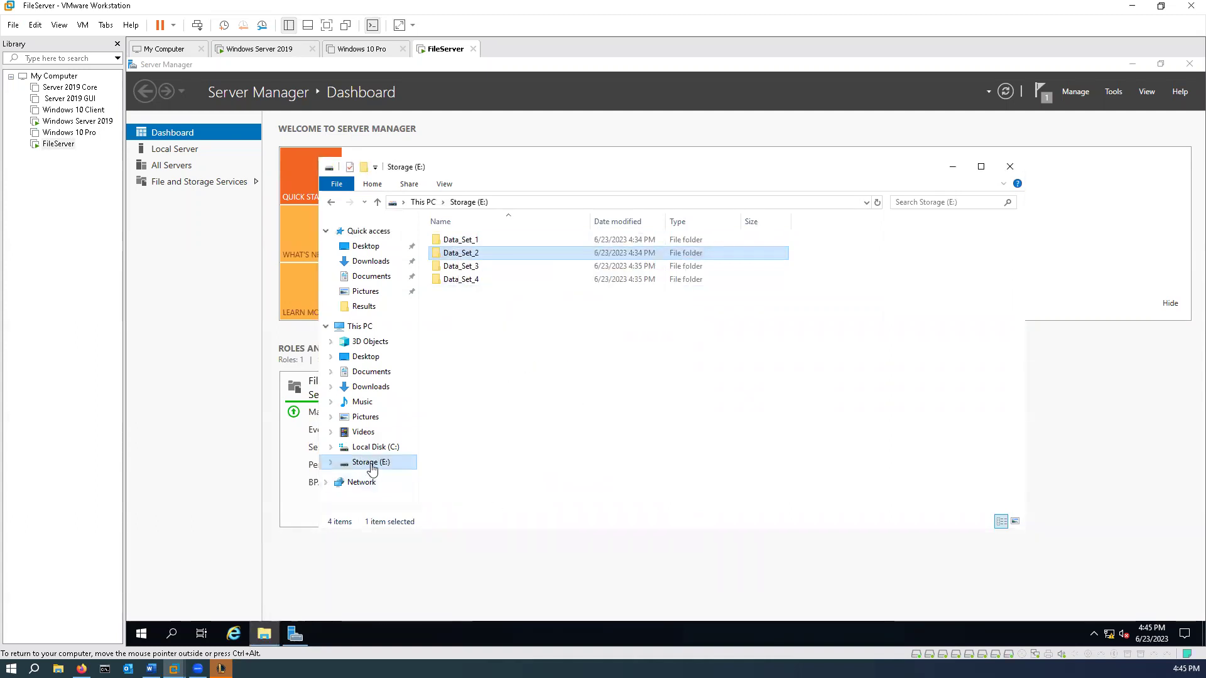
Check the used and free space of the Storage (E:) drive in its properties and minimize File Explorer
{"action": "right_click", "coordinate": [372, 468]}
{"action": "left_click", "coordinate": [405, 453]}
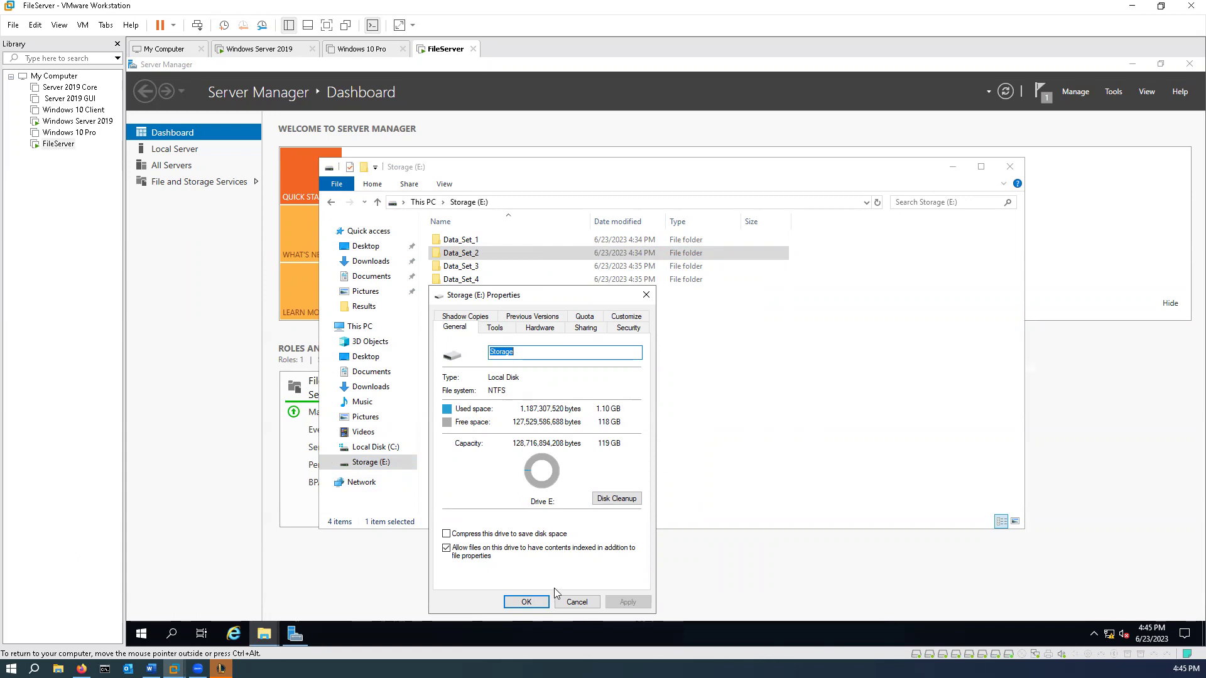
{"action": "left_click", "coordinate": [526, 602]}
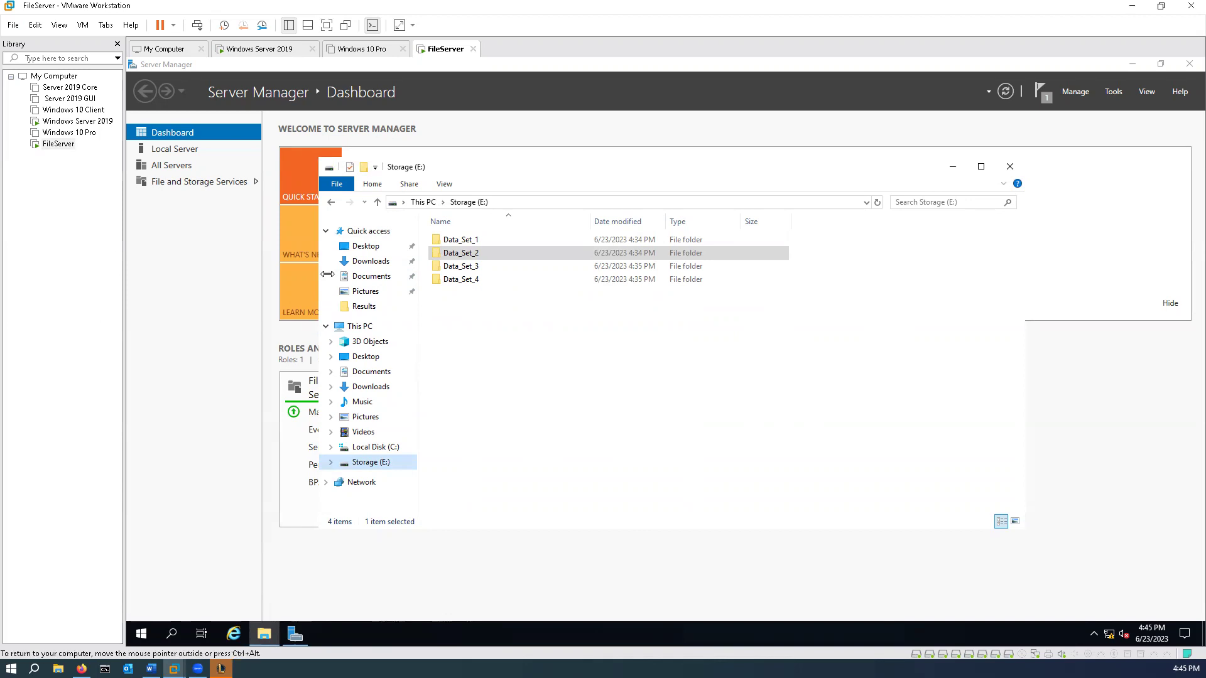
{"action": "left_click", "coordinate": [953, 166]}
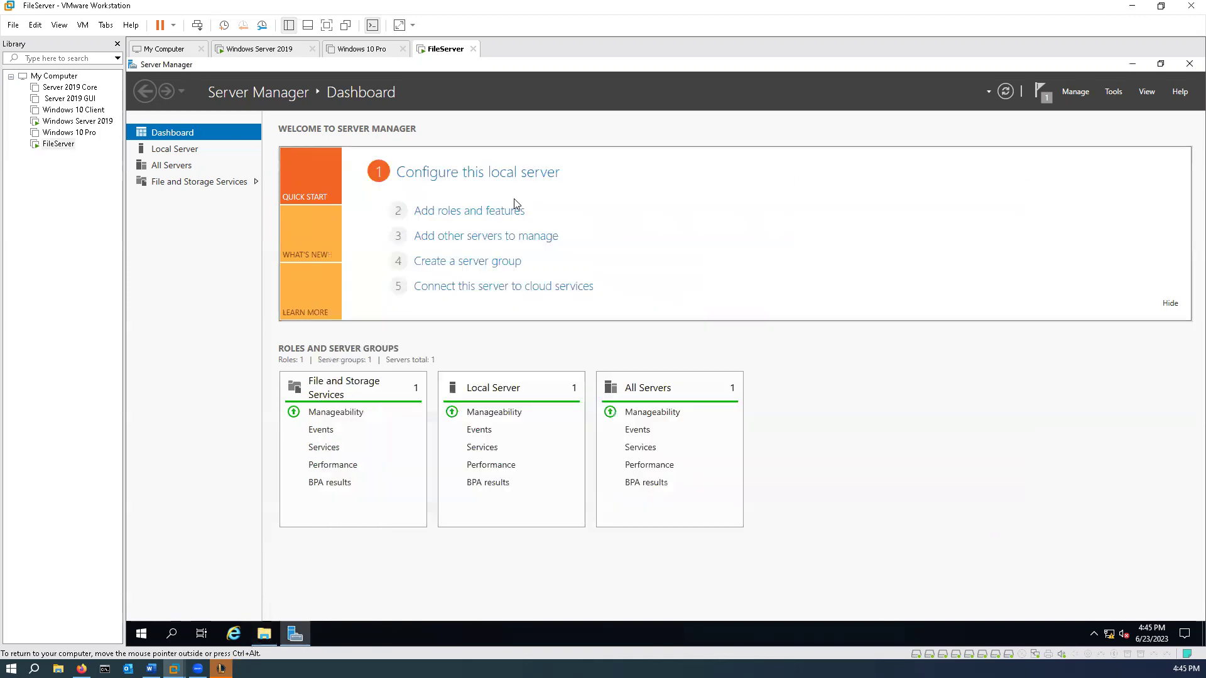
Open the deduplication settings of volume E: in File and Storage Services and set data deduplication to General purpose file server
{"action": "left_click", "coordinate": [159, 182]}
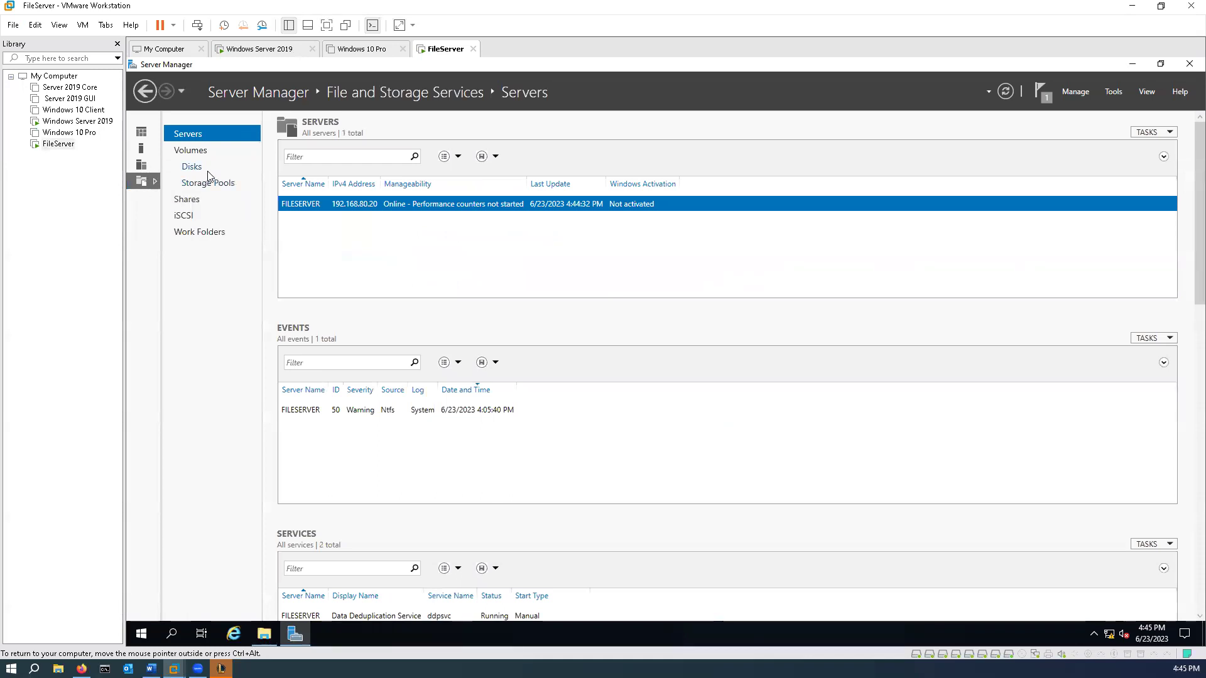
{"action": "left_click", "coordinate": [190, 150]}
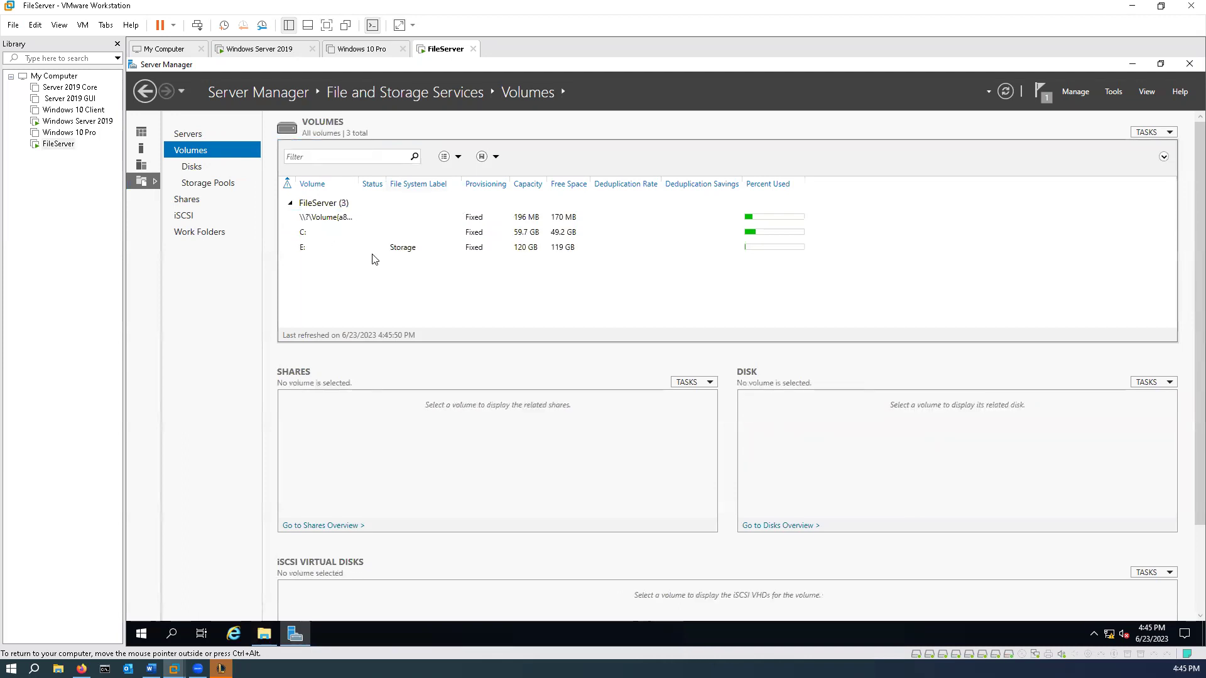
{"action": "right_click", "coordinate": [373, 251]}
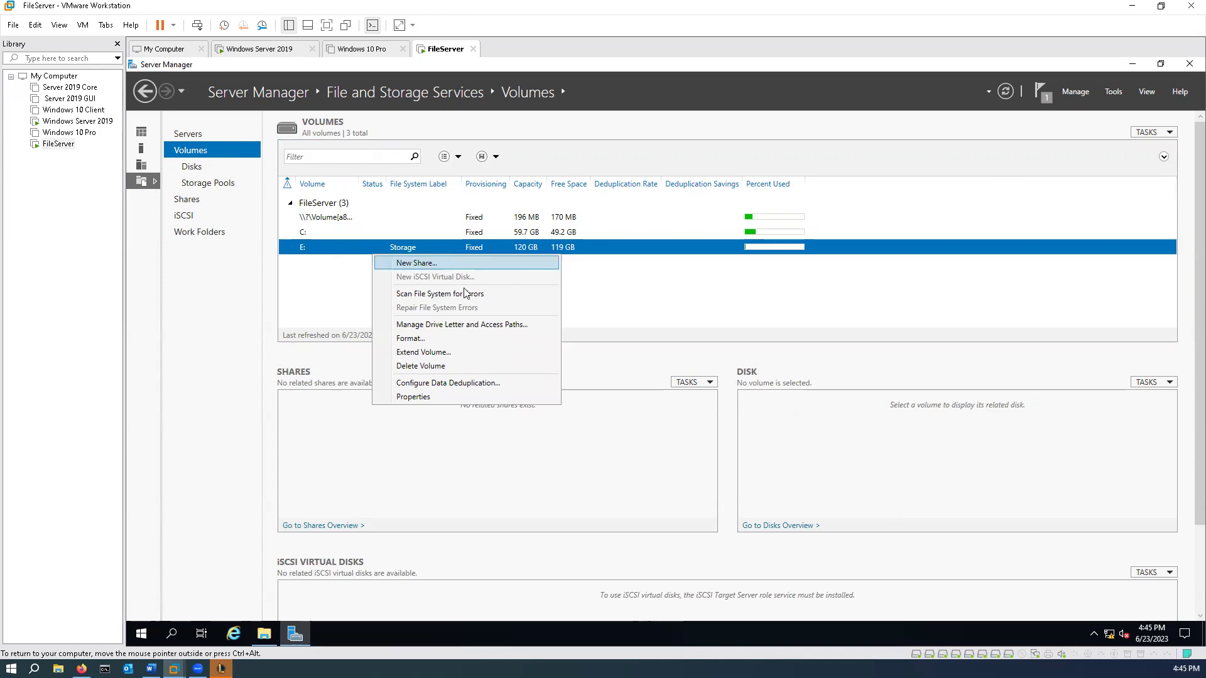
{"action": "left_click", "coordinate": [462, 389]}
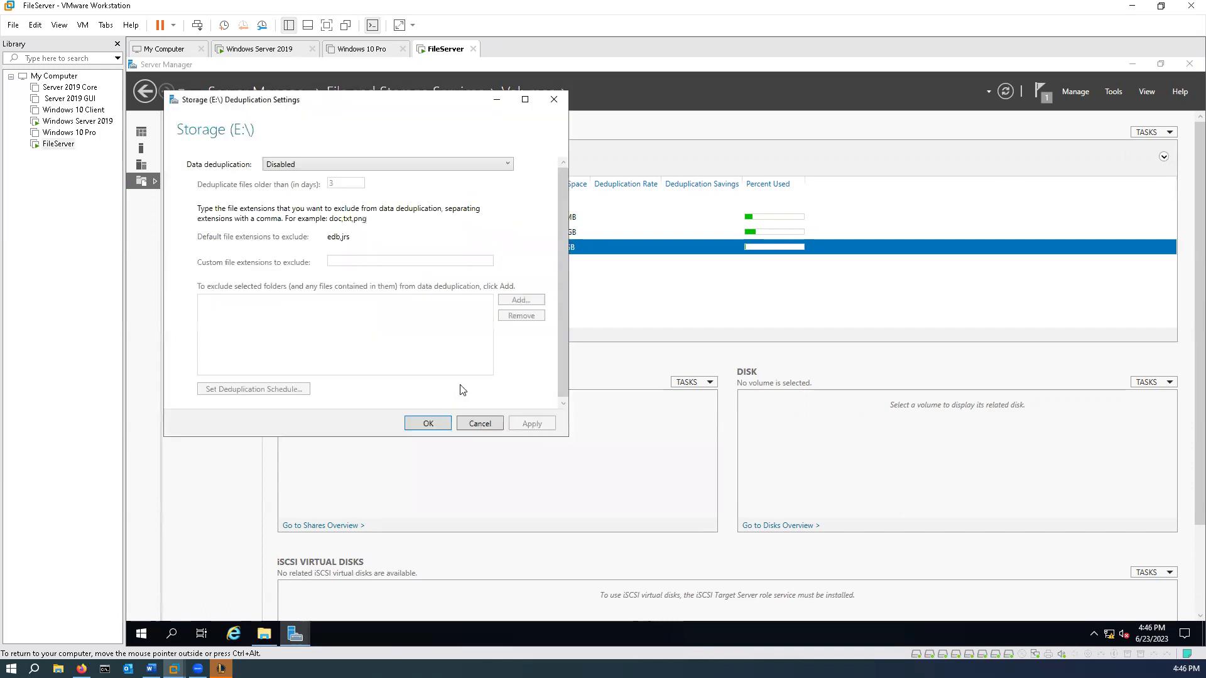
{"action": "key", "text": "ctrl+alt"}
{"action": "left_click", "coordinate": [331, 162]}
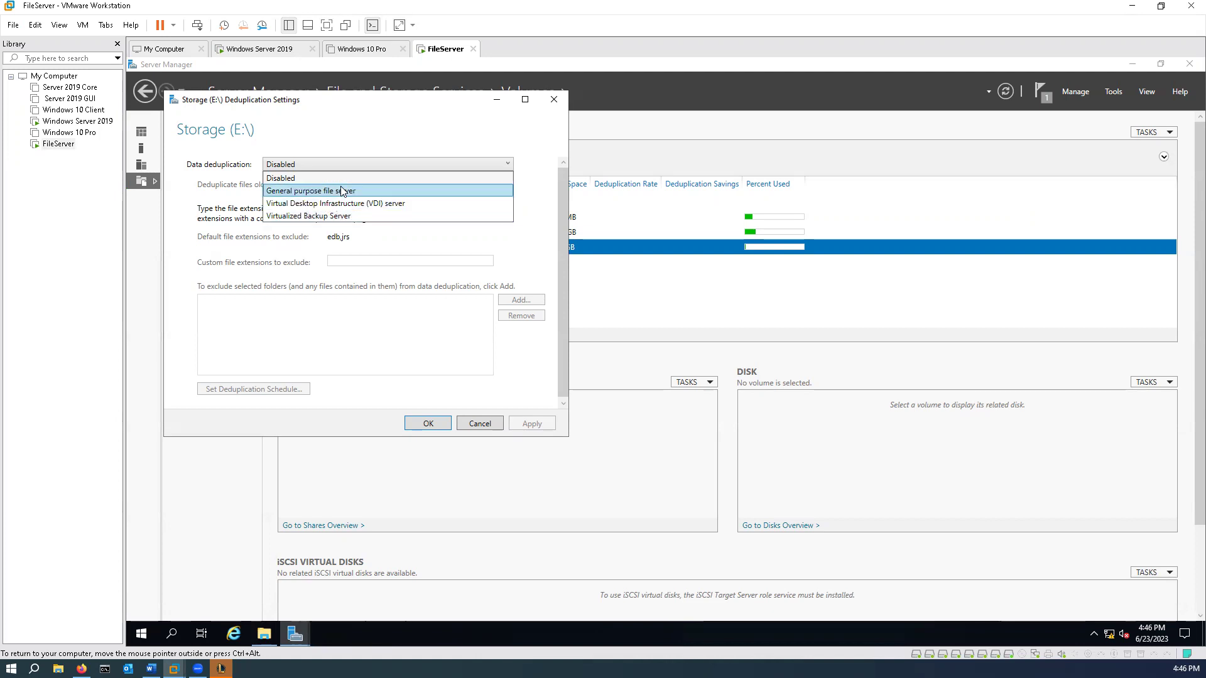
{"action": "left_click", "coordinate": [390, 191]}
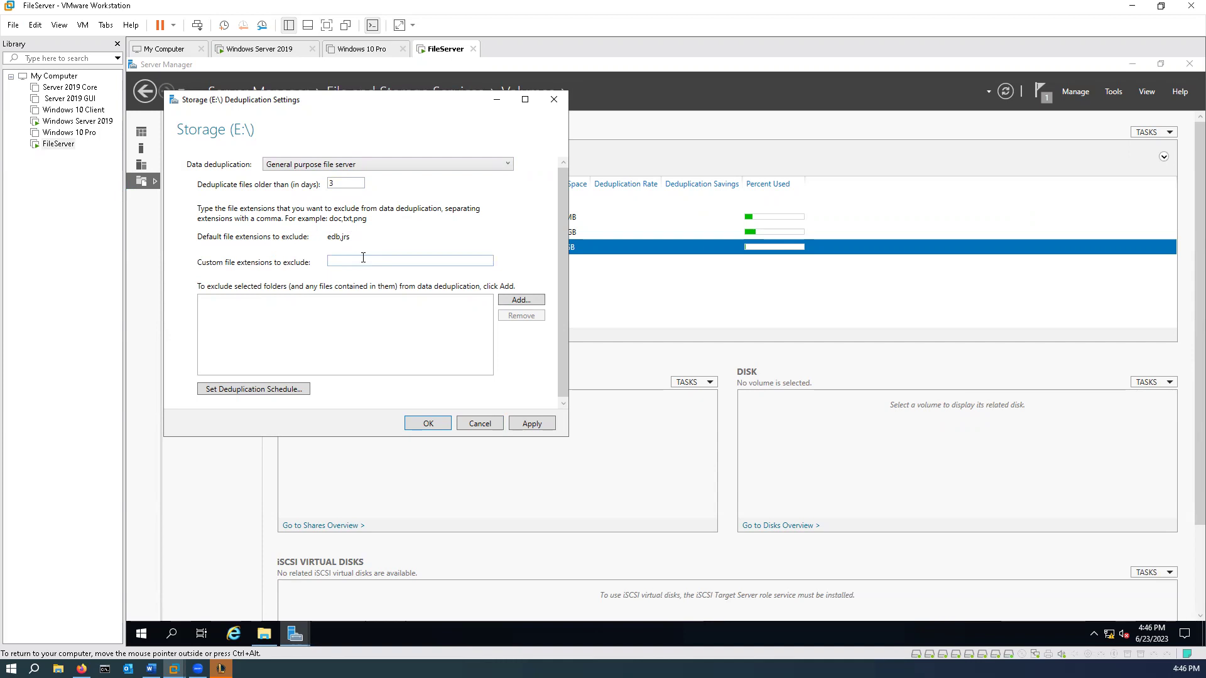
Review the FileServer deduplication schedule, leave it without changes, and confirm the Storage (E:) deduplication settings
{"action": "key", "text": "ctrl+alt"}
{"action": "left_click", "coordinate": [274, 390]}
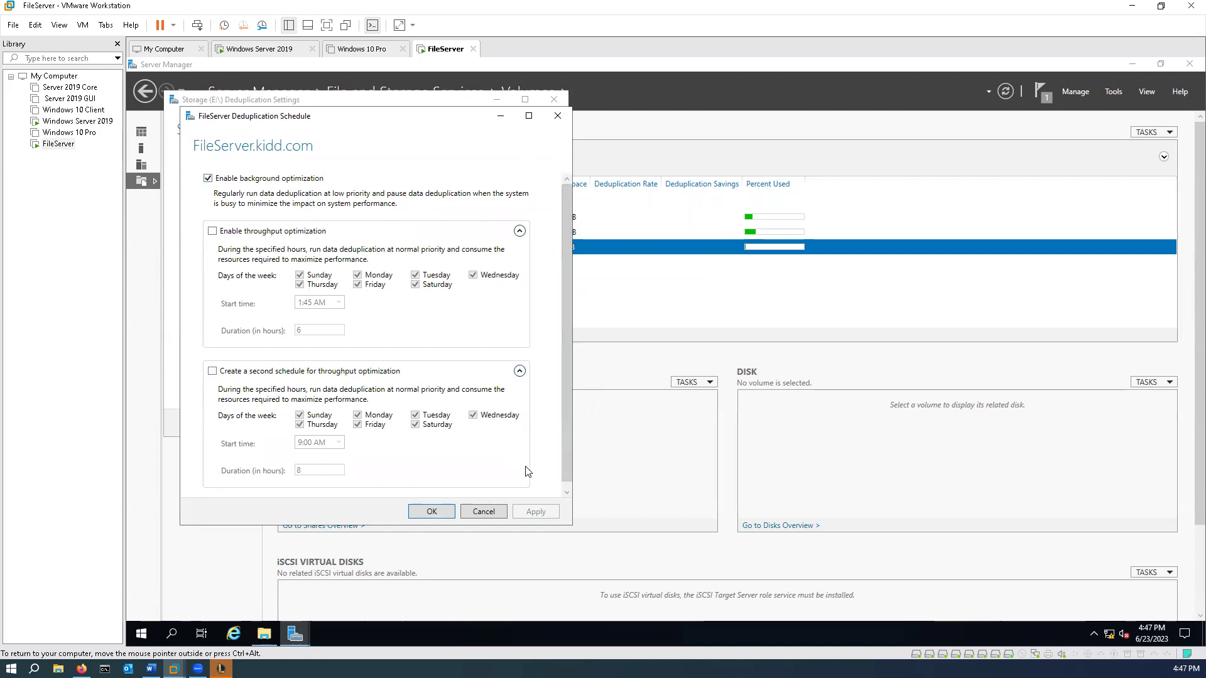
{"action": "left_click", "coordinate": [486, 511]}
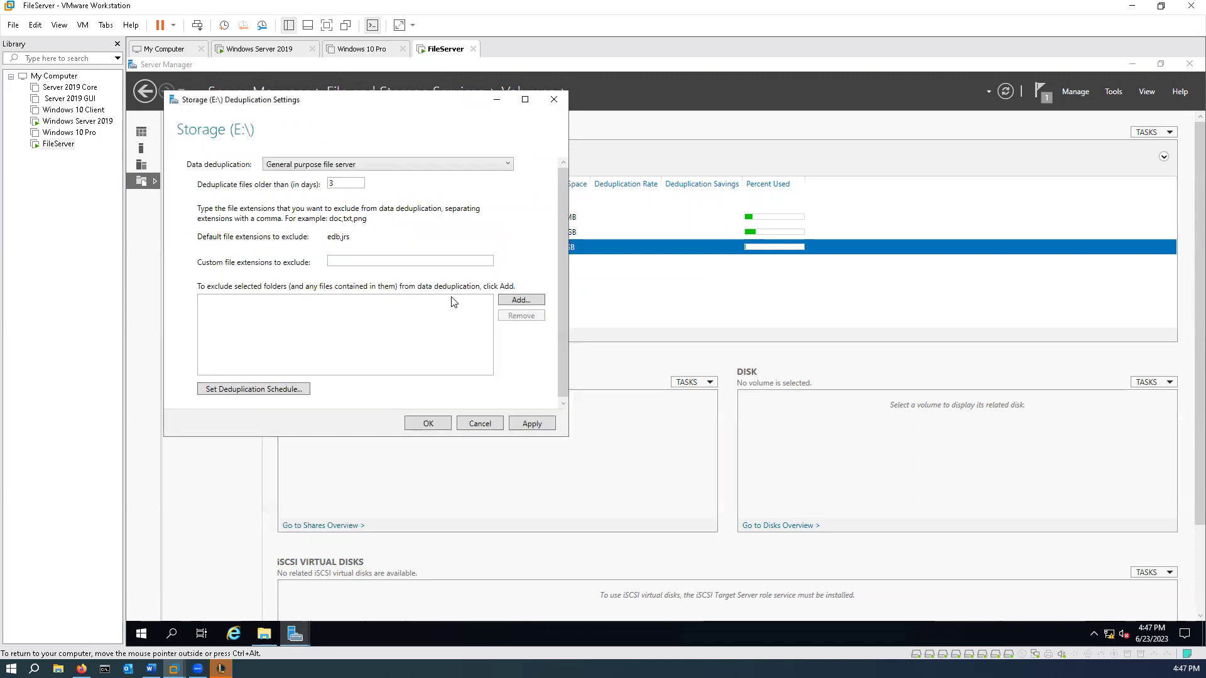
{"action": "left_click", "coordinate": [428, 424]}
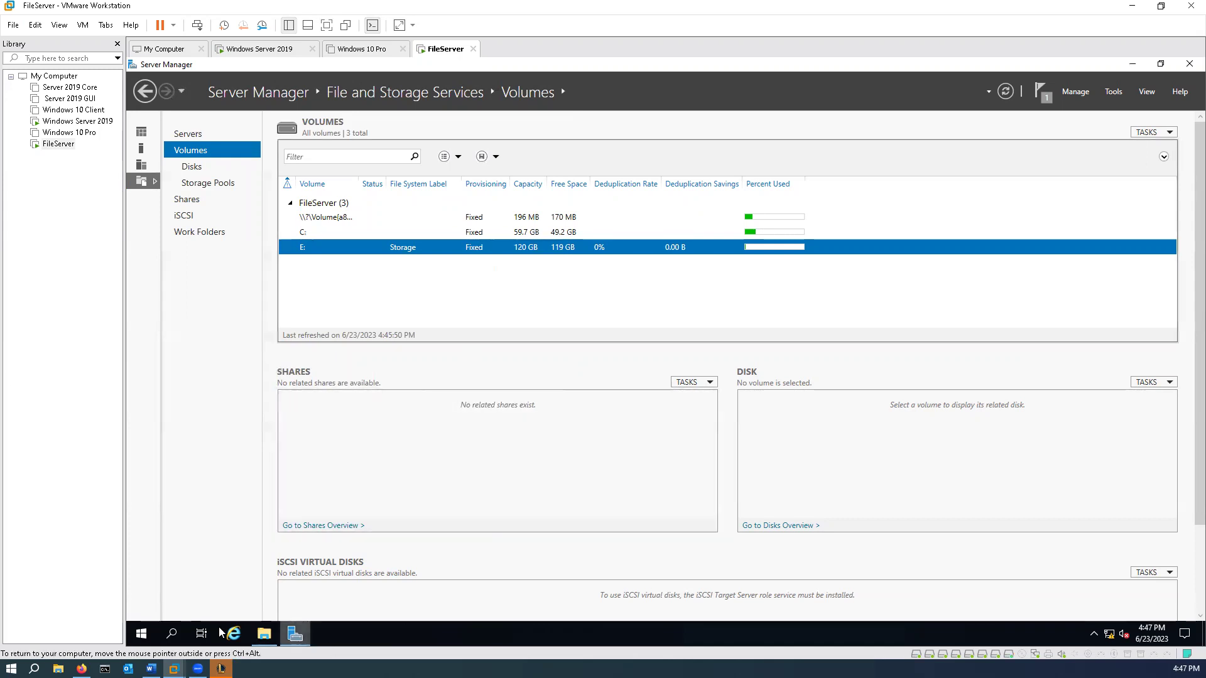
Launch Windows PowerShell as administrator and run Enable-DedupVolume E: to enable deduplication on the Storage volume
{"action": "right_click", "coordinate": [142, 634]}
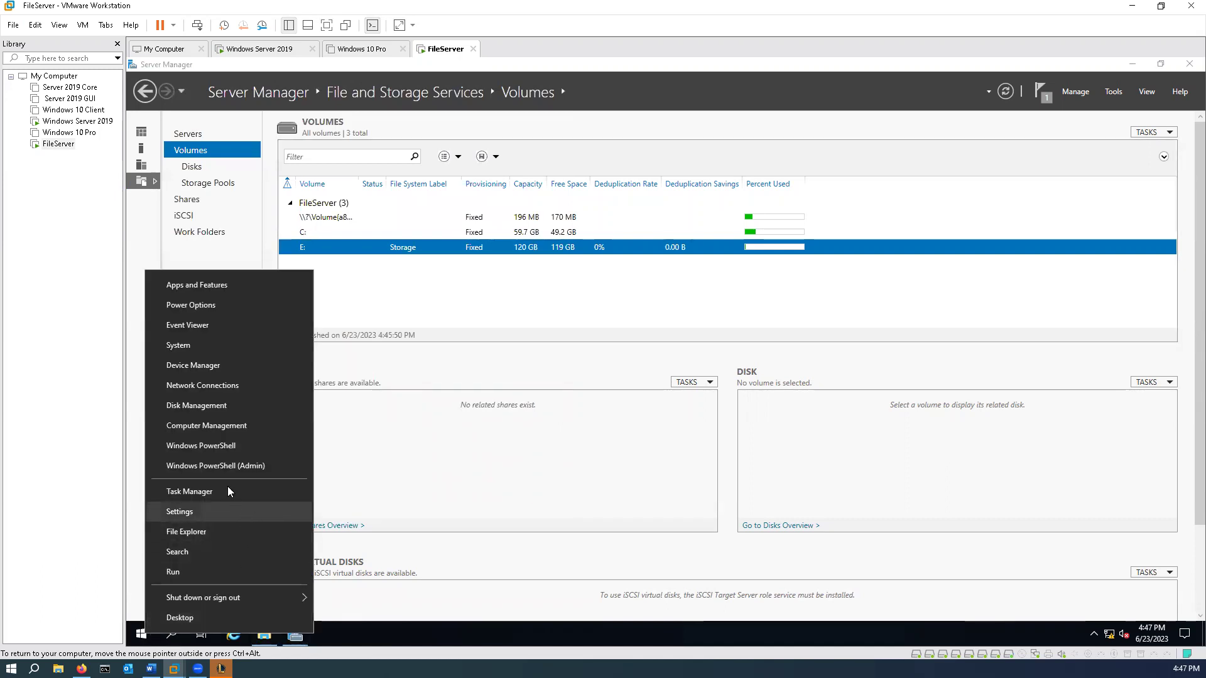
{"action": "left_click", "coordinate": [225, 466]}
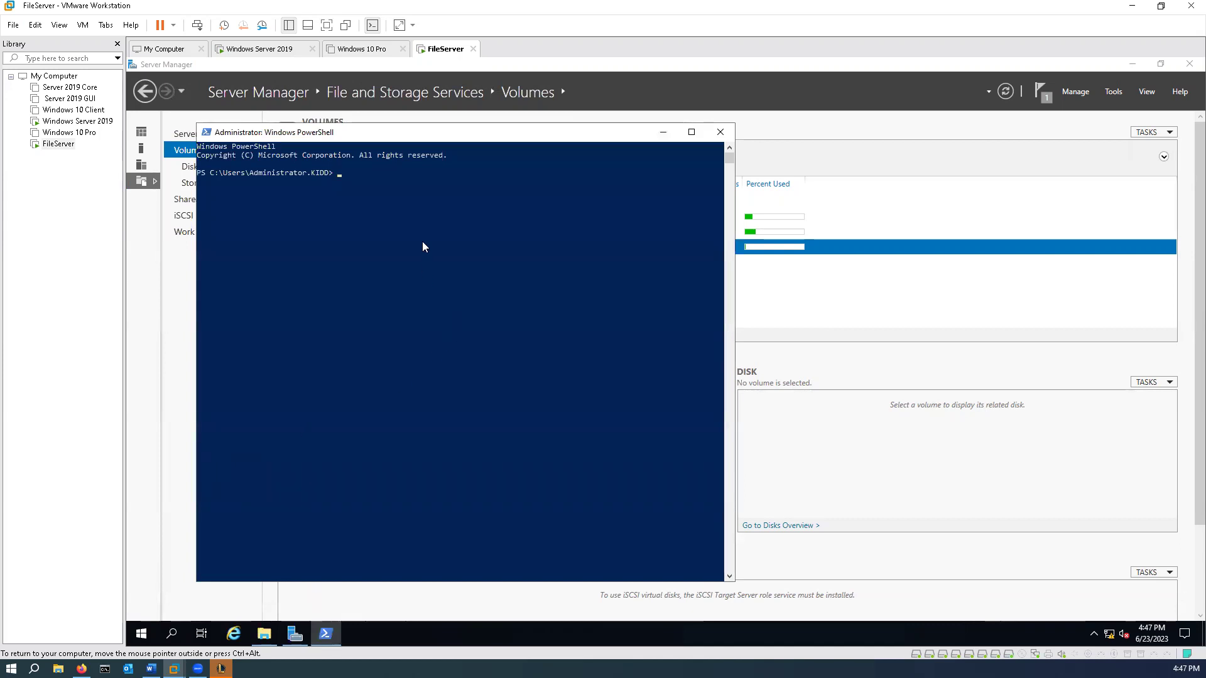
{"action": "key", "text": "ctrl+alt"}
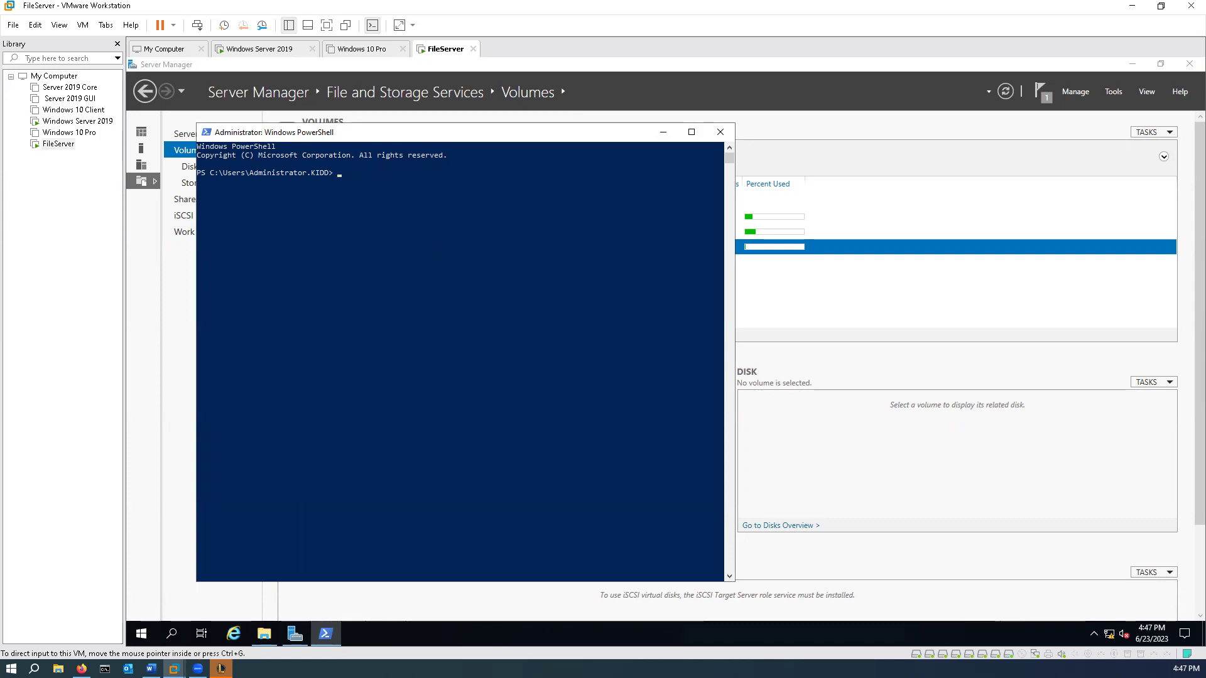
{"action": "left_click", "coordinate": [375, 199]}
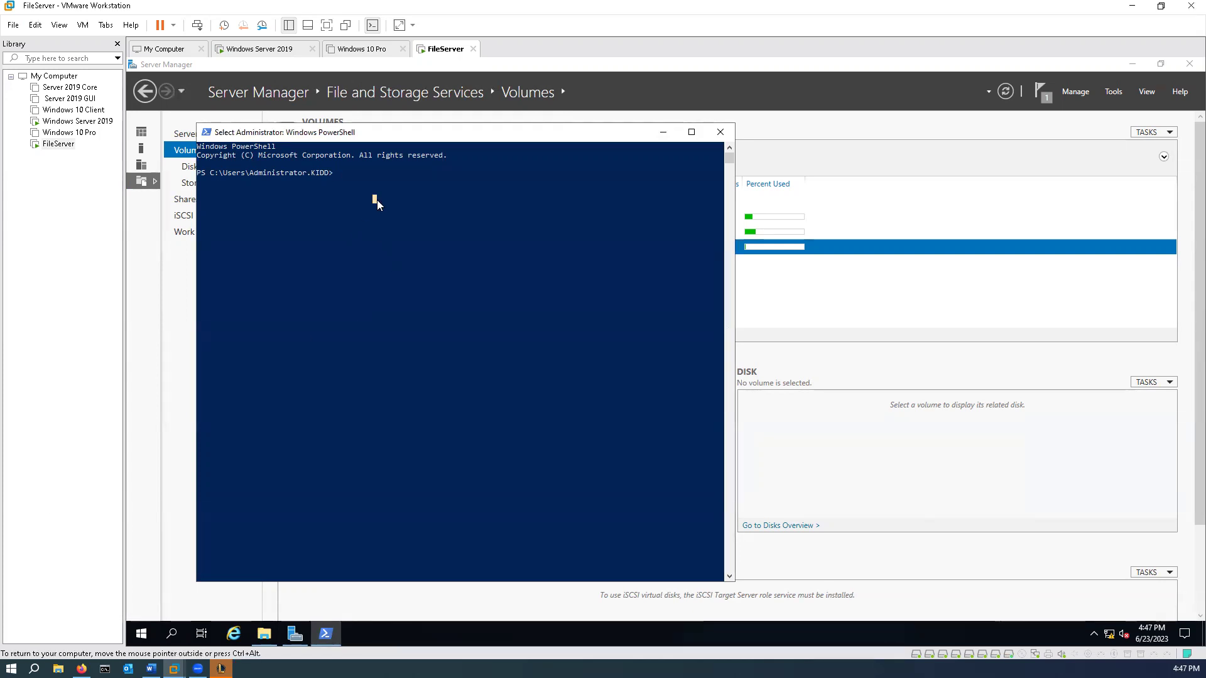
{"action": "key", "text": "ctrl+alt"}
{"action": "key", "text": "Escape"}
{"action": "type", "text": "Enable-DedupVolume E:"}
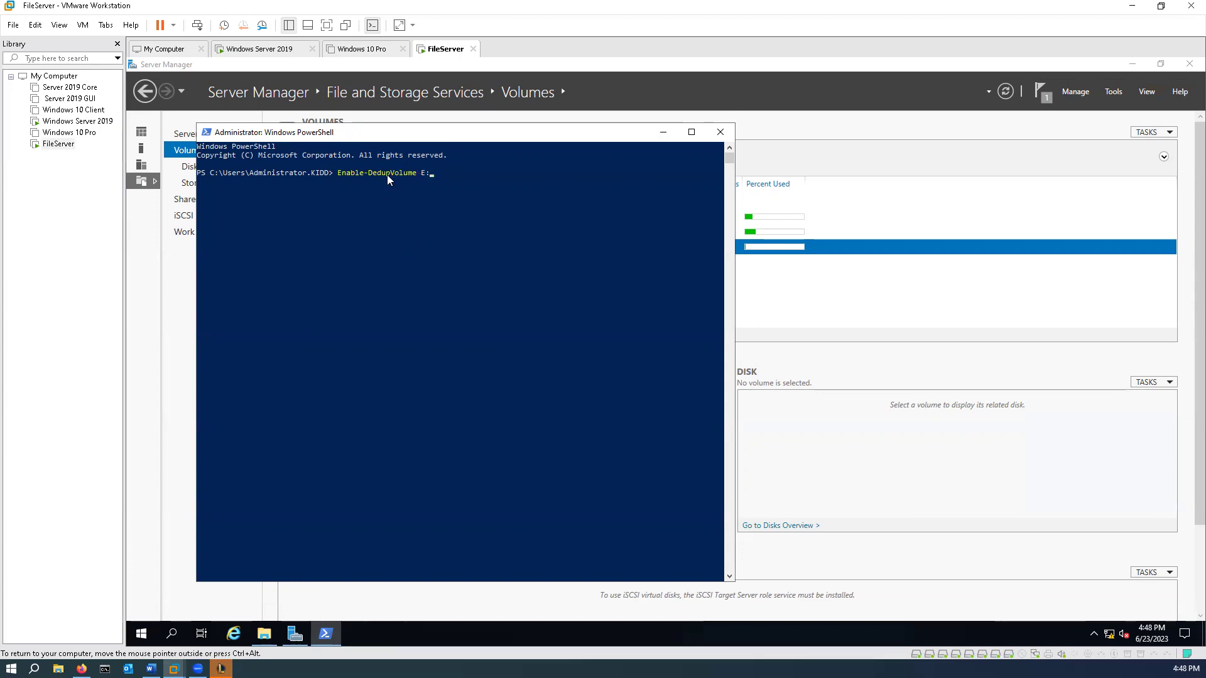
{"action": "key", "text": "Return"}
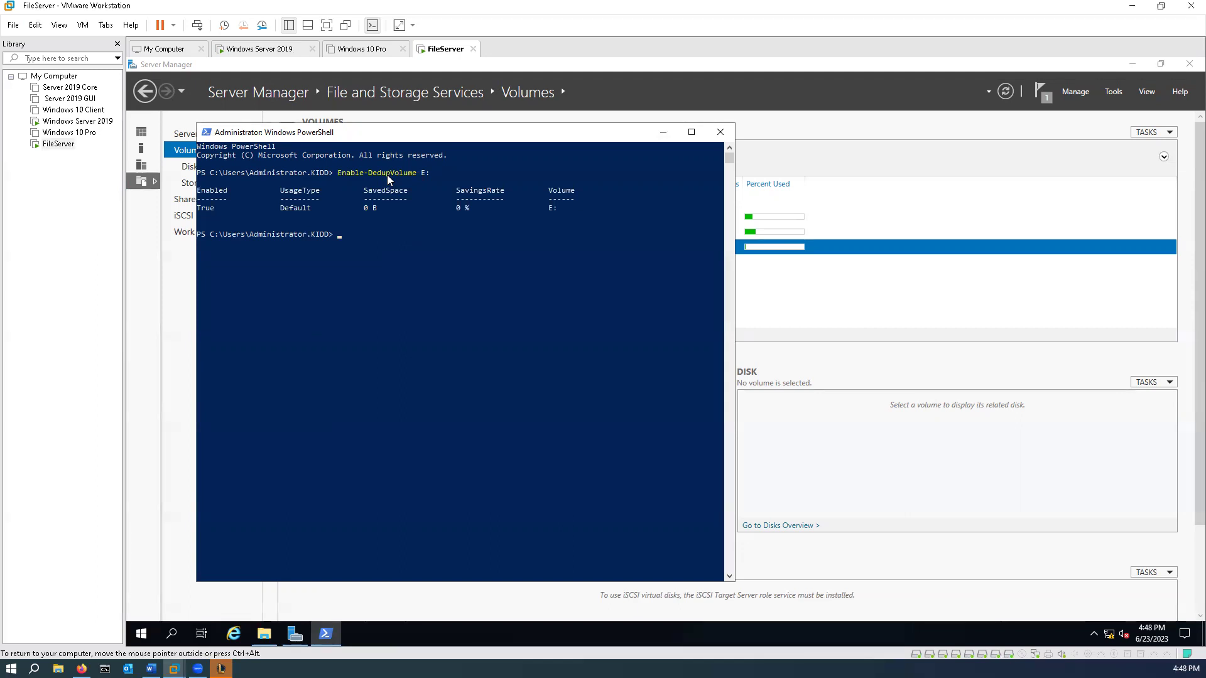
Set the minimum file age for deduplication to zero days with Set-DedupVolume E: -MinimumFileAgeDays 0
{"action": "type", "text": "Set-DedupVolume "}
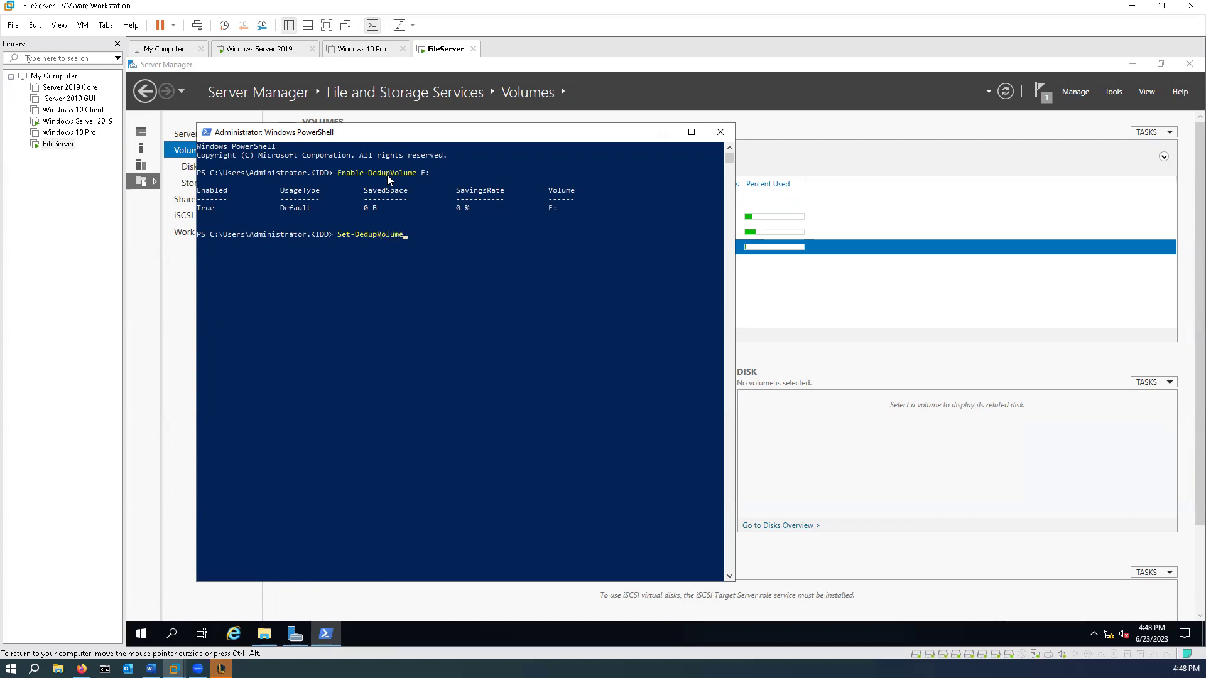
{"action": "type", "text": "E:-MinimumFileAgeDays"}
{"action": "key", "text": "Left"}
{"action": "key", "text": "Delete"}
{"action": "key", "text": "BackSpace"}
{"action": "type", "text": ":"}
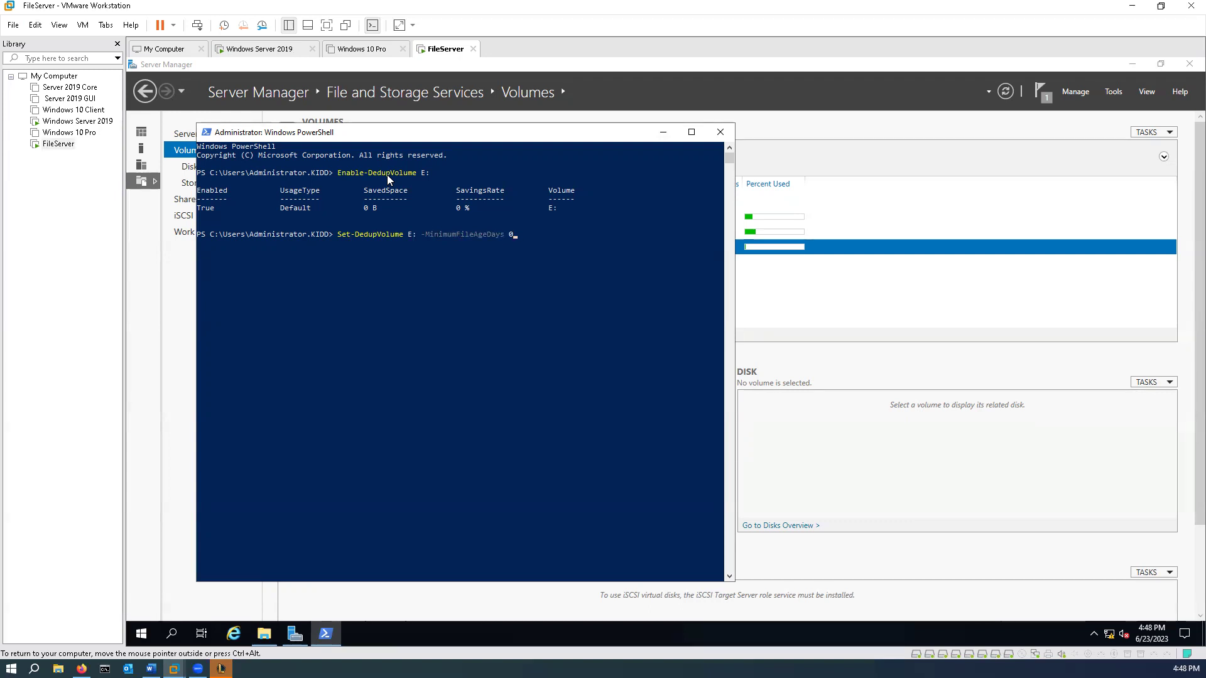
{"action": "key", "text": "Return"}
Start a manual optimization job on the Storage volume with Start-DedupJob -Type Optimization -Volume E:
{"action": "type", "text": "Start-DedupJob"}
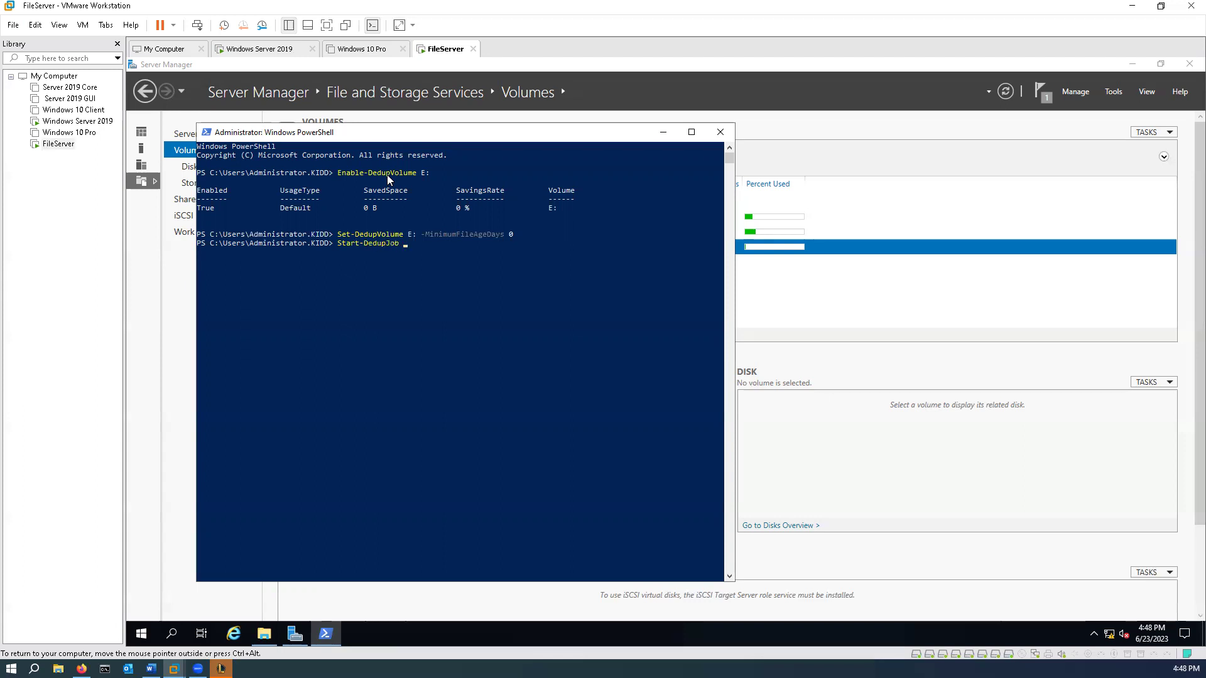
{"action": "type", "text": " -Type Optimization"}
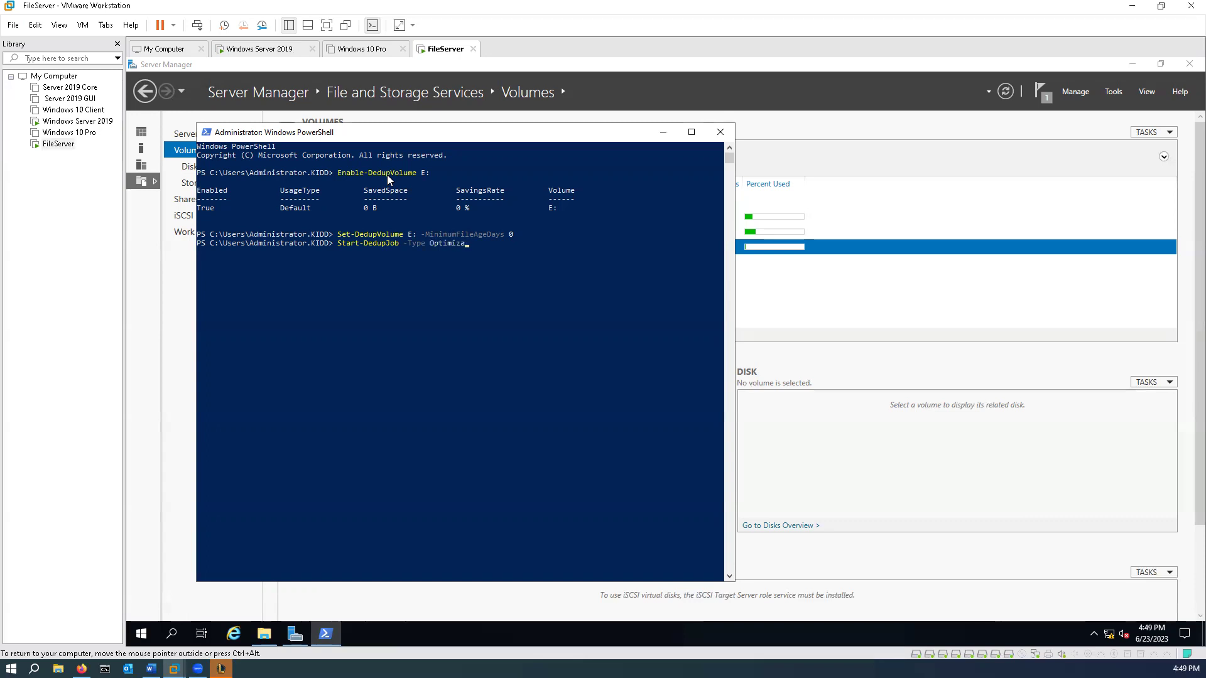
{"action": "type", "text": " -Volume E:"}
{"action": "key", "text": "ctrl+alt"}
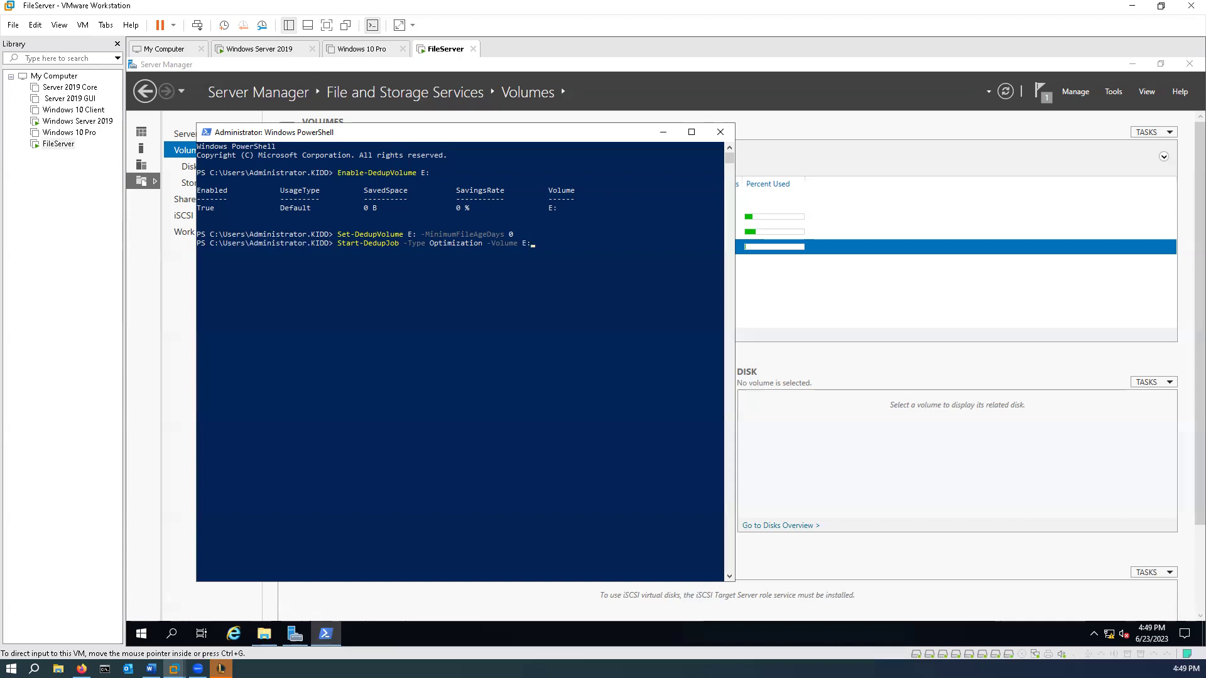
{"action": "left_click", "coordinate": [566, 242]}
{"action": "key", "text": "Return"}
{"action": "key", "text": "Return"}
{"action": "key", "text": "Return"}
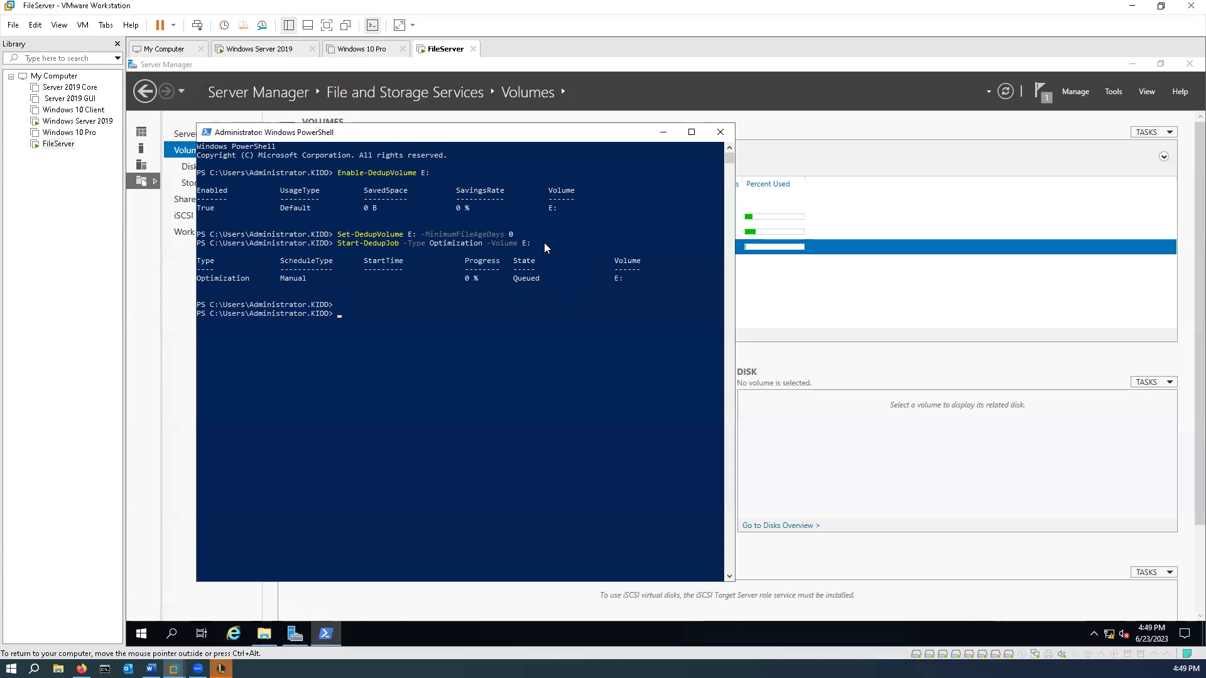
Check the progress of the optimization job with Get-DedupJob, repeating the command until the job finishes
{"action": "type", "text": "Get-DedupJob"}
{"action": "key", "text": "Return"}
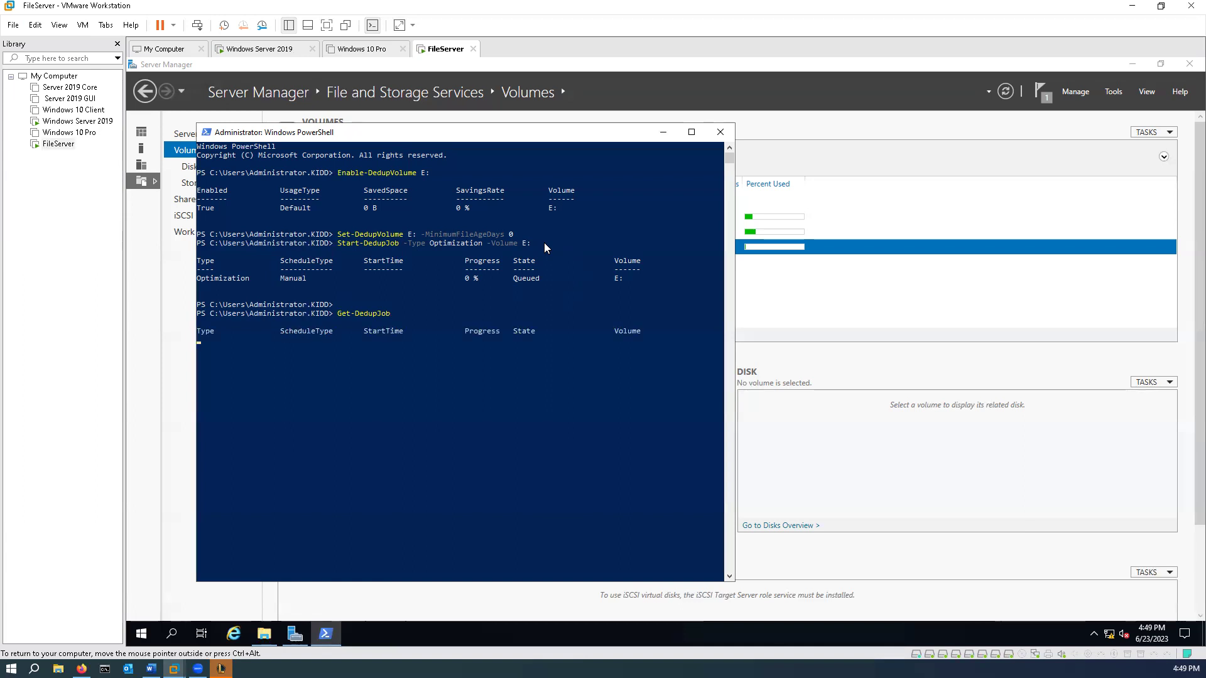
{"action": "key", "text": "Up"}
{"action": "key", "text": "Return"}
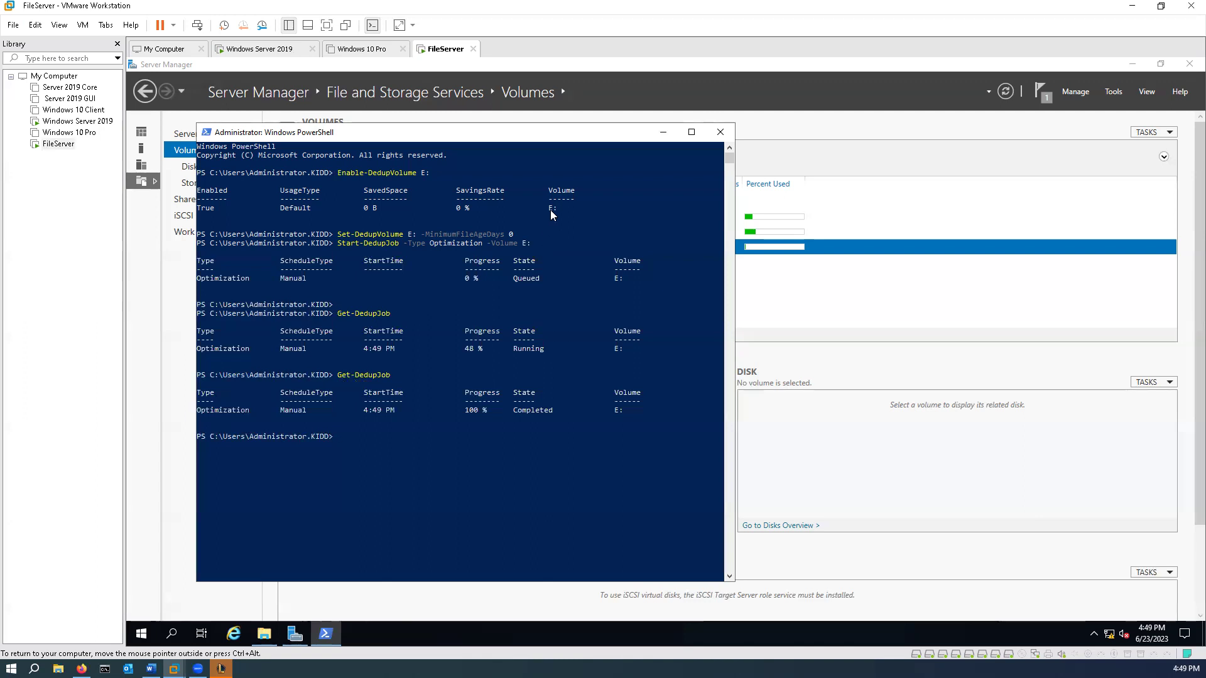
Check the deduplication savings on E: with Get-DedupStatus and minimize PowerShell
{"action": "key", "text": "ctrl+alt"}
{"action": "left_click", "coordinate": [380, 436]}
{"action": "type", "text": "Get-DedupStatus"}
{"action": "key", "text": "Return"}
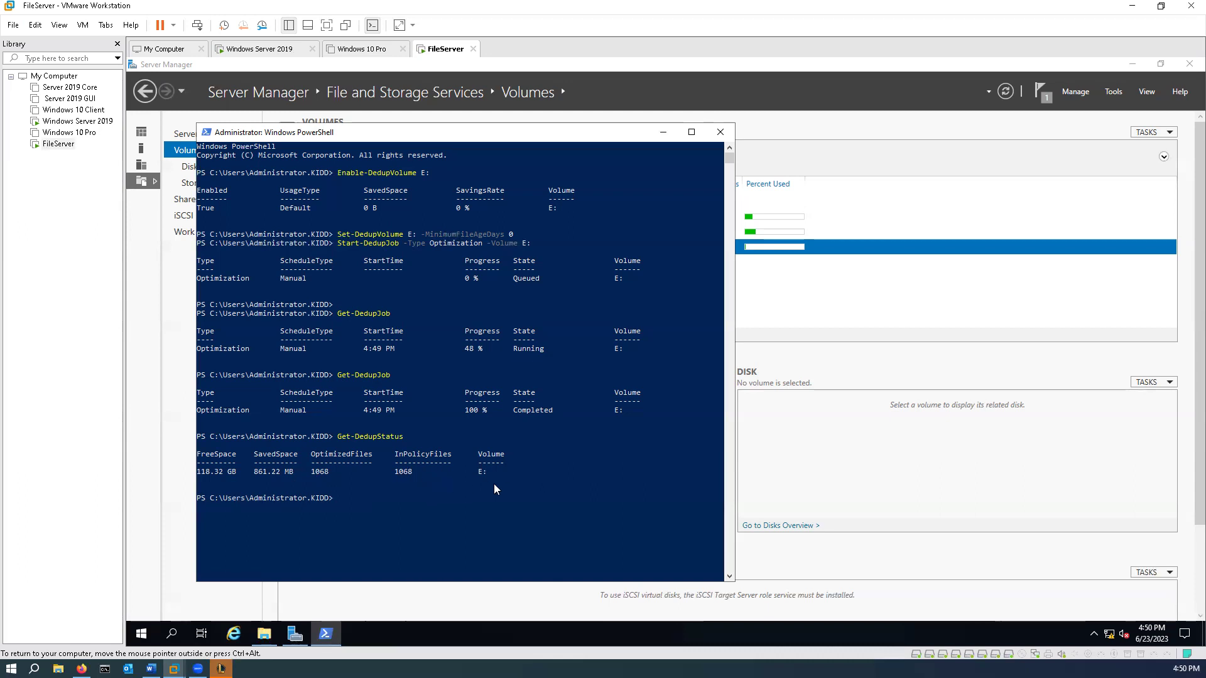
{"action": "key", "text": "ctrl+alt"}
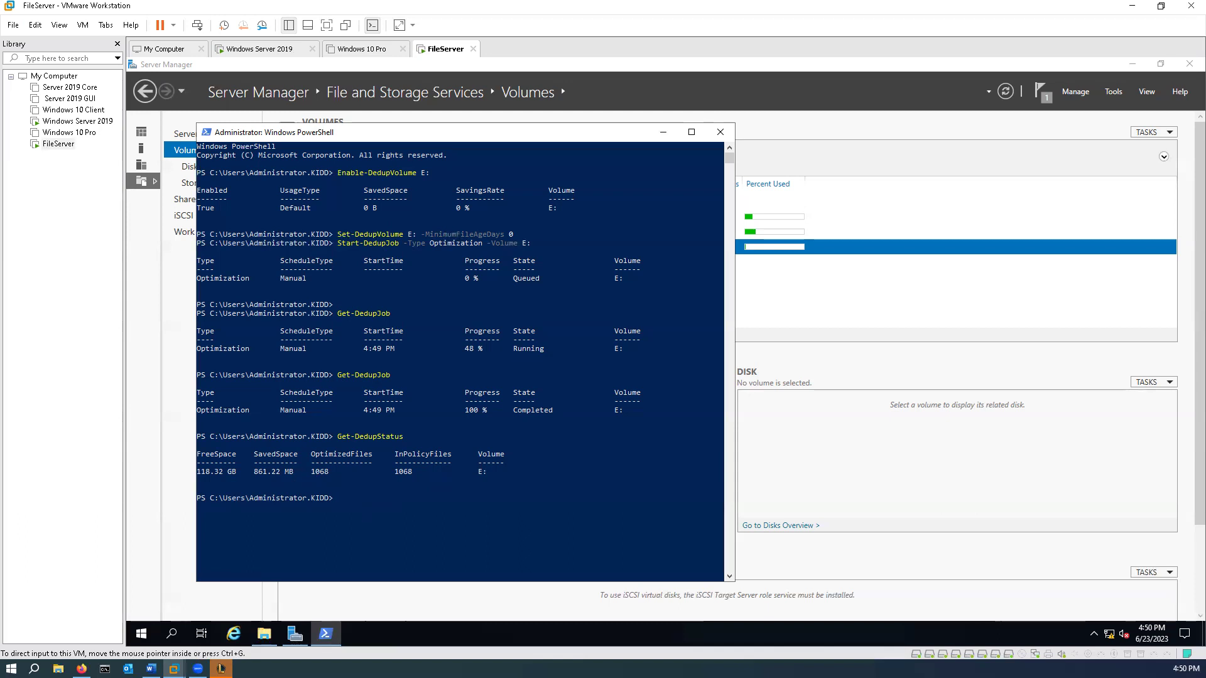
{"action": "left_click", "coordinate": [663, 132]}
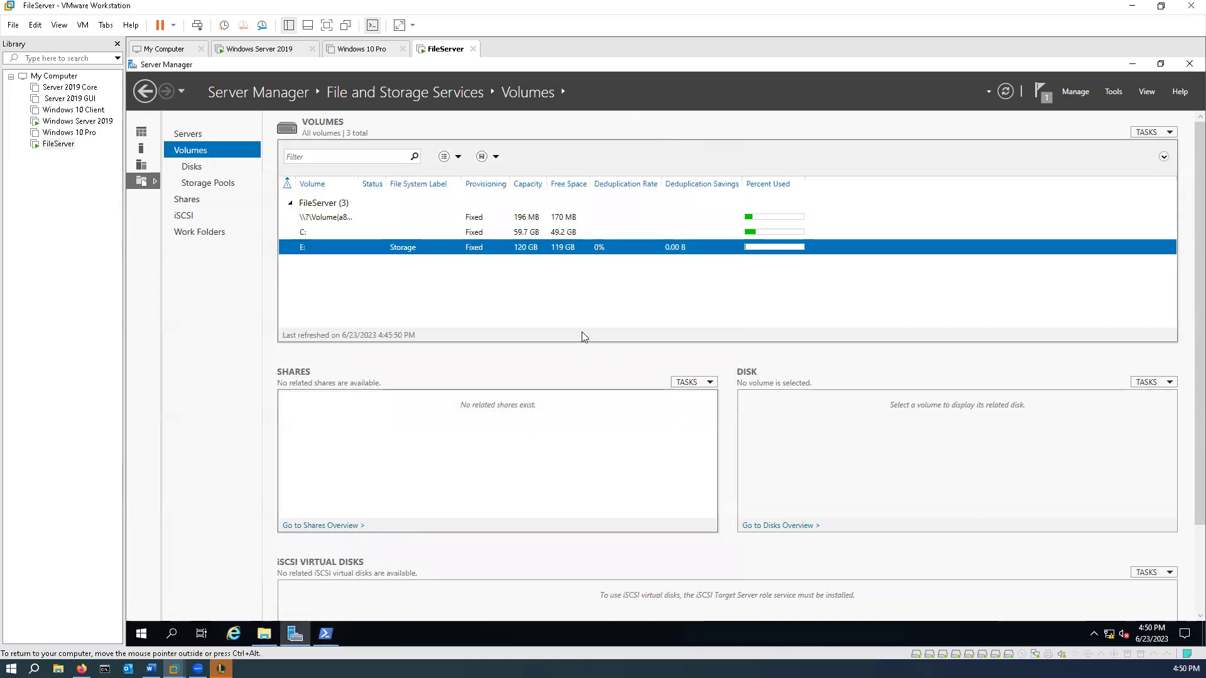
Recheck the used and free space of Storage (E:) in its properties, close File Explorer, and minimize Server Manager
{"action": "left_click", "coordinate": [263, 635]}
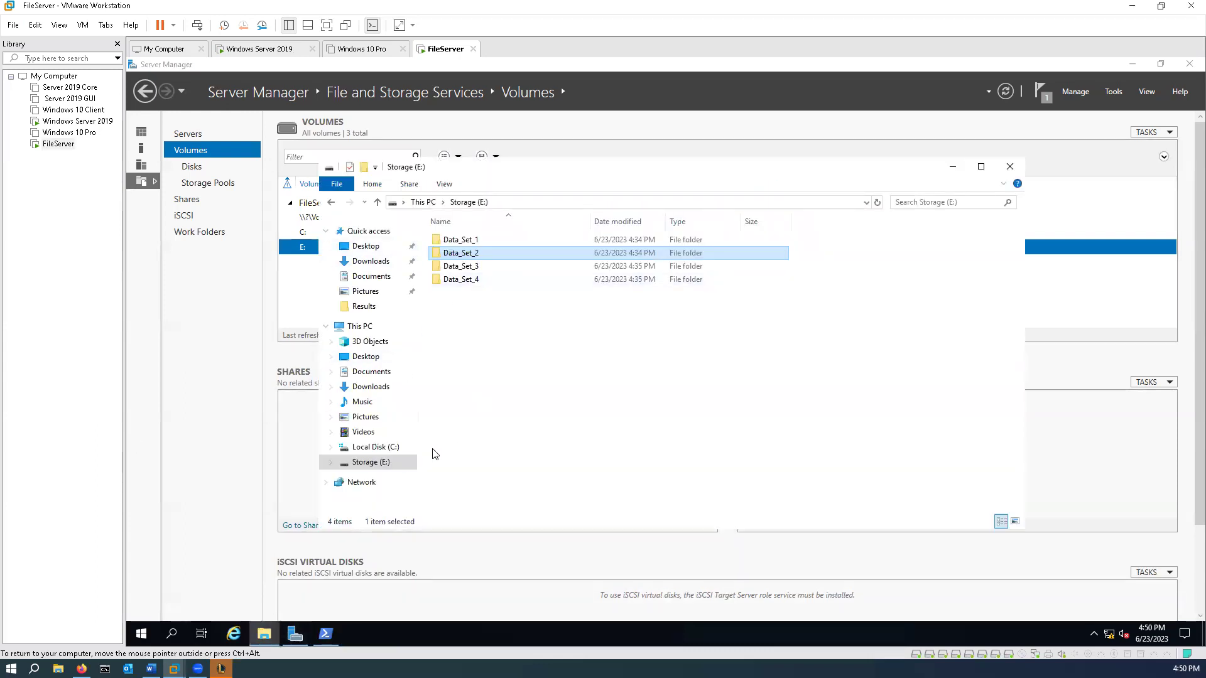
{"action": "right_click", "coordinate": [385, 463]}
{"action": "left_click", "coordinate": [437, 456]}
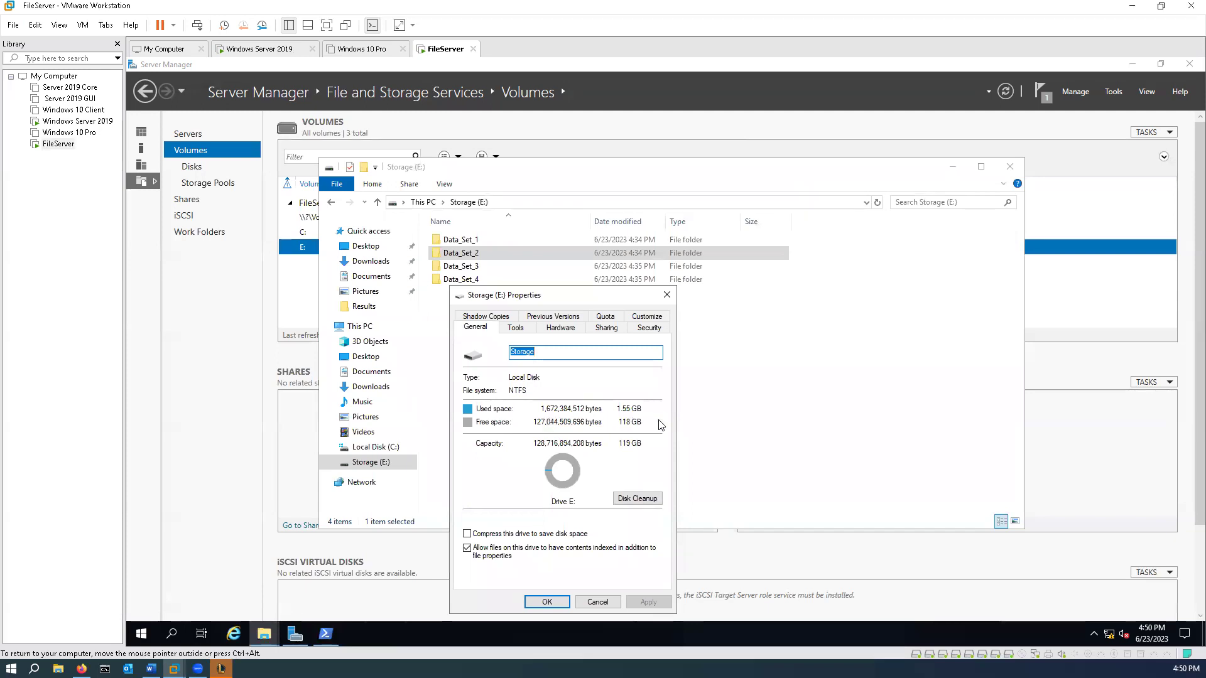
{"action": "left_click", "coordinate": [557, 605]}
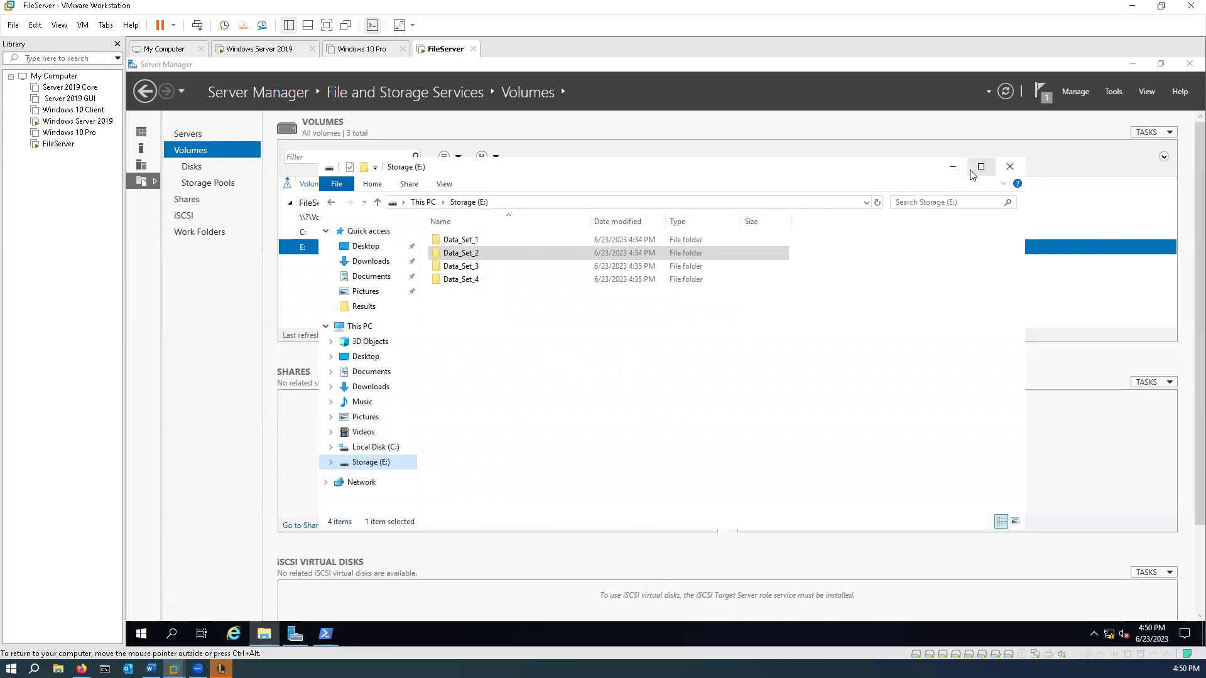
{"action": "left_click", "coordinate": [1005, 168]}
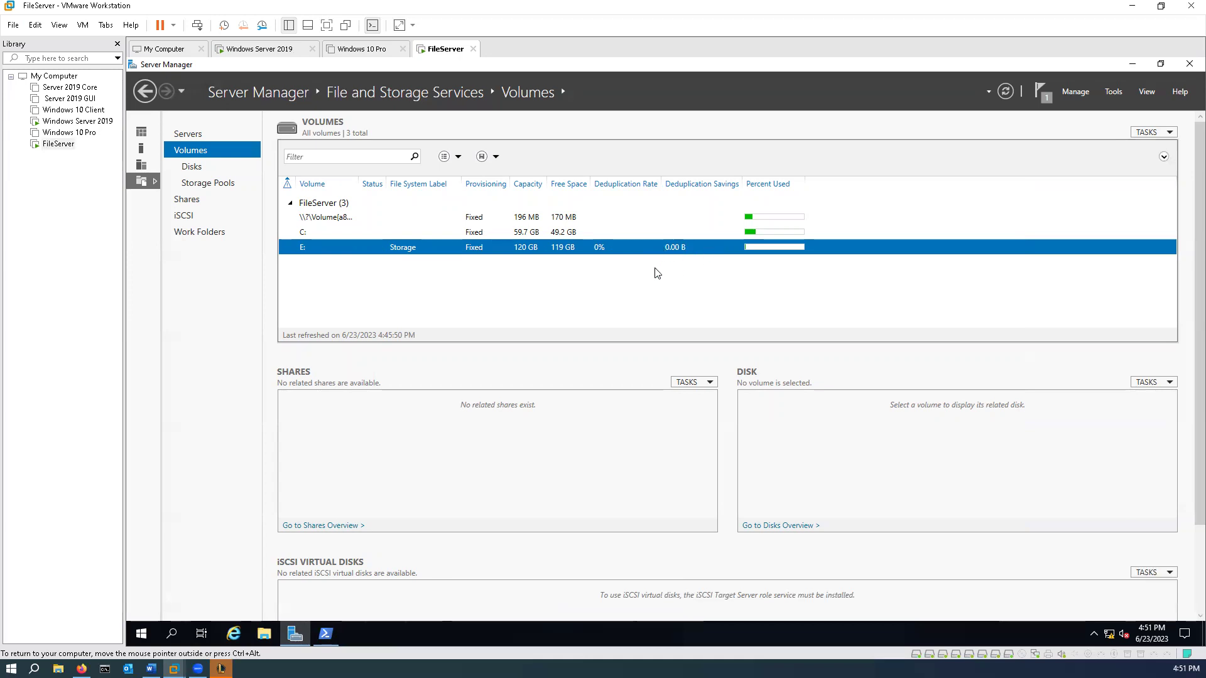
{"action": "key", "text": "ctrl+alt"}
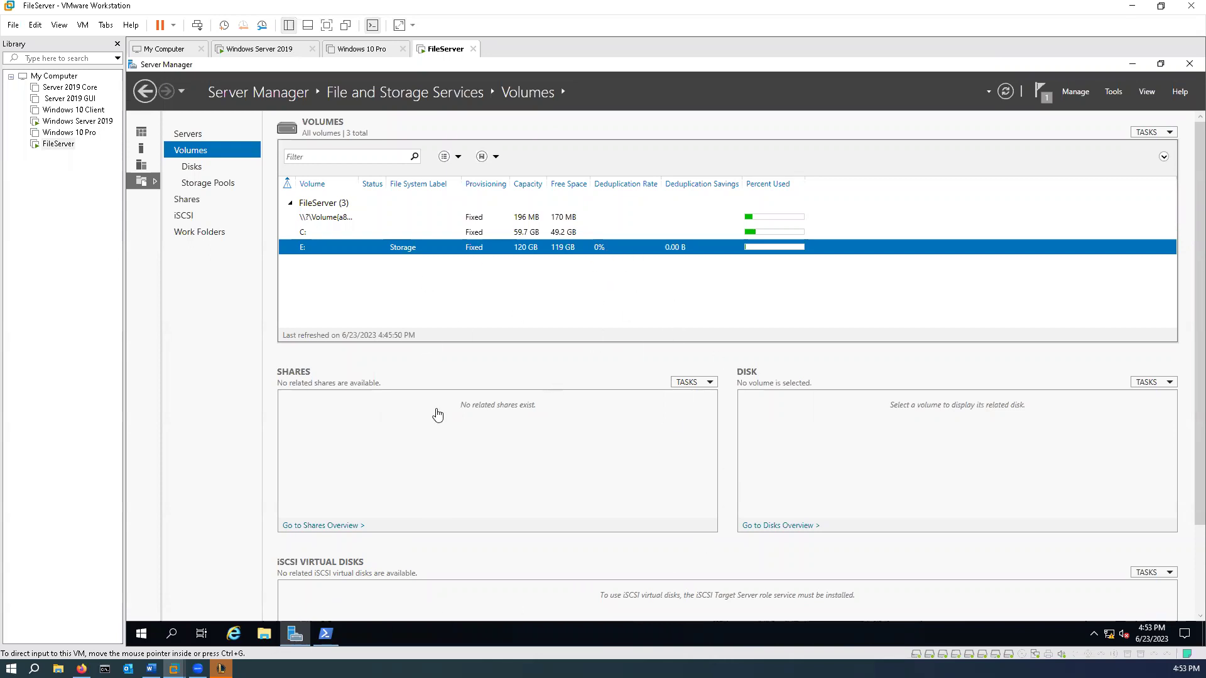
{"action": "left_click", "coordinate": [1135, 67]}
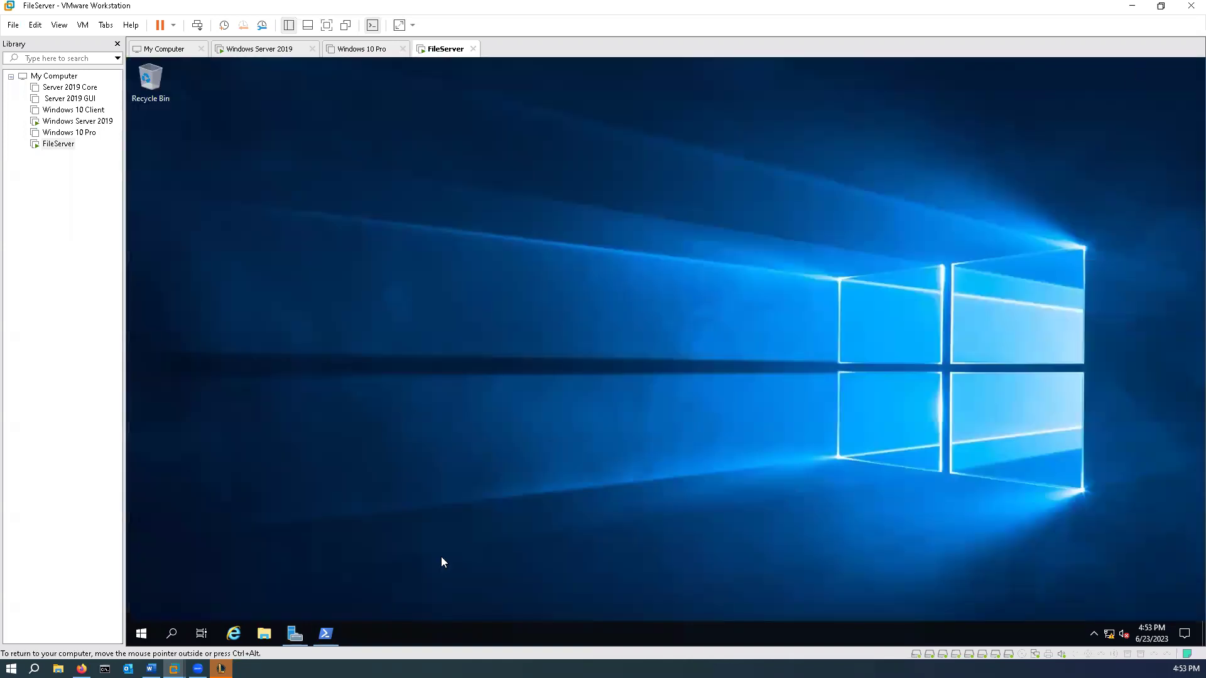
Open Storage (E:) in File Explorer and turn on the display of hidden items and file name extensions
{"action": "left_click", "coordinate": [263, 637]}
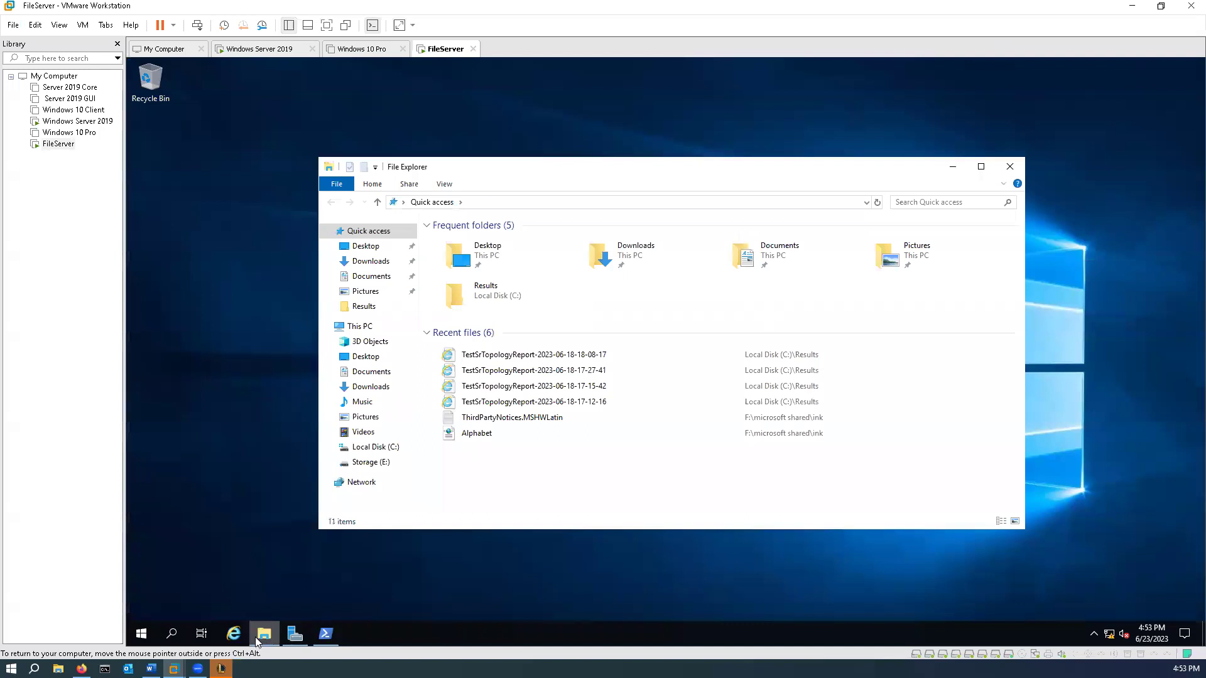
{"action": "left_click", "coordinate": [384, 465]}
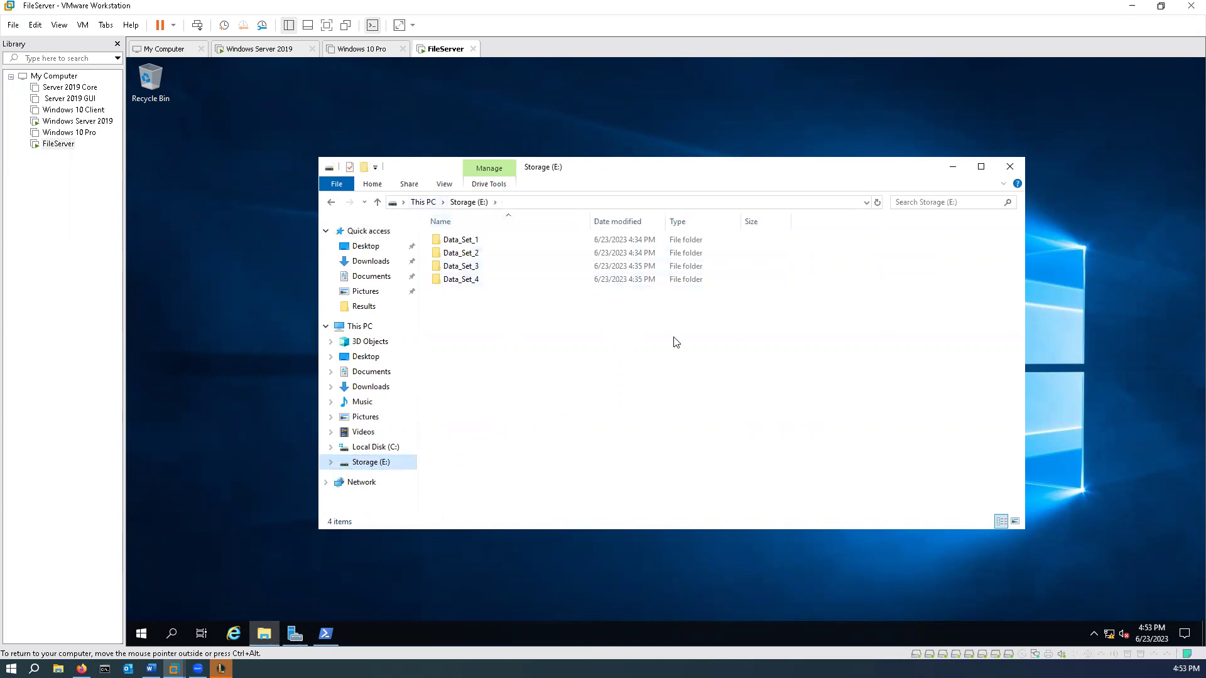
{"action": "left_click", "coordinate": [446, 185]}
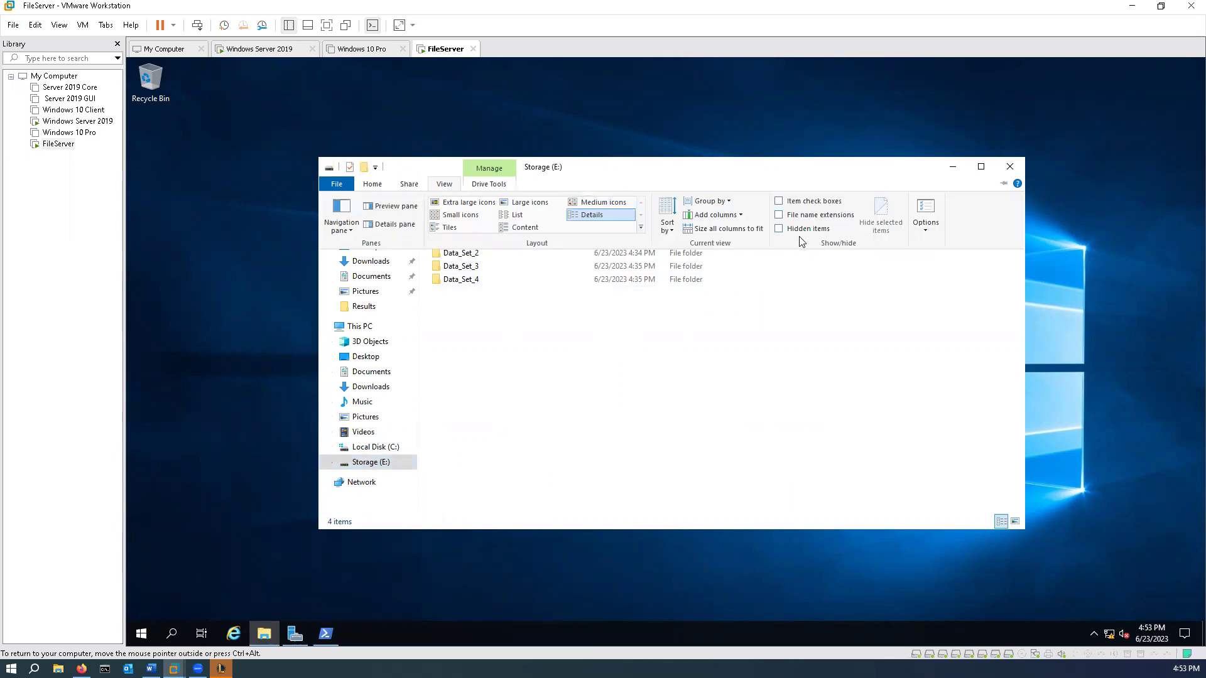
{"action": "left_click", "coordinate": [779, 229]}
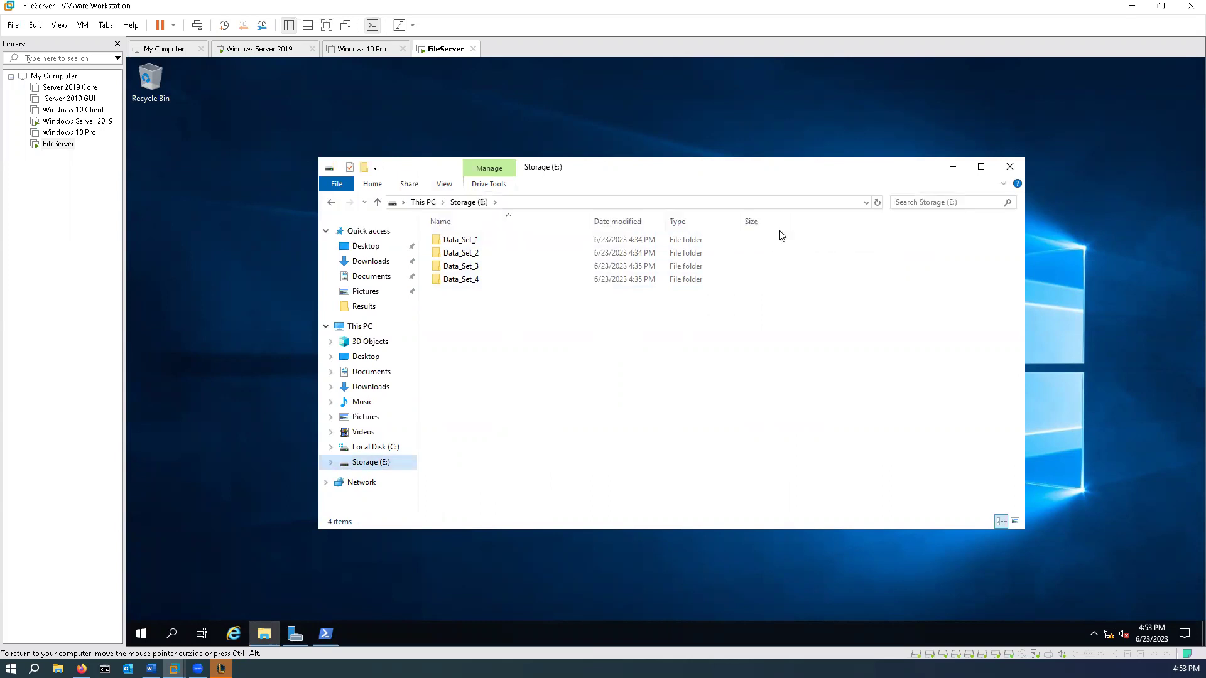
{"action": "left_click", "coordinate": [440, 184]}
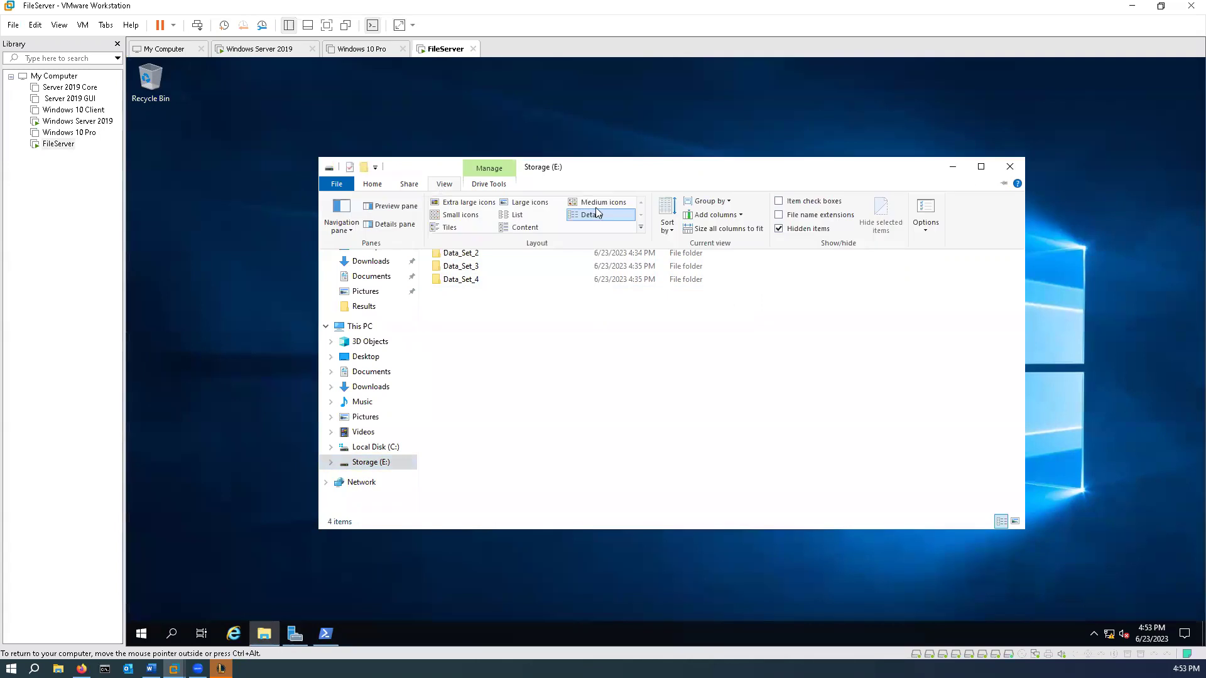
{"action": "left_click", "coordinate": [782, 219]}
{"action": "left_click", "coordinate": [445, 184]}
{"action": "left_click", "coordinate": [870, 367]}
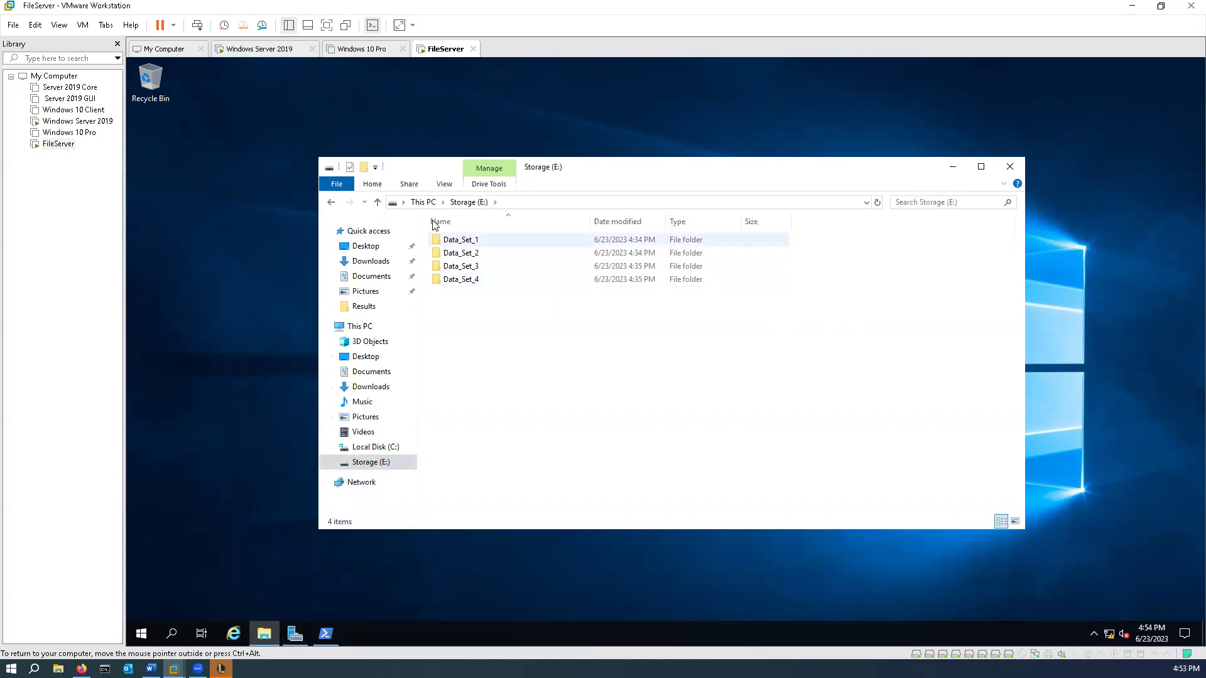
Go up to This PC and reopen Storage (E:) to check its contents for hidden folders
{"action": "left_click", "coordinate": [422, 202]}
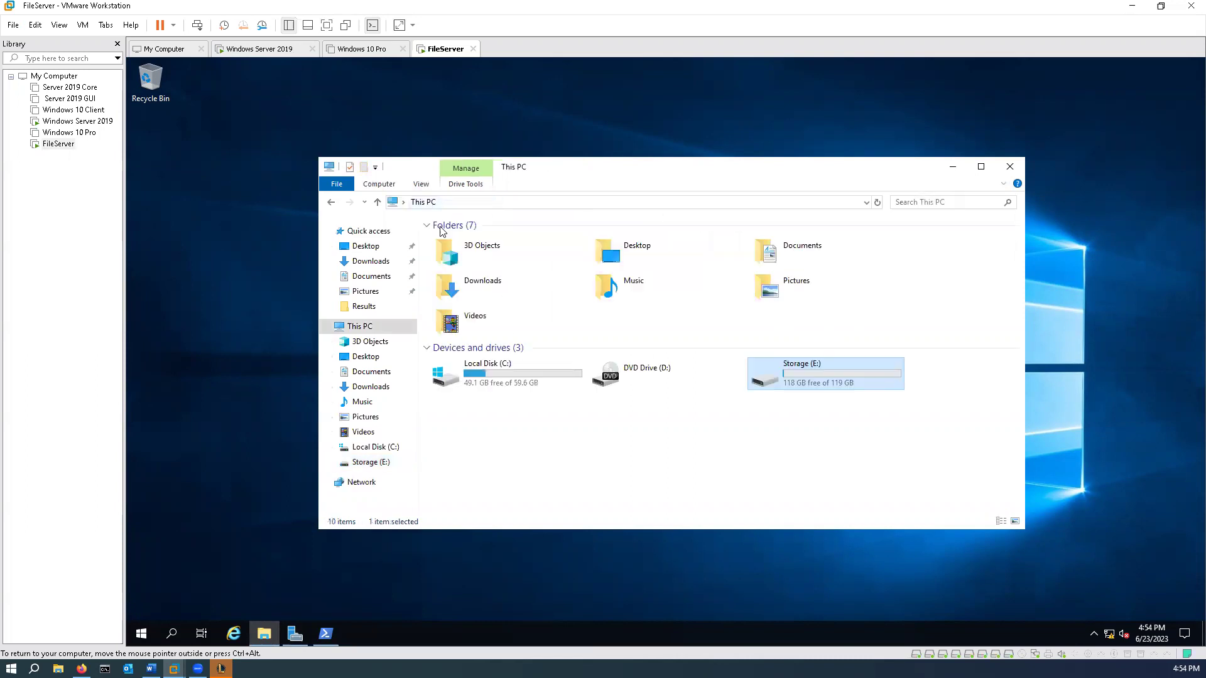
{"action": "double_click", "coordinate": [821, 372]}
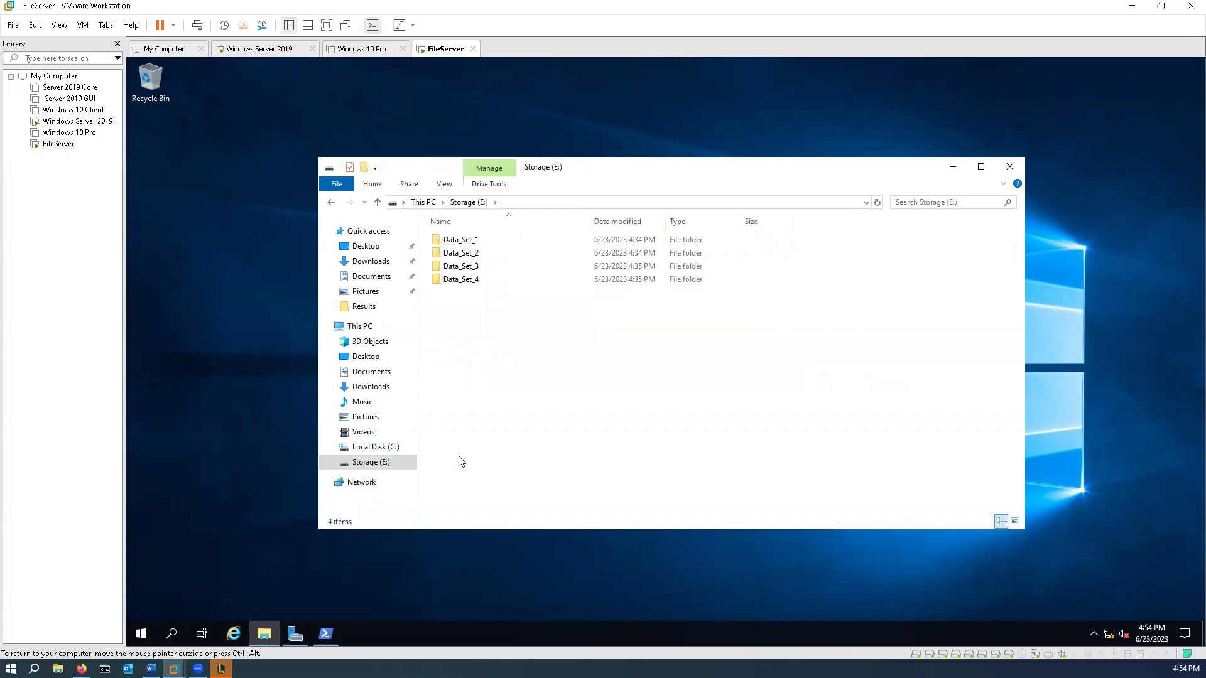
{"action": "key", "text": "ctrl+alt"}
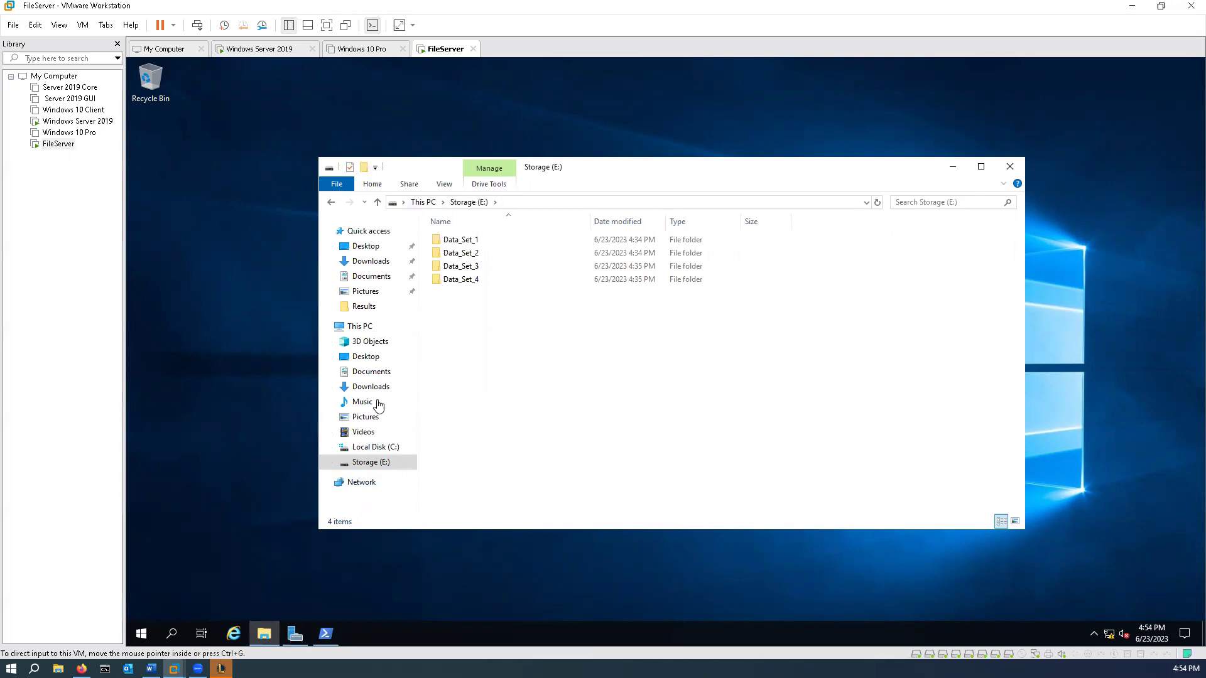
In the folder options' view settings, enable Always show menus and Display the full path in the title bar
{"action": "left_click", "coordinate": [442, 184]}
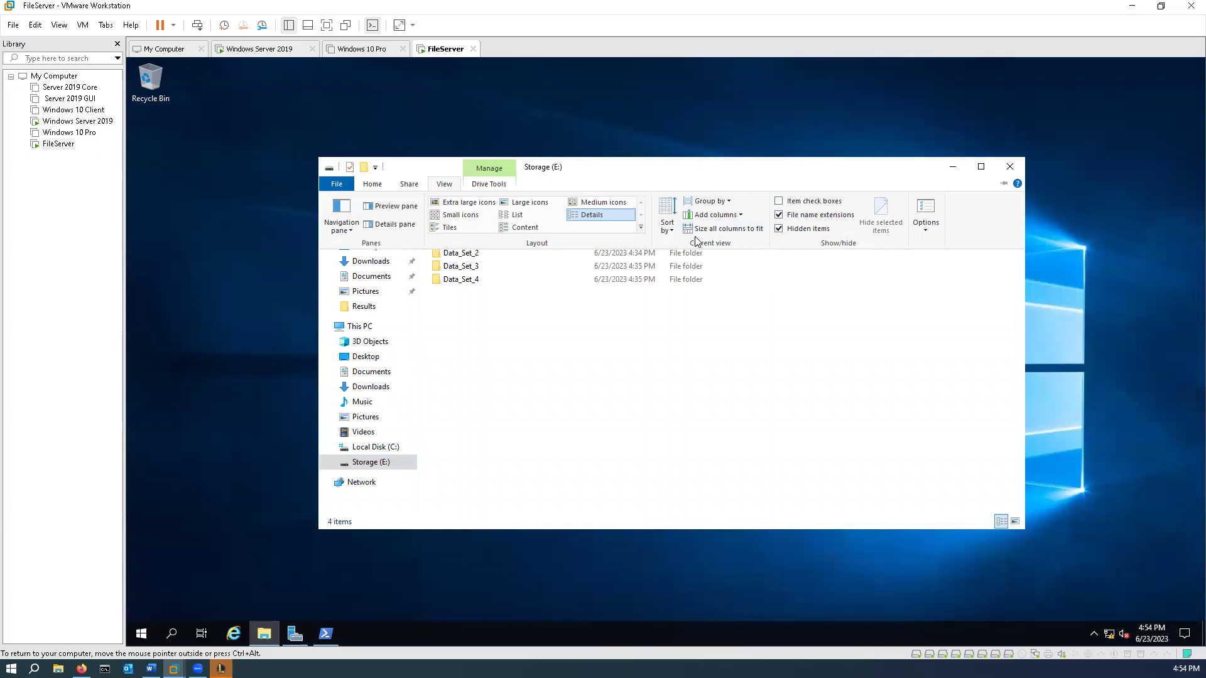
{"action": "left_click", "coordinate": [929, 230]}
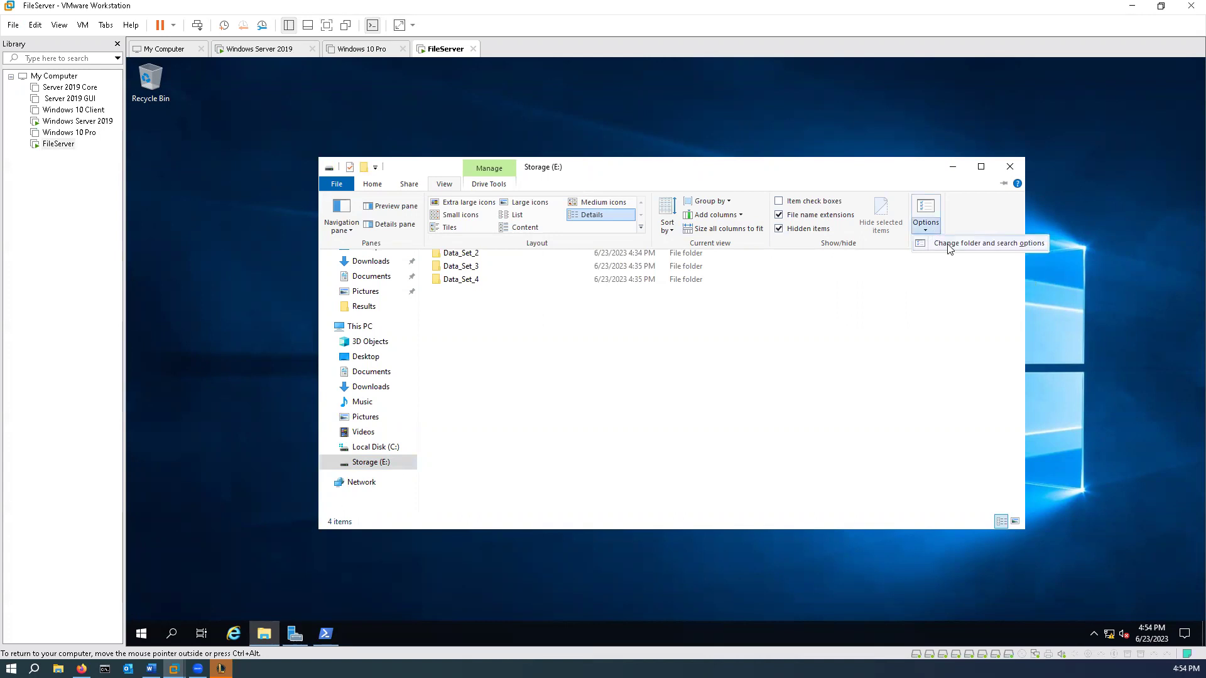
{"action": "left_click", "coordinate": [949, 248]}
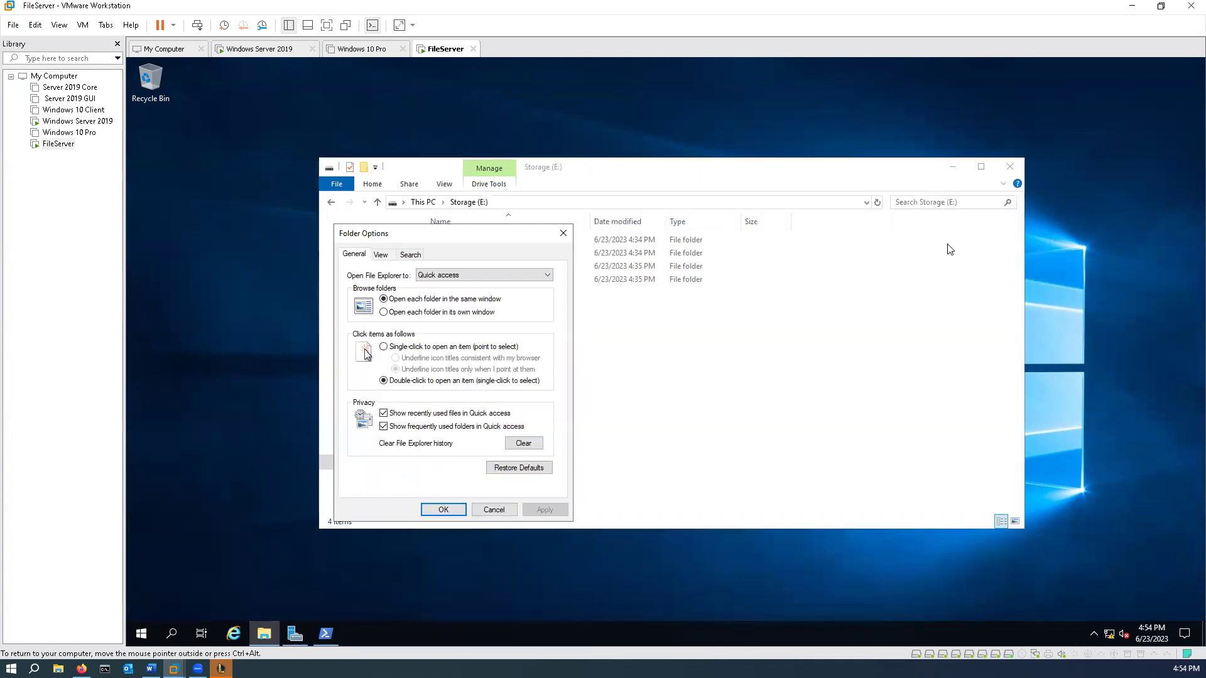
{"action": "left_click", "coordinate": [382, 255]}
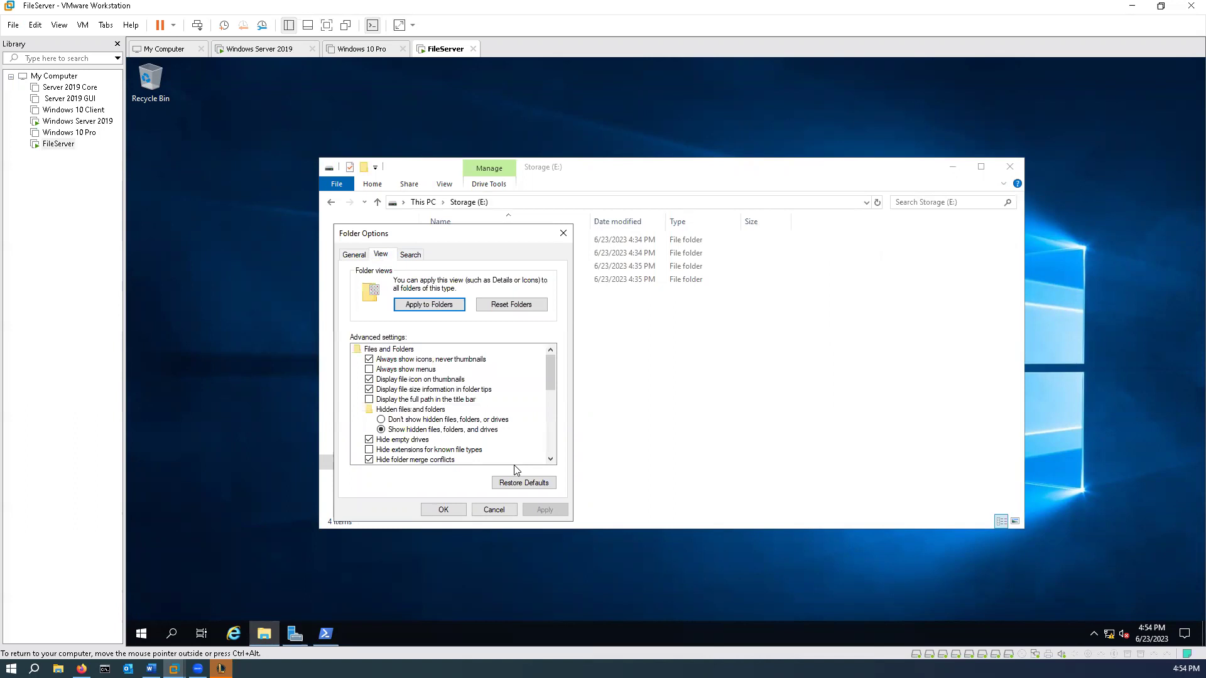
{"action": "left_click", "coordinate": [369, 370]}
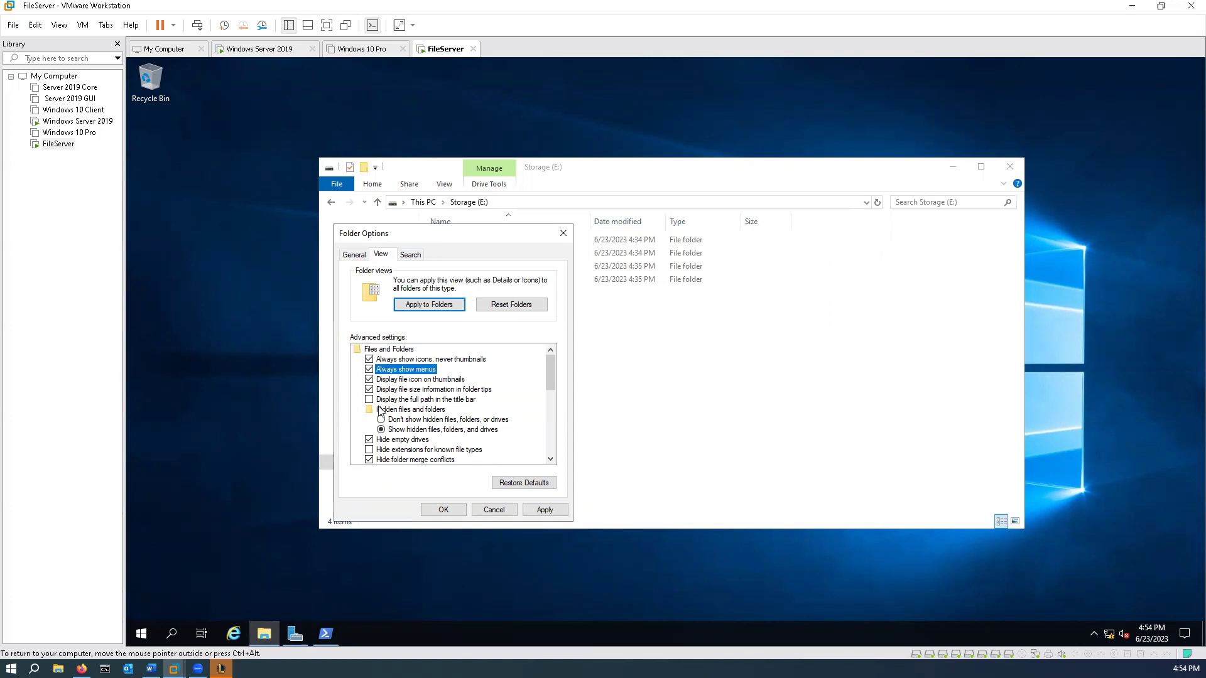
{"action": "left_click", "coordinate": [369, 400]}
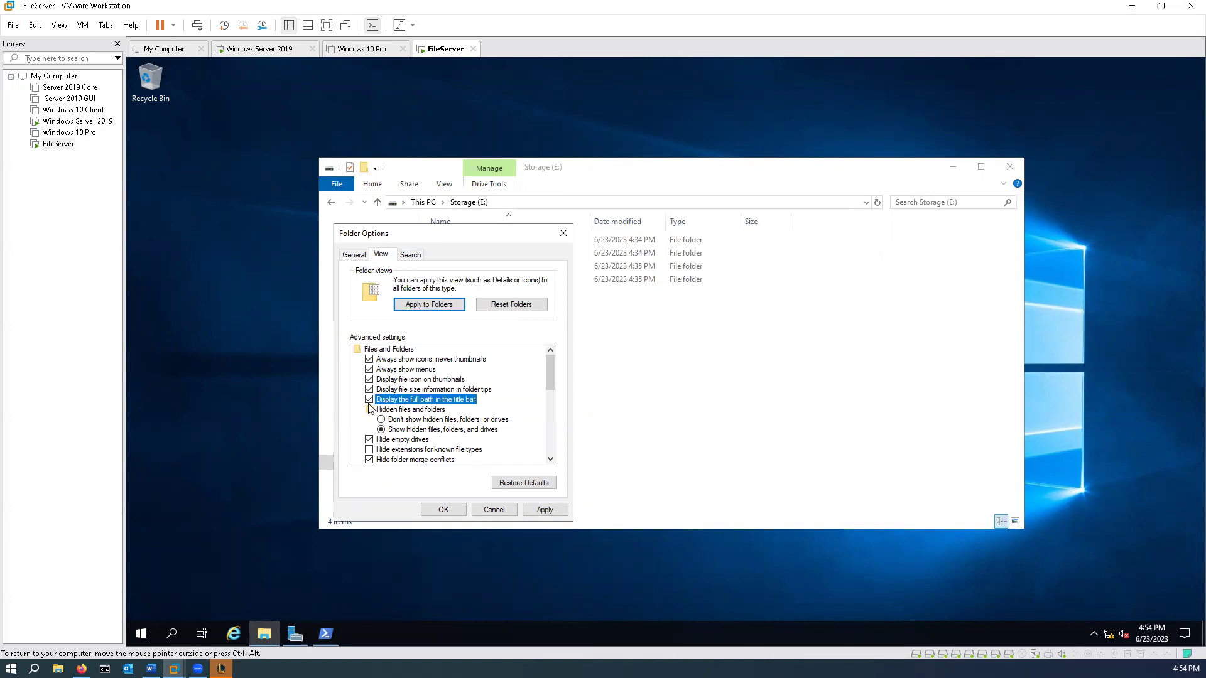
Turn off hiding of protected operating system files, folder merge conflicts and empty drives, accept the warning, and apply the settings
{"action": "scroll", "coordinate": [425, 413], "scroll_direction": "down", "scroll_amount": 1}
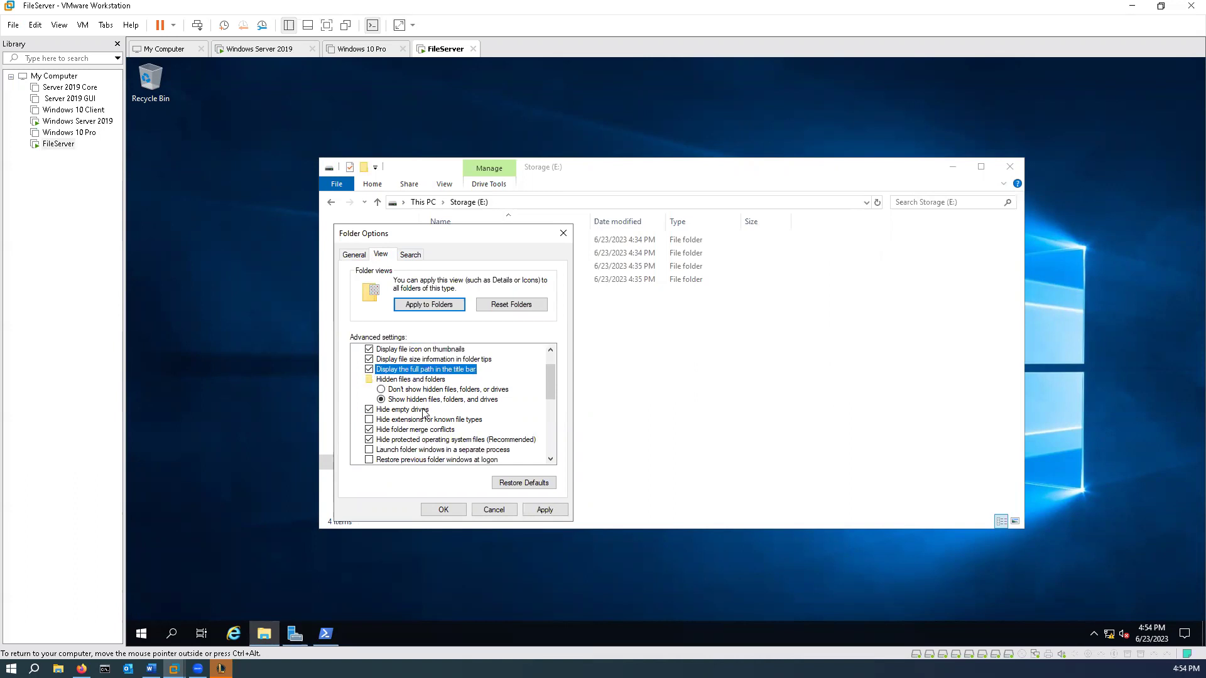
{"action": "left_click", "coordinate": [370, 440]}
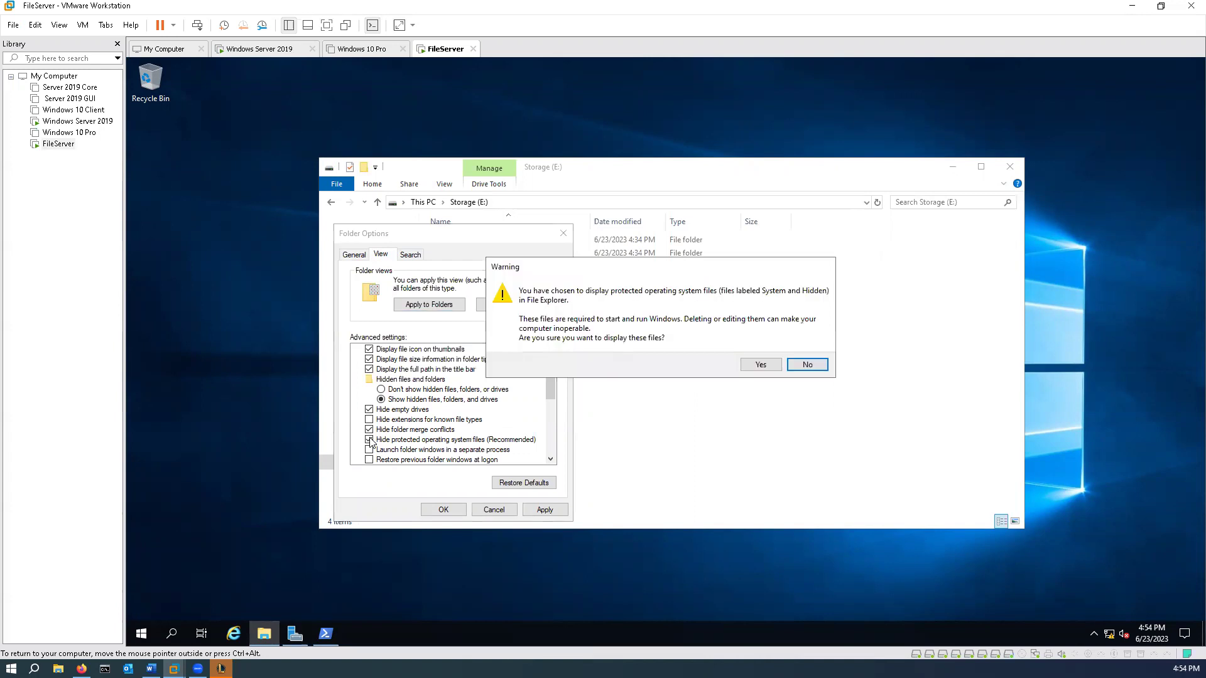
{"action": "left_click", "coordinate": [771, 370]}
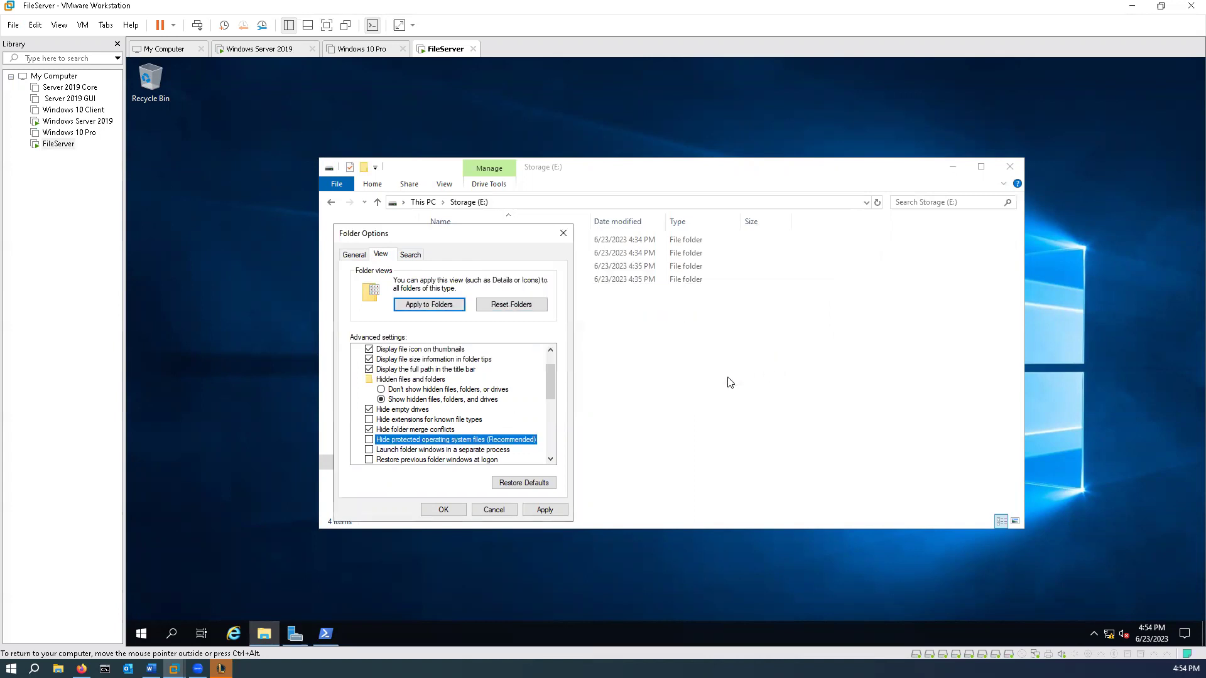
{"action": "left_click", "coordinate": [380, 432]}
{"action": "left_click", "coordinate": [369, 409]}
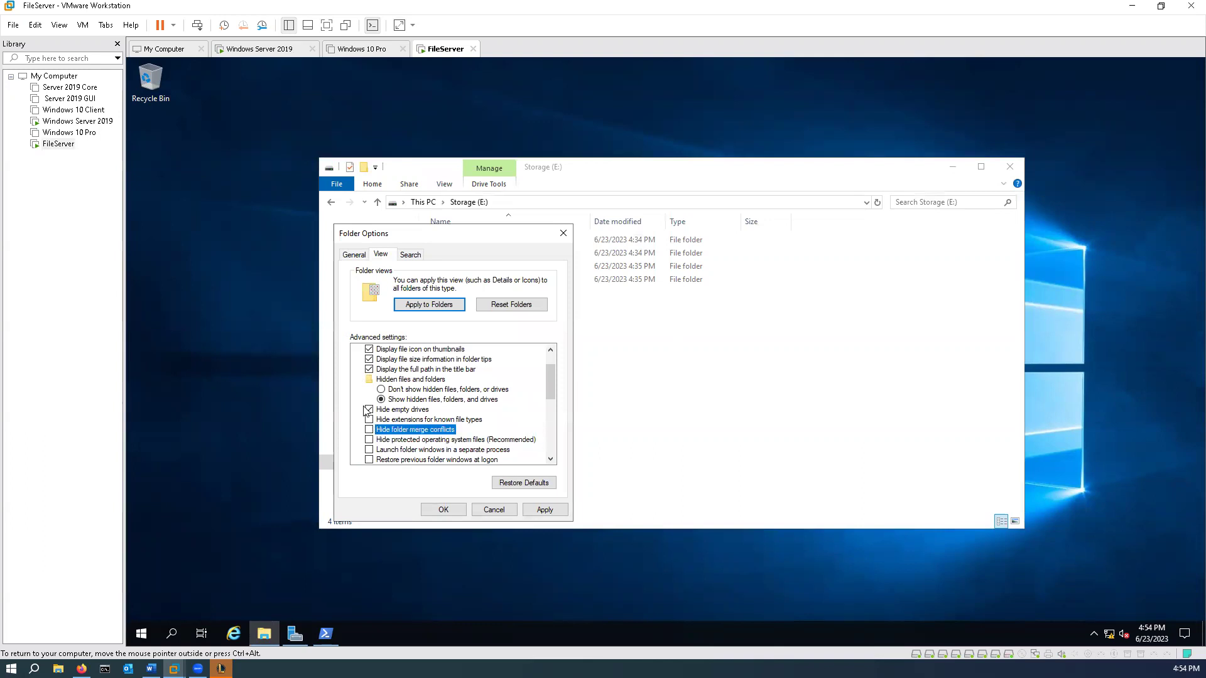
{"action": "left_click", "coordinate": [554, 506]}
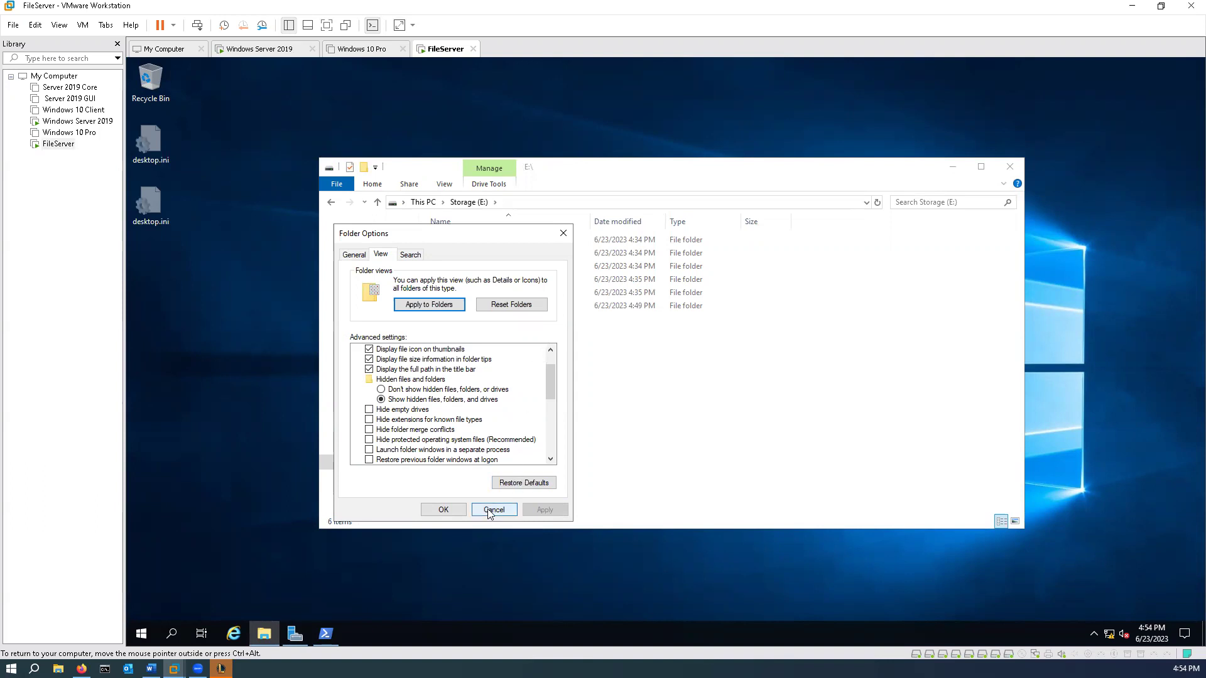
Hide empty drives, known file extensions, folder merge conflicts and protected operating system files again, apply, and close Folder Options
{"action": "left_click", "coordinate": [369, 410]}
{"action": "left_click", "coordinate": [370, 421]}
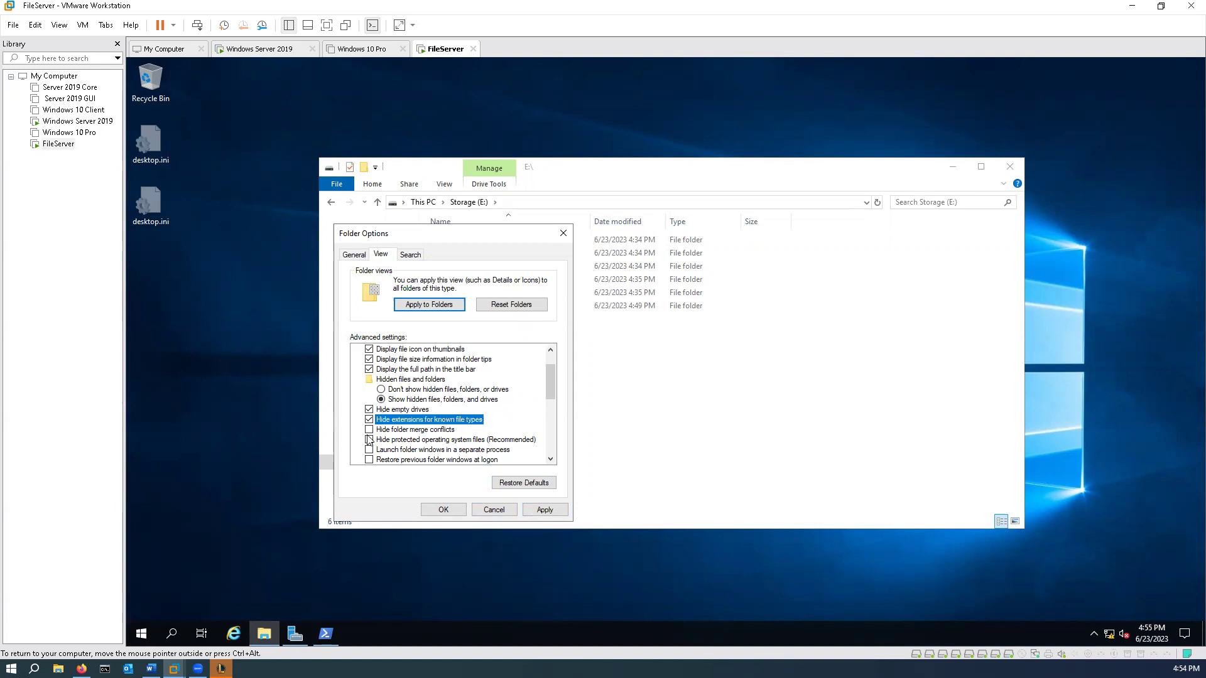
{"action": "left_click", "coordinate": [369, 430]}
{"action": "left_click", "coordinate": [369, 439]}
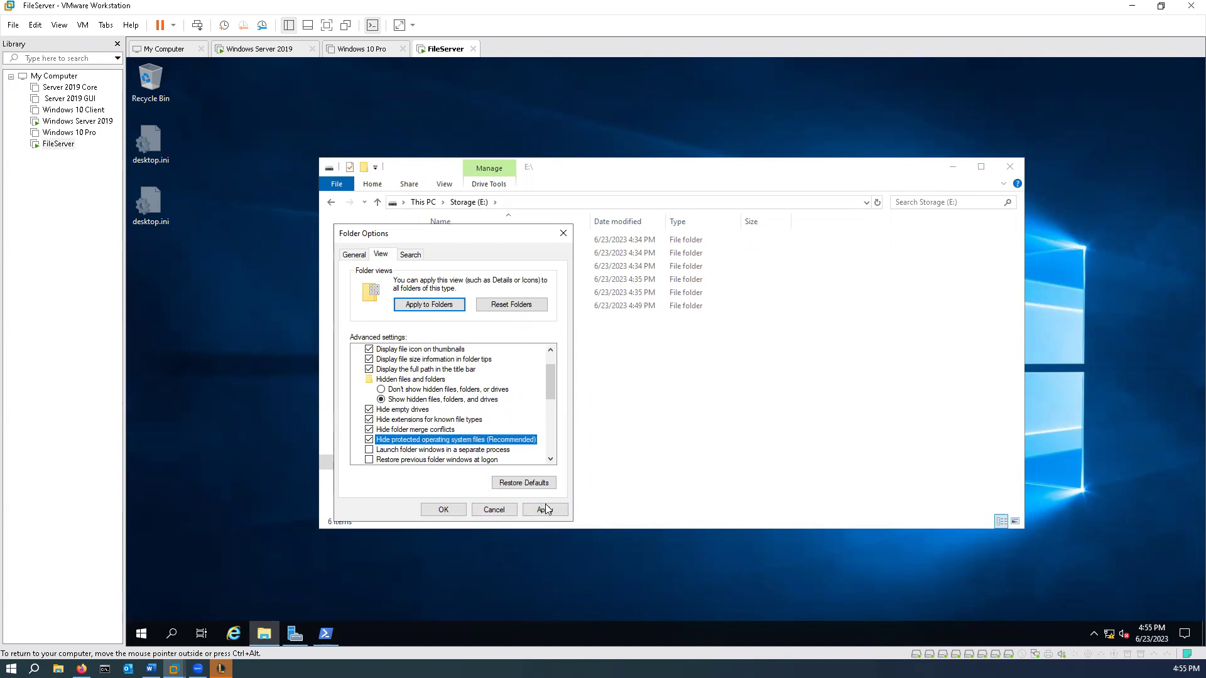
{"action": "left_click", "coordinate": [544, 510]}
{"action": "left_click", "coordinate": [444, 509]}
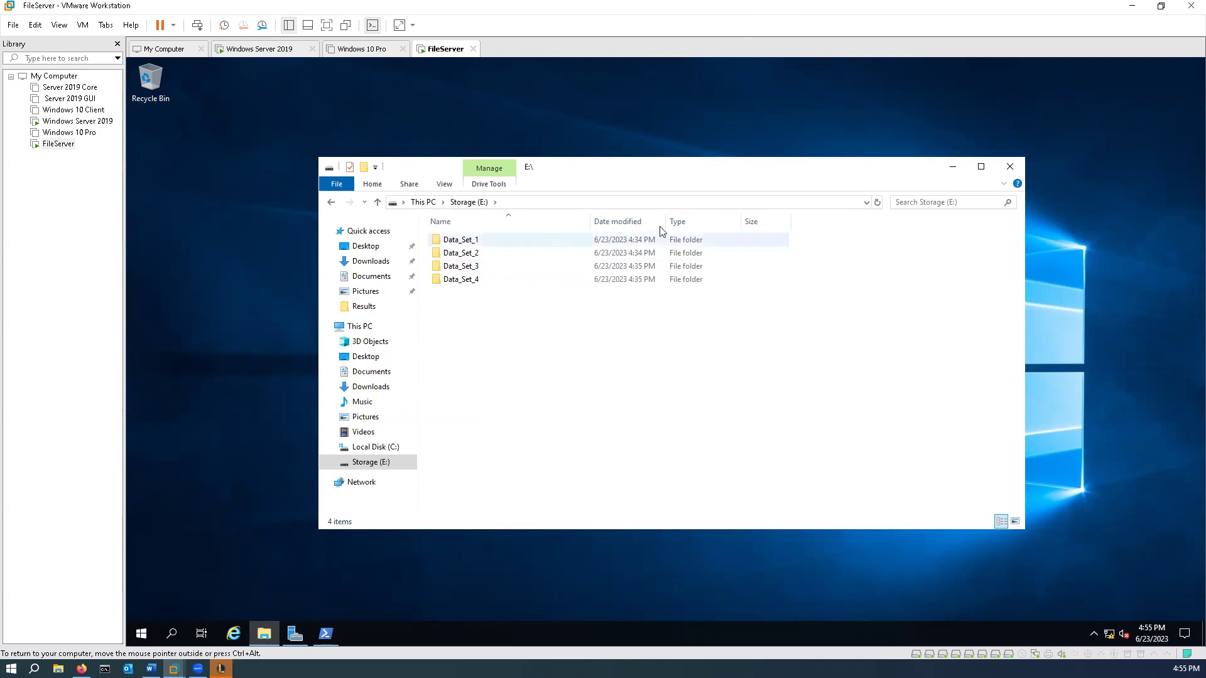
Reopen the folder view options and turn off hiding of empty drives, extensions for known file types and folder merge conflicts
{"action": "left_click", "coordinate": [445, 184]}
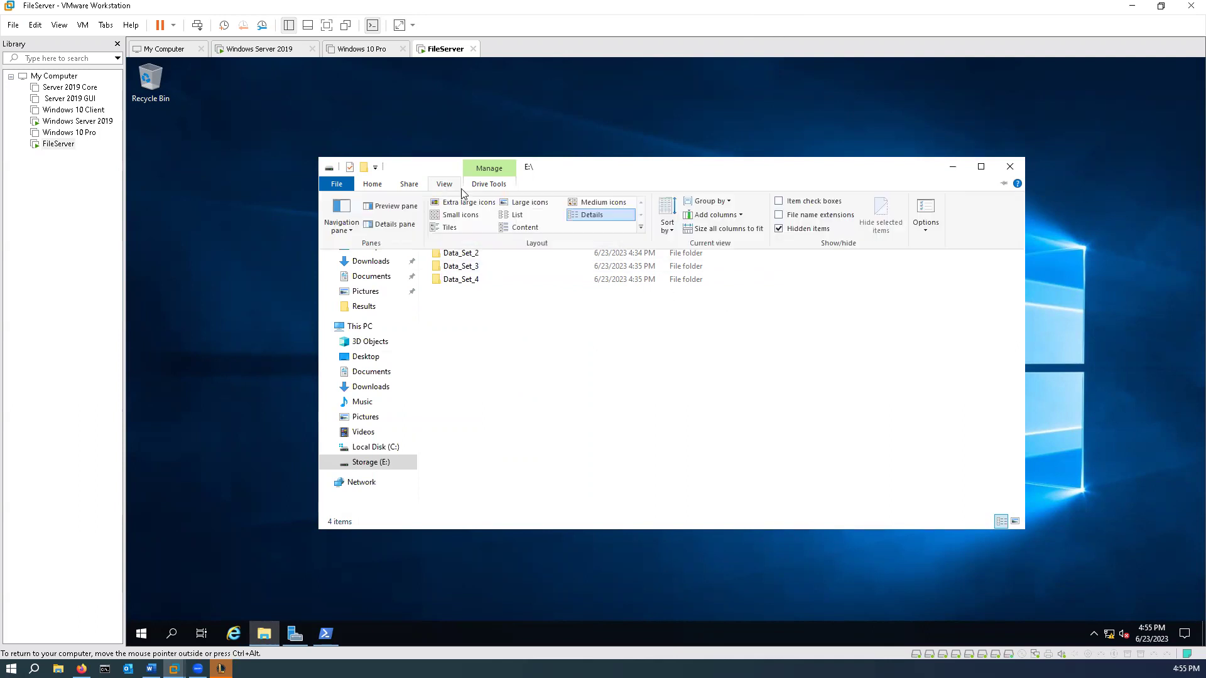
{"action": "left_click", "coordinate": [928, 235]}
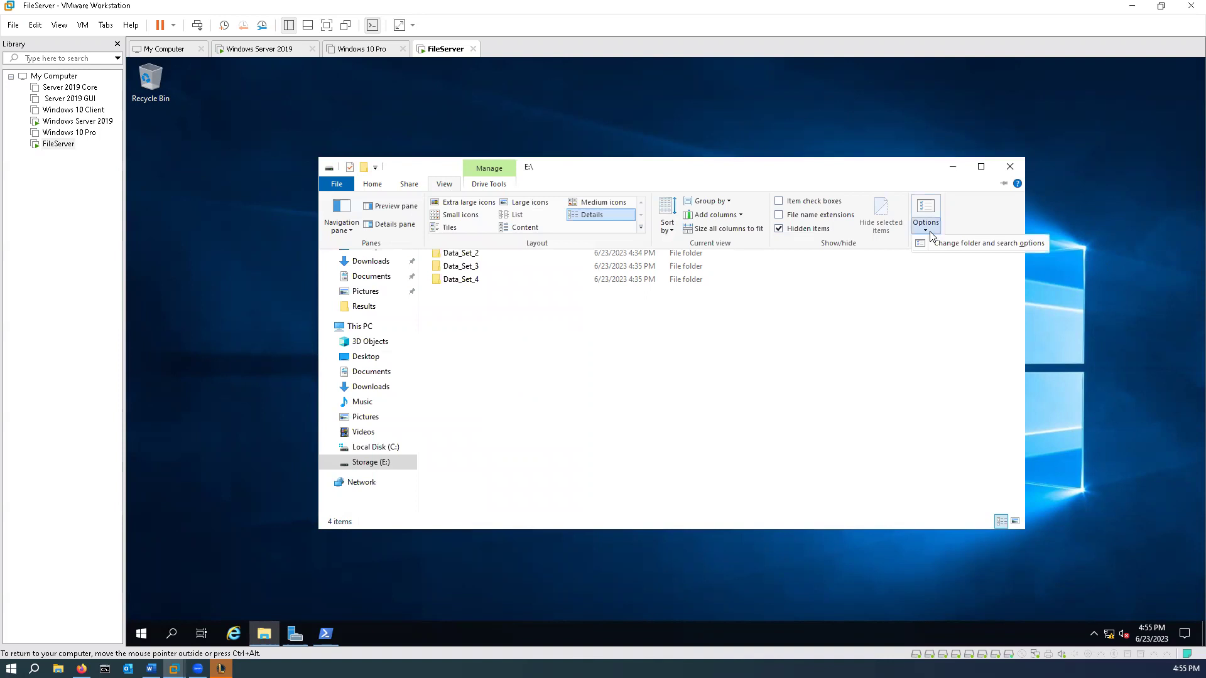
{"action": "left_click", "coordinate": [1016, 244]}
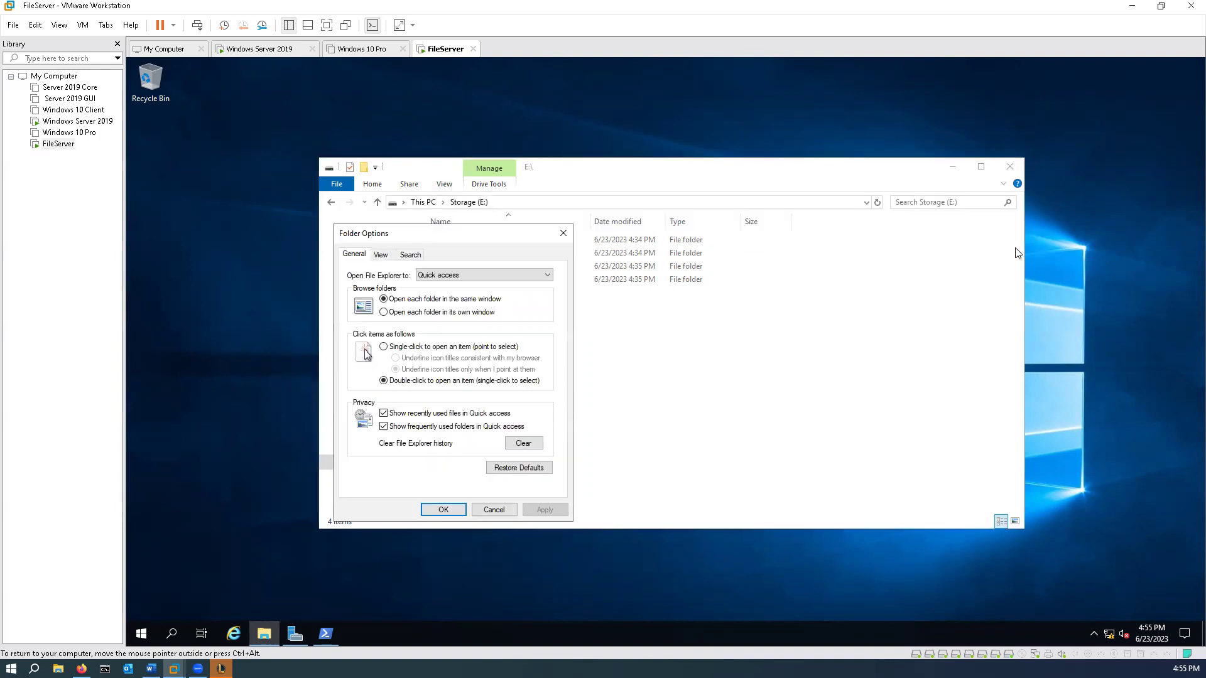
{"action": "left_click", "coordinate": [378, 255]}
{"action": "left_click", "coordinate": [368, 441]}
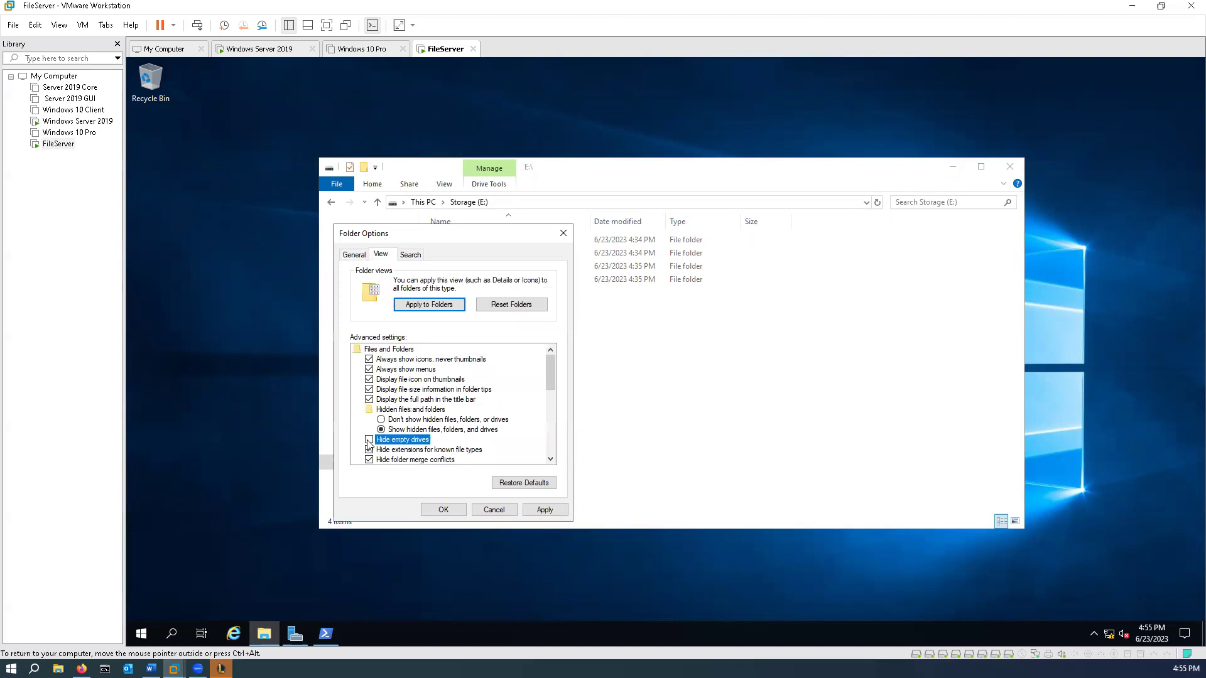
{"action": "left_click", "coordinate": [369, 450]}
{"action": "left_click", "coordinate": [369, 460]}
Turn off hiding of protected operating system files, accept the warning, apply the change, and close Folder Options
{"action": "scroll", "coordinate": [380, 440], "scroll_direction": "down", "scroll_amount": 1}
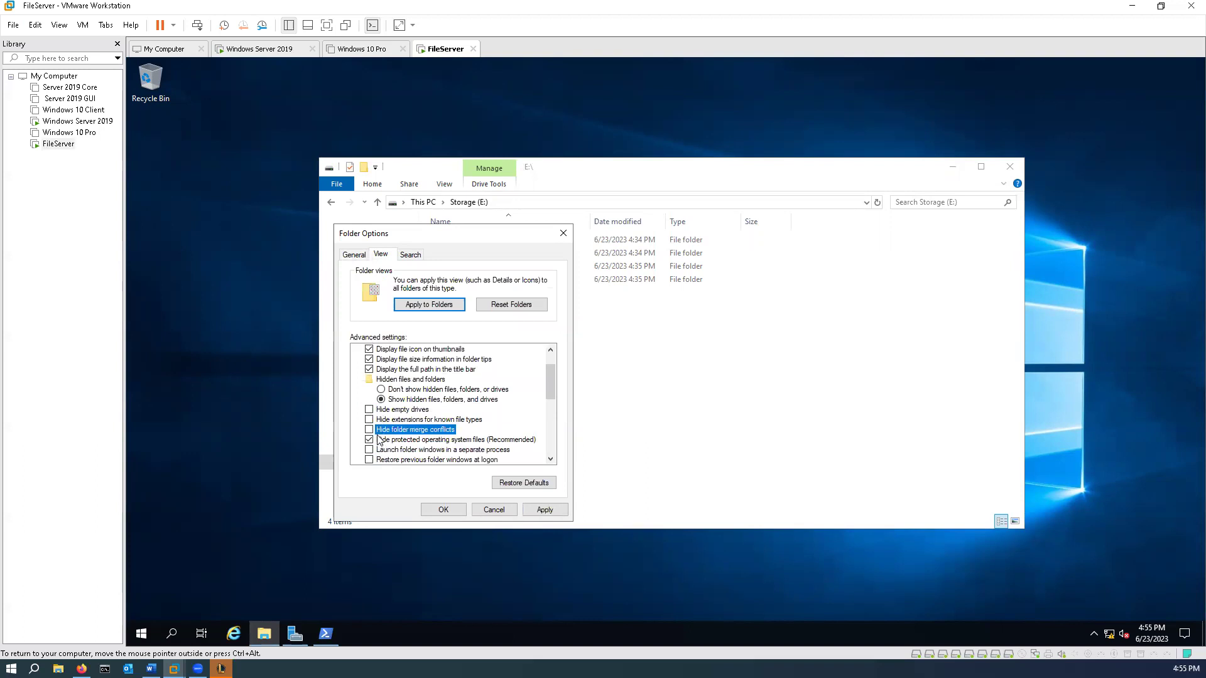
{"action": "left_click", "coordinate": [370, 440]}
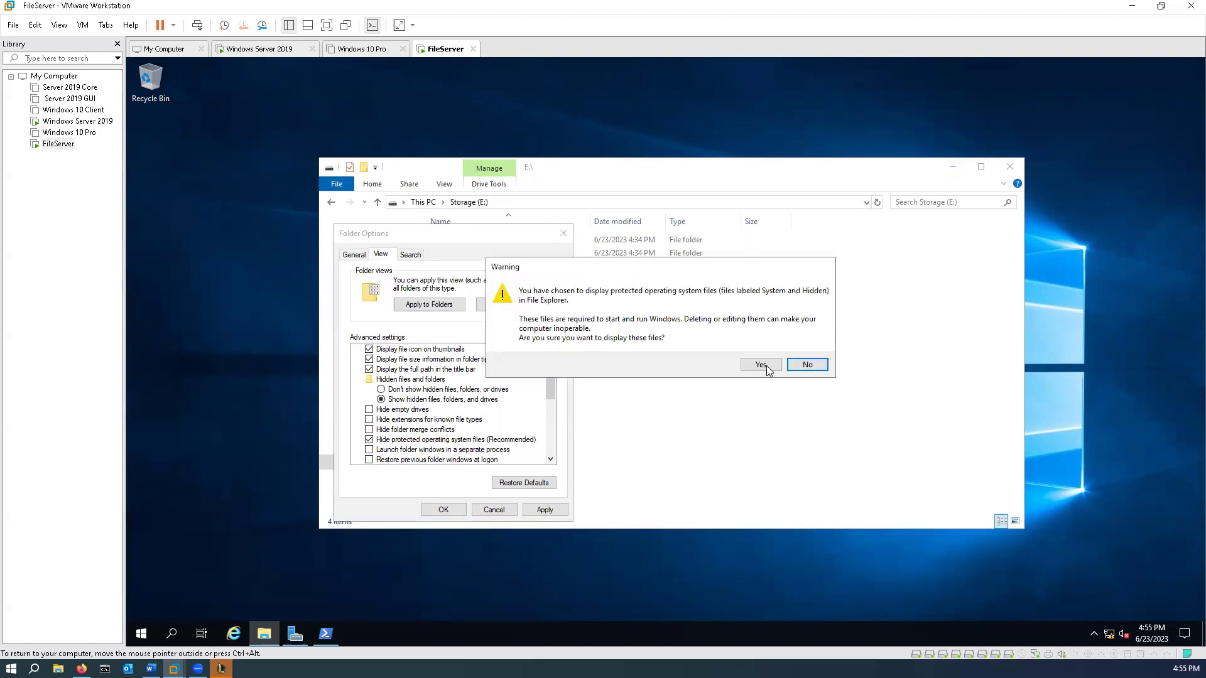
{"action": "left_click", "coordinate": [761, 365]}
{"action": "left_click", "coordinate": [542, 511]}
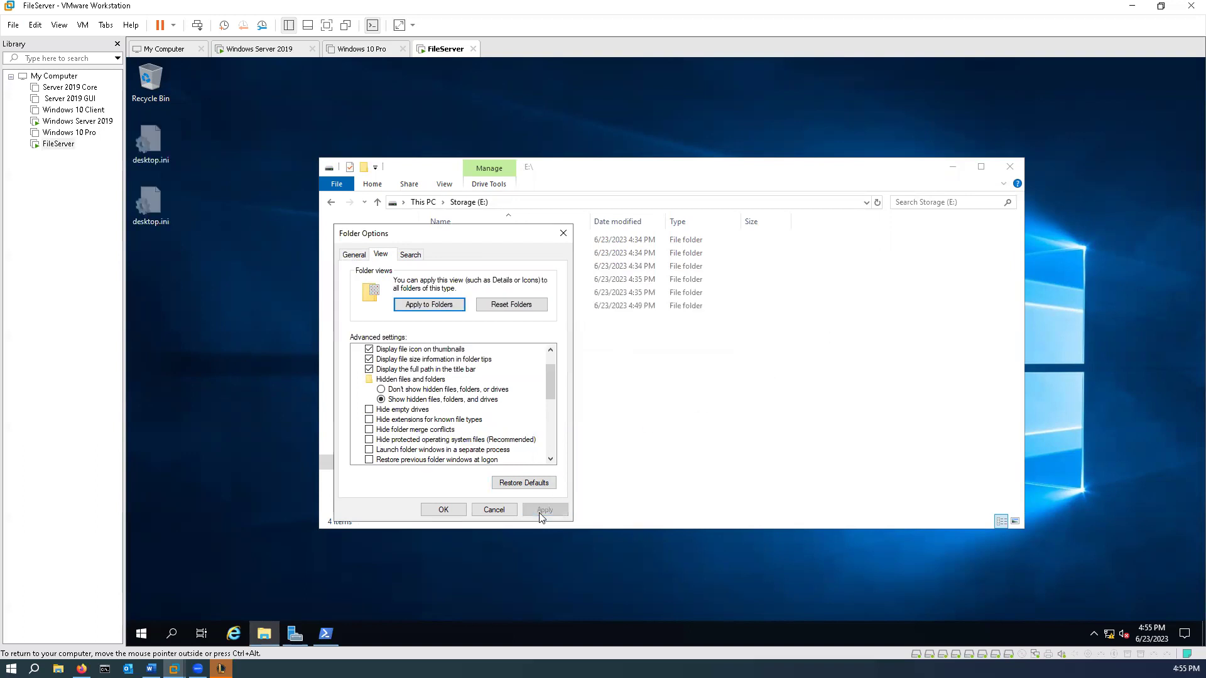
{"action": "left_click", "coordinate": [444, 510]}
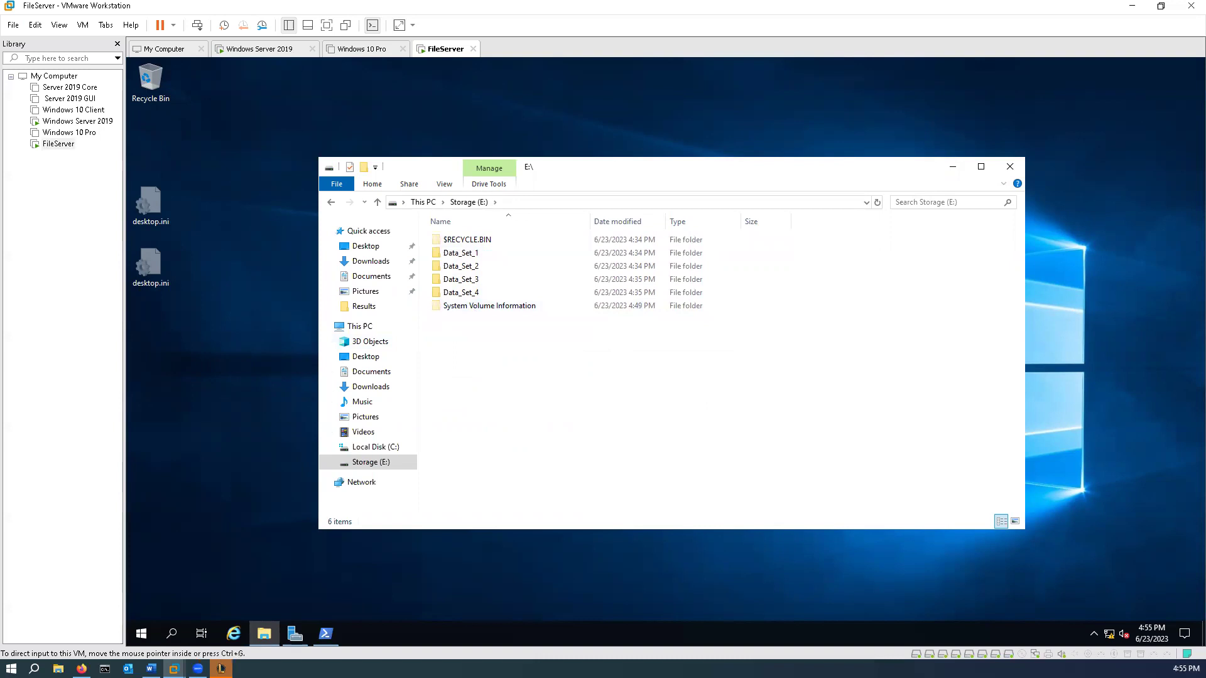
Try to open the System Volume Information folder on E: and dismiss the resulting message
{"action": "double_click", "coordinate": [450, 307]}
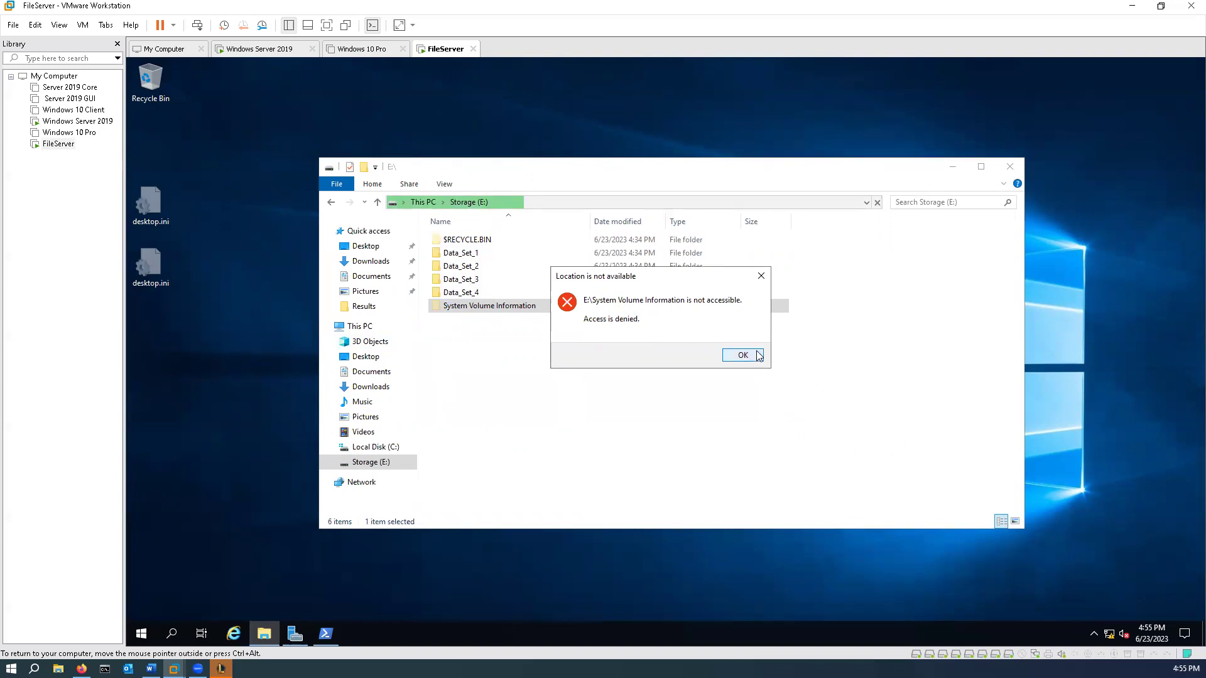
{"action": "key", "text": "ctrl+alt"}
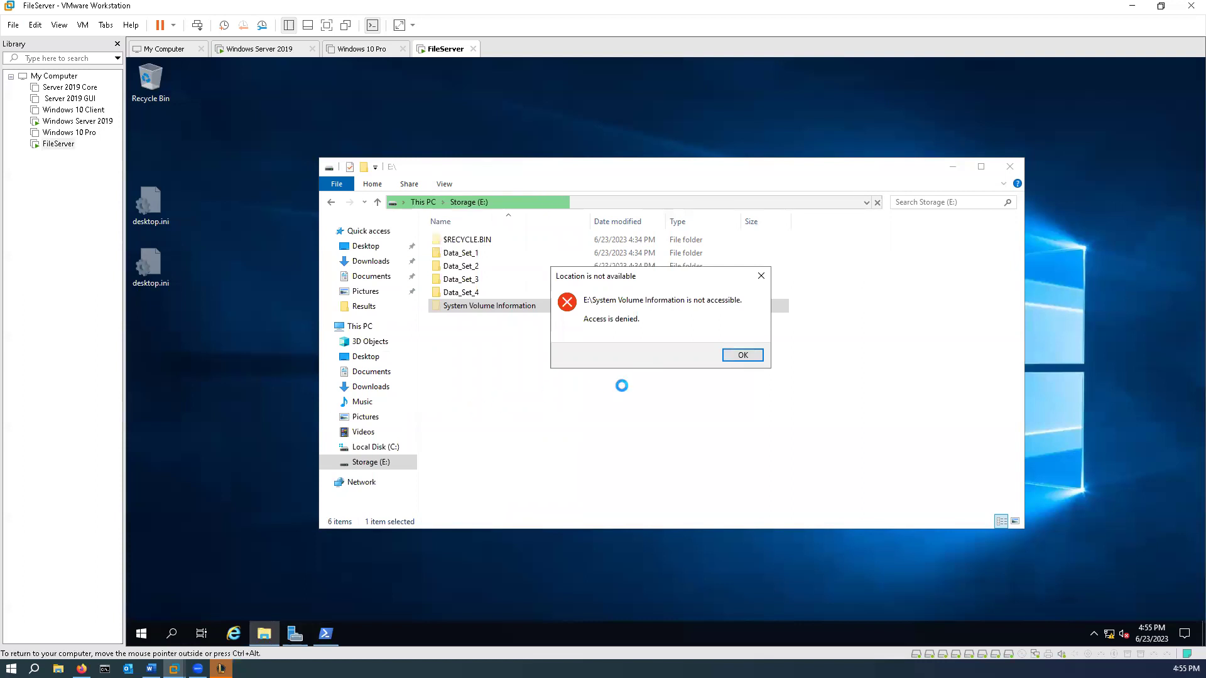
{"action": "left_click", "coordinate": [744, 357]}
Edit the security permissions of the System Volume Information folder on E: and add the Administrator account
{"action": "right_click", "coordinate": [450, 304]}
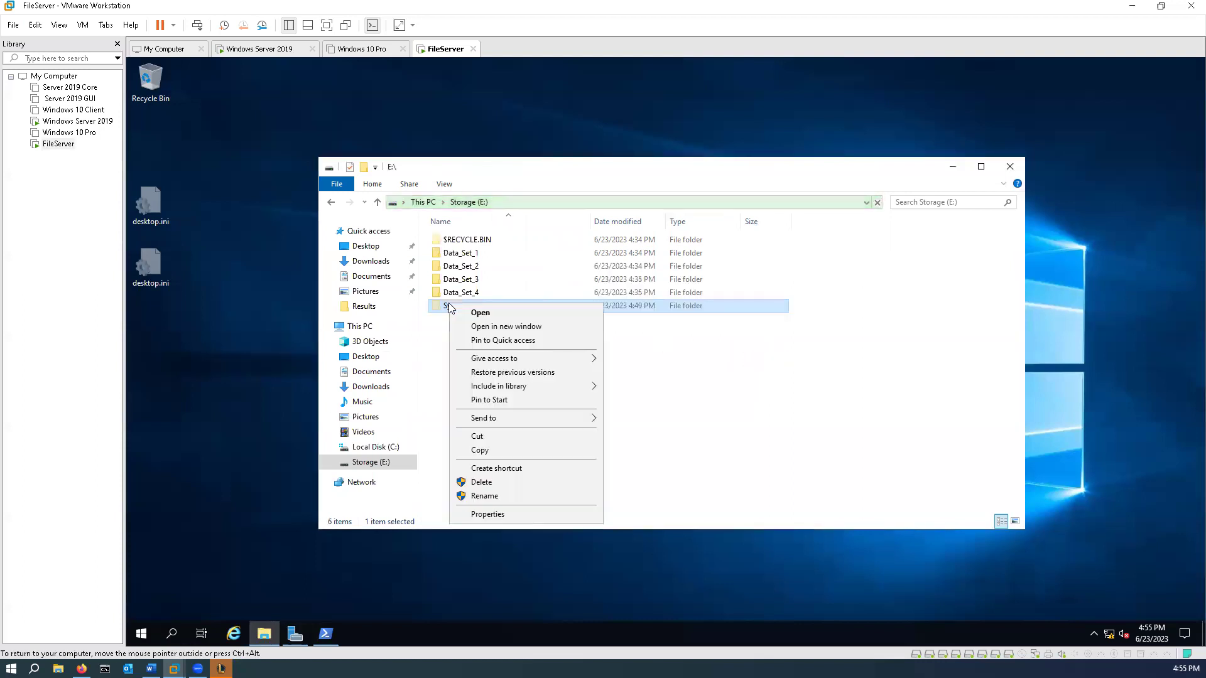
{"action": "left_click", "coordinate": [527, 514]}
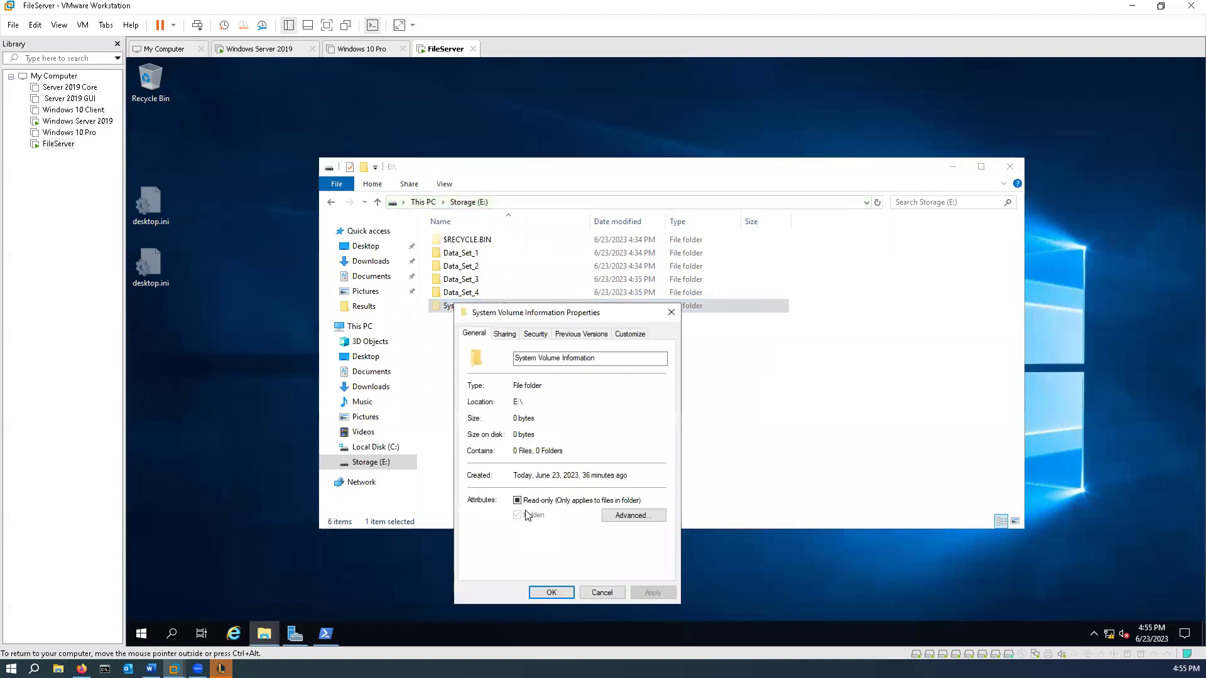
{"action": "left_click", "coordinate": [505, 334]}
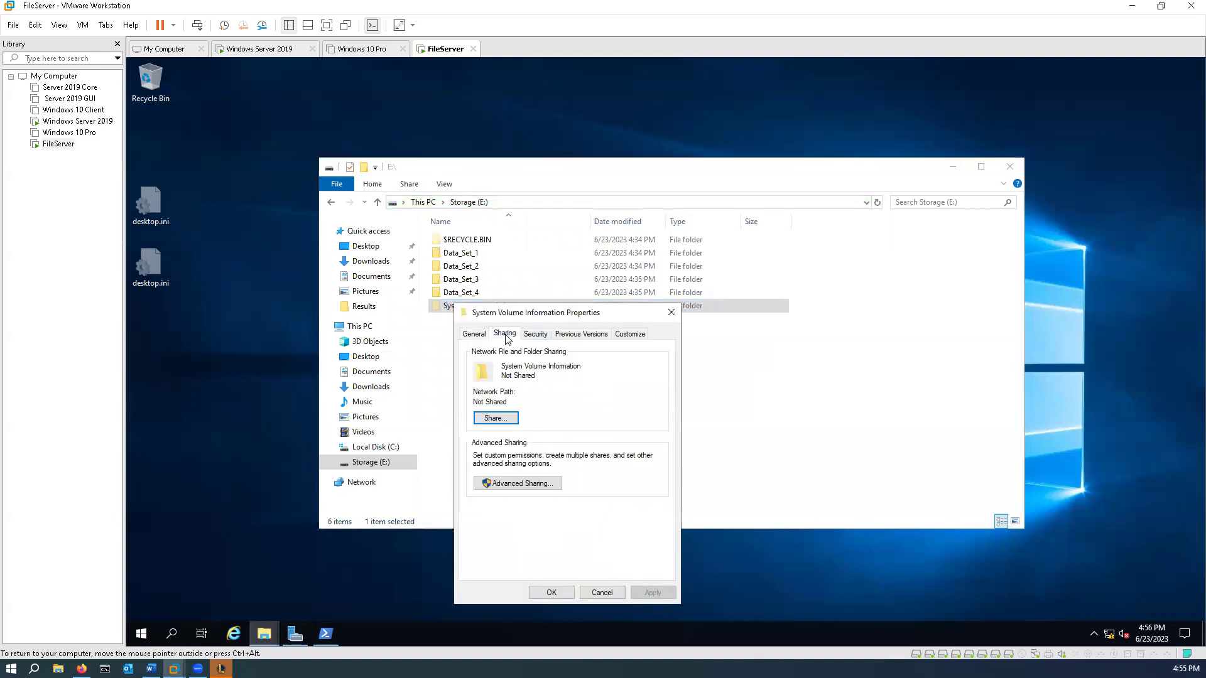
{"action": "left_click", "coordinate": [537, 335]}
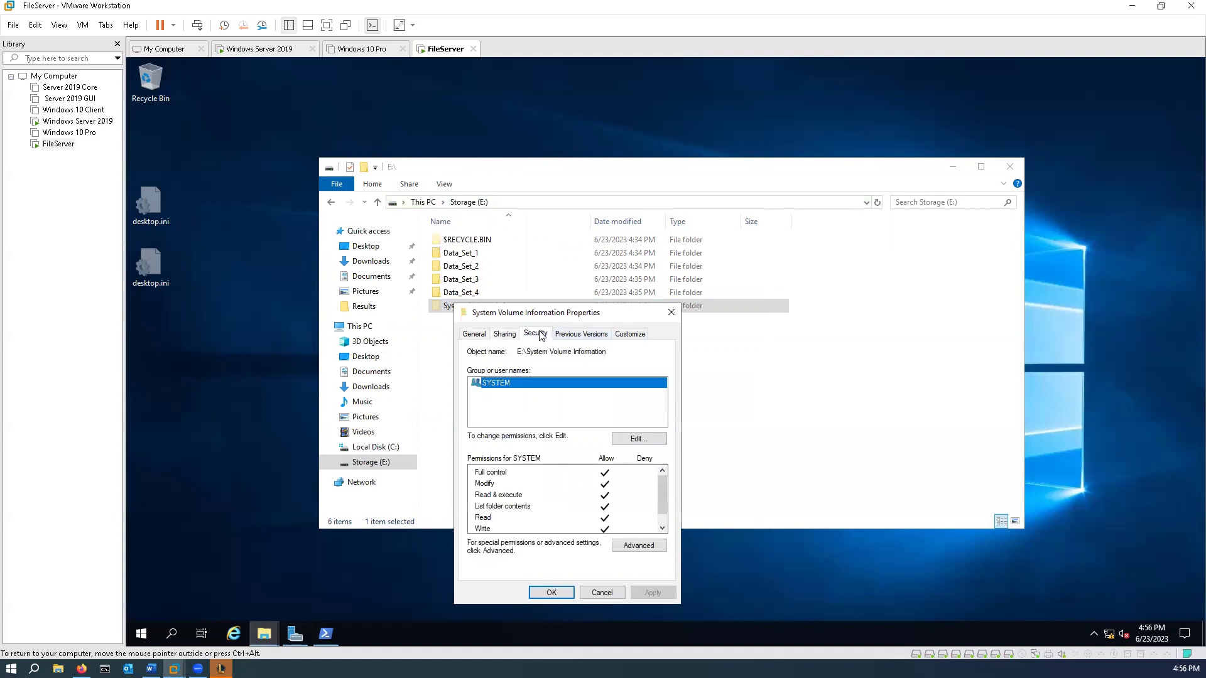
{"action": "left_click", "coordinate": [640, 440]}
{"action": "left_click", "coordinate": [633, 485]}
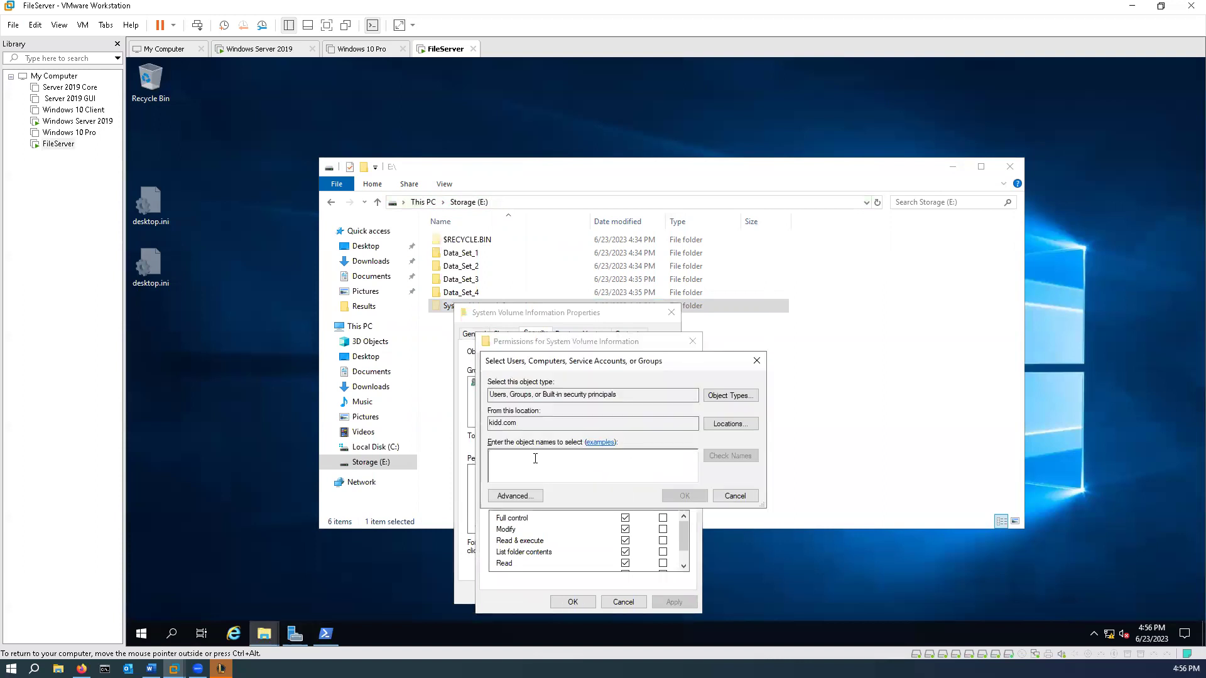
{"action": "type", "text": "aa"}
{"action": "type", "text": "ministrators"}
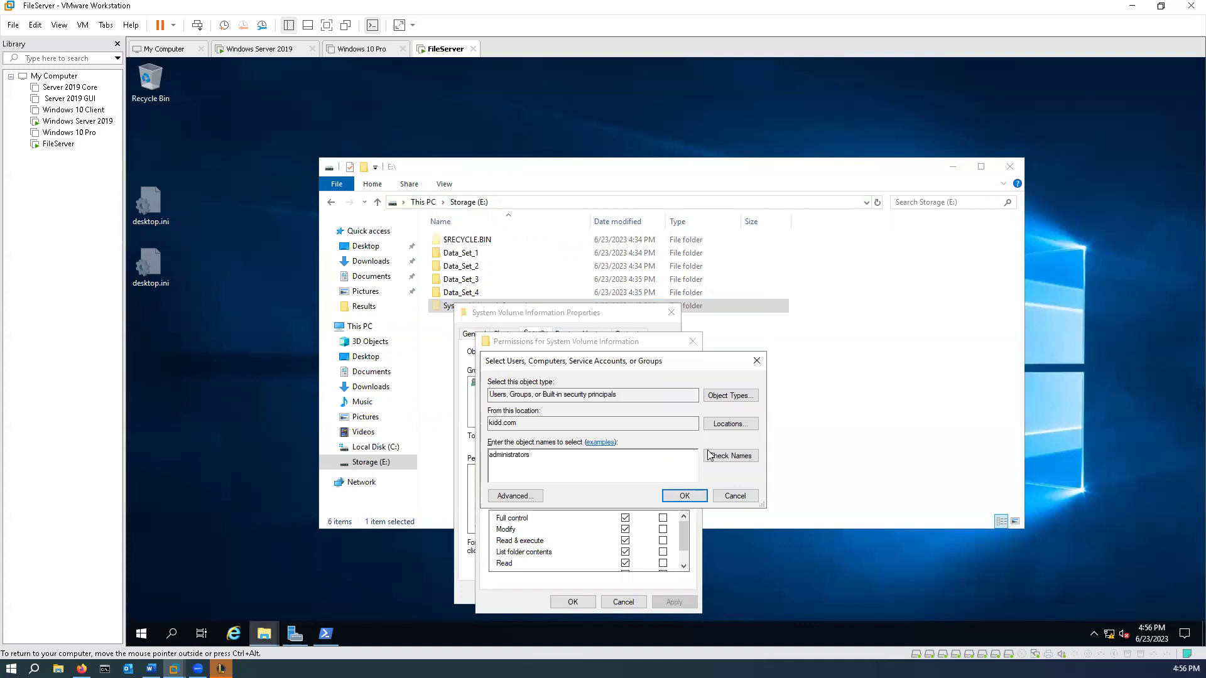
{"action": "left_click", "coordinate": [745, 458]}
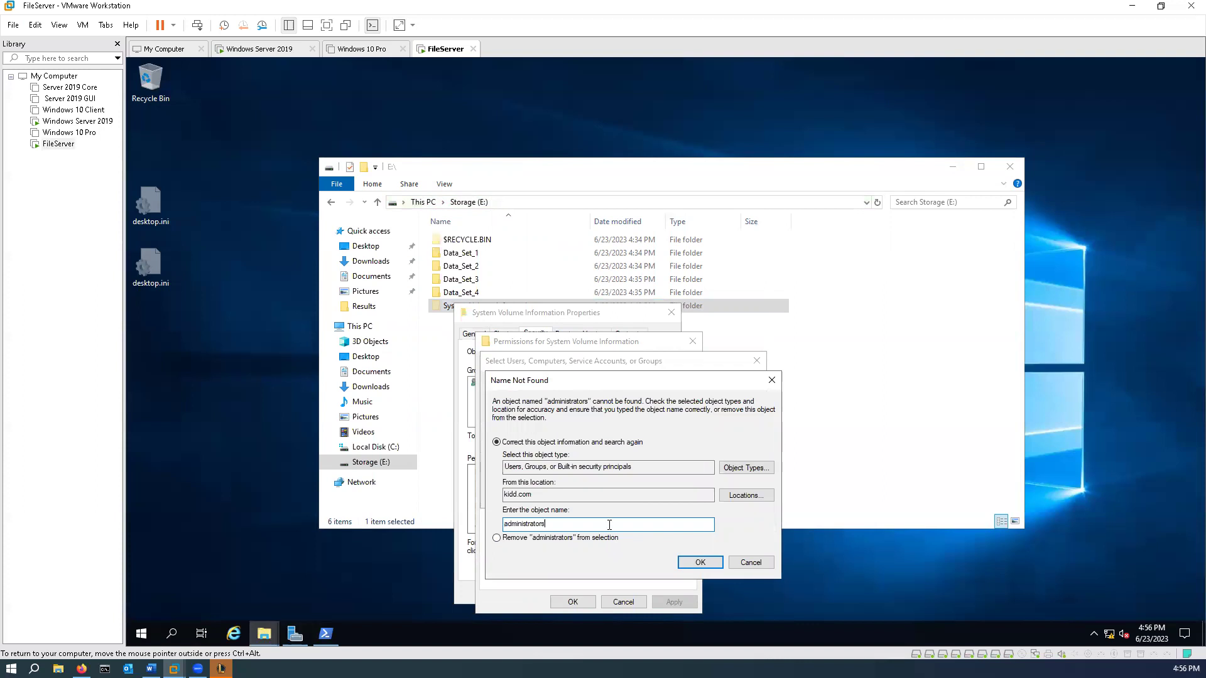
{"action": "left_click", "coordinate": [702, 564]}
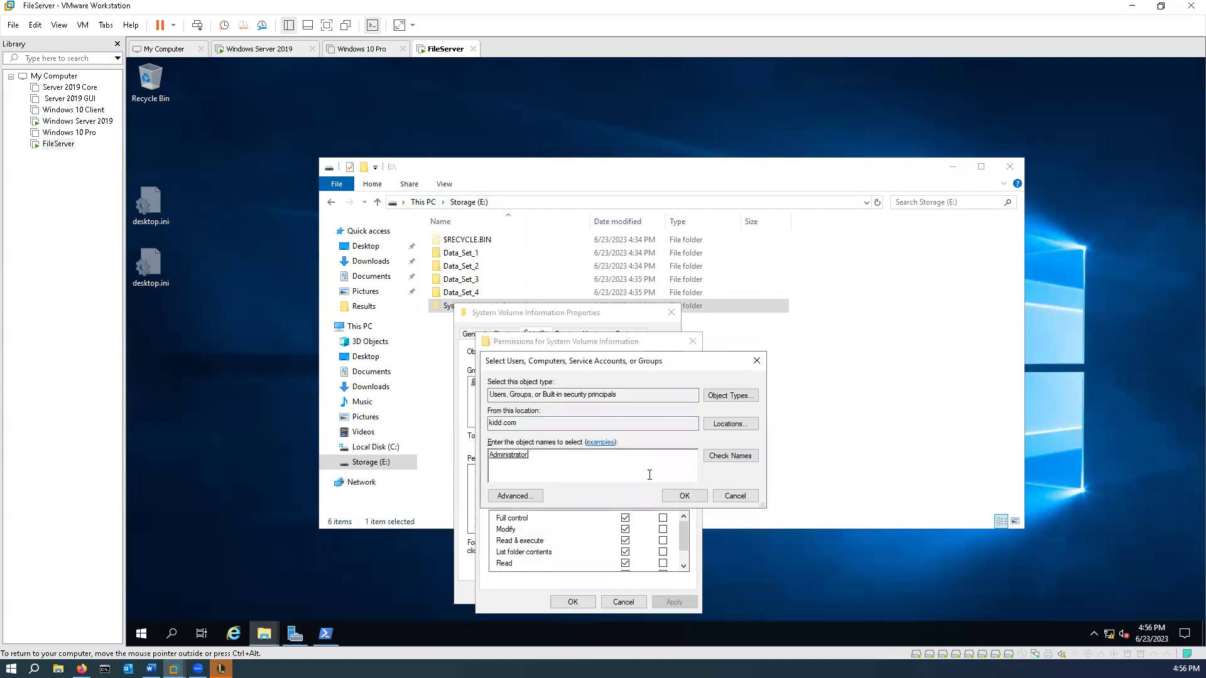
{"action": "left_click", "coordinate": [695, 497]}
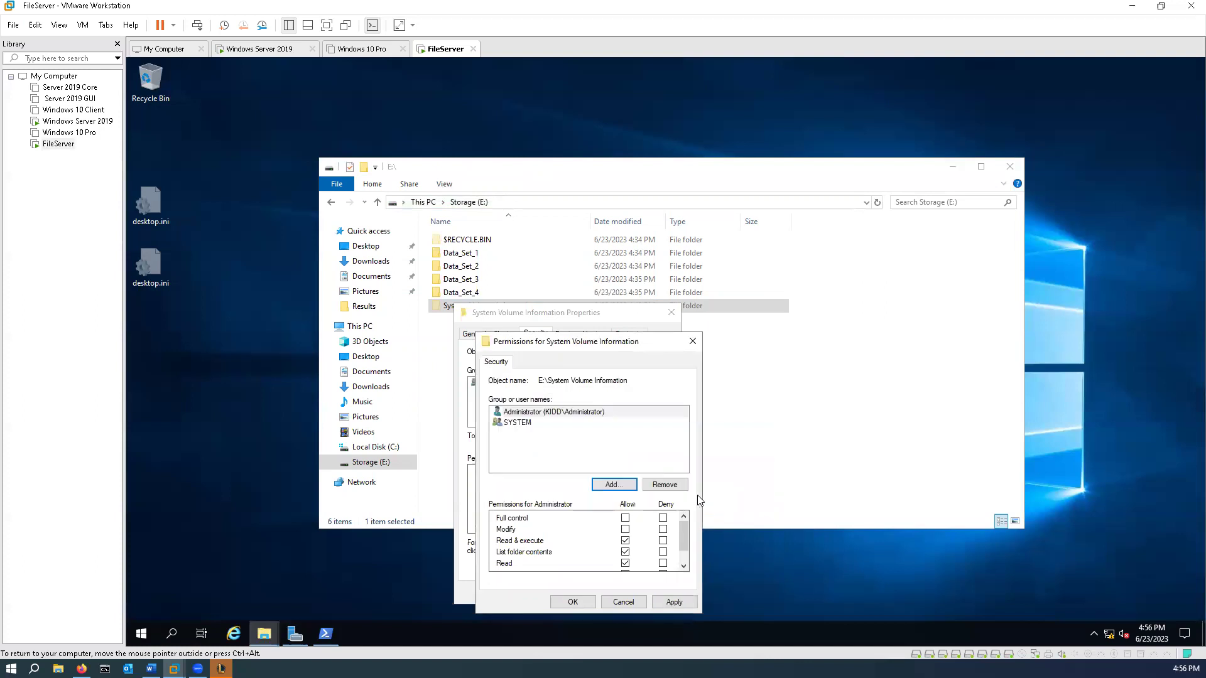
Allow Administrator full control of System Volume Information, apply it while continuing past the errors, and close the folder's properties
{"action": "left_click", "coordinate": [625, 519]}
{"action": "left_click", "coordinate": [677, 601]}
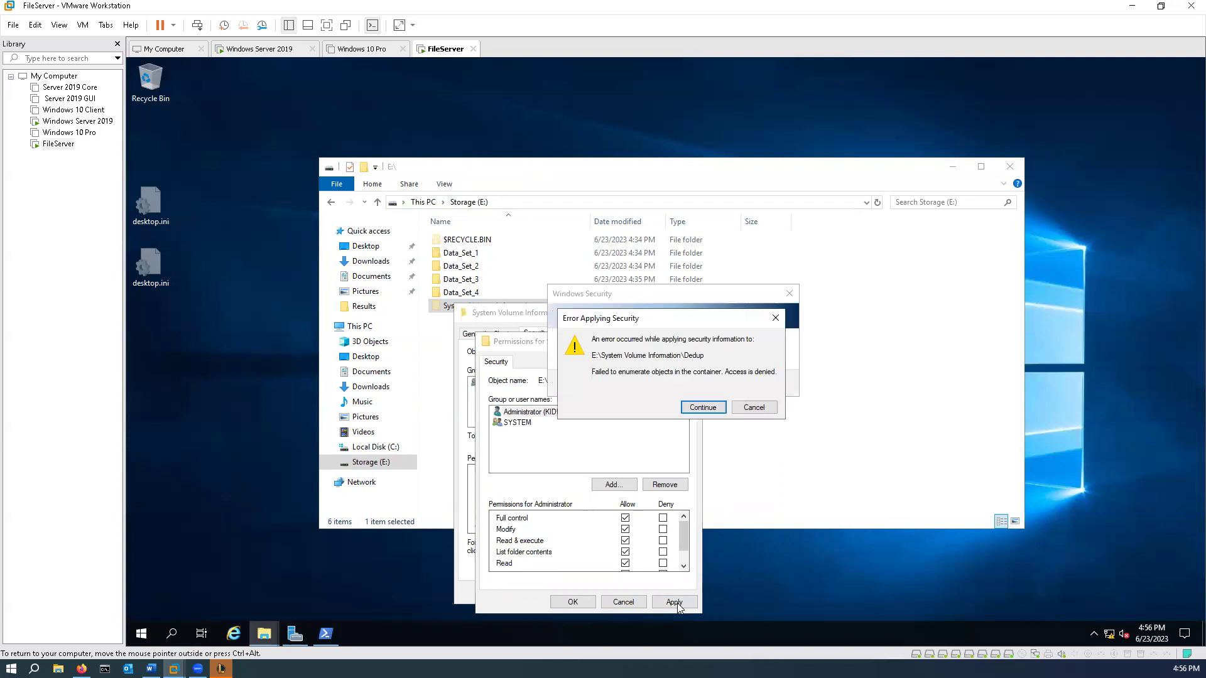
{"action": "left_click", "coordinate": [702, 408]}
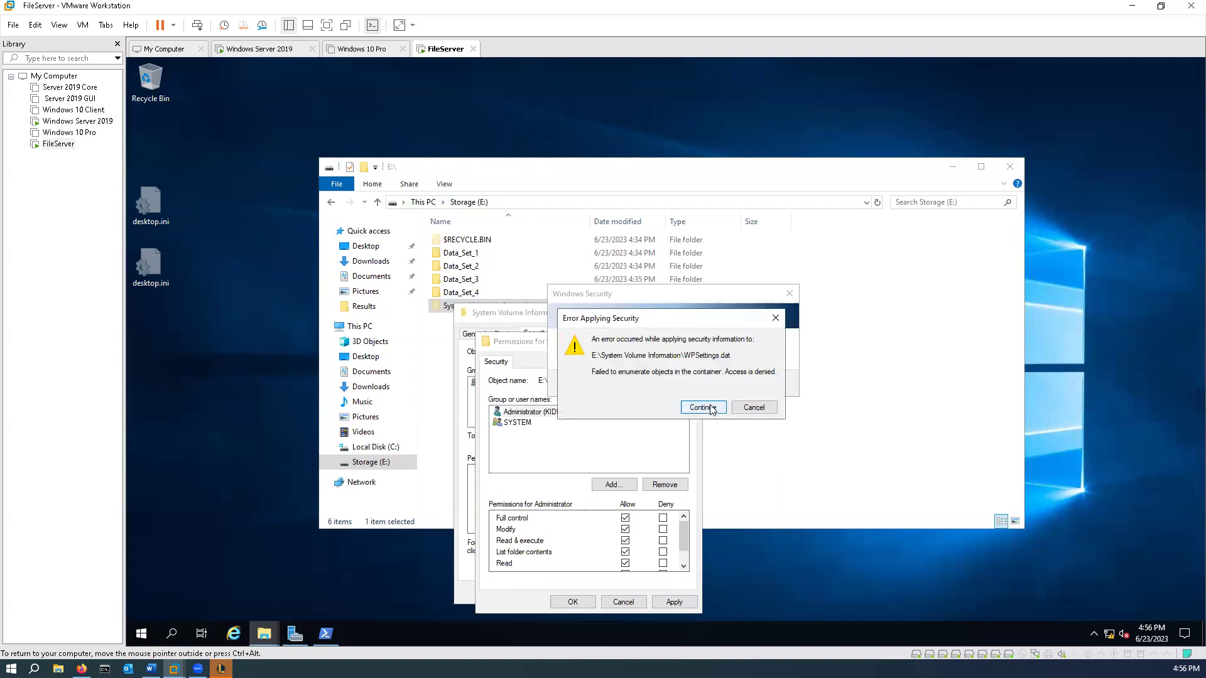
{"action": "left_click", "coordinate": [703, 407]}
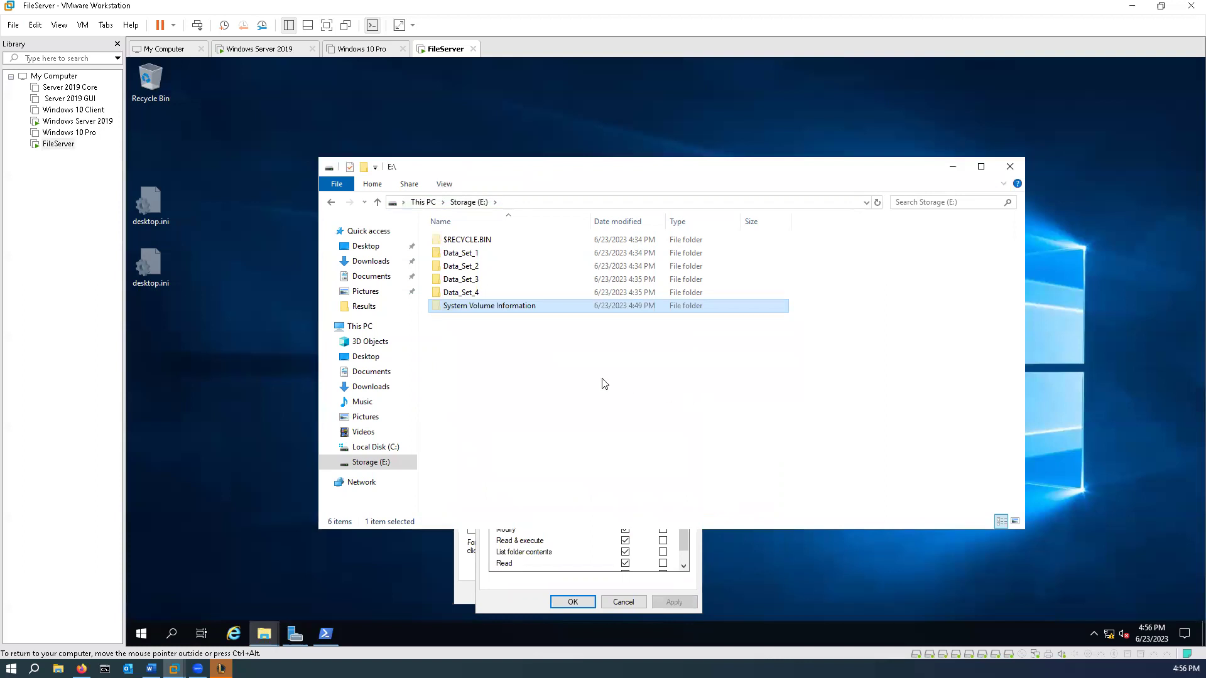
{"action": "left_click", "coordinate": [504, 601]}
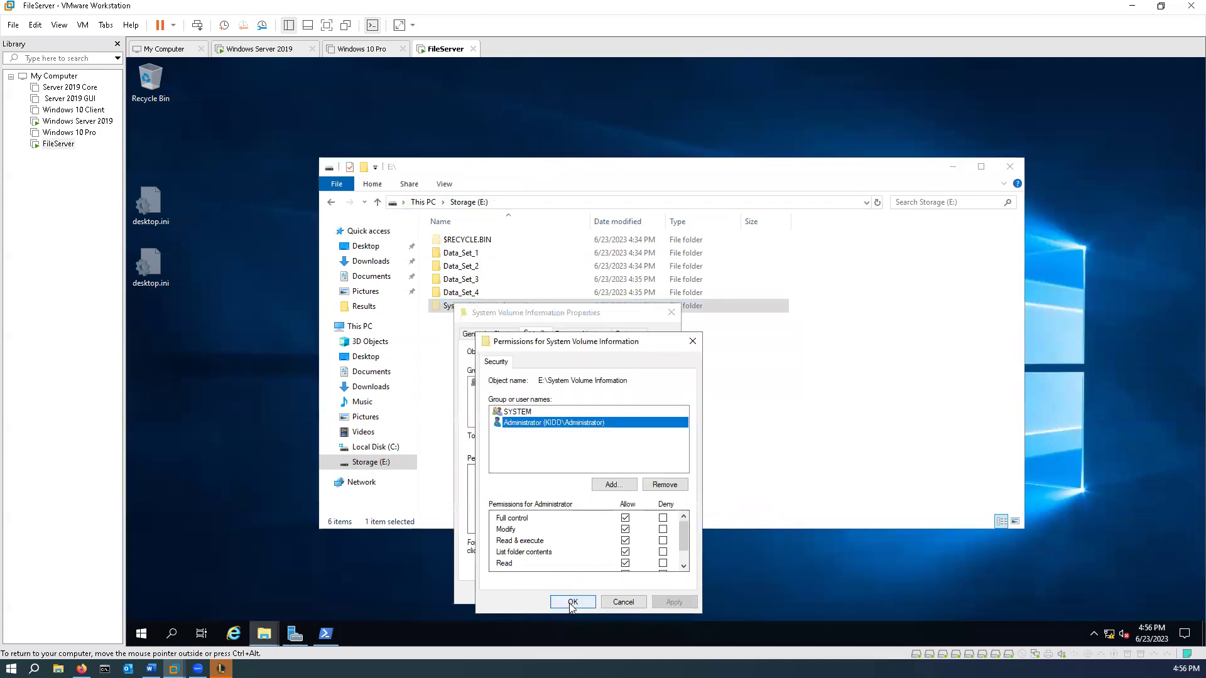
{"action": "left_click", "coordinate": [571, 602]}
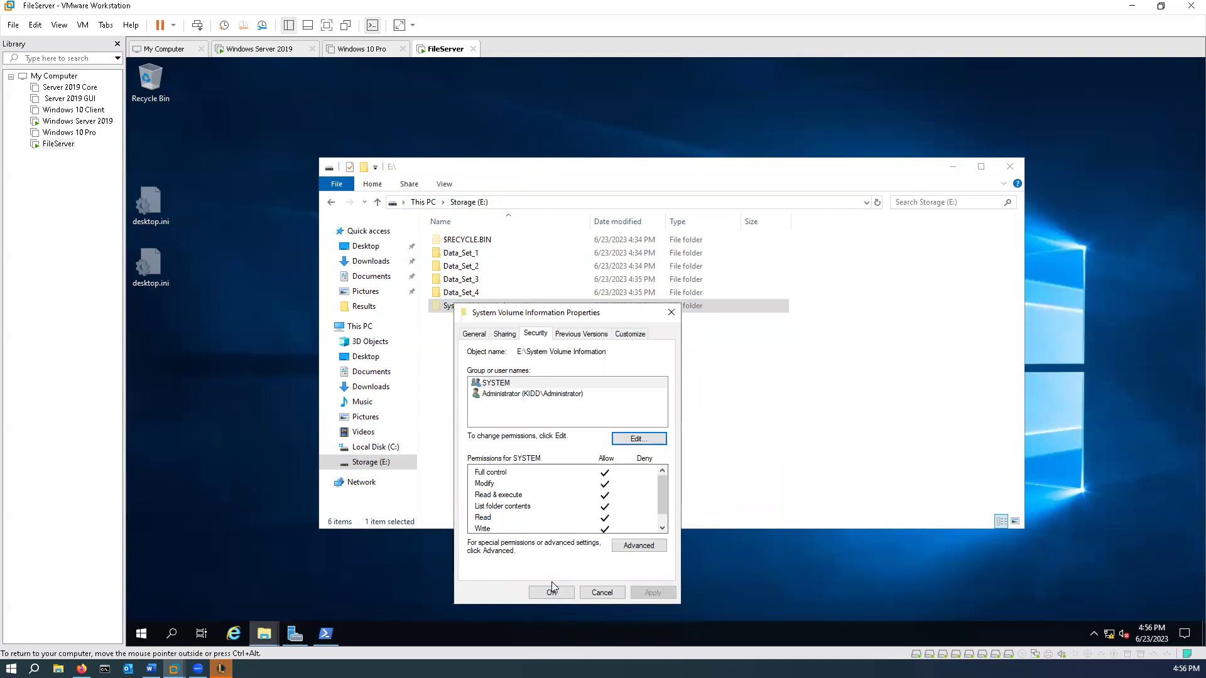
{"action": "left_click", "coordinate": [551, 592]}
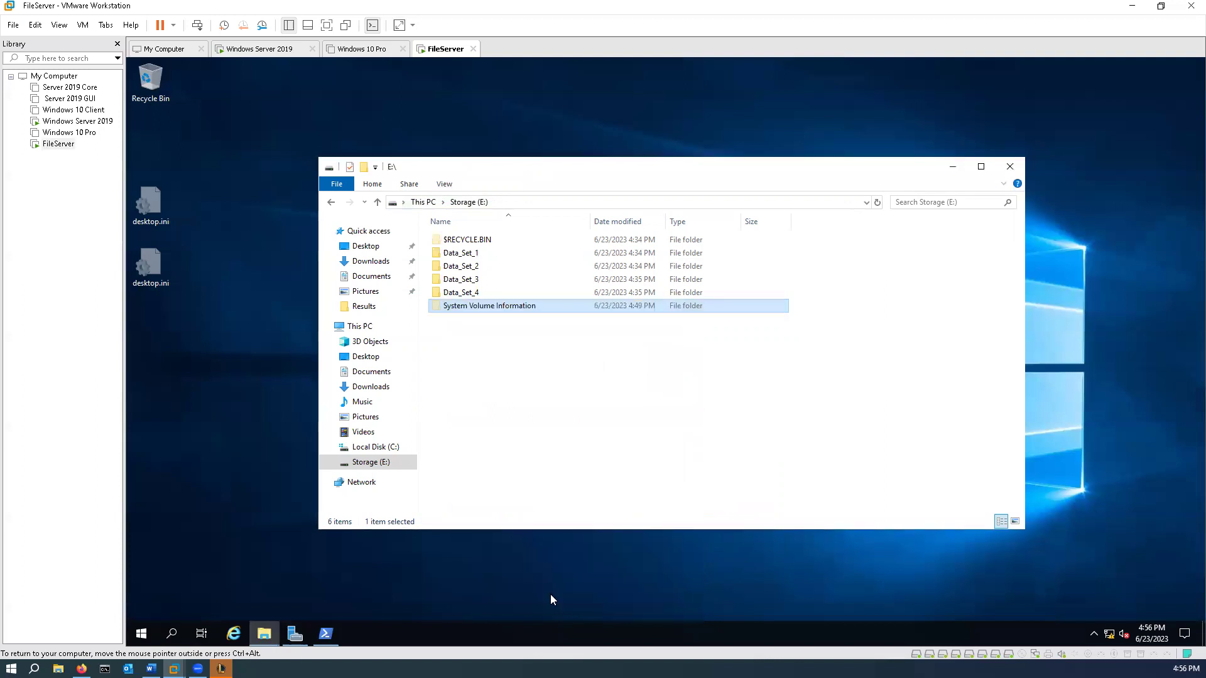
Open System Volume Information and inspect the advanced security settings of its Dedup folder without changing anything
{"action": "double_click", "coordinate": [476, 306]}
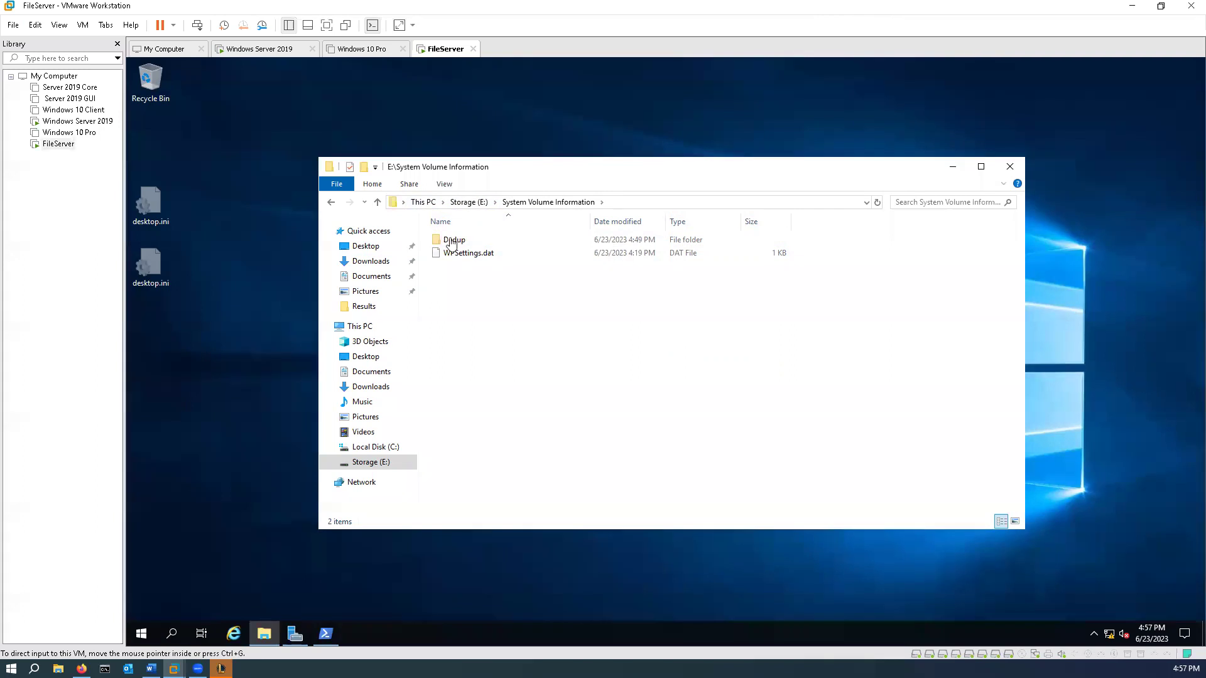
{"action": "right_click", "coordinate": [450, 241]}
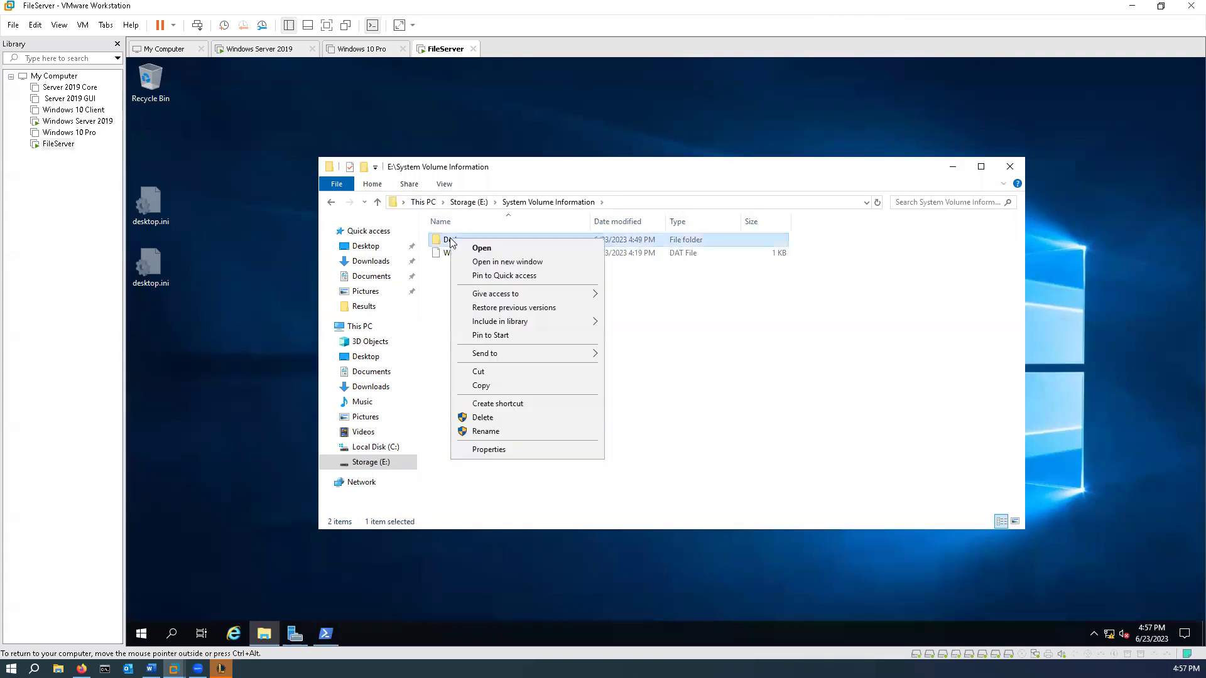
{"action": "left_click", "coordinate": [538, 451]}
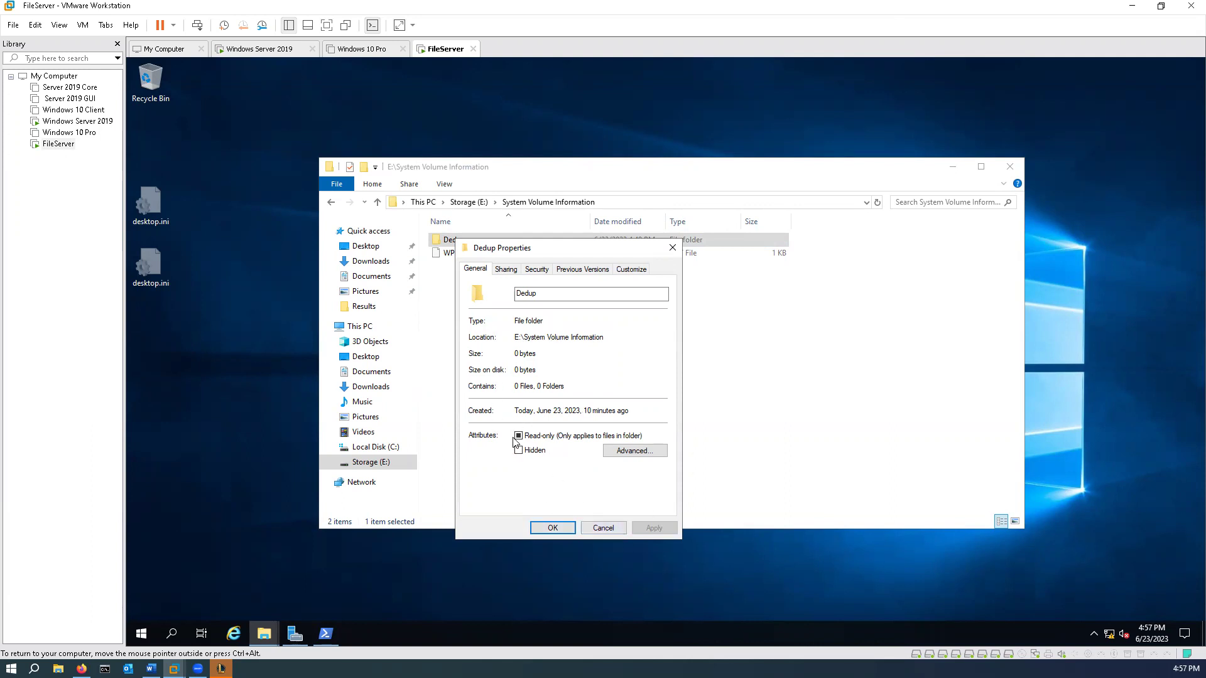
{"action": "left_click", "coordinate": [538, 270]}
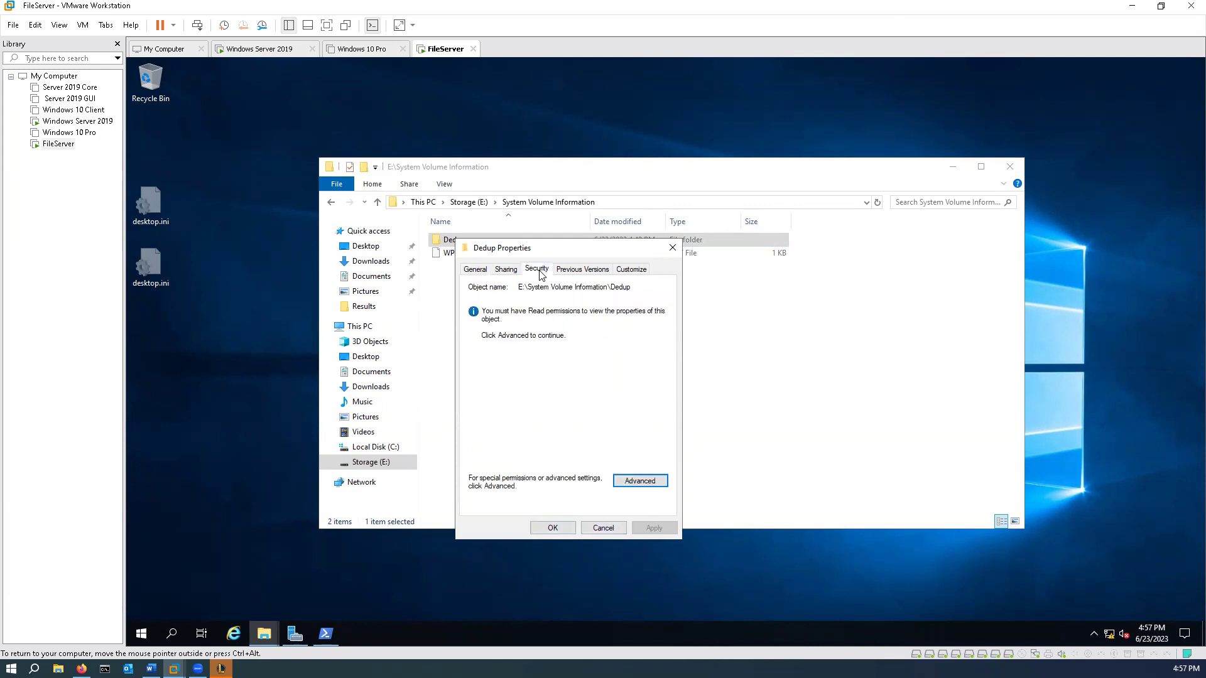
{"action": "left_click", "coordinate": [649, 485]}
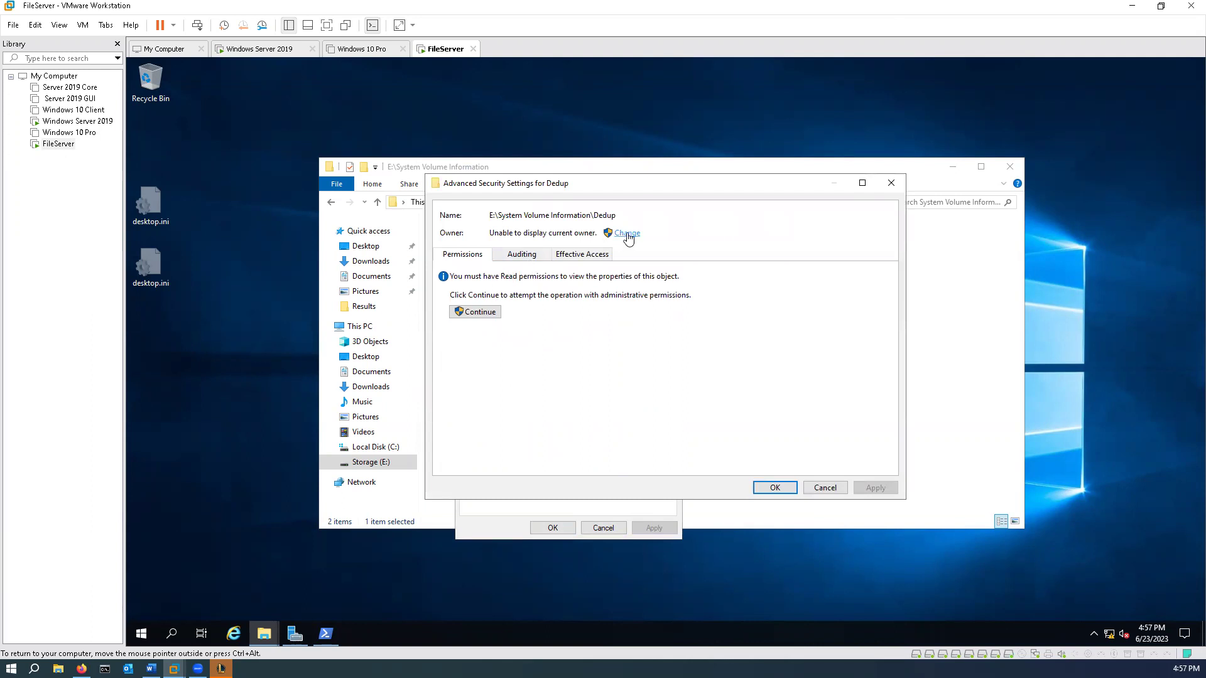
{"action": "left_click", "coordinate": [763, 488]}
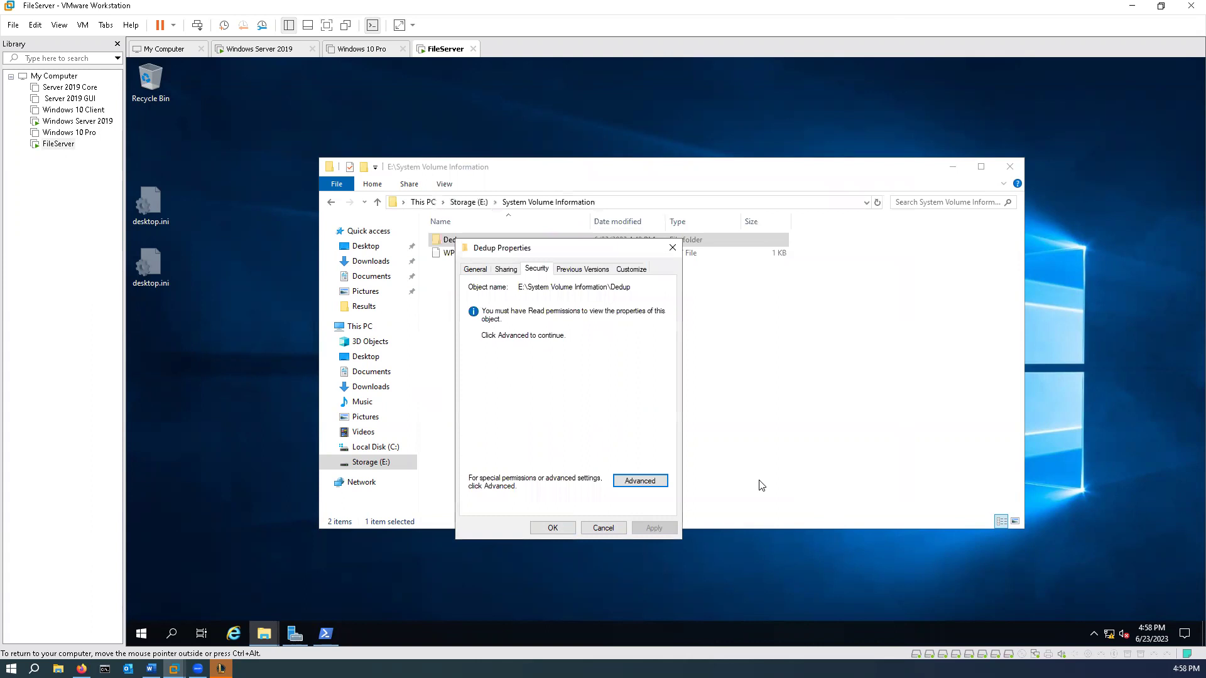
{"action": "left_click", "coordinate": [603, 528]}
Choose Administrator as the Dedup folder's owner in its advanced security settings, replacing the owner on subcontainers and objects
{"action": "right_click", "coordinate": [457, 239]}
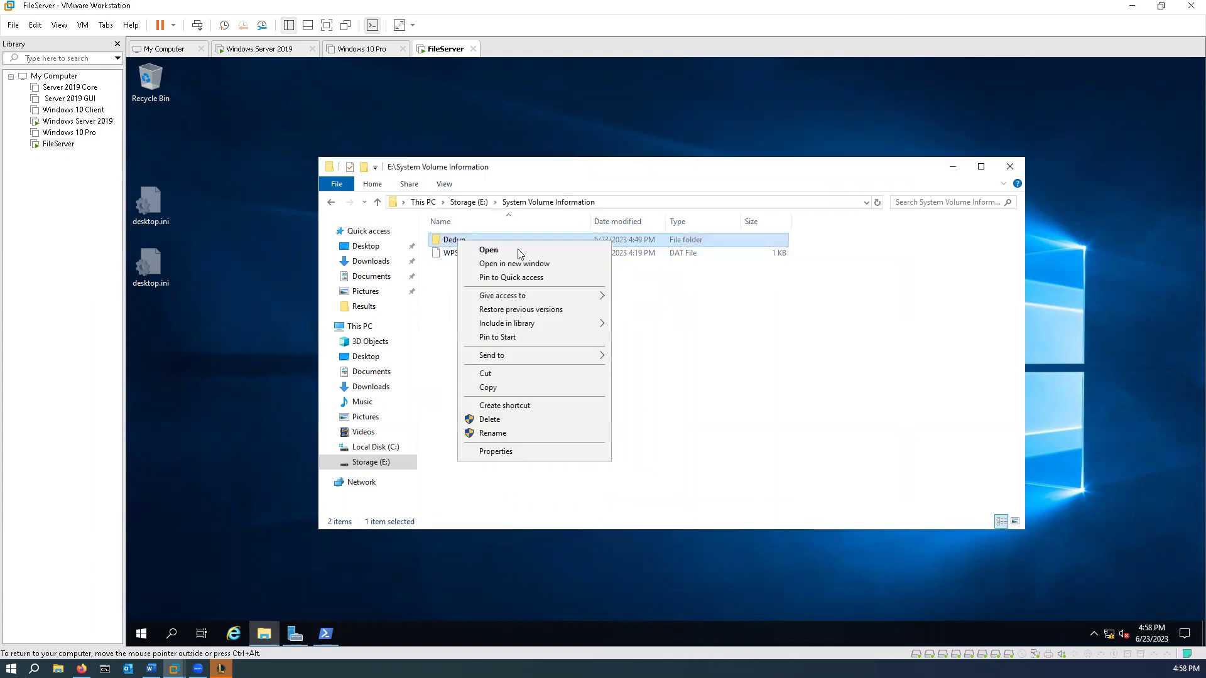
{"action": "left_click", "coordinate": [510, 457]}
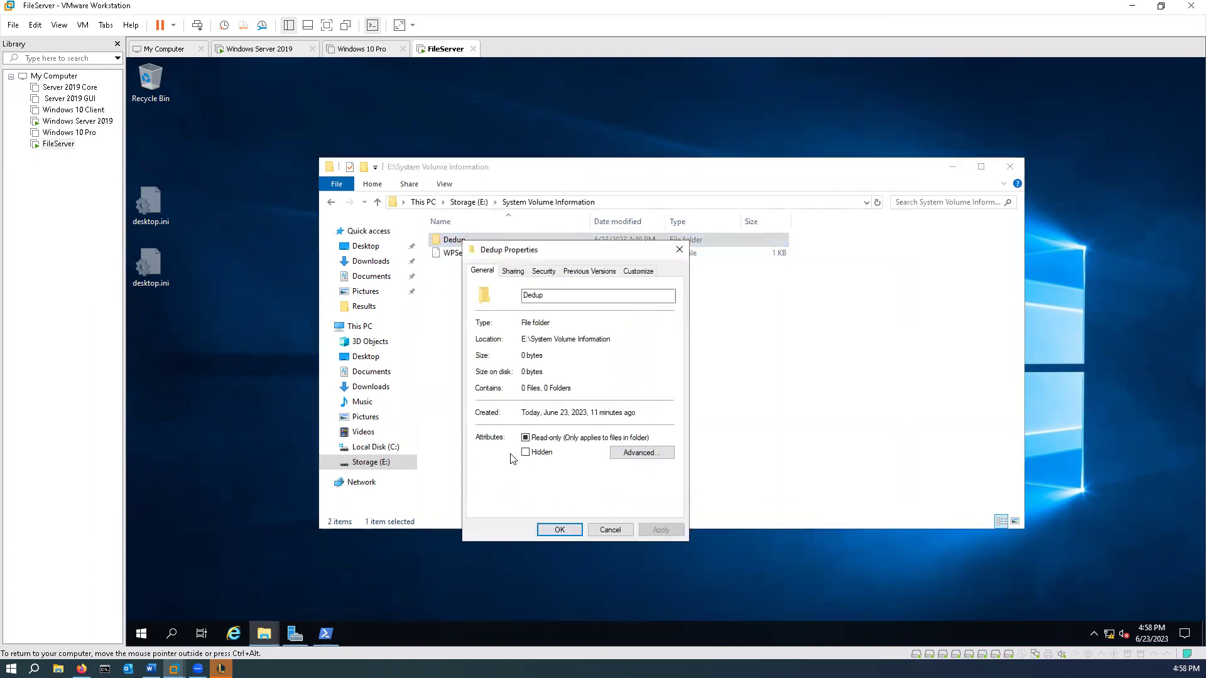
{"action": "left_click", "coordinate": [552, 277]}
{"action": "left_click", "coordinate": [662, 485]}
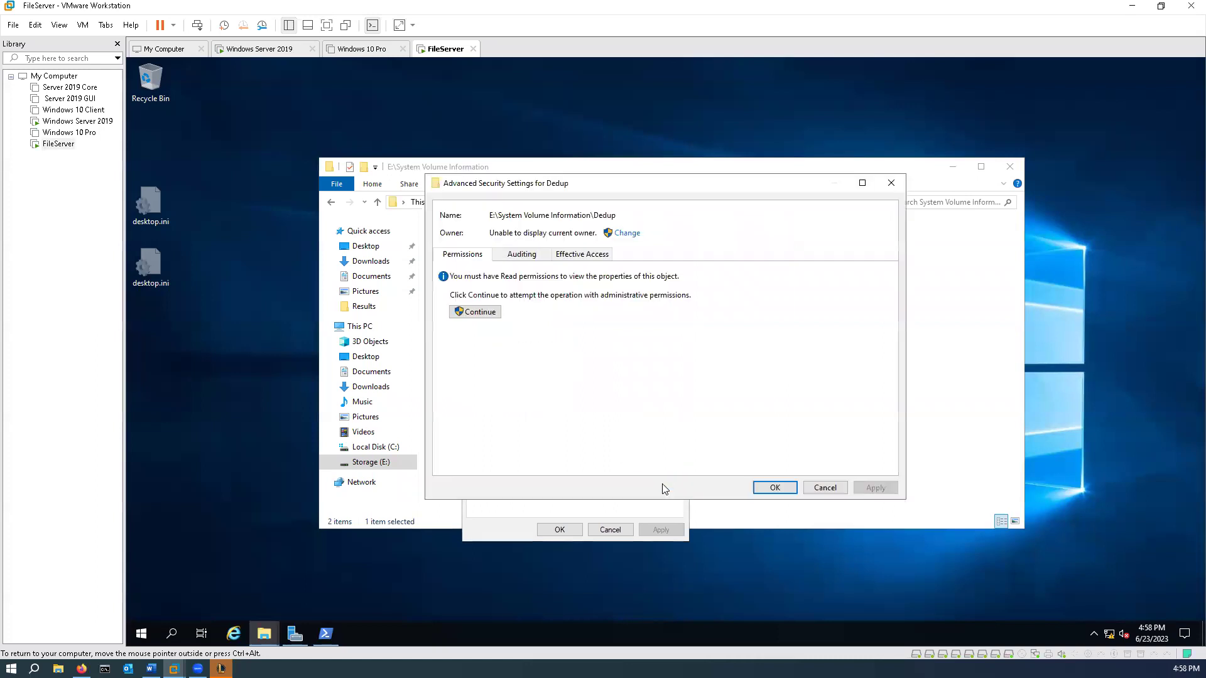
{"action": "left_click", "coordinate": [621, 234]}
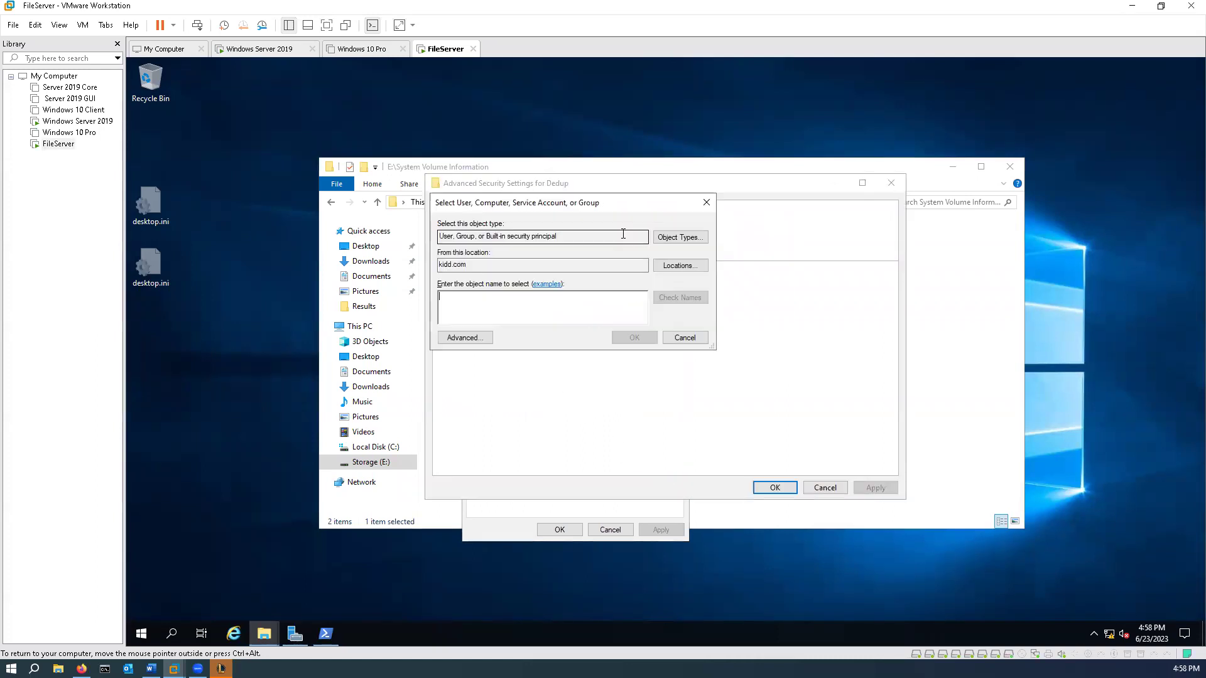
{"action": "type", "text": "a"}
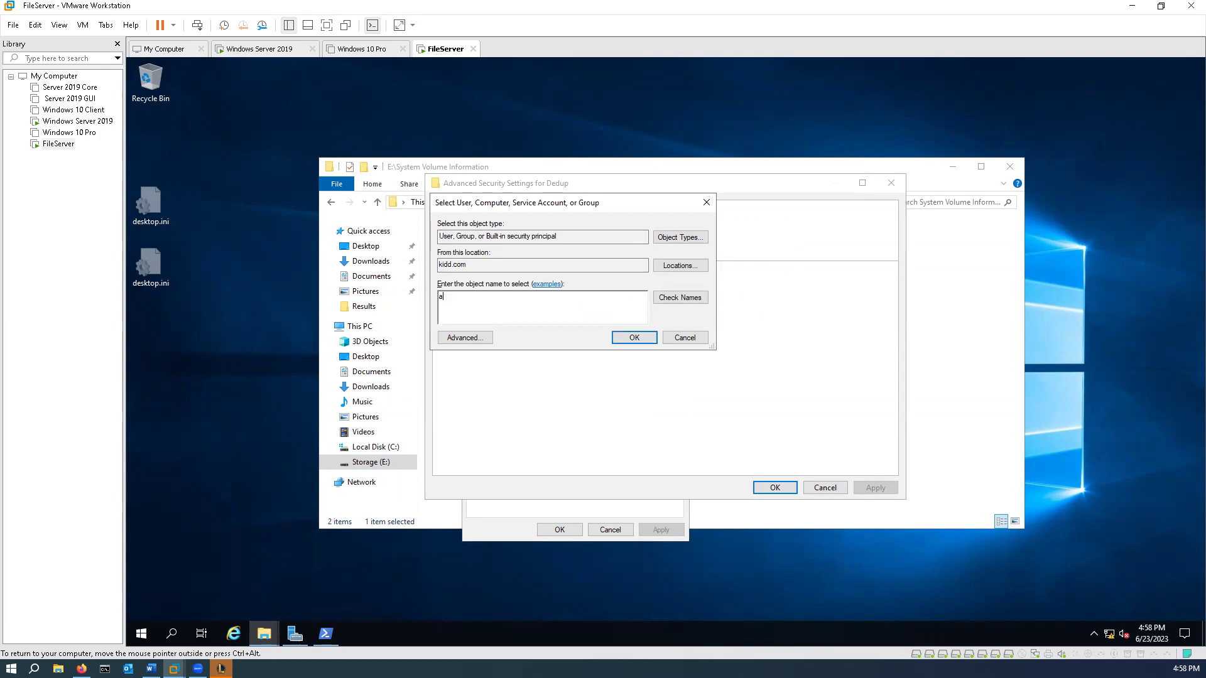
{"action": "type", "text": "nistrator"}
{"action": "left_click", "coordinate": [696, 298]}
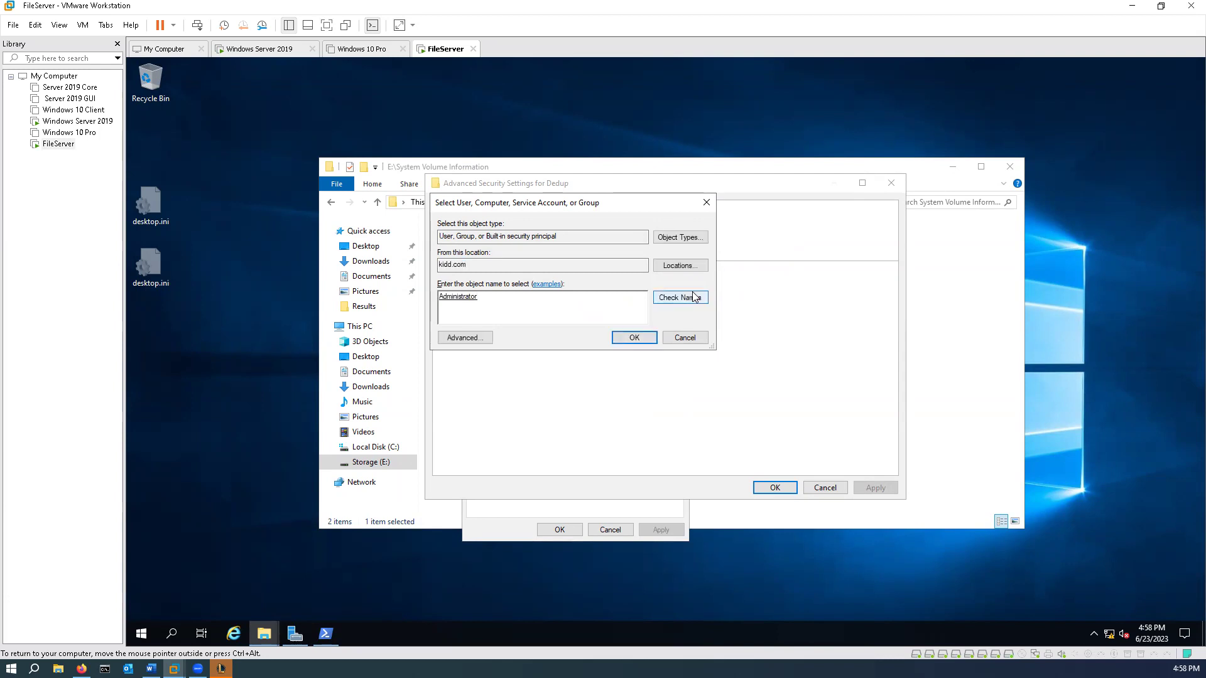
{"action": "left_click", "coordinate": [635, 338]}
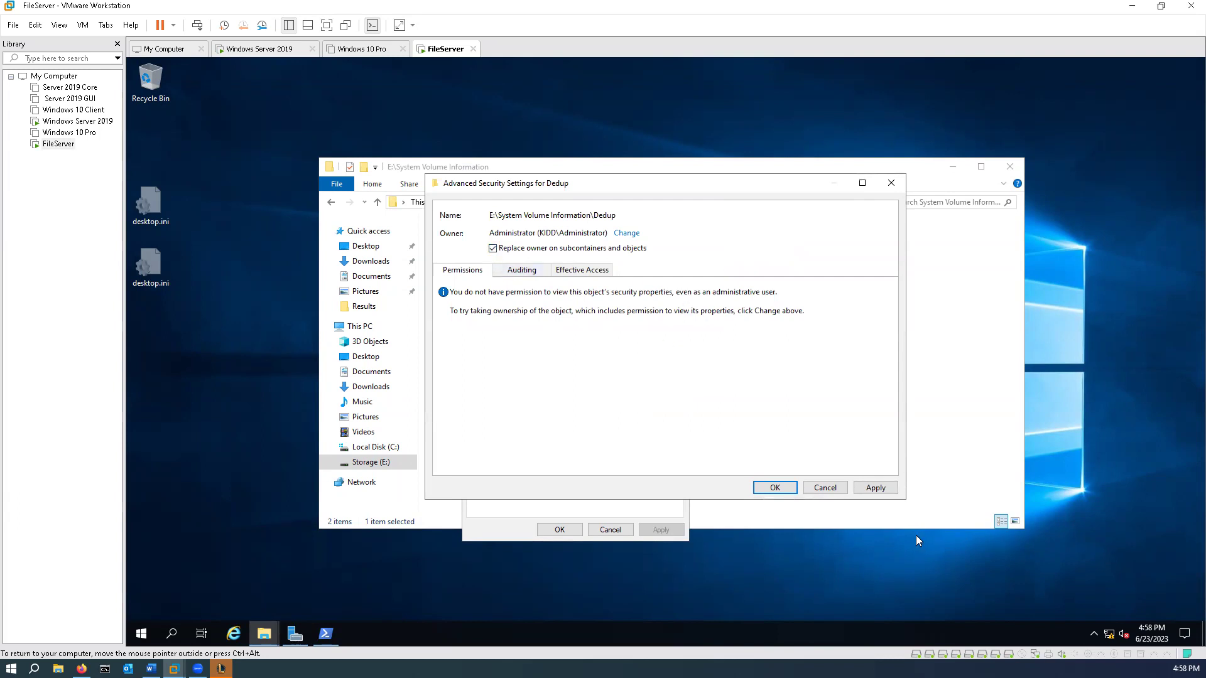
Apply the ownership change, agree to replace the Dedup permissions with Full Control, and close its security settings and properties
{"action": "left_click", "coordinate": [882, 487]}
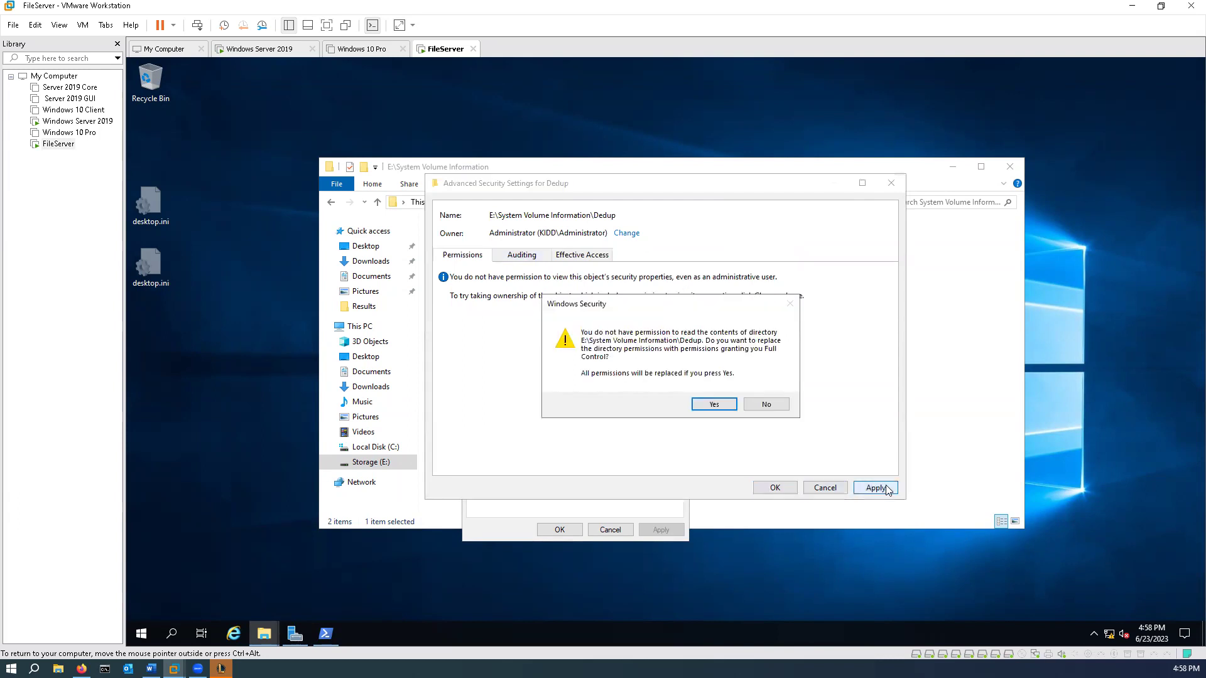
{"action": "left_click", "coordinate": [714, 405]}
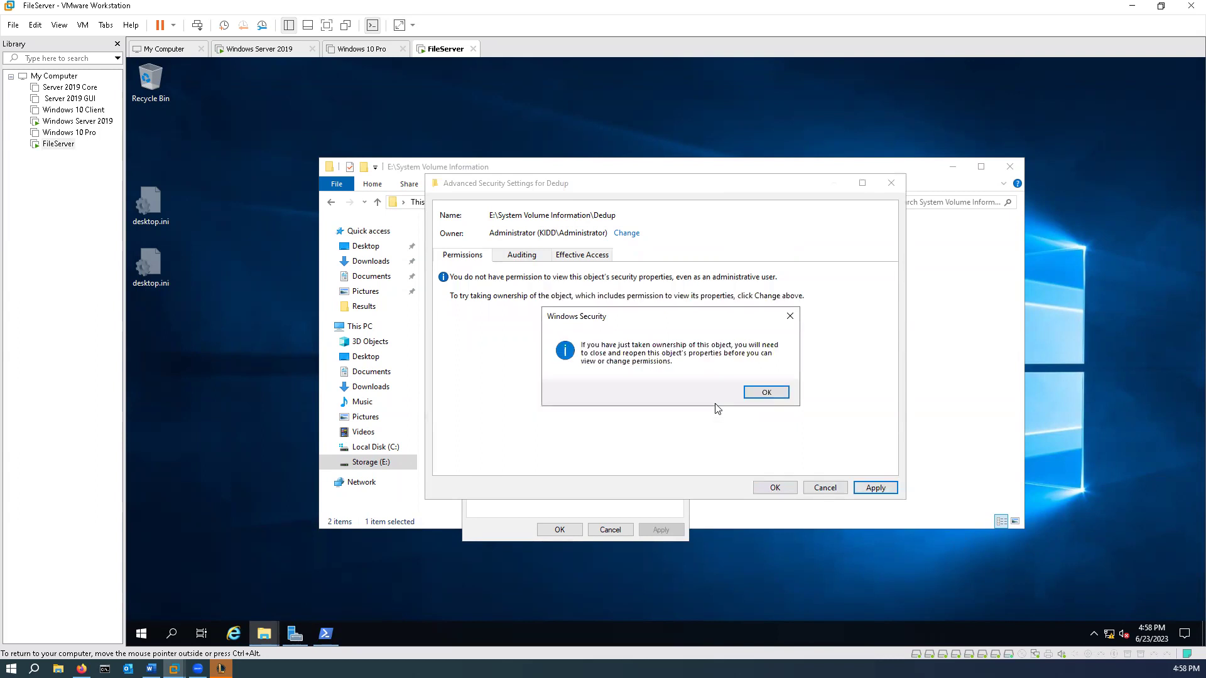
{"action": "left_click", "coordinate": [767, 392]}
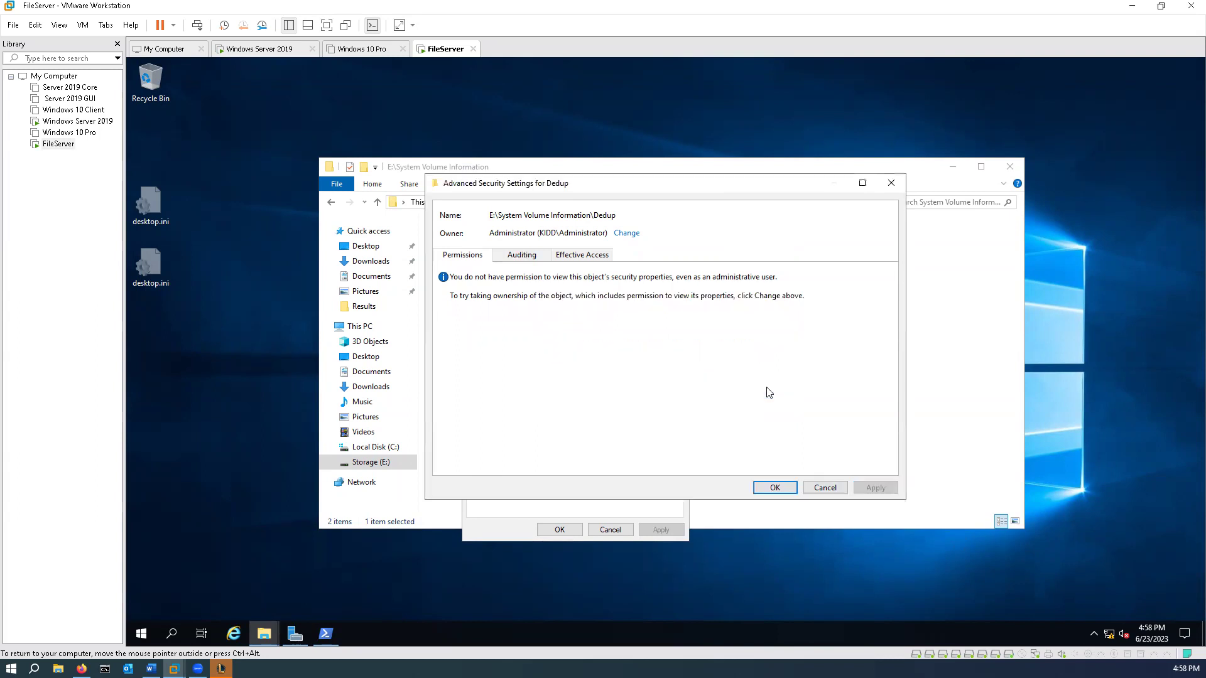
{"action": "left_click", "coordinate": [775, 489]}
{"action": "left_click", "coordinate": [553, 531]}
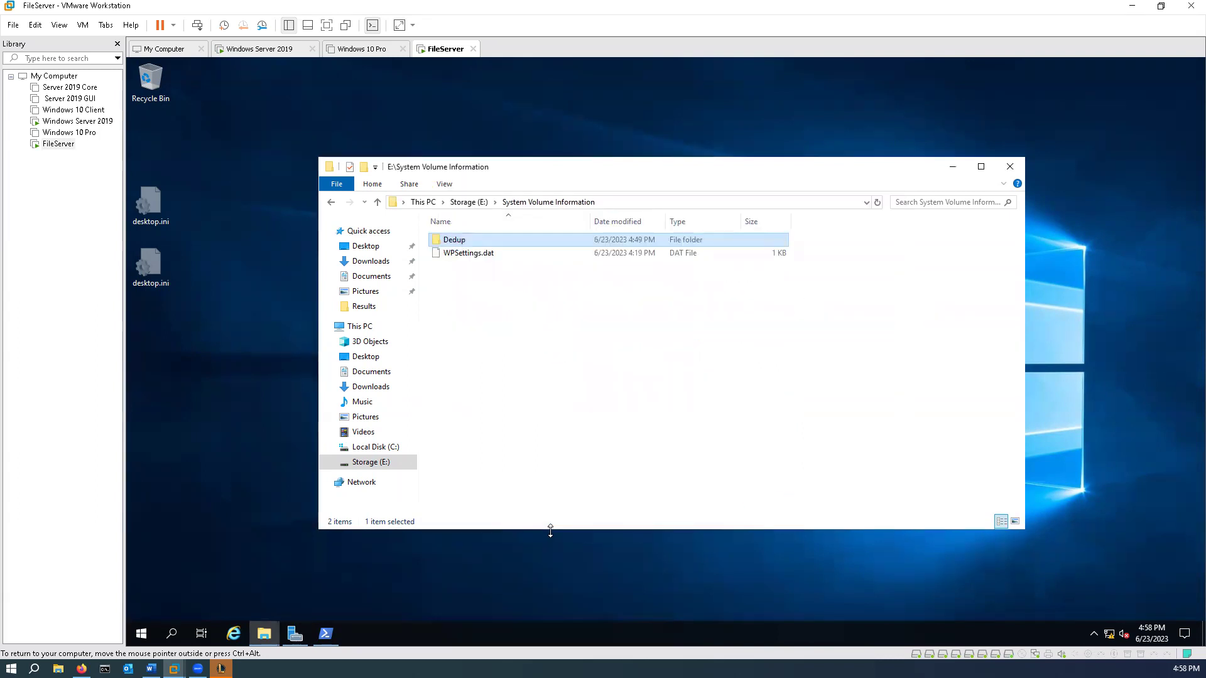
Check the Dedup folder's size and contents in its properties, and close them
{"action": "right_click", "coordinate": [463, 242]}
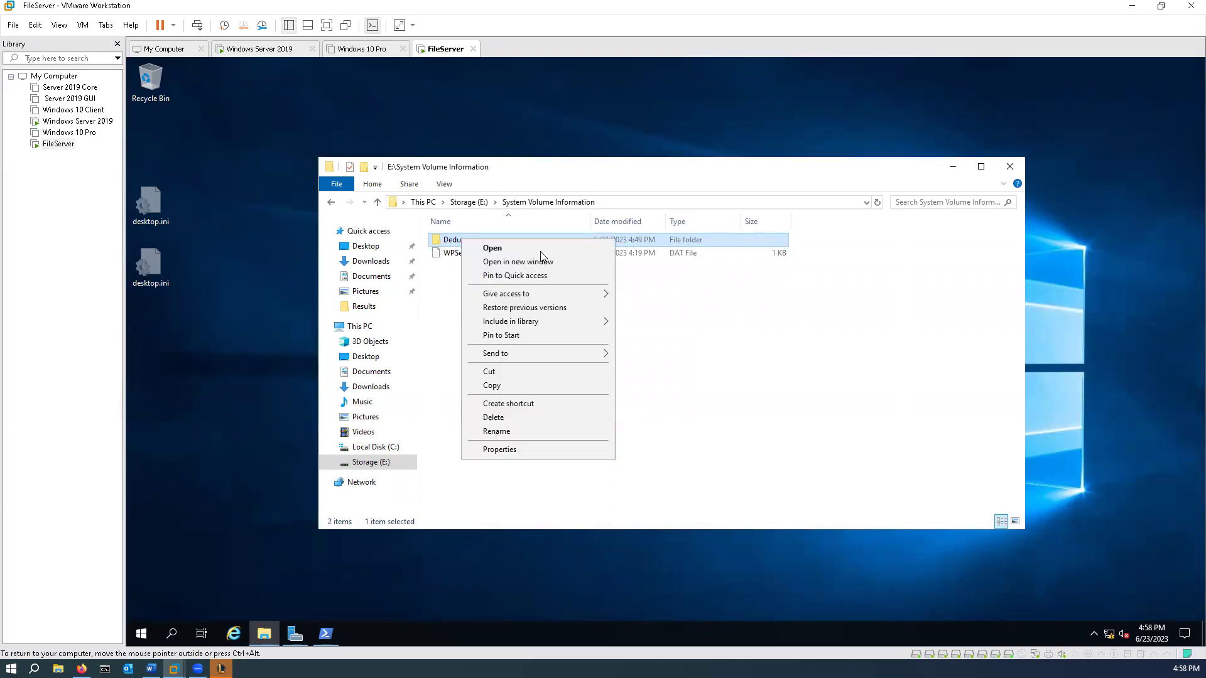
{"action": "left_click", "coordinate": [553, 453]}
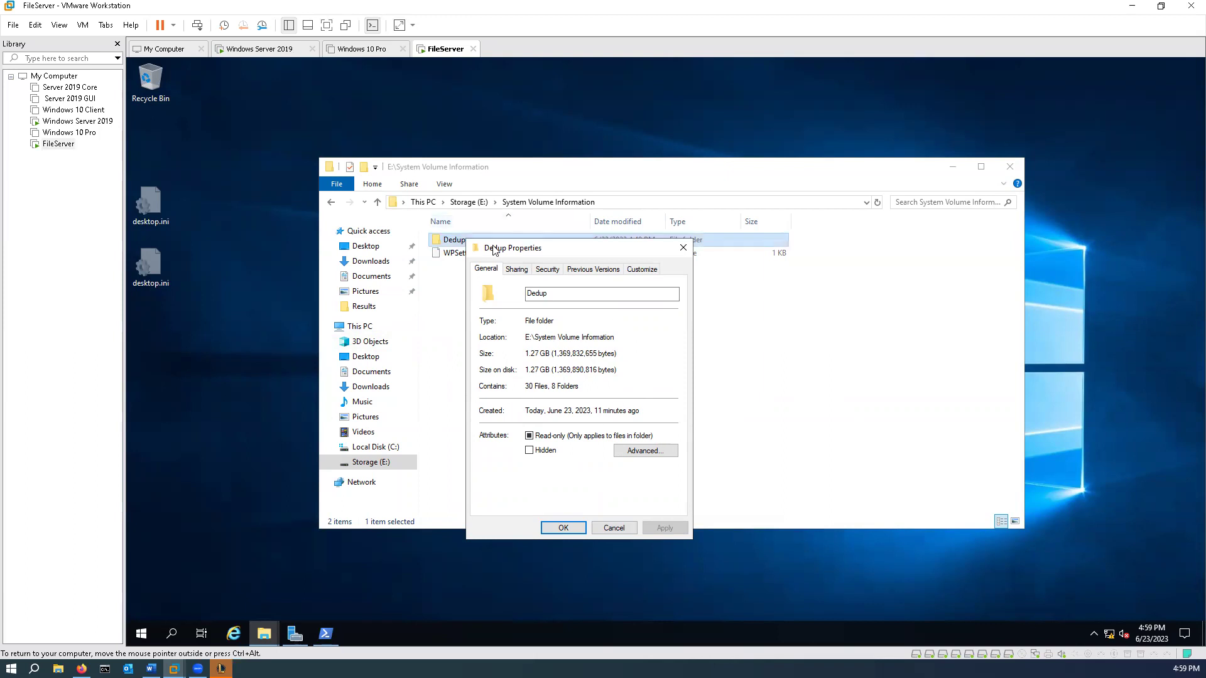
{"action": "left_click", "coordinate": [579, 530]}
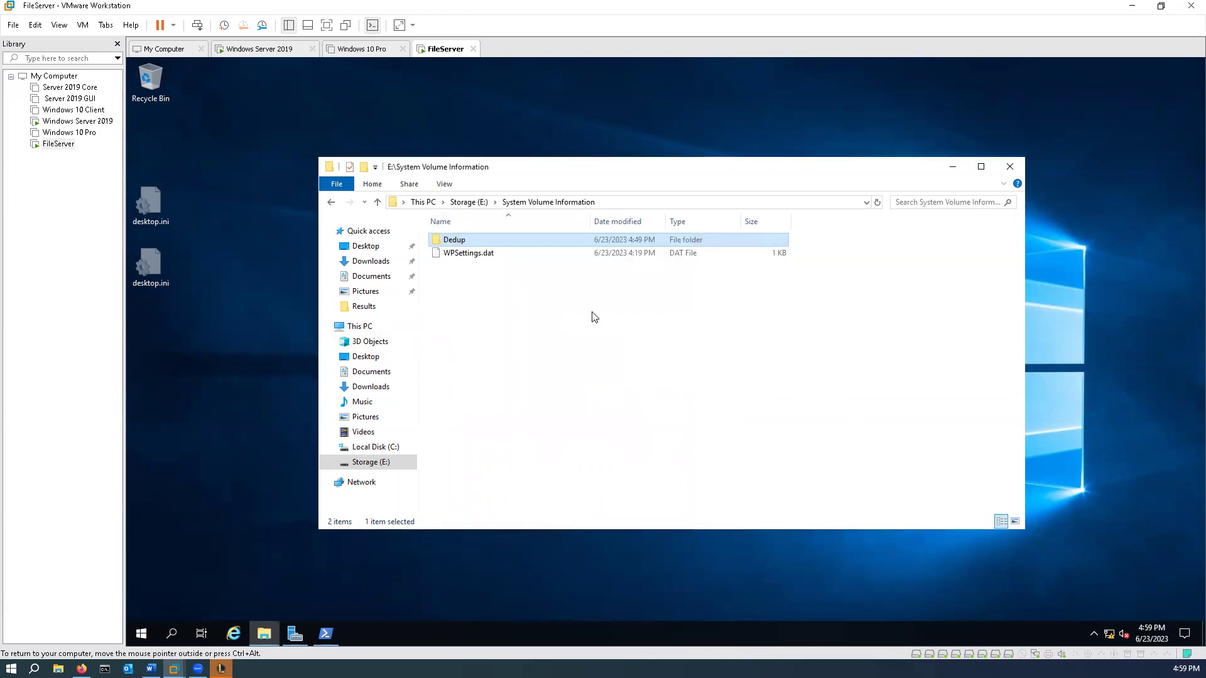
Look through Data_Set_1's Program Files folder on Storage (E:), and return to the root of the volume
{"action": "left_click", "coordinate": [469, 202]}
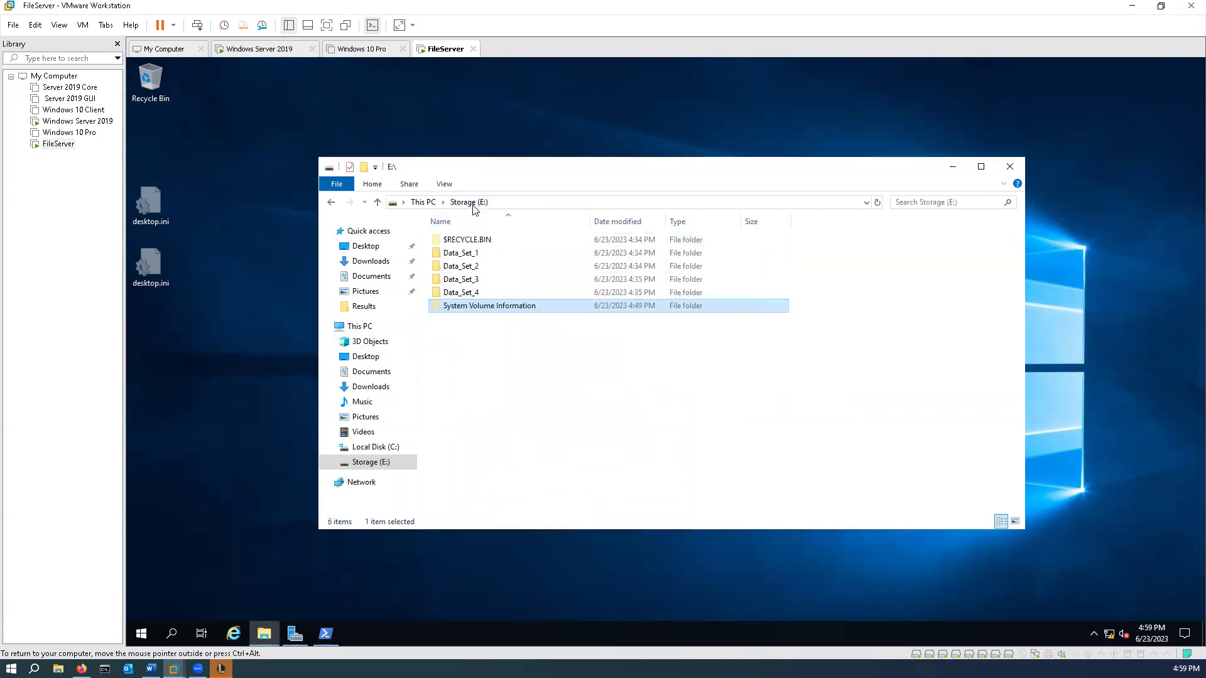
{"action": "double_click", "coordinate": [464, 253]}
{"action": "double_click", "coordinate": [468, 240]}
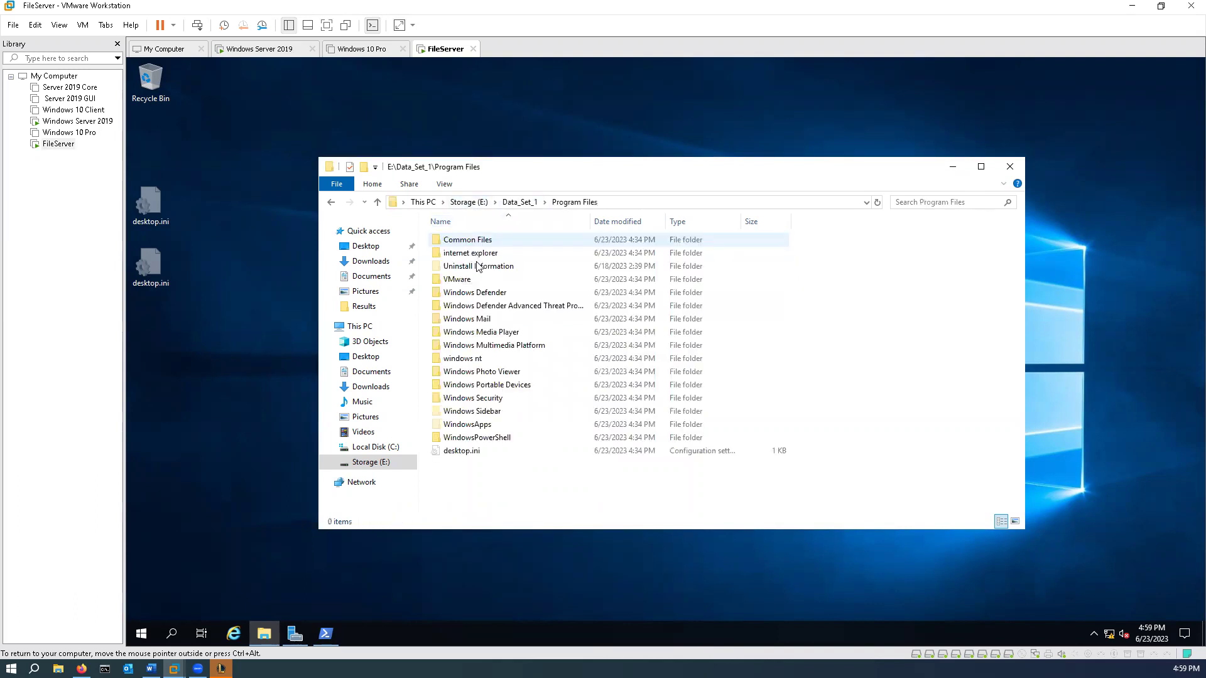
{"action": "left_click", "coordinate": [517, 204]}
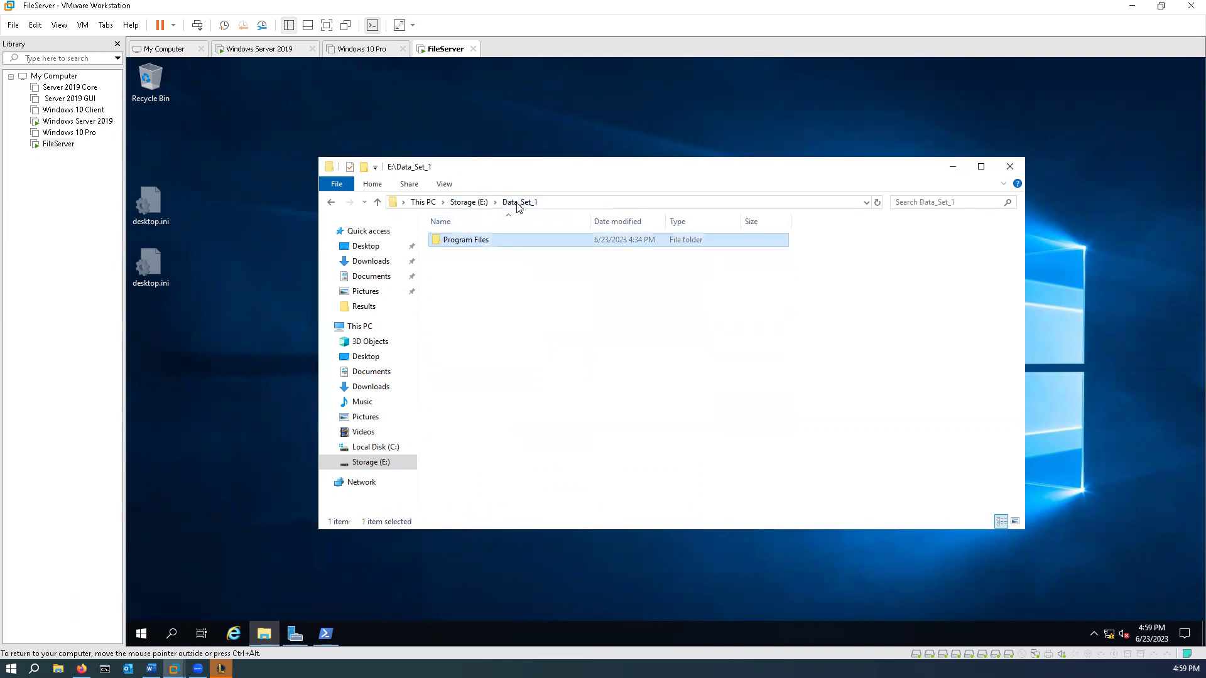
{"action": "left_click", "coordinate": [468, 202]}
{"action": "key", "text": "ctrl+alt"}
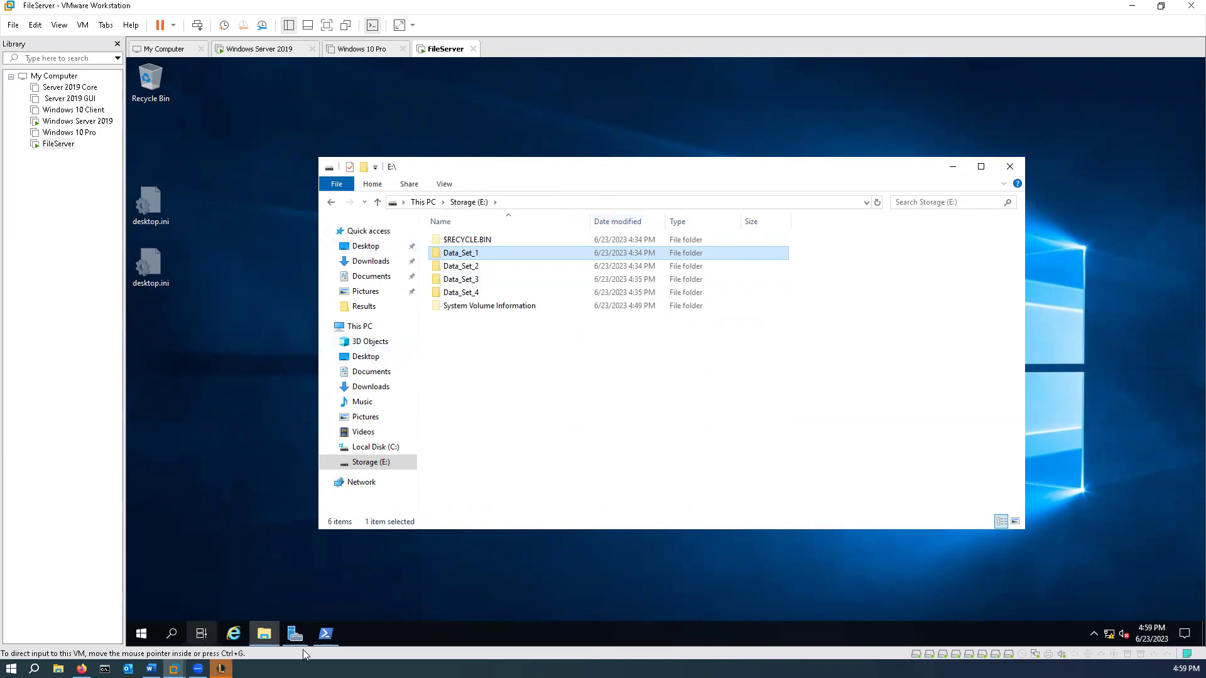
Close PowerShell and set data deduplication to Disabled for the Storage (E:) volume in Server Manager
{"action": "left_click", "coordinate": [326, 634]}
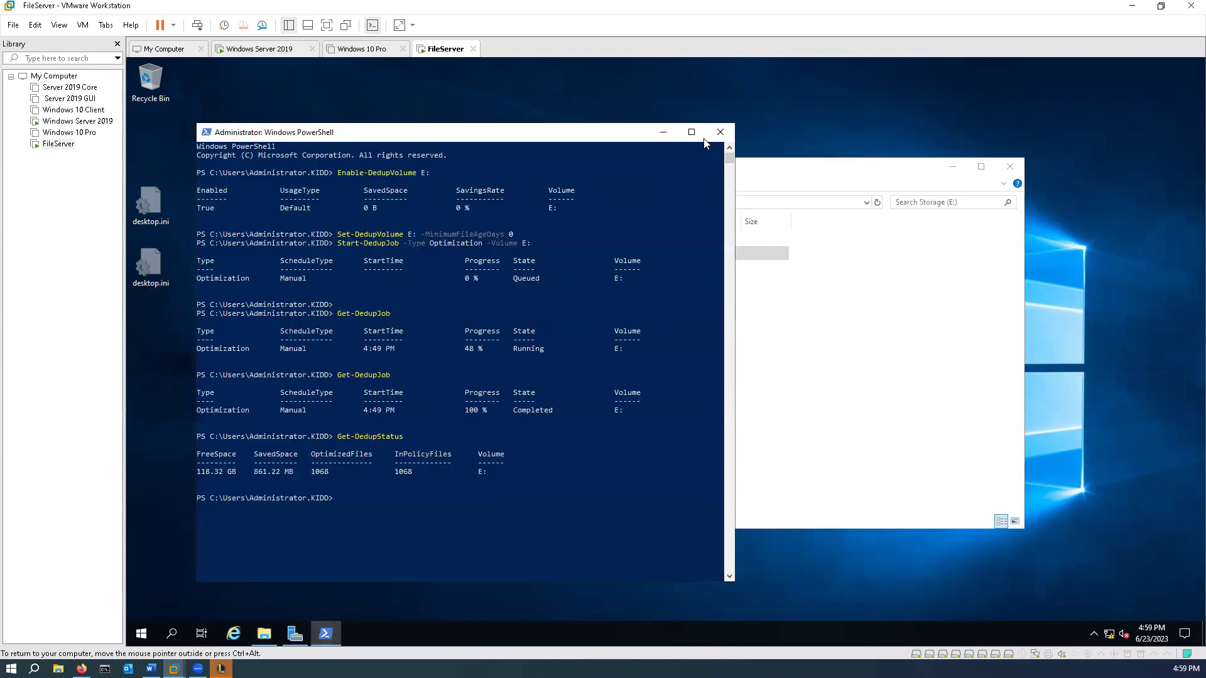
{"action": "left_click", "coordinate": [720, 132]}
{"action": "left_click", "coordinate": [297, 634]}
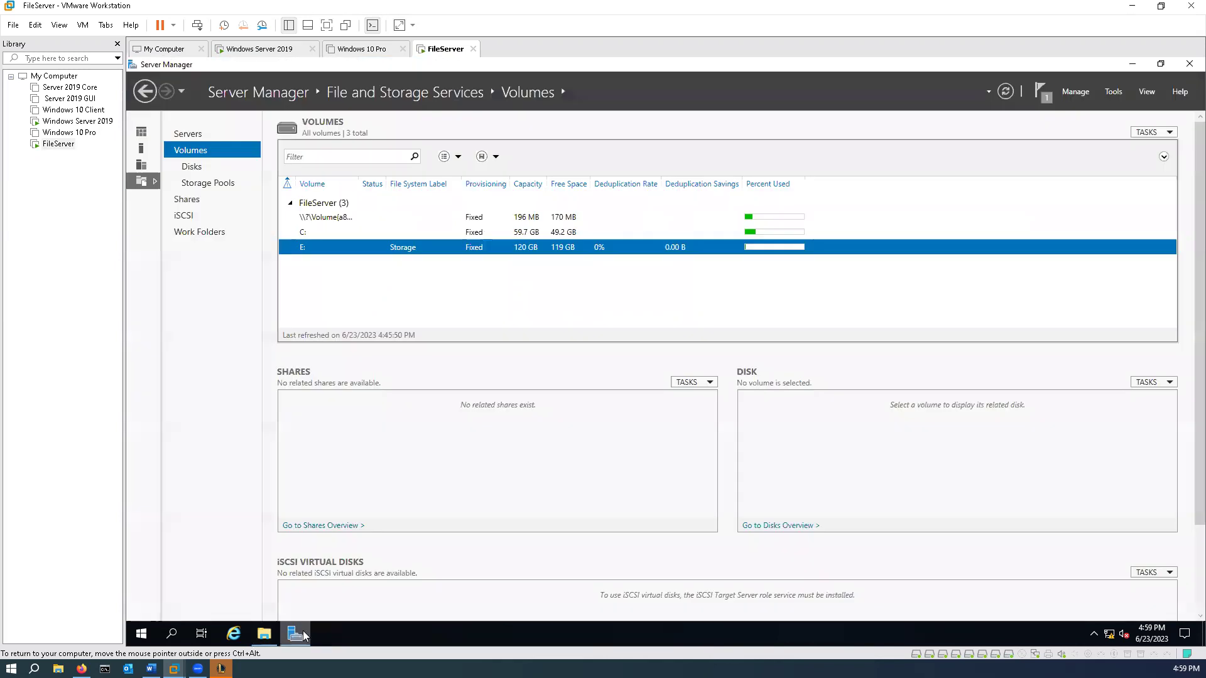
{"action": "right_click", "coordinate": [391, 250]}
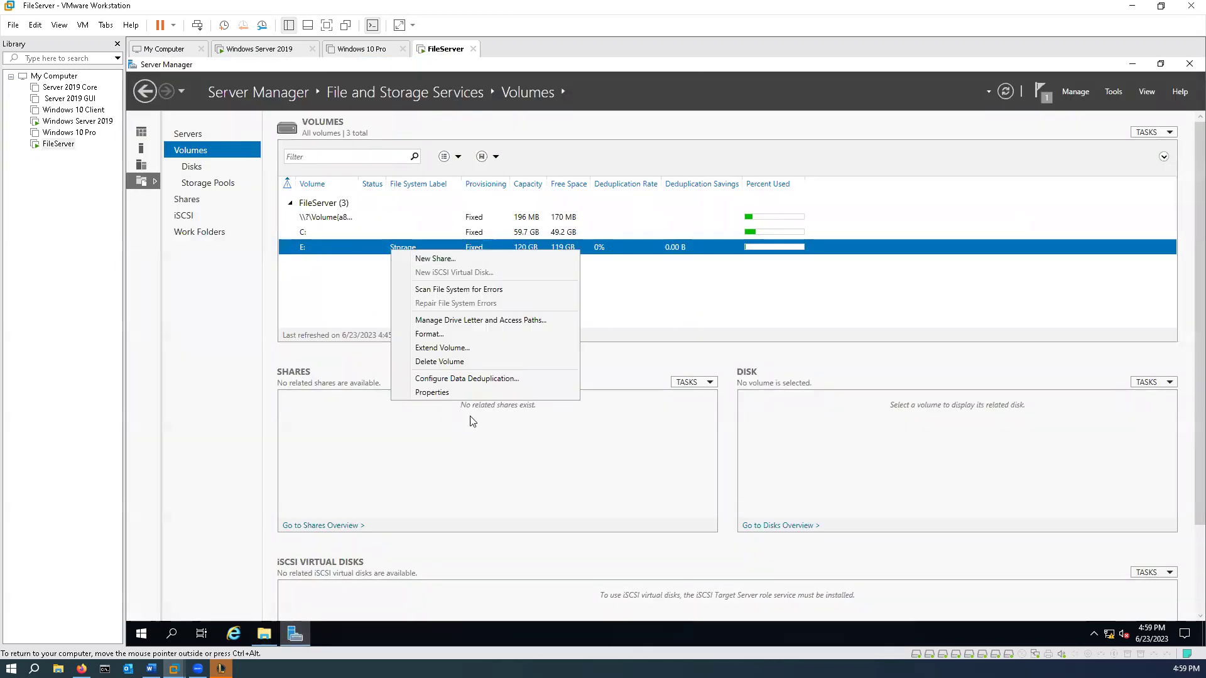
{"action": "left_click", "coordinate": [466, 379]}
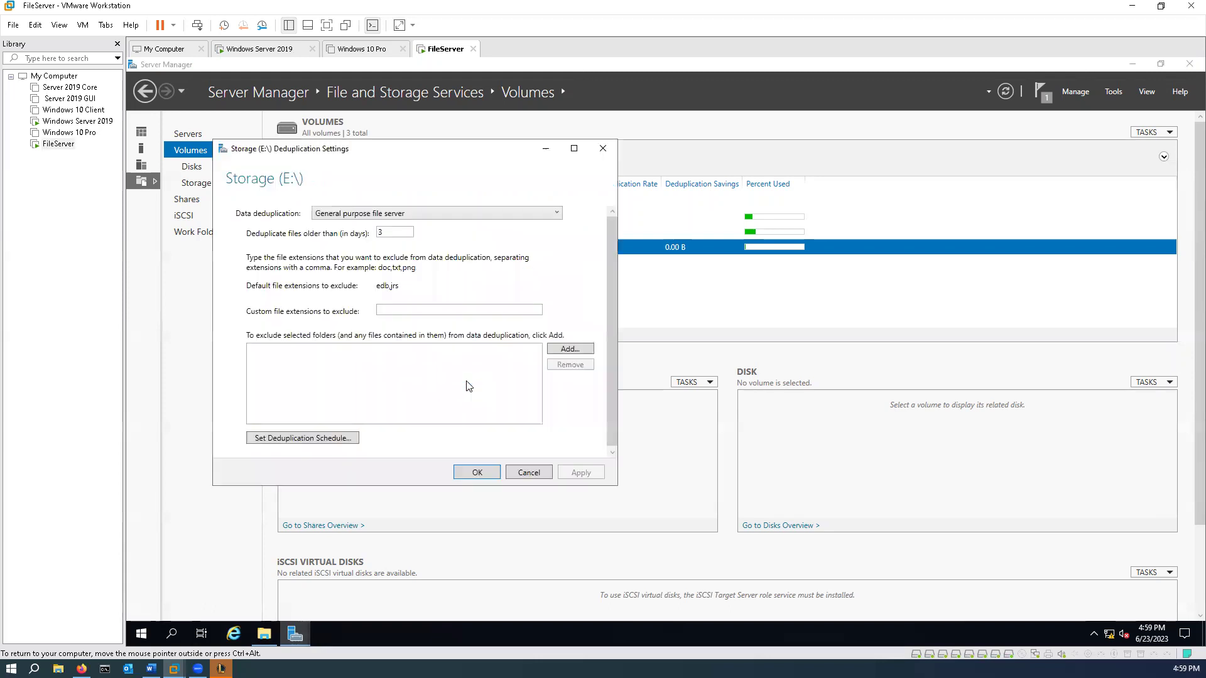
{"action": "left_click", "coordinate": [403, 214]}
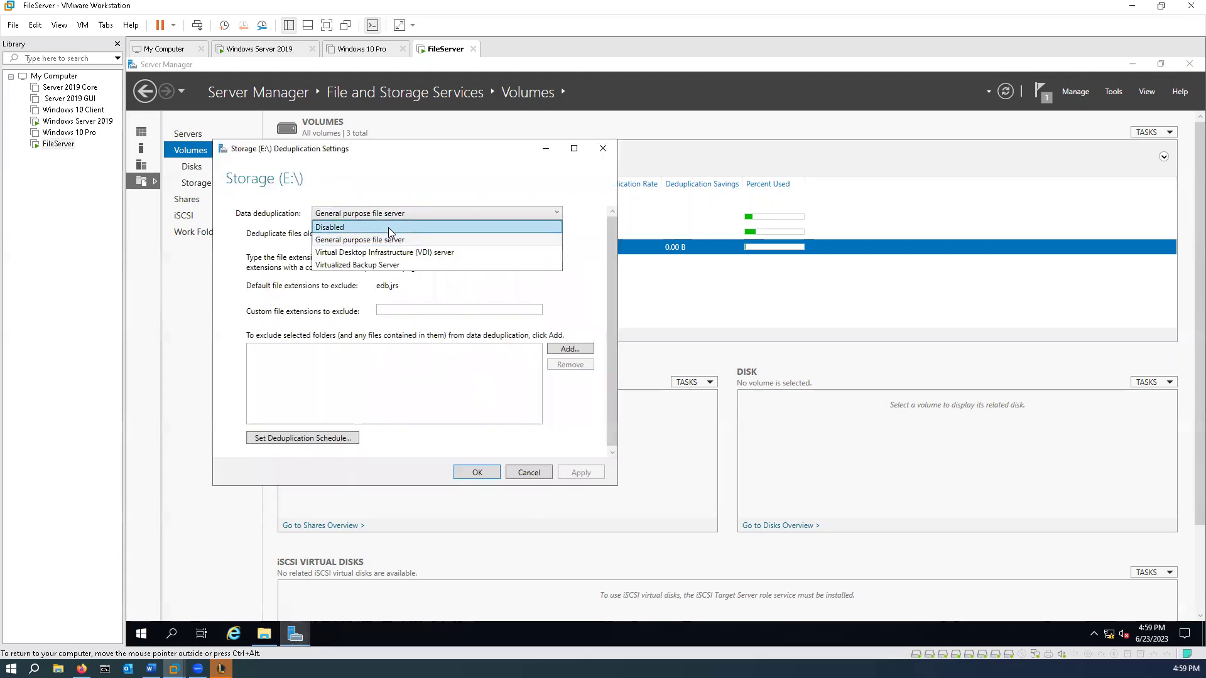
{"action": "left_click", "coordinate": [388, 228]}
{"action": "left_click", "coordinate": [599, 476]}
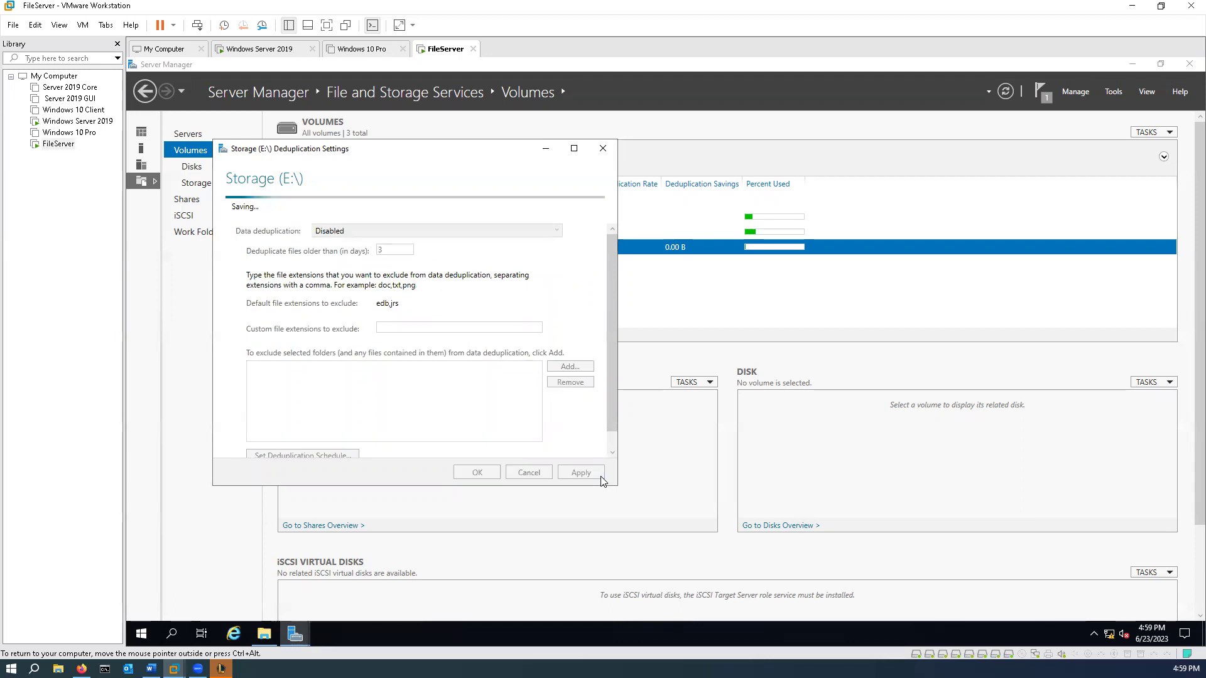
{"action": "left_click", "coordinate": [476, 472]}
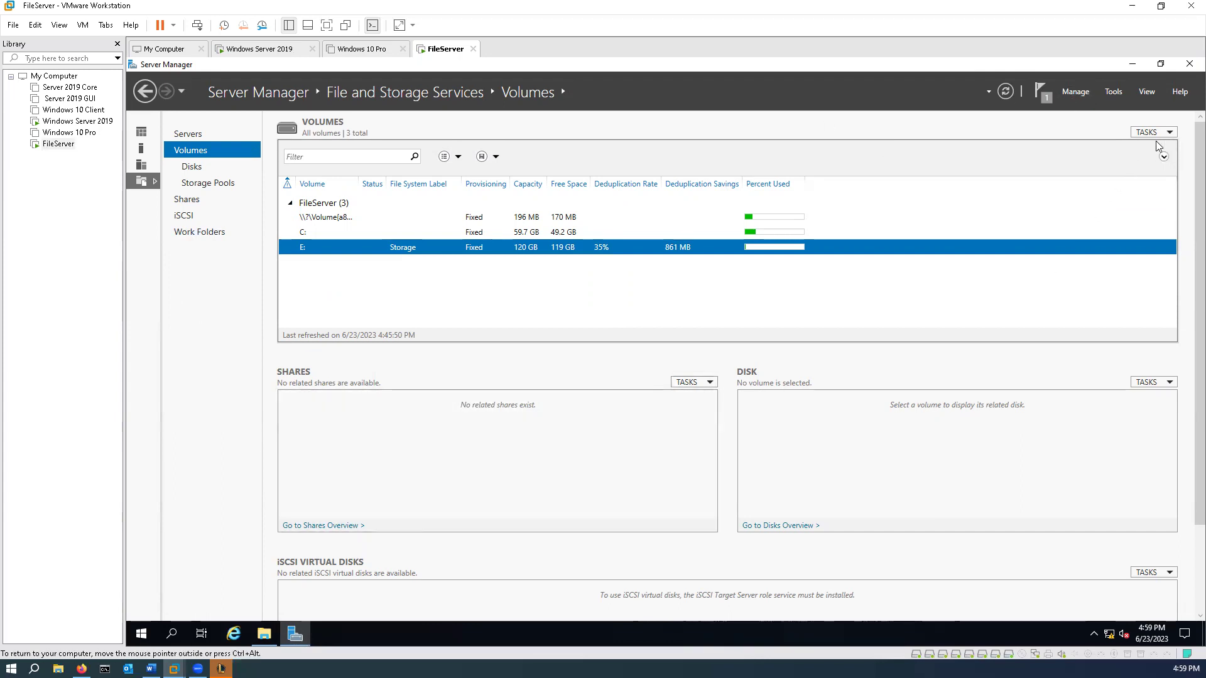
Start removing server roles from FileServer and deselect Data Deduplication under File and iSCSI Services
{"action": "left_click", "coordinate": [1087, 94]}
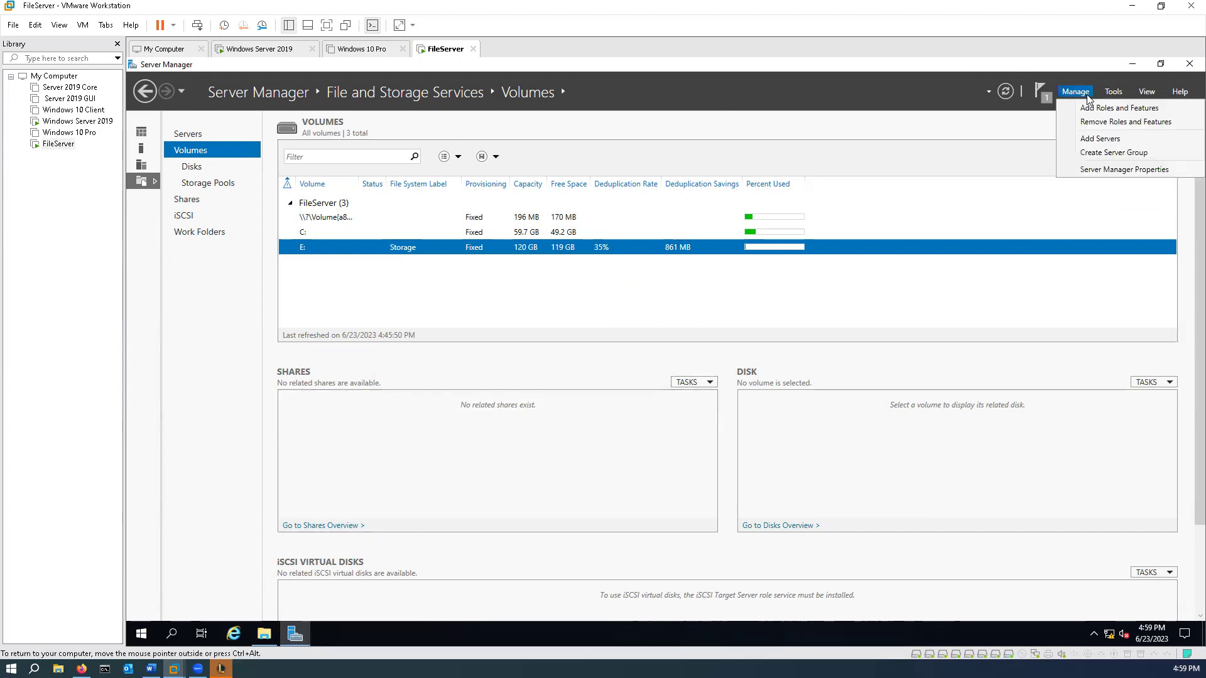
{"action": "left_click", "coordinate": [1110, 122]}
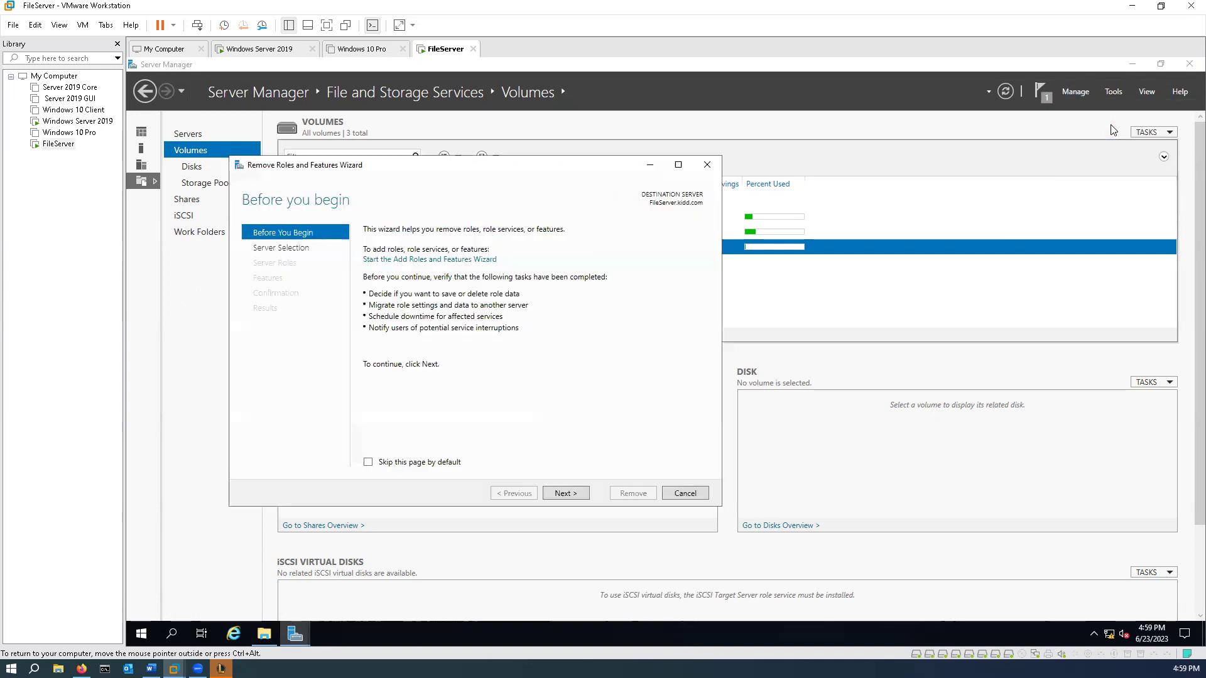
{"action": "left_click", "coordinate": [579, 497]}
{"action": "left_click", "coordinate": [578, 497]}
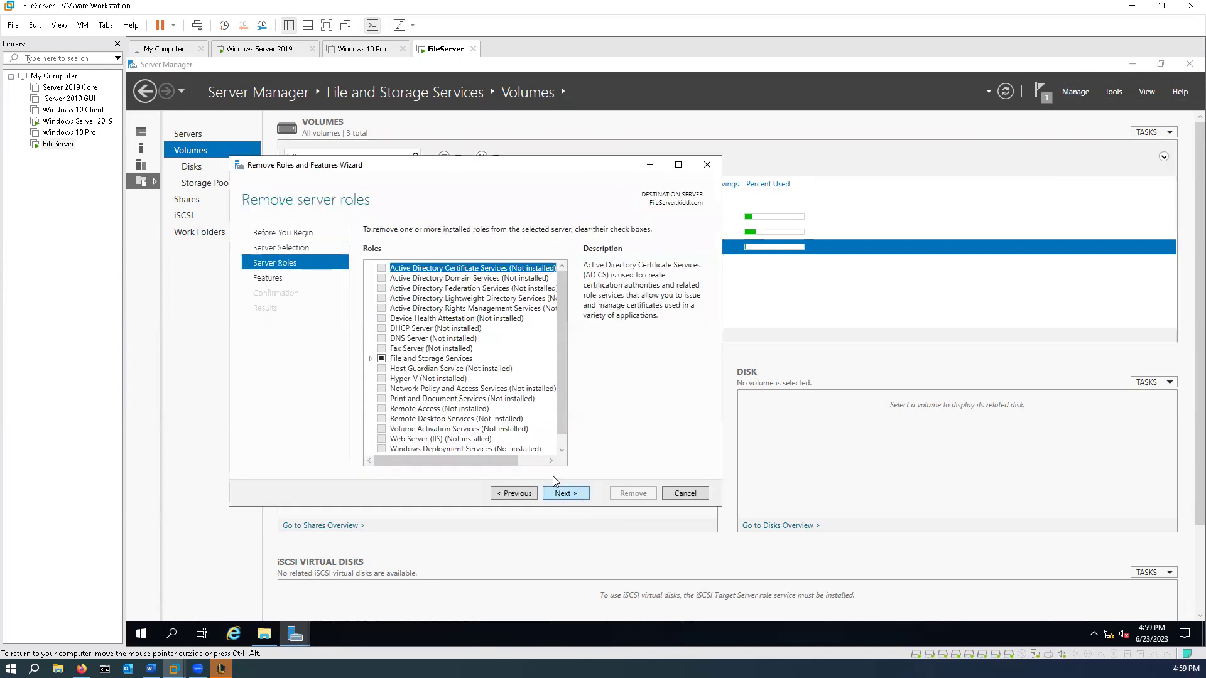
{"action": "left_click", "coordinate": [371, 358]}
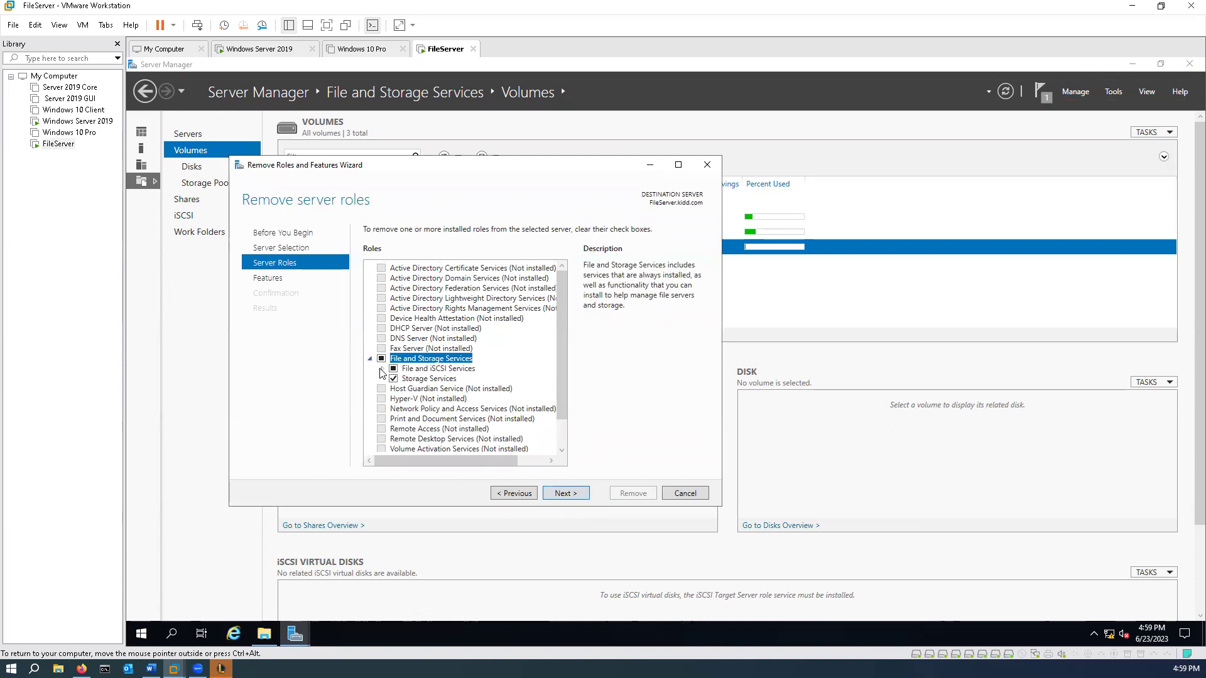
{"action": "left_click", "coordinate": [382, 369]}
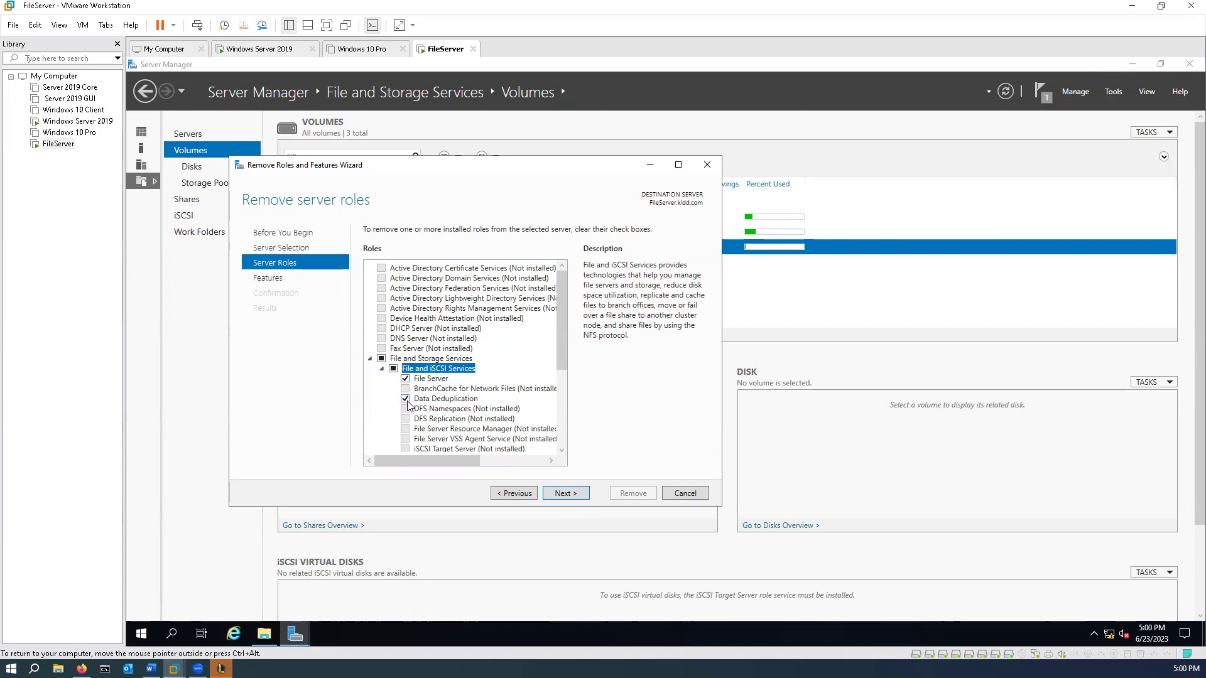
{"action": "left_click", "coordinate": [405, 399]}
{"action": "left_click", "coordinate": [567, 439]}
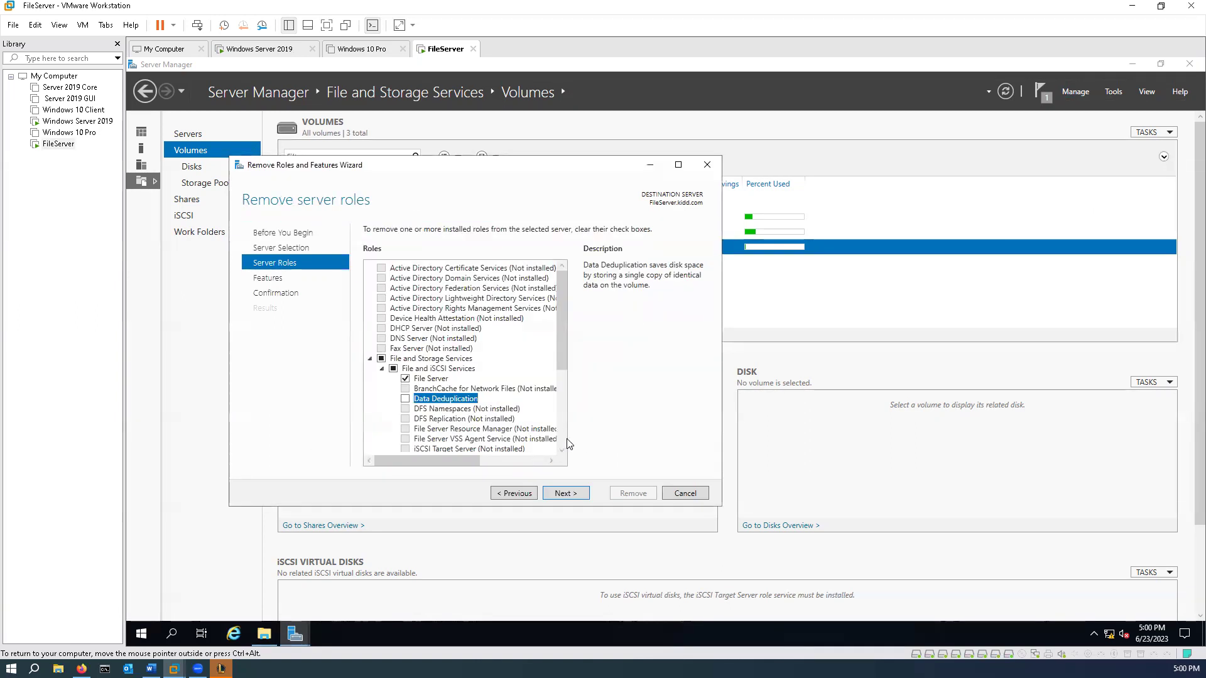
Leave the features unchanged, run the Data Deduplication removal, and close the wizard
{"action": "left_click", "coordinate": [573, 493]}
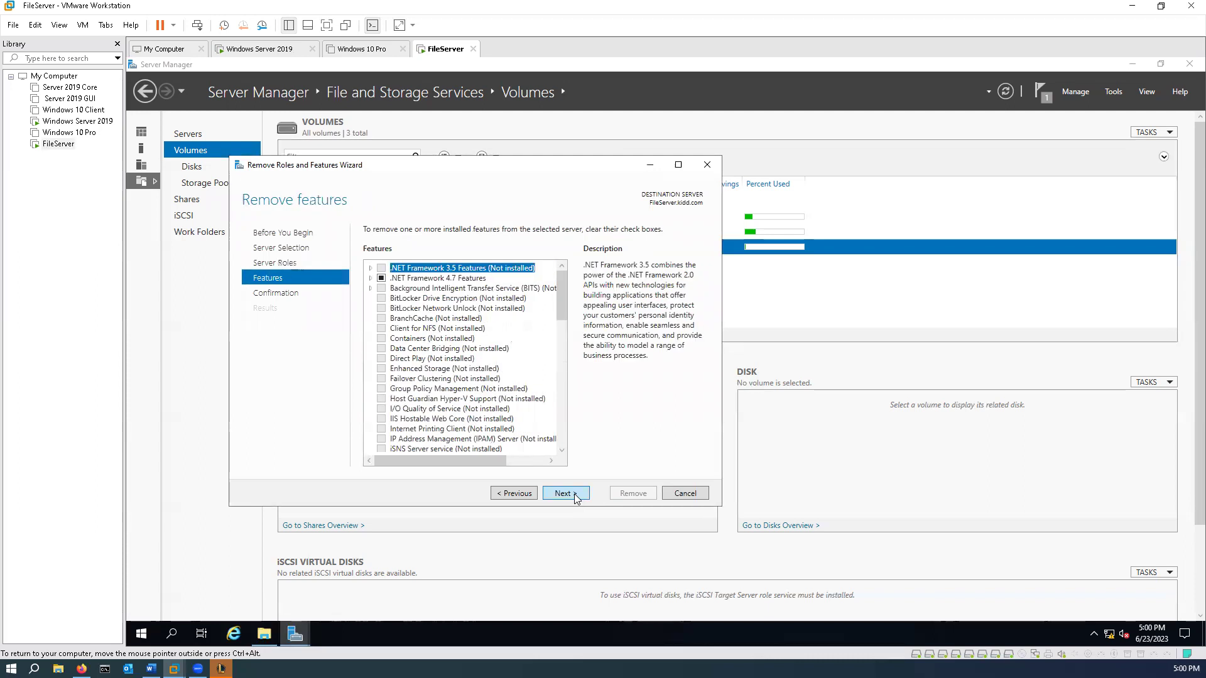
{"action": "left_click", "coordinate": [574, 493]}
{"action": "left_click", "coordinate": [630, 495]}
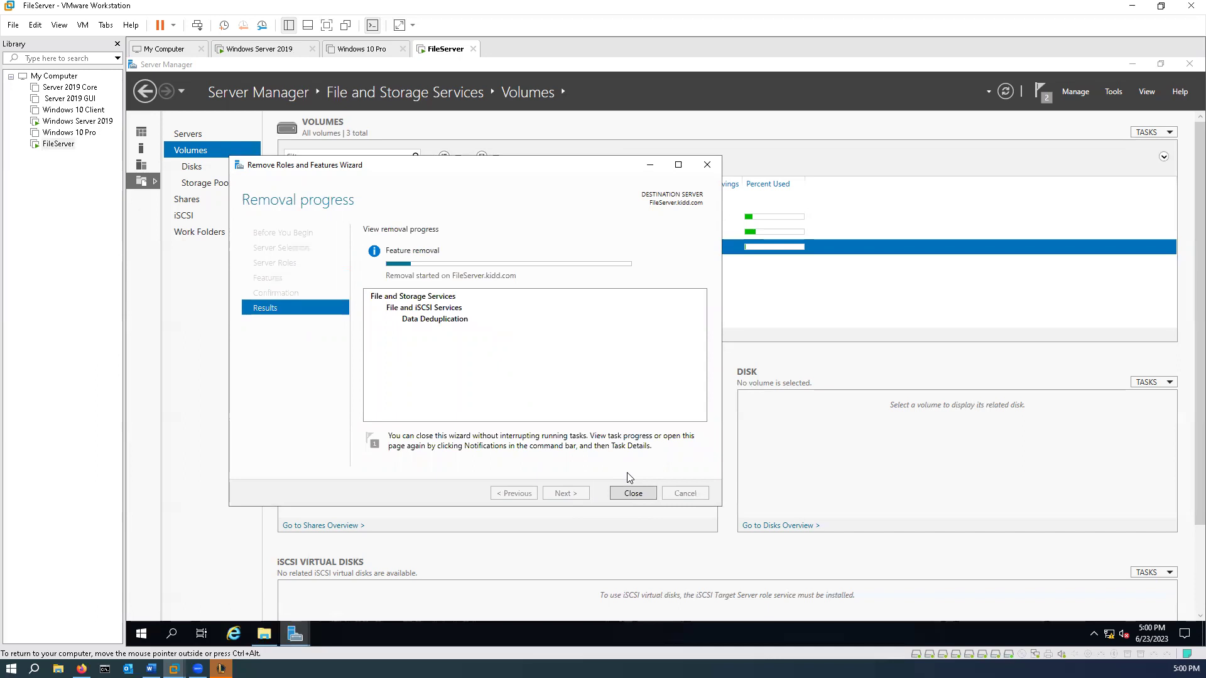
{"action": "key", "text": "ctrl+alt"}
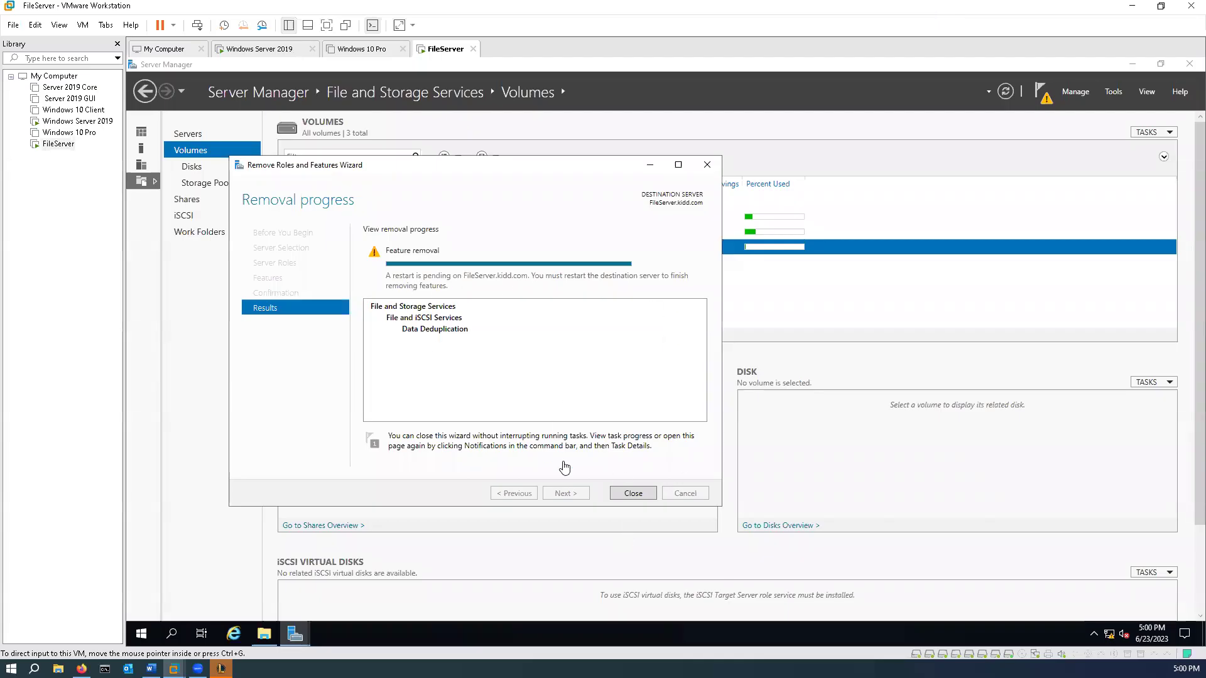
{"action": "left_click", "coordinate": [646, 493]}
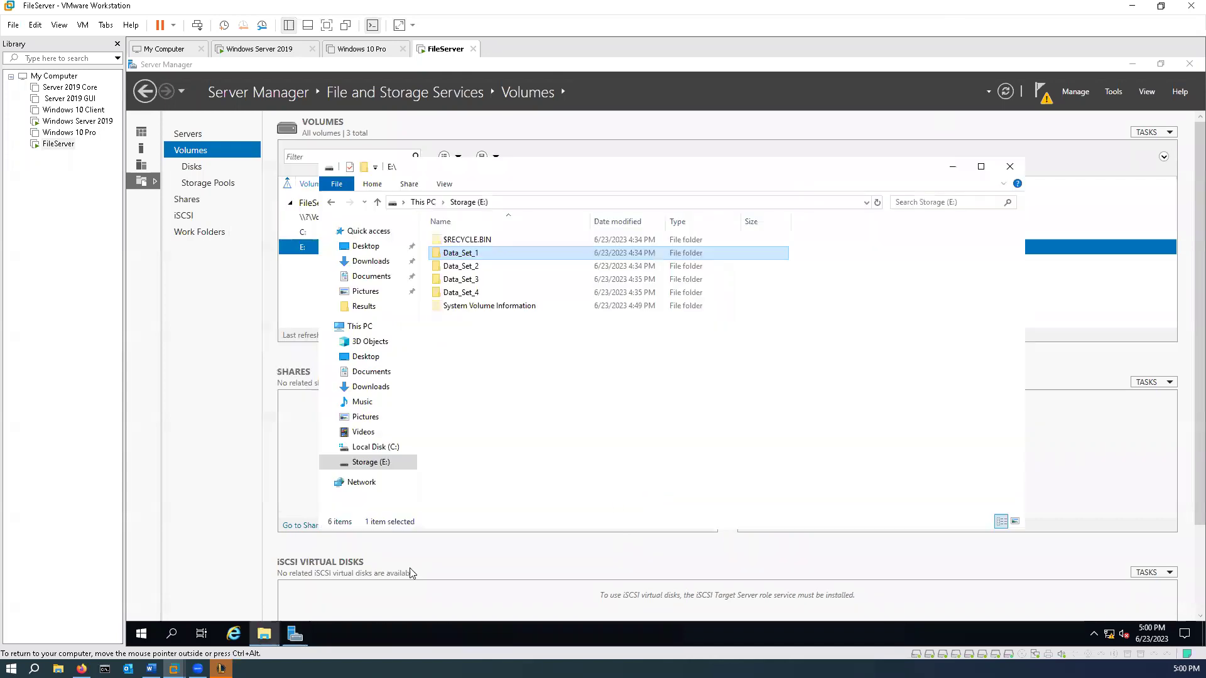
Restart FileServer with Other (Unplanned) as the reason
{"action": "left_click", "coordinate": [141, 633]}
{"action": "left_click", "coordinate": [142, 607]}
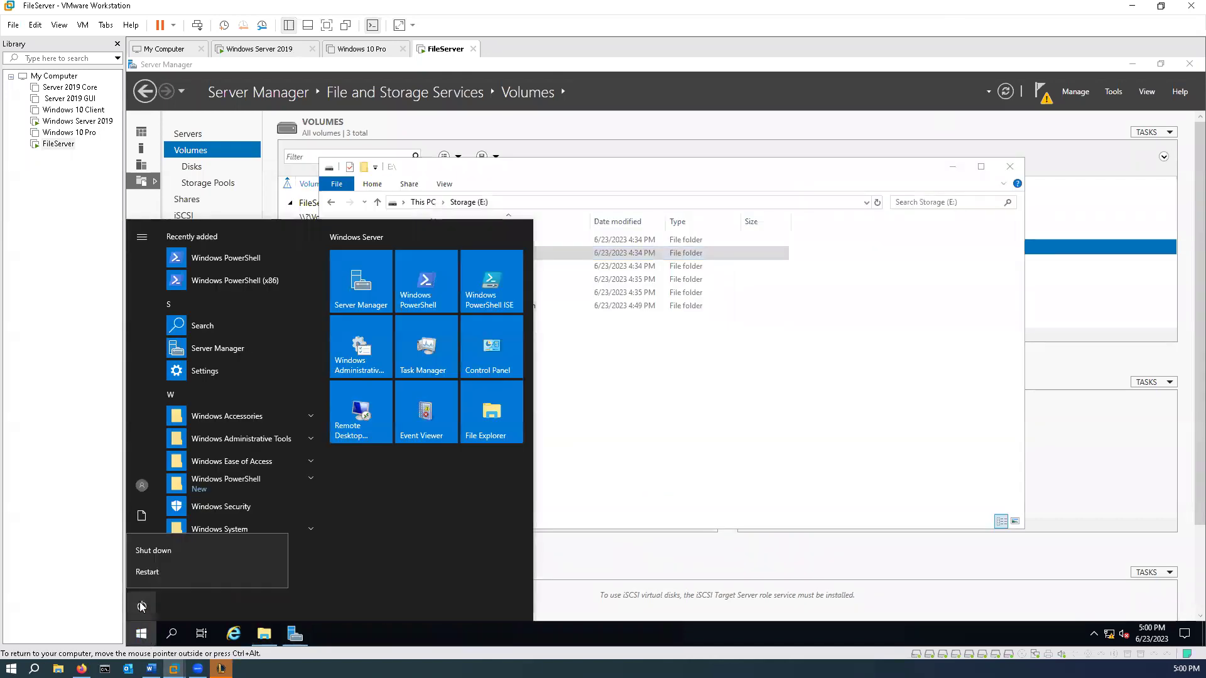
{"action": "left_click", "coordinate": [171, 573]}
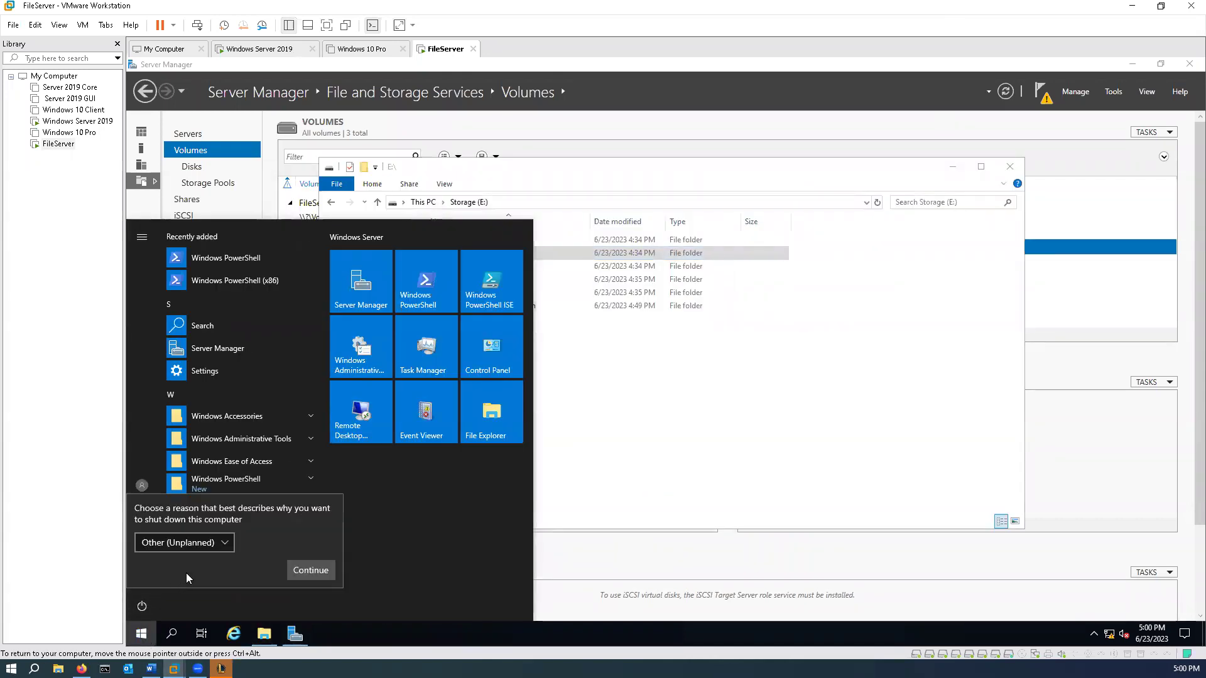
{"action": "left_click", "coordinate": [315, 574]}
{"action": "key", "text": "ctrl+alt"}
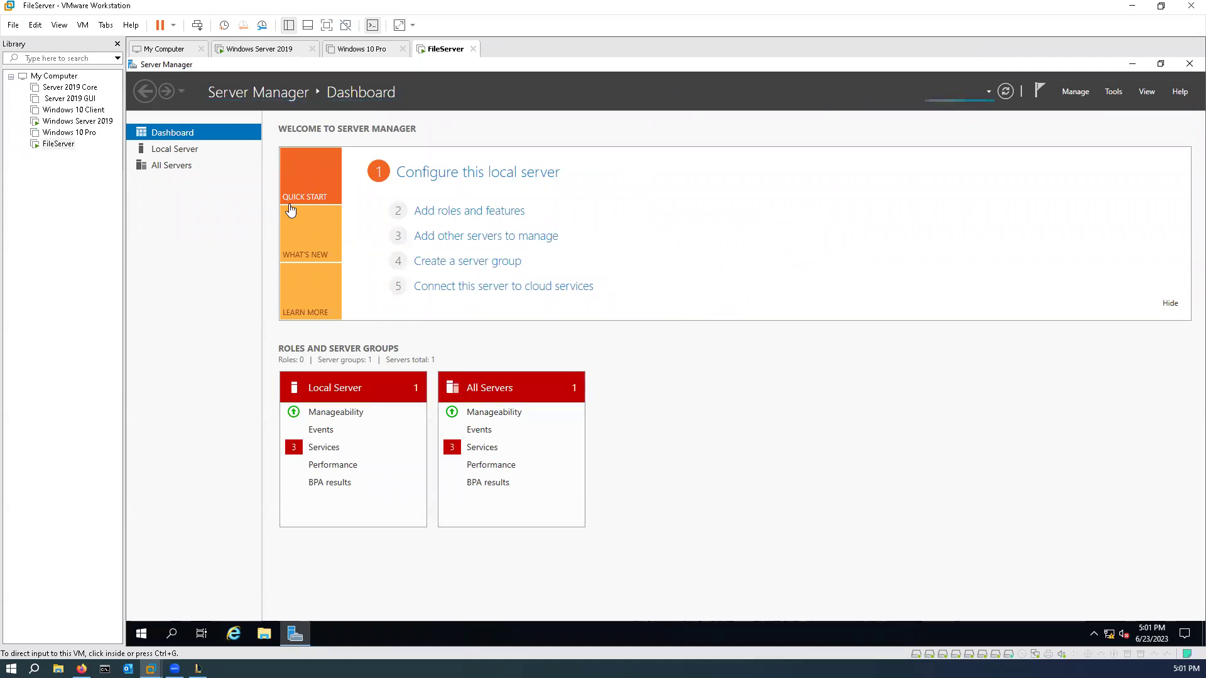
Check the status of the disks and volumes under Disk Management in Computer Management, and minimize it
{"action": "left_click", "coordinate": [142, 636]}
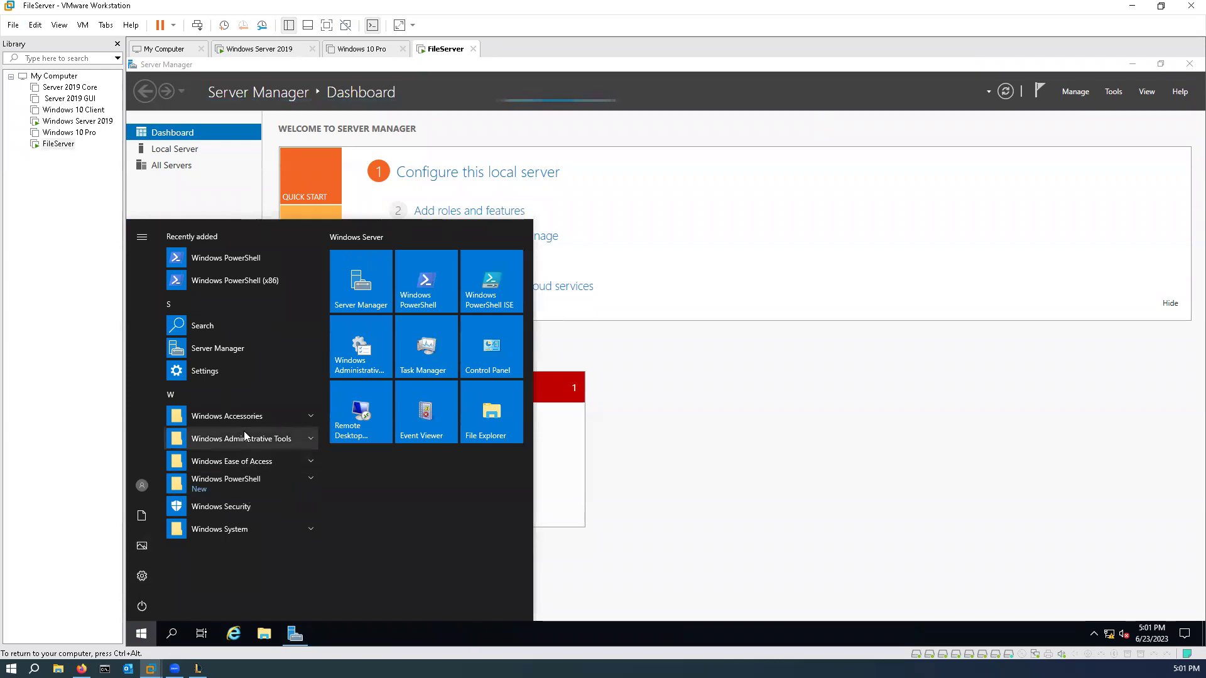
{"action": "left_click", "coordinate": [258, 439]}
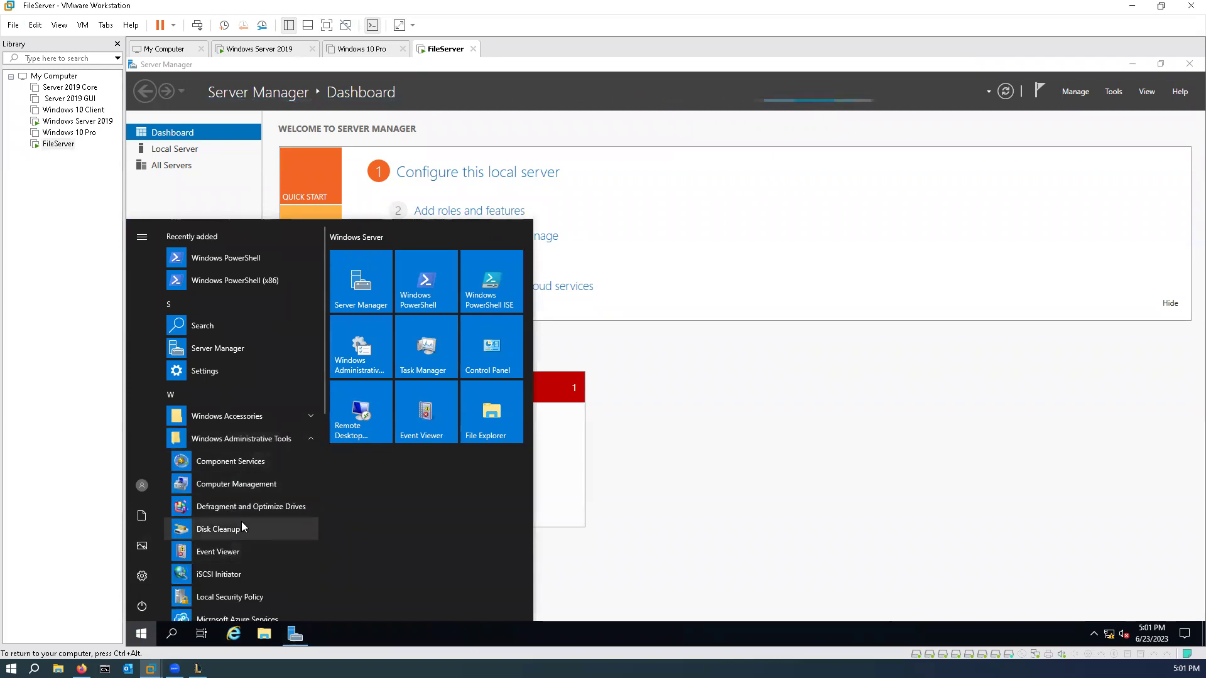
{"action": "left_click", "coordinate": [240, 485]}
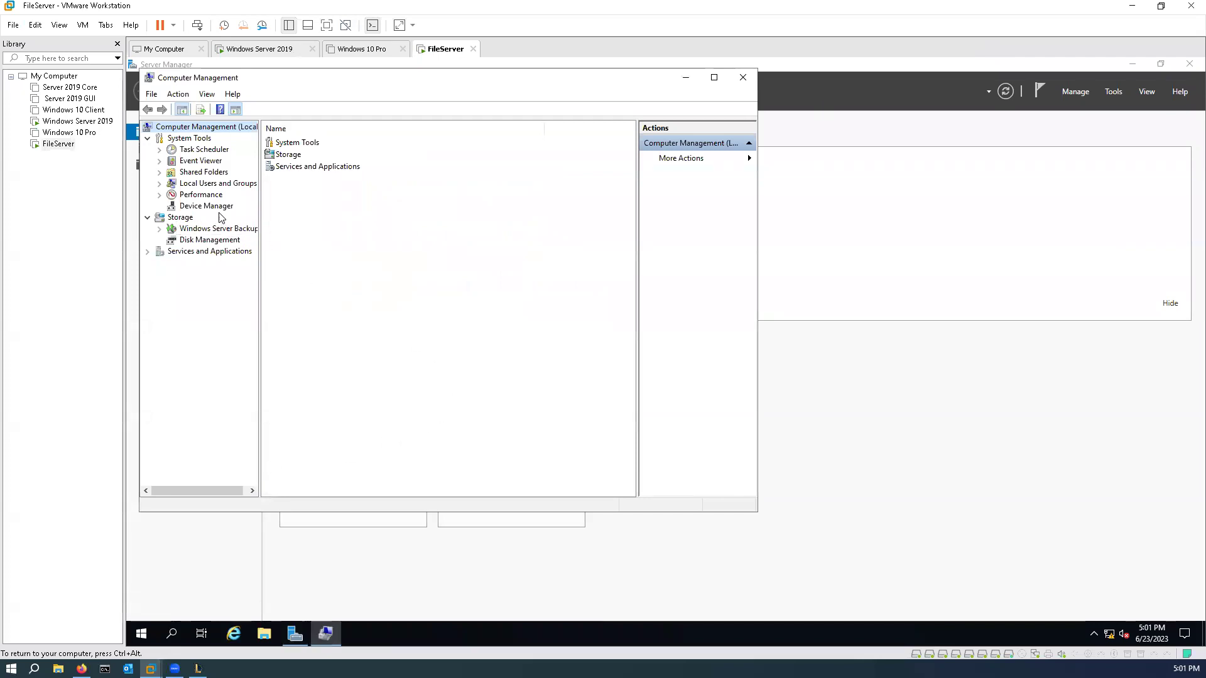
{"action": "left_click", "coordinate": [209, 241]}
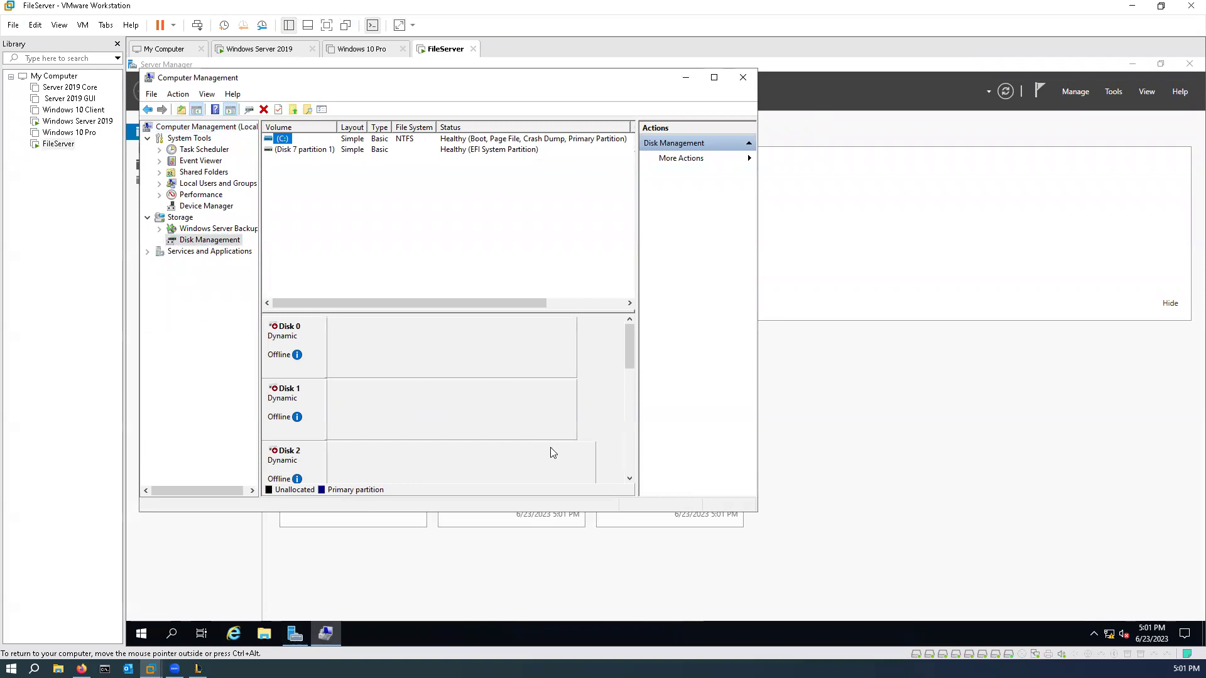
{"action": "left_click", "coordinate": [213, 244]}
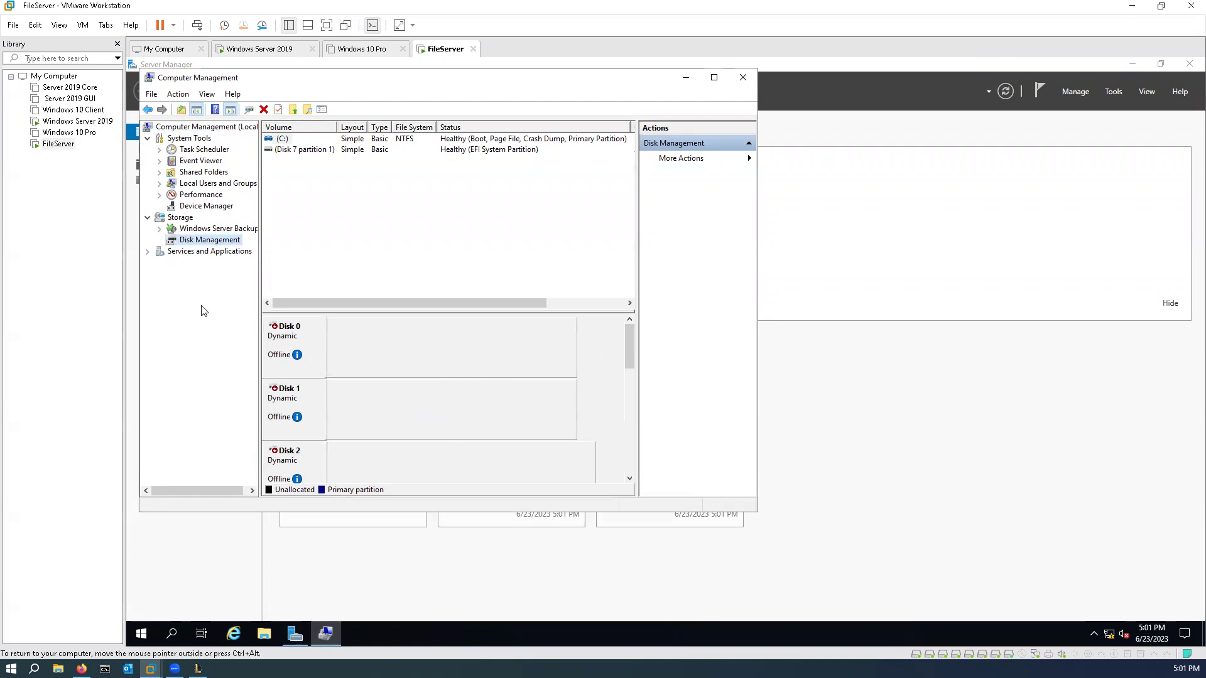
{"action": "left_click", "coordinate": [685, 77]}
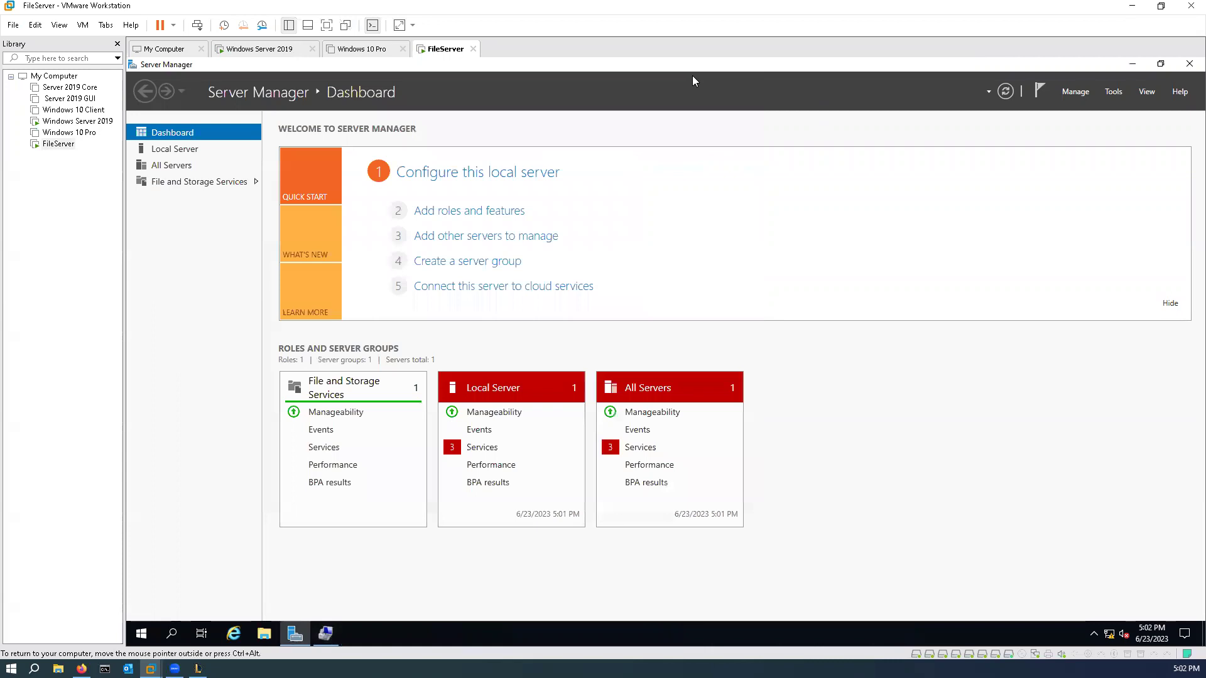
Check FileServer's volumes and disks under File and Storage Services in Server Manager
{"action": "left_click", "coordinate": [199, 181]}
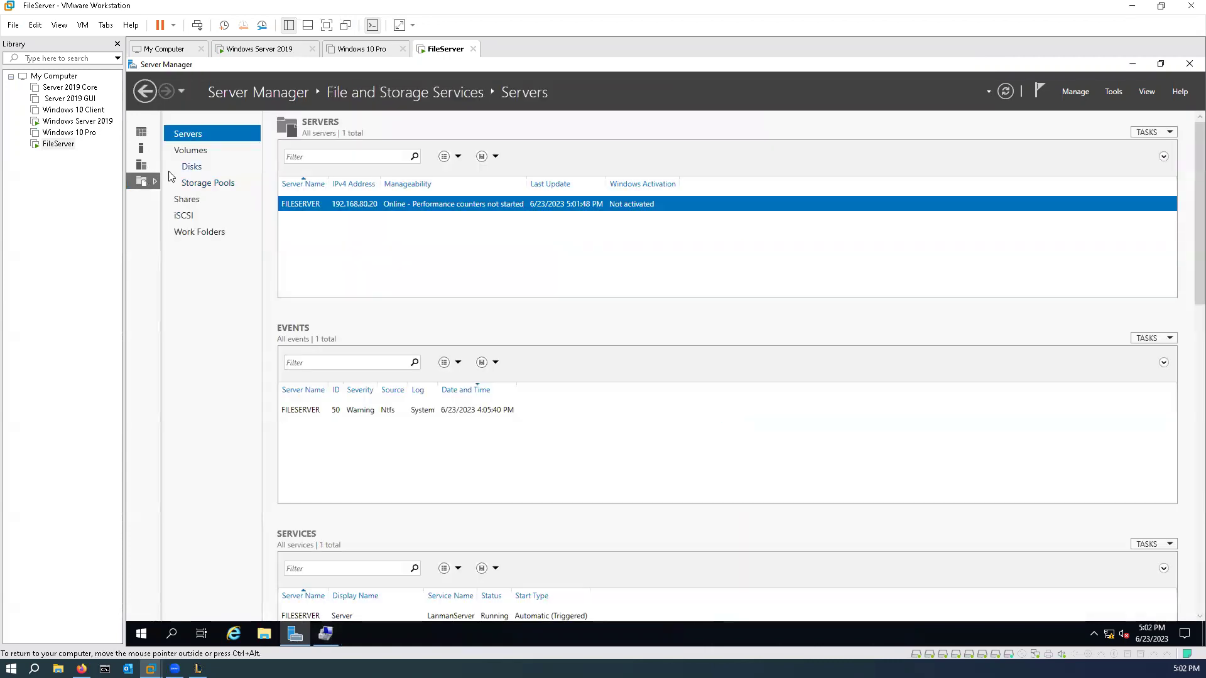
{"action": "left_click", "coordinate": [200, 153]}
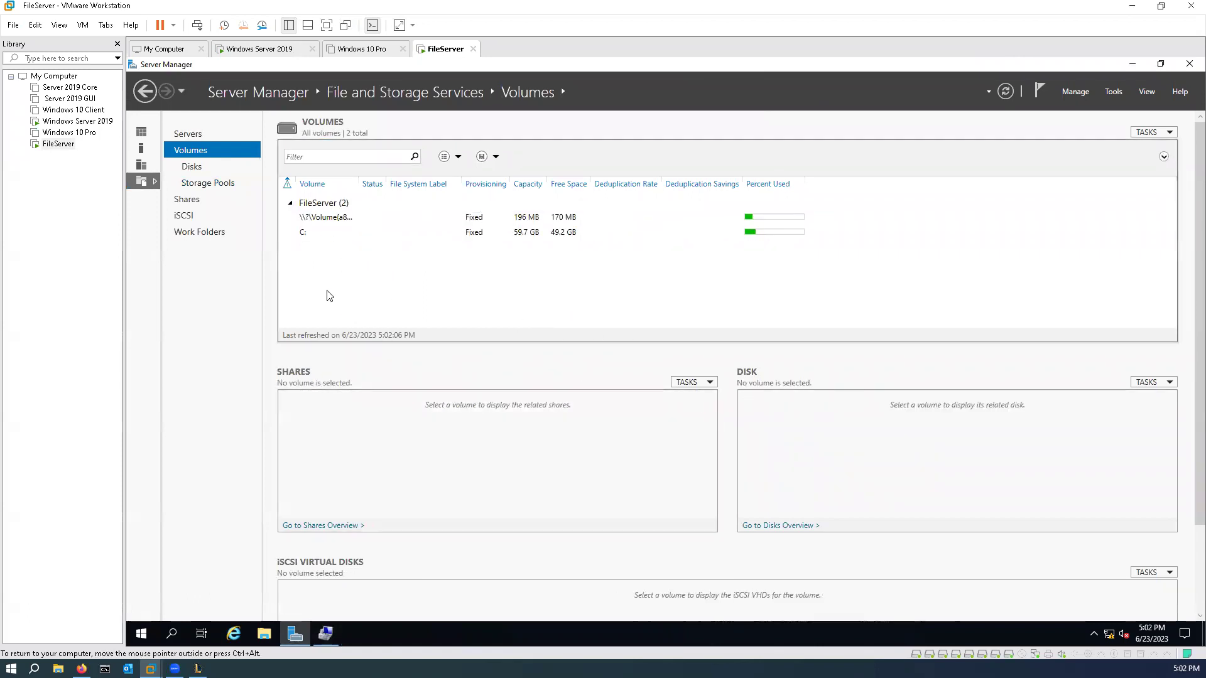
{"action": "left_click", "coordinate": [333, 233]}
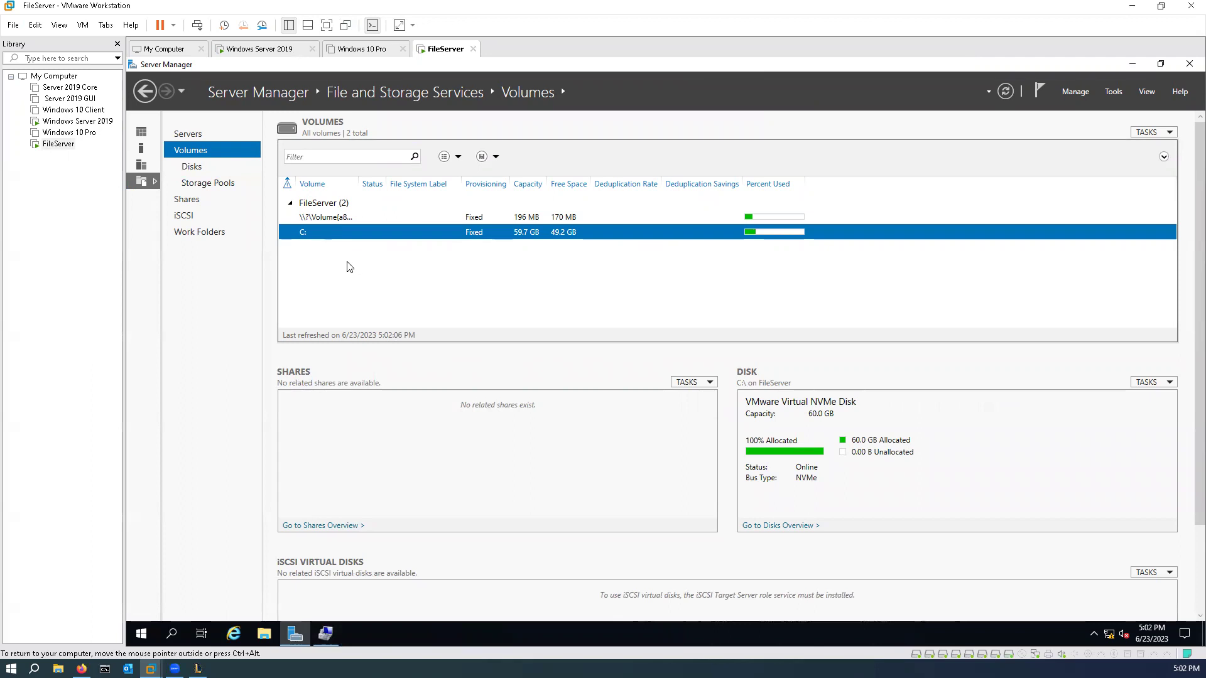
{"action": "left_click", "coordinate": [211, 170]}
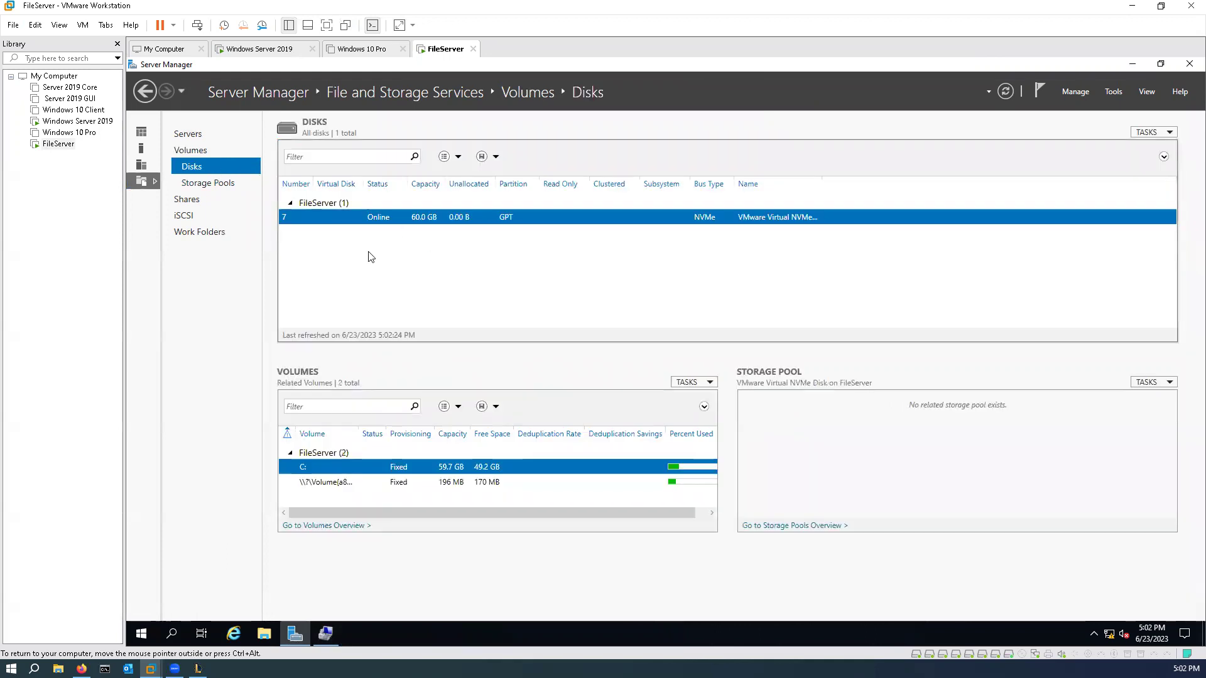
{"action": "left_click", "coordinate": [213, 154]}
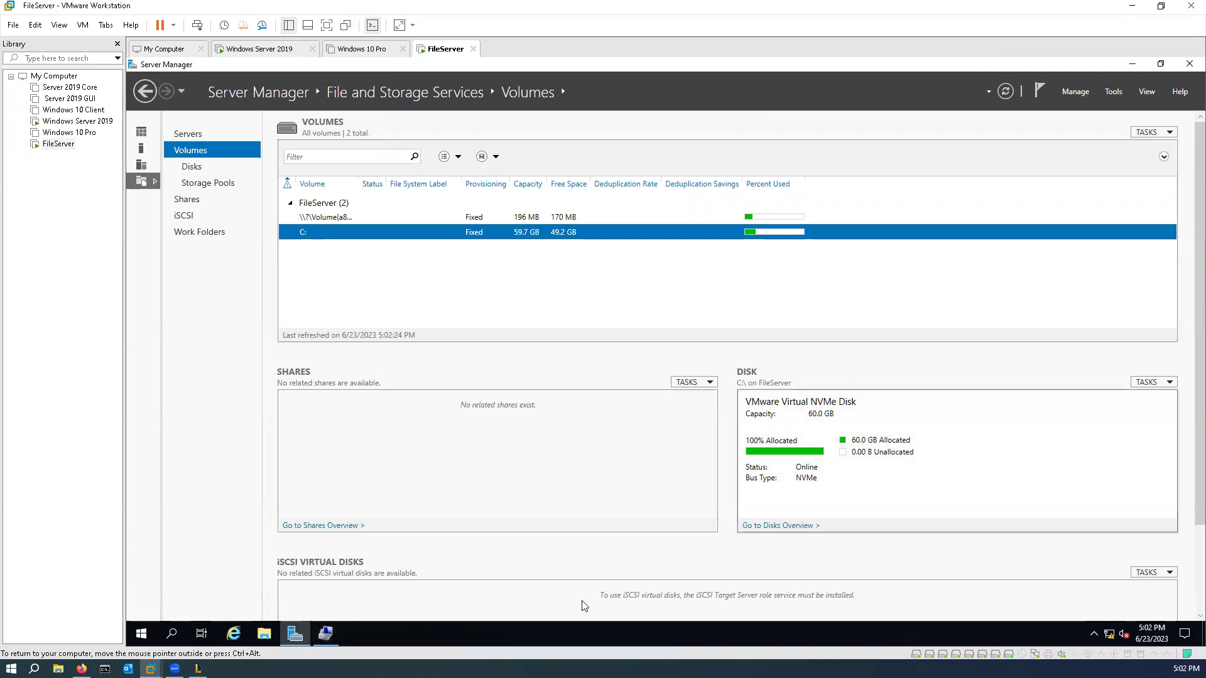
Switch back to Computer Management and bring the offline Disk 0, Disk 1 and Disk 2 online in Disk Management
{"action": "left_click", "coordinate": [327, 641]}
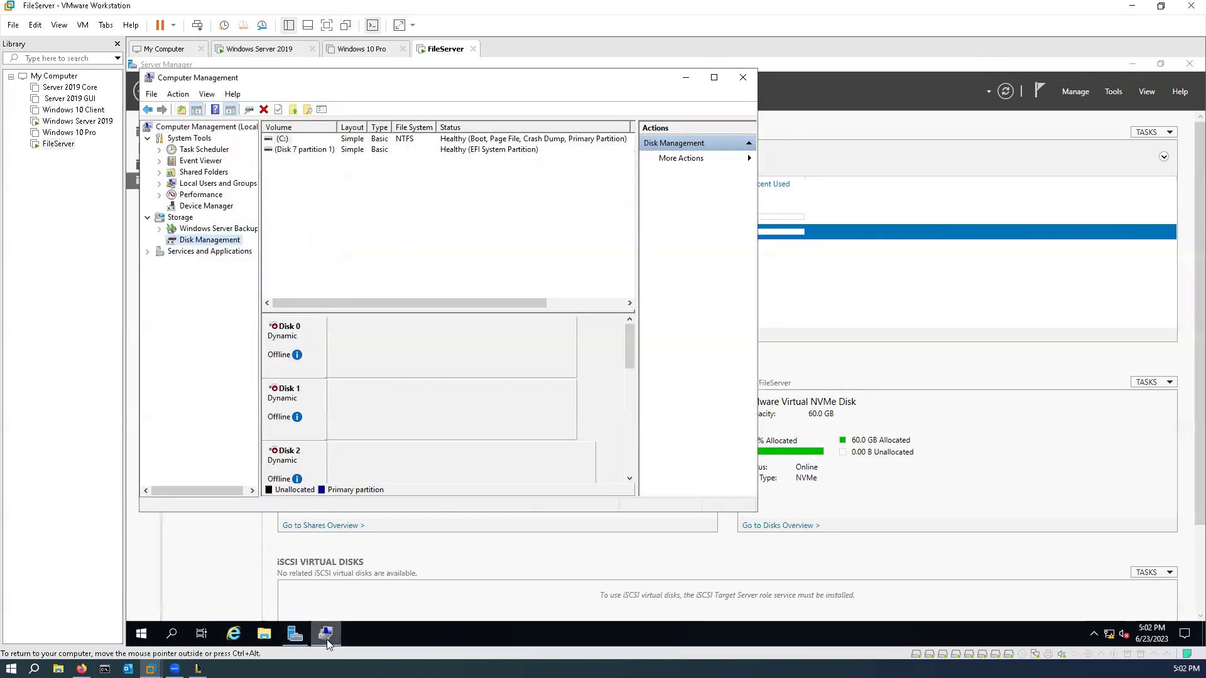
{"action": "right_click", "coordinate": [288, 356]}
{"action": "left_click", "coordinate": [324, 369]}
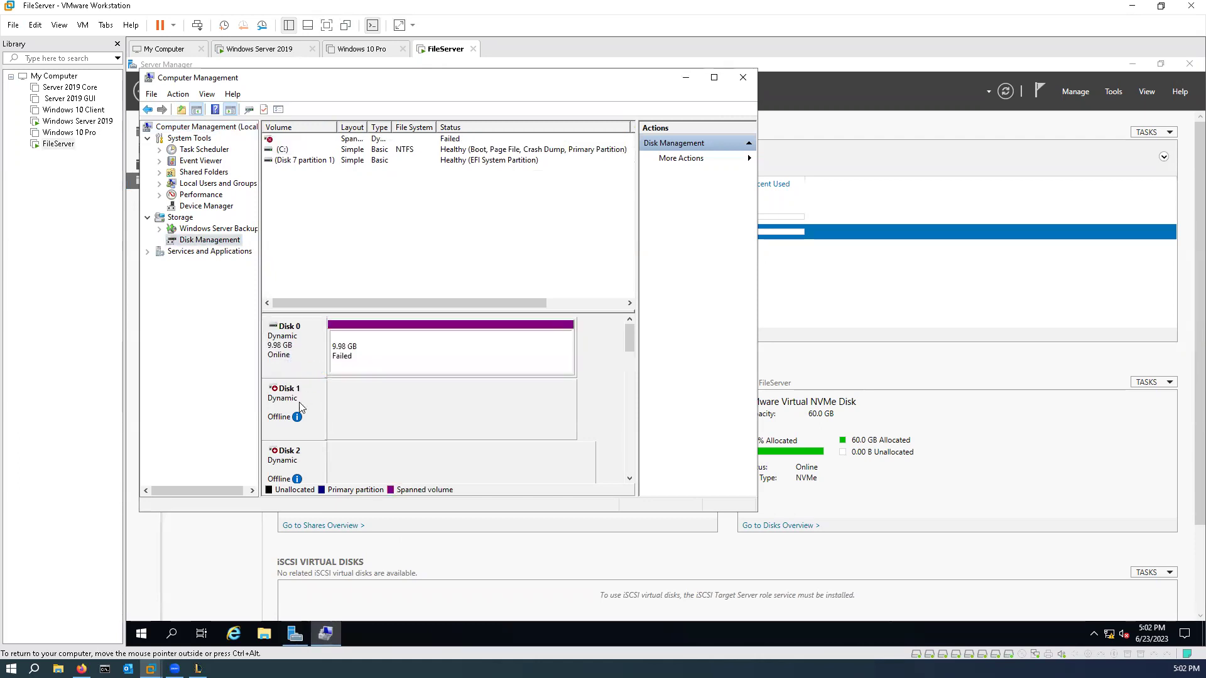
{"action": "right_click", "coordinate": [299, 422]}
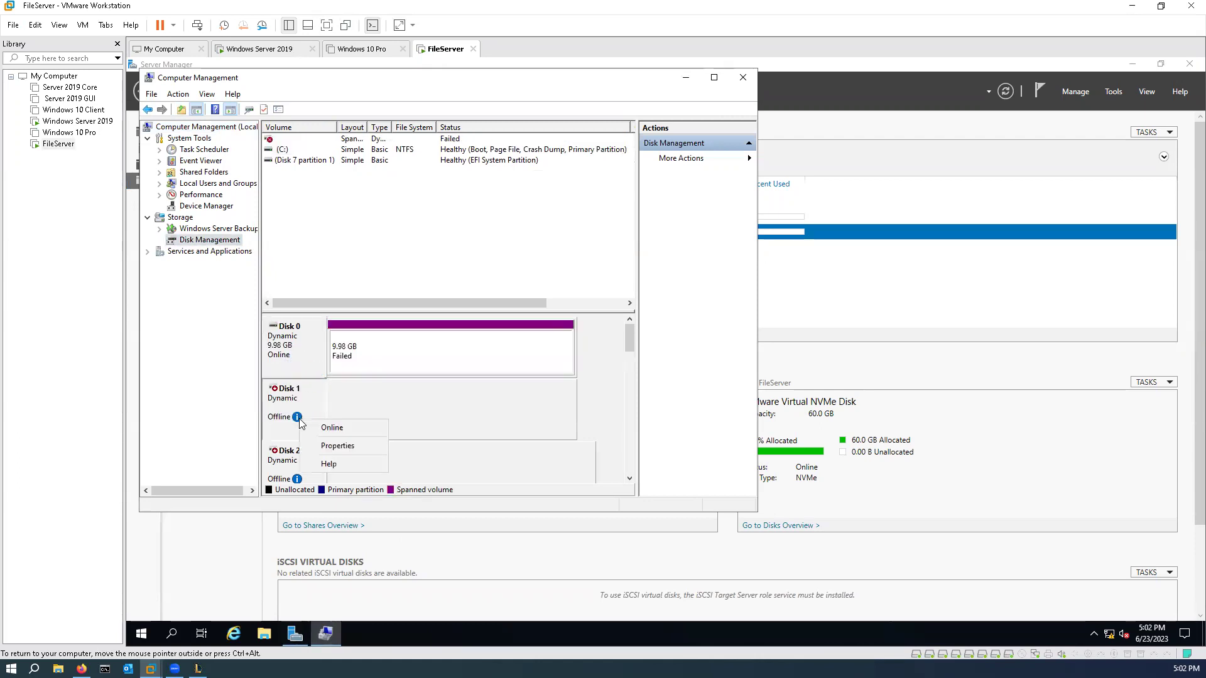
{"action": "left_click", "coordinate": [329, 426]}
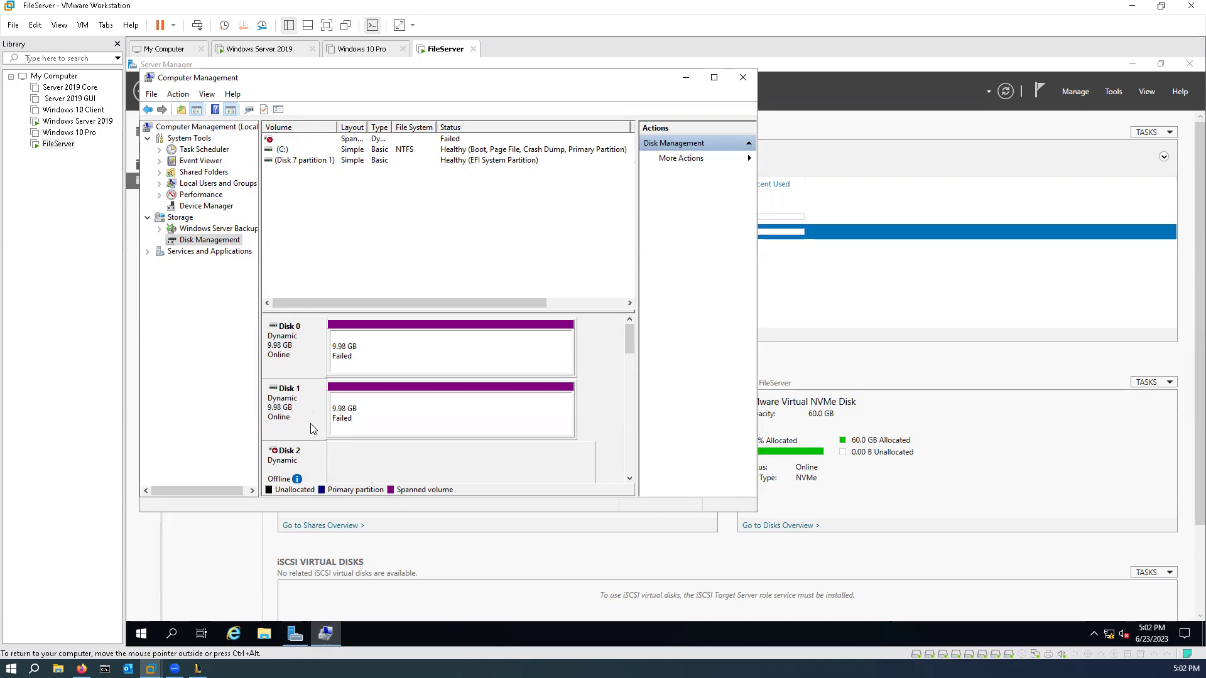
{"action": "scroll", "coordinate": [632, 346], "scroll_direction": "down", "scroll_amount": 1}
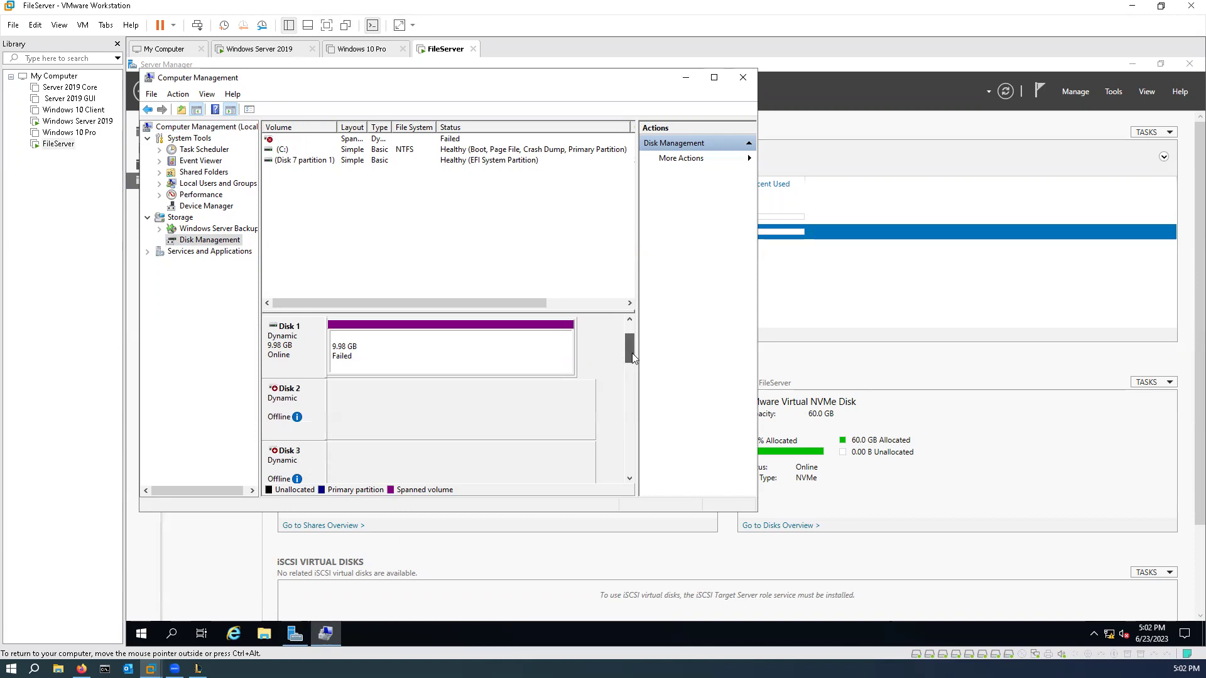
{"action": "right_click", "coordinate": [296, 421]}
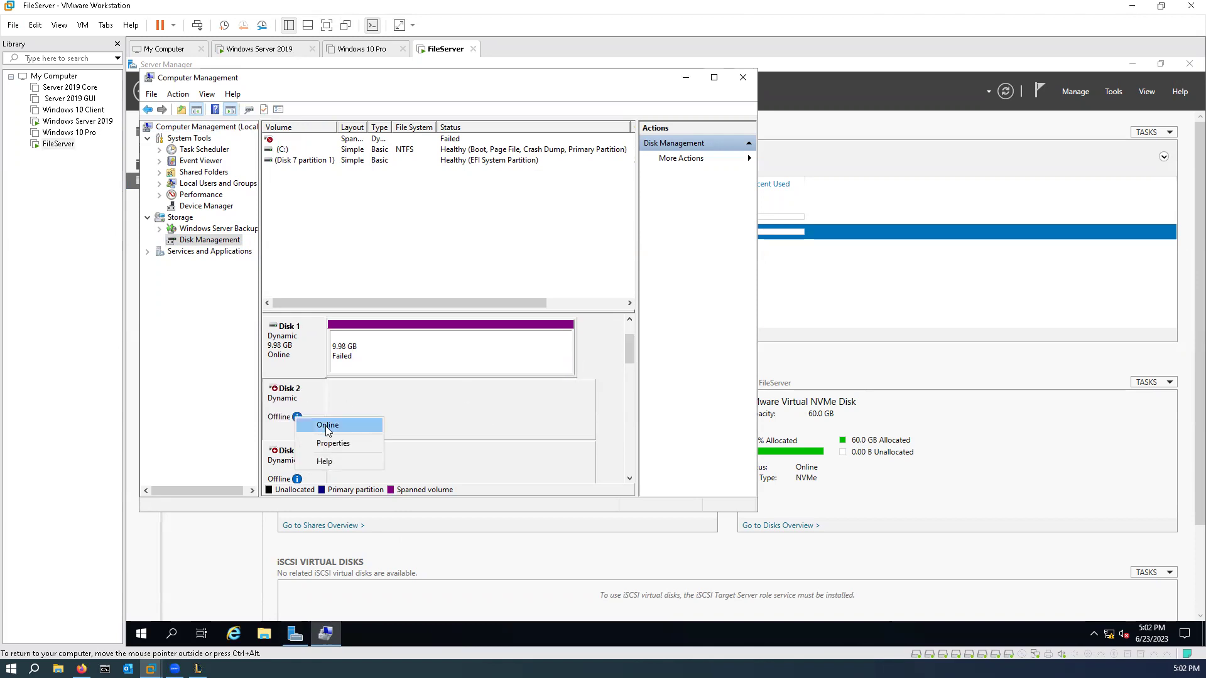
{"action": "left_click", "coordinate": [324, 426]}
Bring the remaining offline dynamic disks, Disk 3, Disk 4, Disk 5 and Disk 6, online
{"action": "left_click_drag", "start_coordinate": [628, 352], "coordinate": [628, 369]}
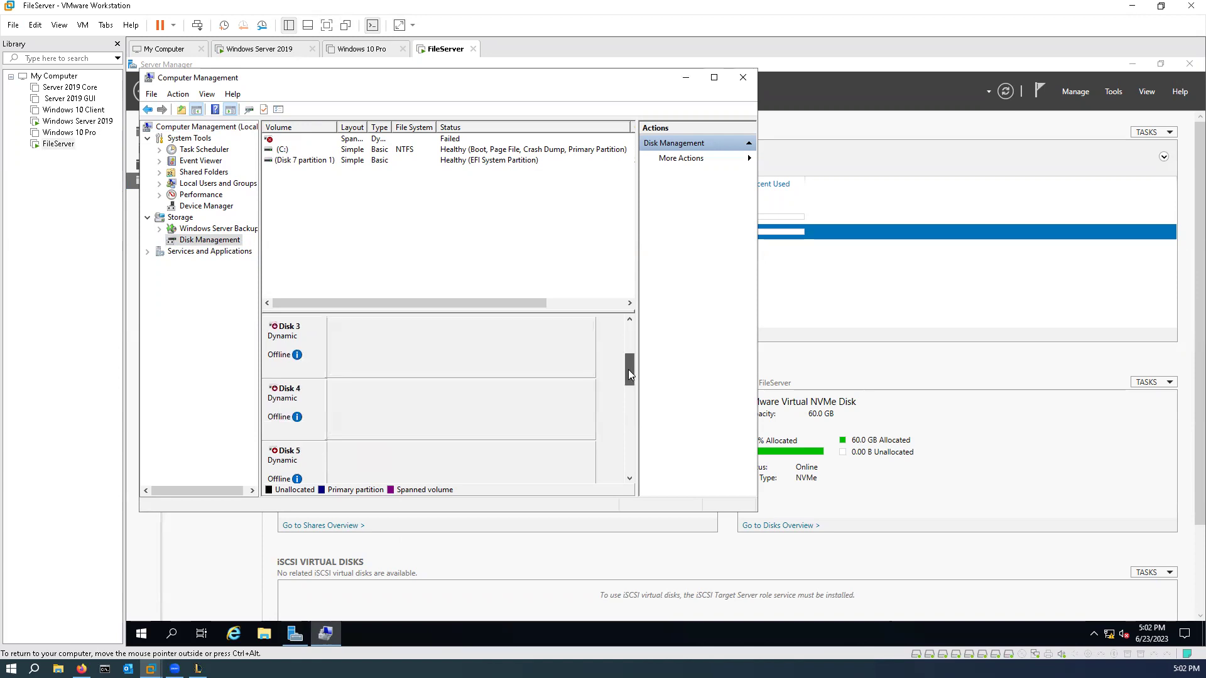
{"action": "right_click", "coordinate": [313, 353]}
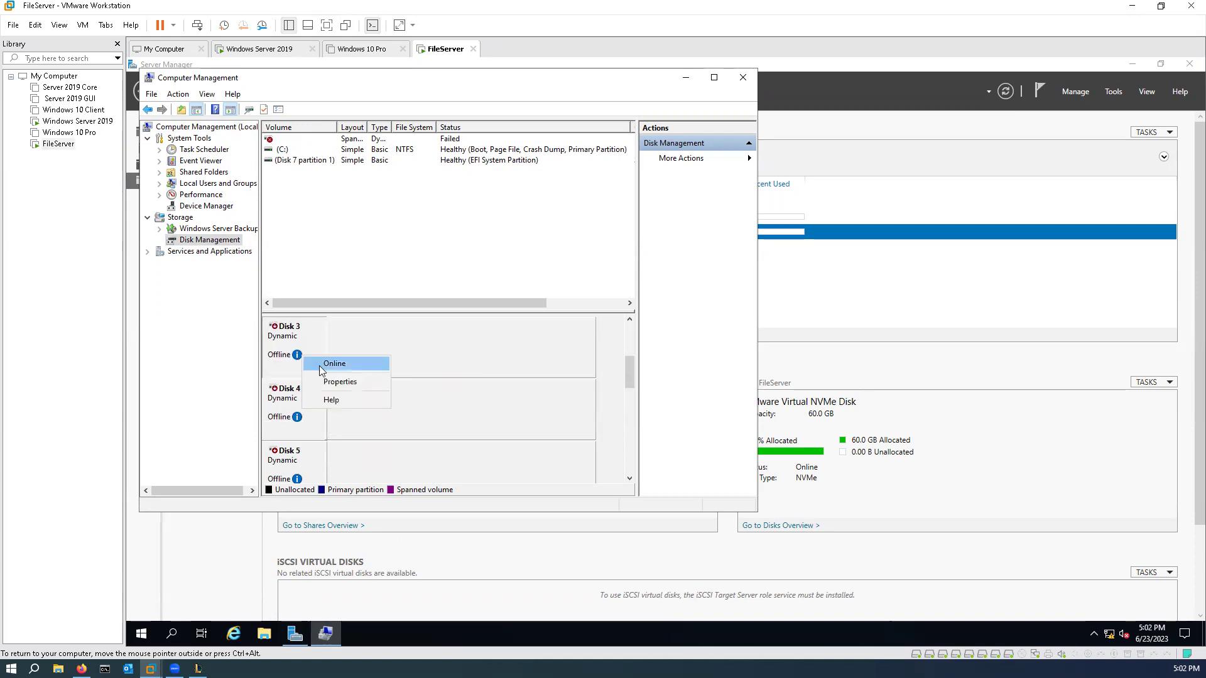
{"action": "left_click", "coordinate": [323, 361]}
{"action": "right_click", "coordinate": [298, 424]}
{"action": "left_click", "coordinate": [326, 429]}
{"action": "right_click", "coordinate": [314, 472]}
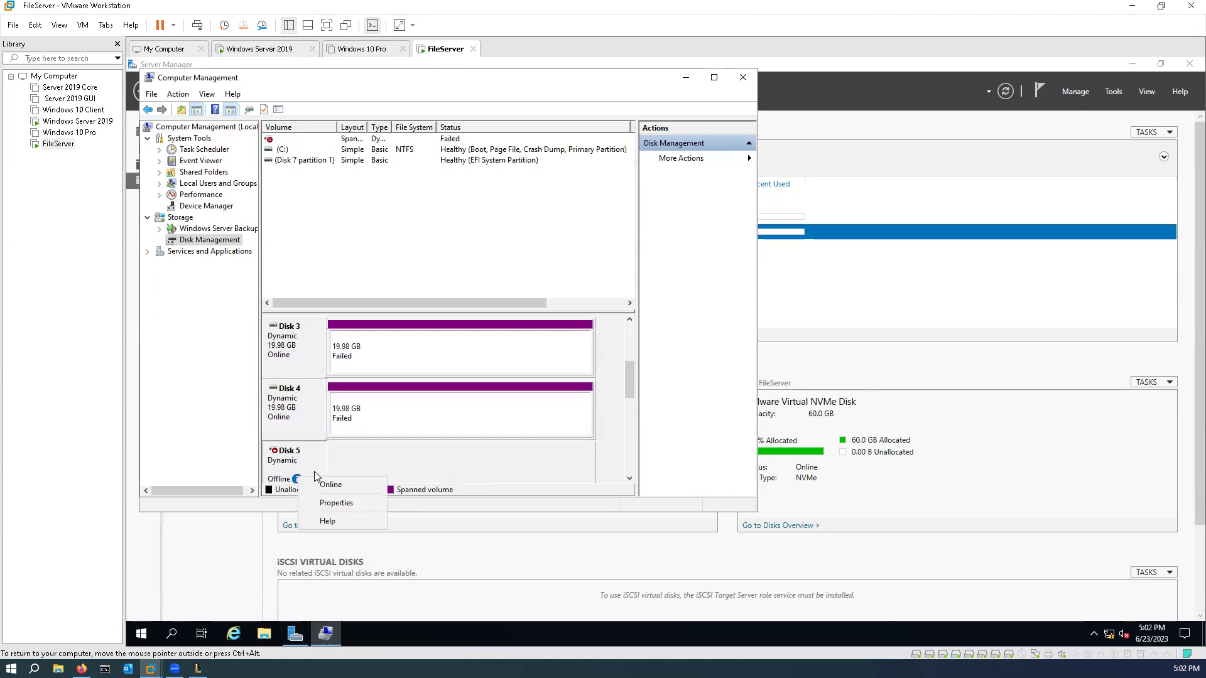
{"action": "left_click", "coordinate": [333, 485]}
{"action": "left_click_drag", "start_coordinate": [631, 393], "coordinate": [626, 431]}
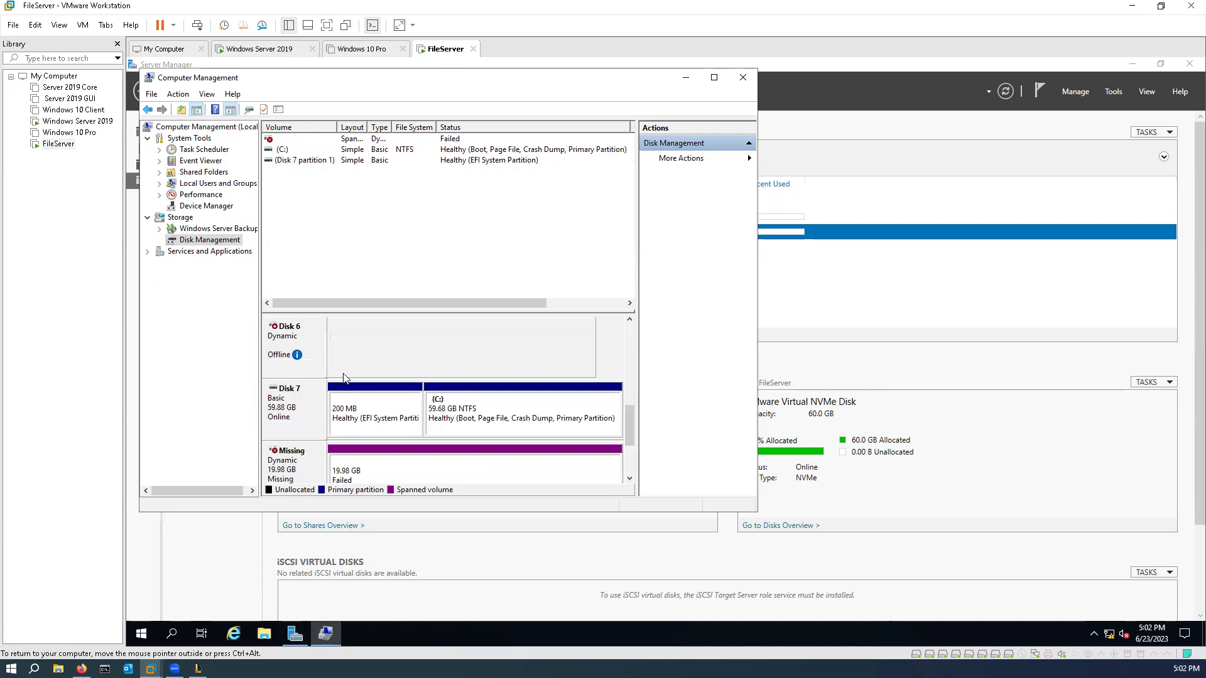
{"action": "right_click", "coordinate": [297, 356]}
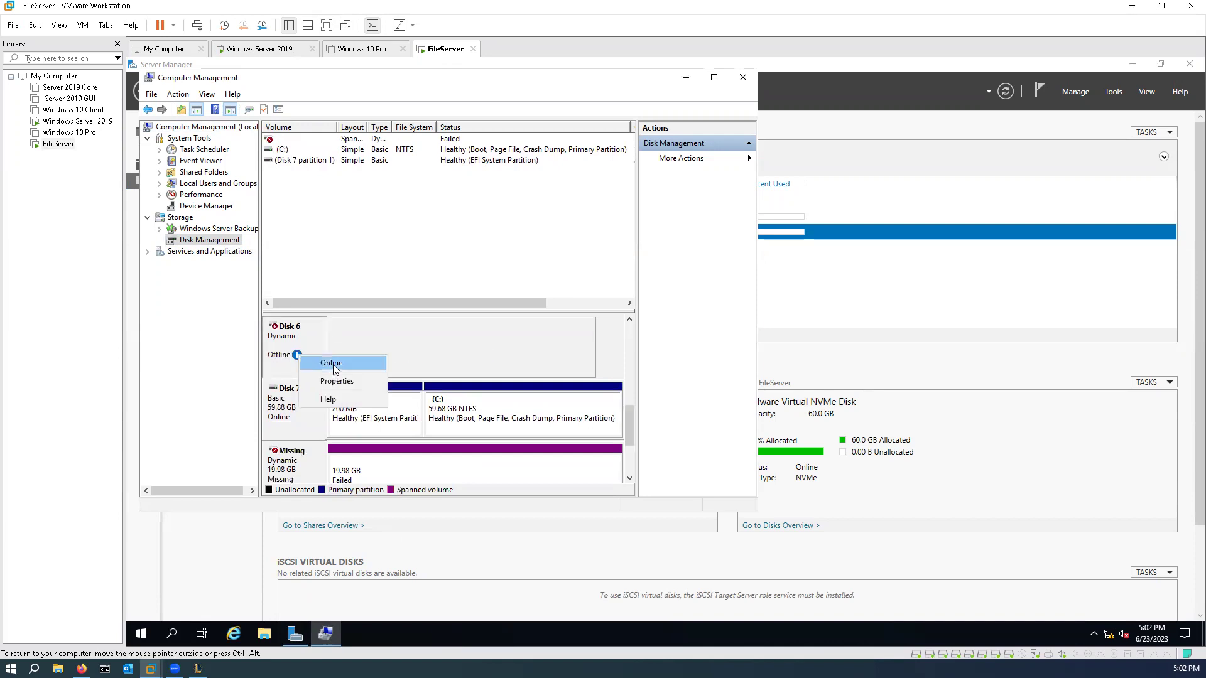
{"action": "left_click", "coordinate": [331, 363]}
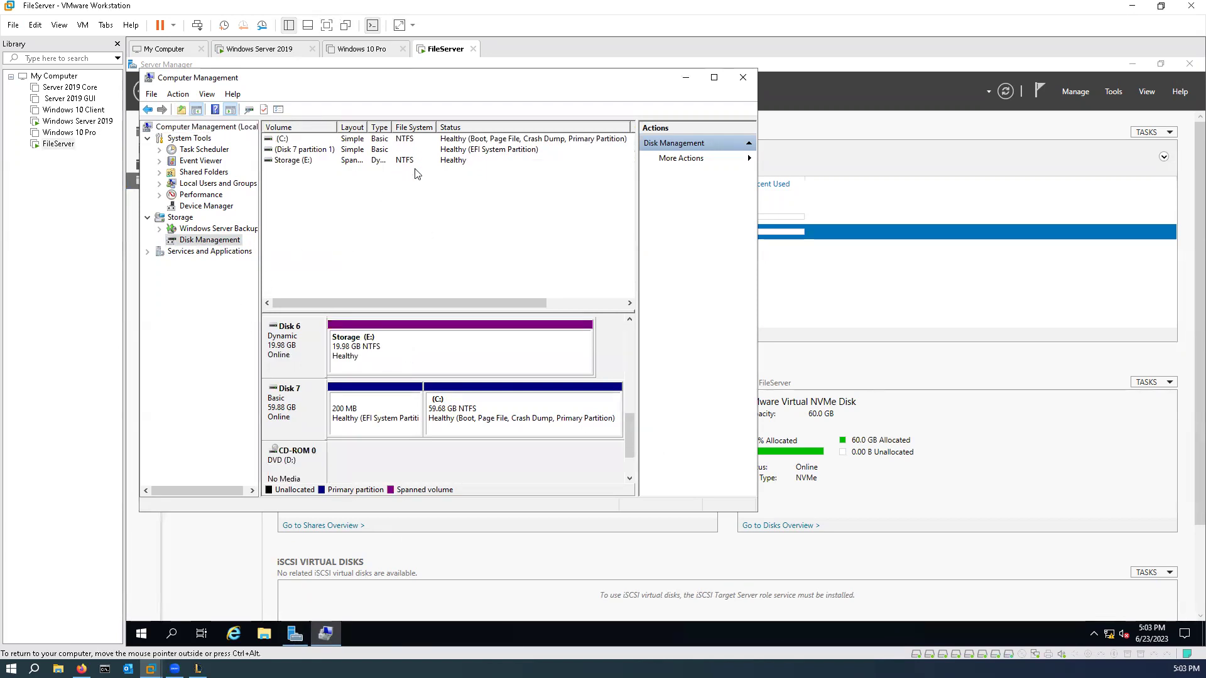
Delete the spanned Storage (E:) volume and confirm the deletion
{"action": "right_click", "coordinate": [429, 352]}
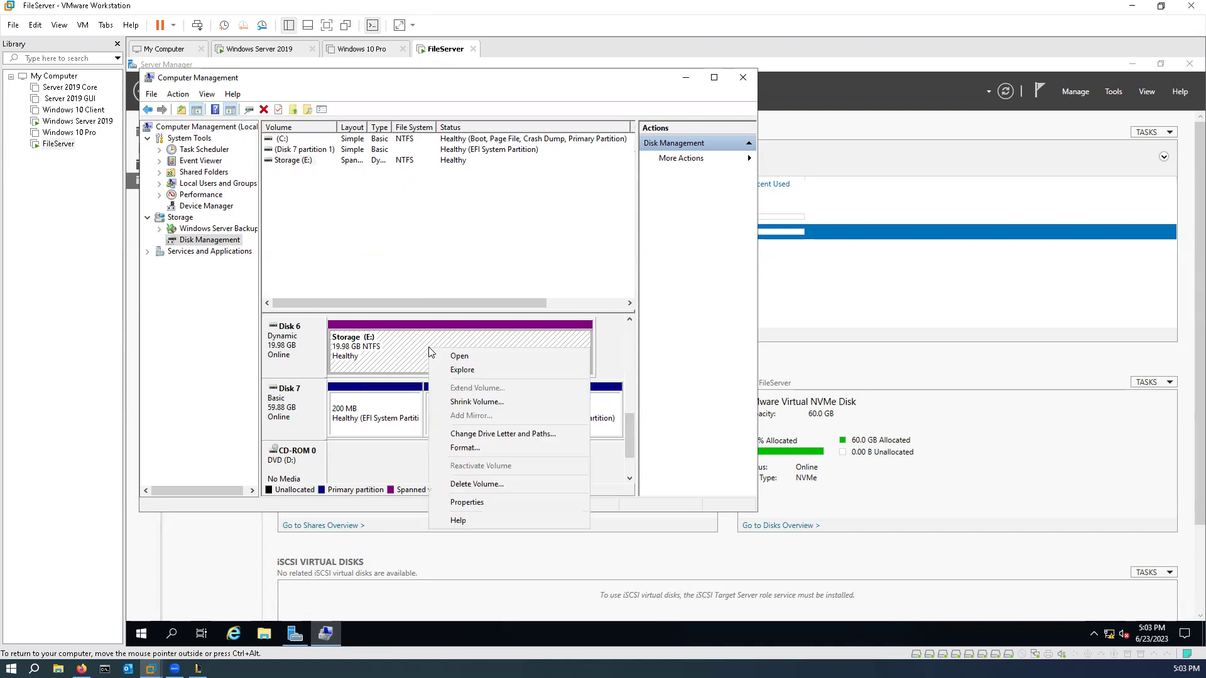
{"action": "left_click", "coordinate": [505, 483]}
{"action": "left_click", "coordinate": [704, 391]}
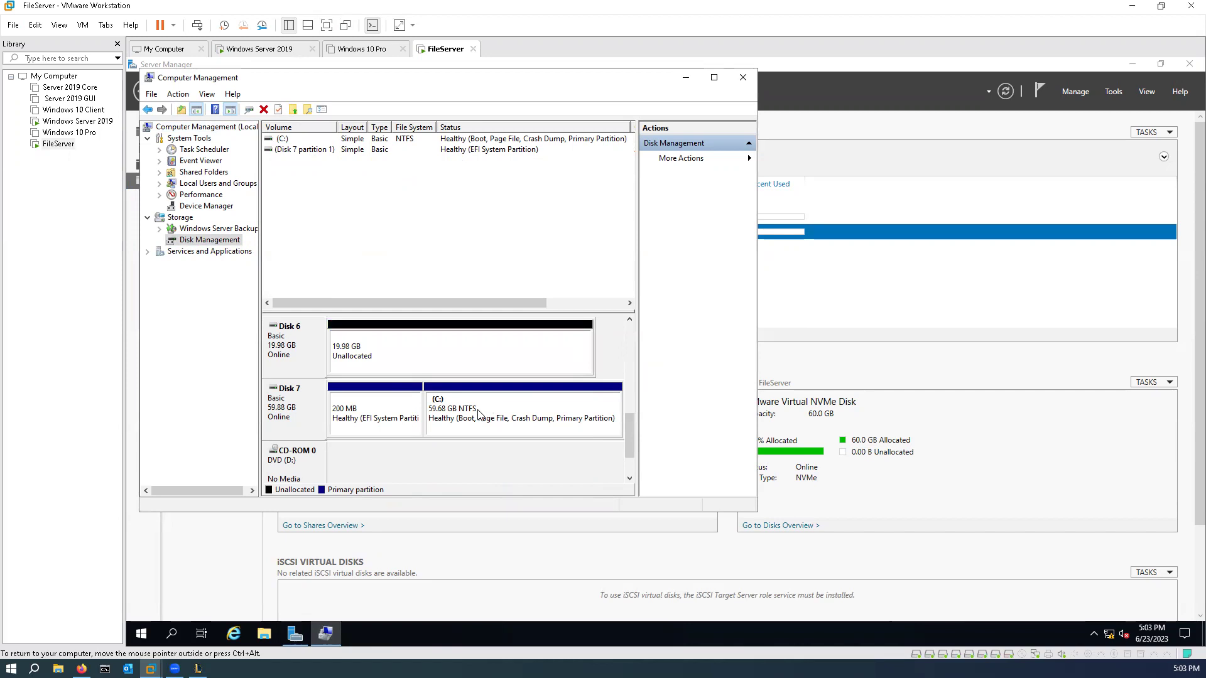
Check the state of the disks from Disk 0 on, and close Computer Management and Server Manager
{"action": "left_click_drag", "start_coordinate": [631, 432], "coordinate": [617, 337]}
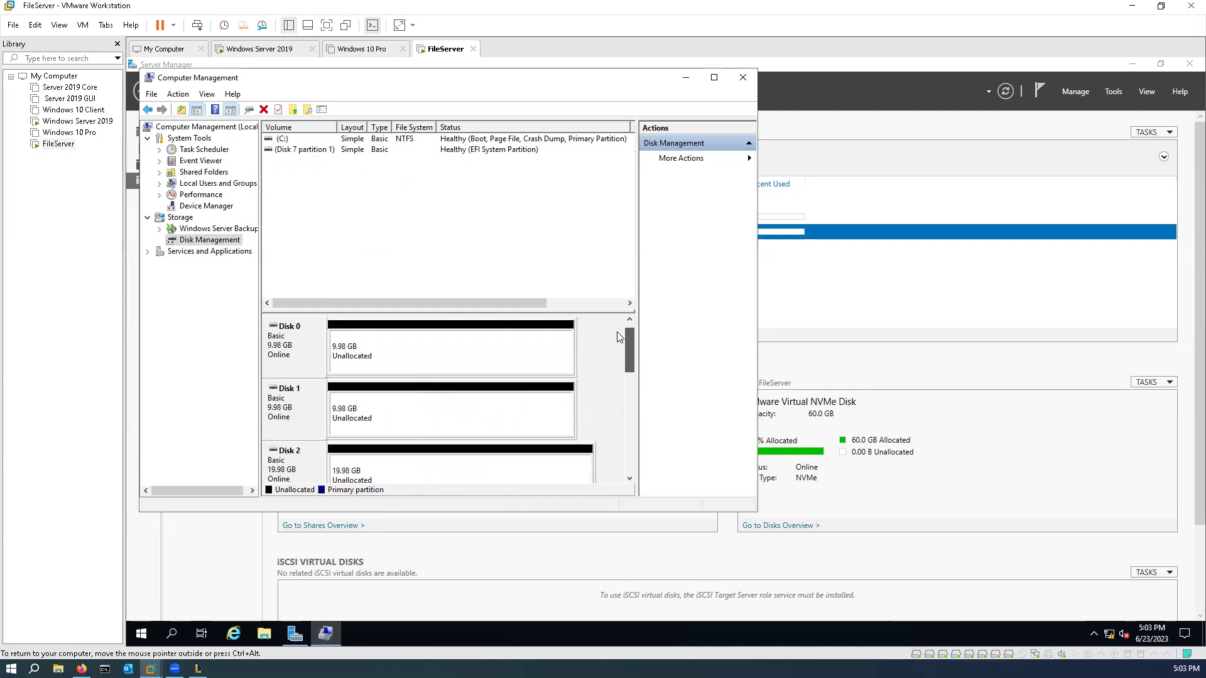
{"action": "left_click", "coordinate": [751, 79]}
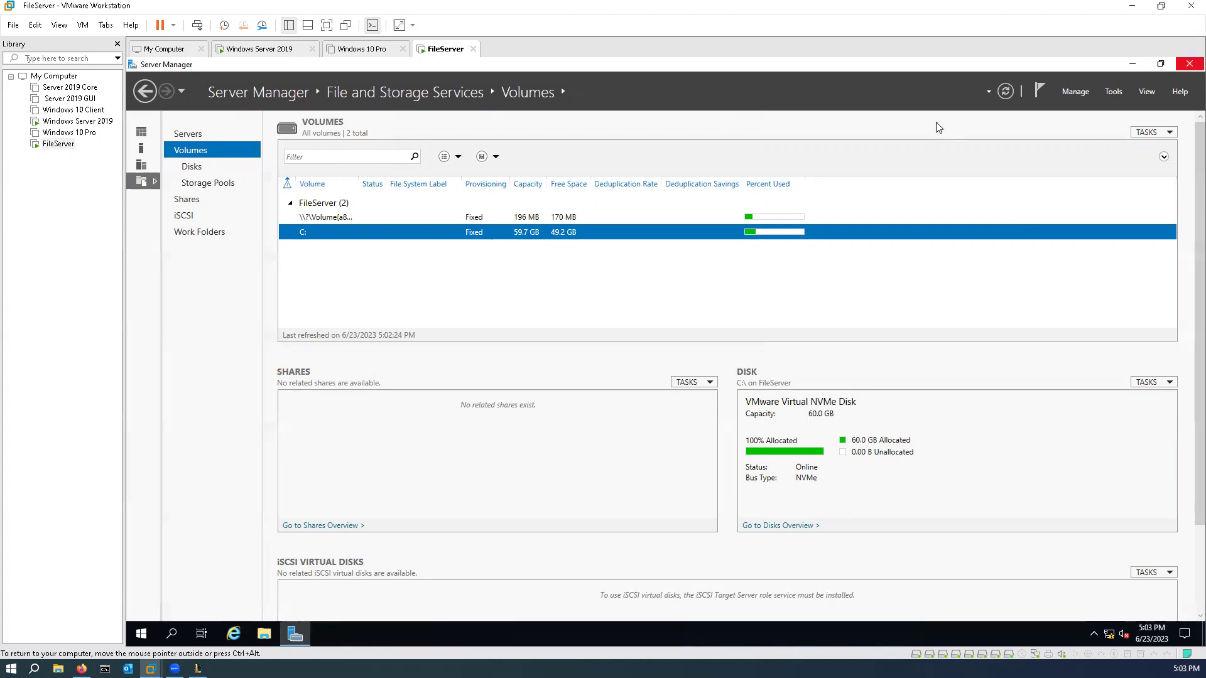
{"action": "left_click", "coordinate": [1189, 66]}
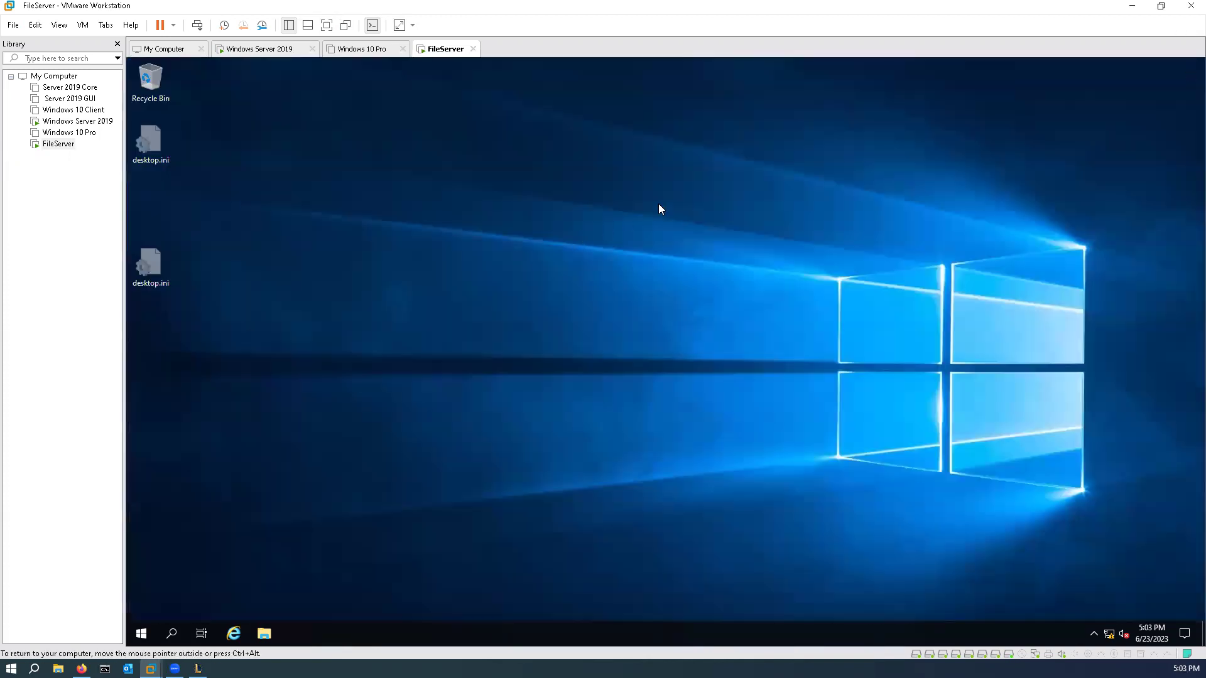